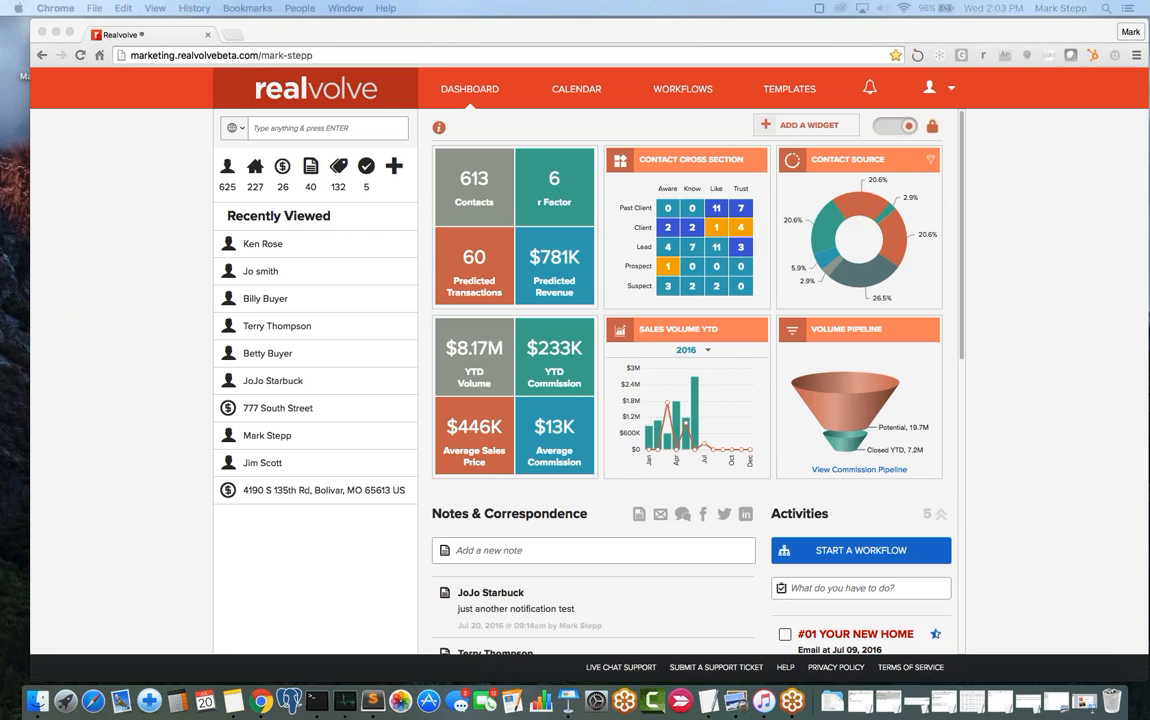
- Bring the browser forward and go to WORKFLOWS, showing the 000 - Send Email with Attachment workflow
{"action": "left_click", "coordinate": [681, 93]}
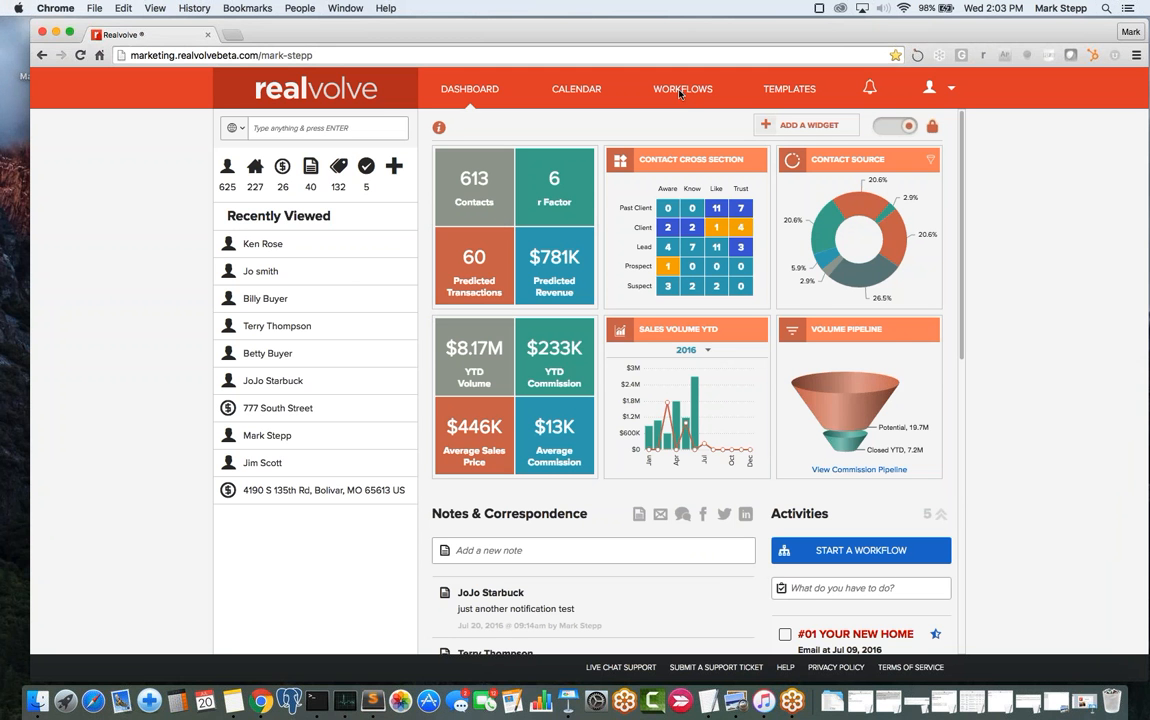
{"action": "left_click", "coordinate": [680, 93]}
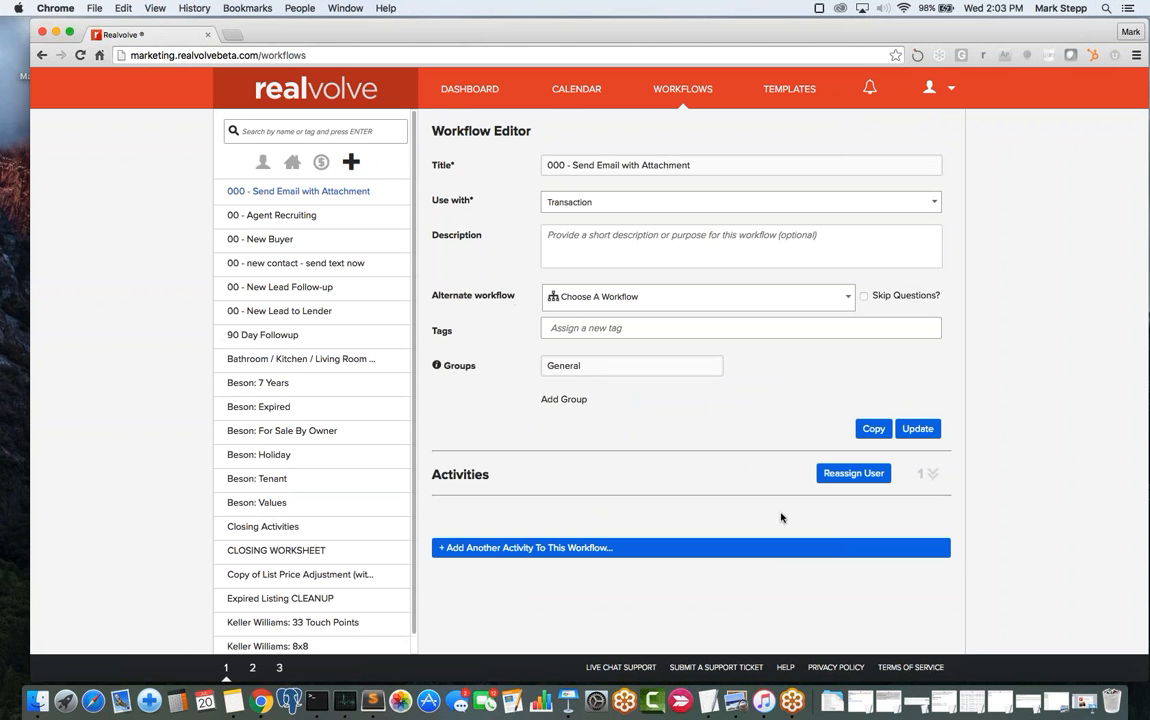
- Expand the Activities list to show Send Email to seller, then start a blank new activity
{"action": "left_click", "coordinate": [930, 474]}
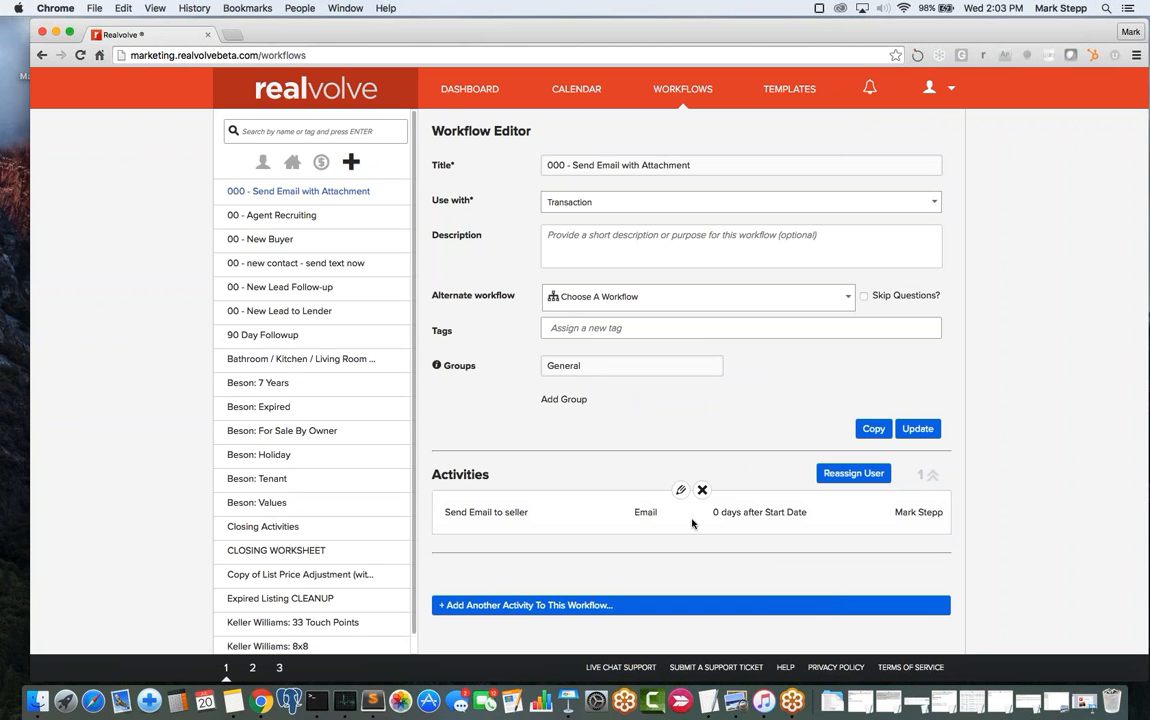
{"action": "left_click", "coordinate": [225, 670]}
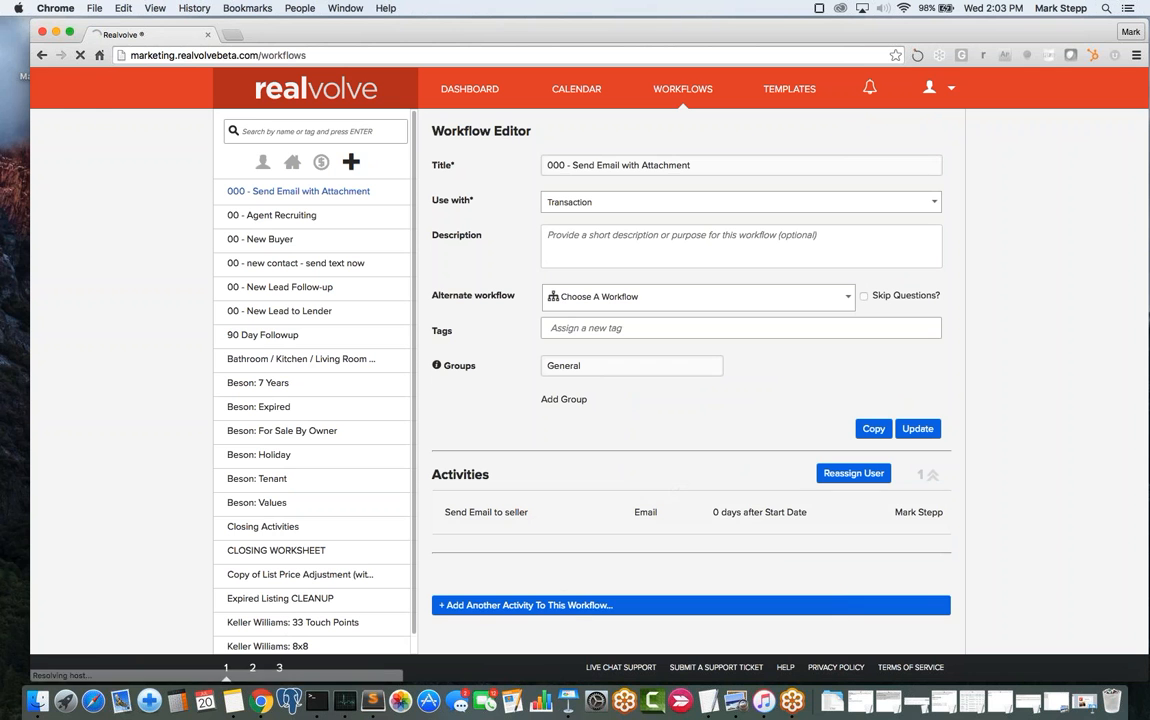
{"action": "left_click", "coordinate": [578, 606]}
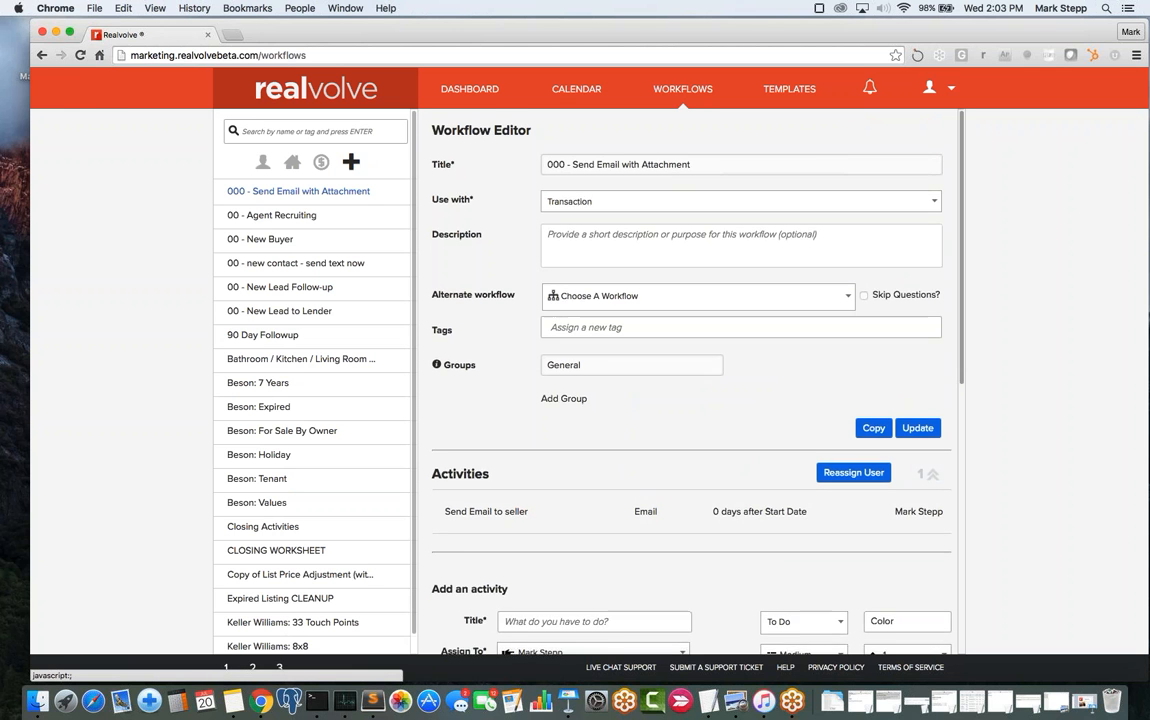
{"action": "left_click", "coordinate": [543, 159]}
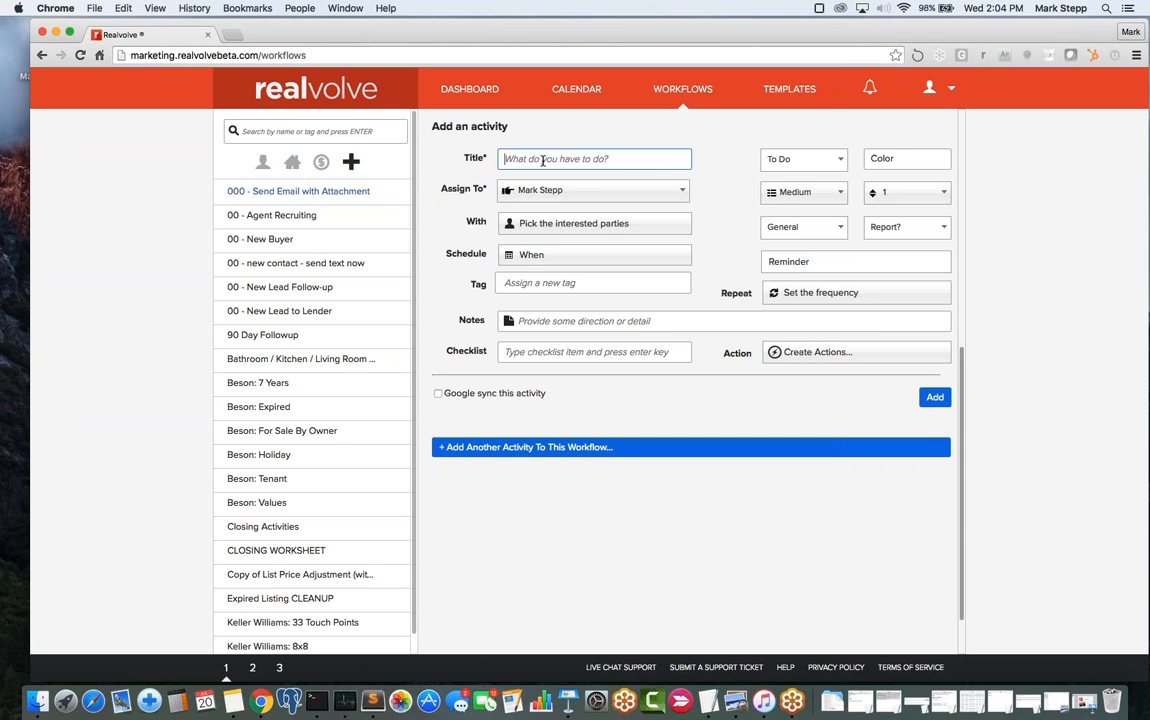
- Title the activity 'Do I have all the Docs' and add Disclosures as a checklist item
{"action": "type", "text": "Do I have all the Docs"}
{"action": "key", "text": "Tab"}
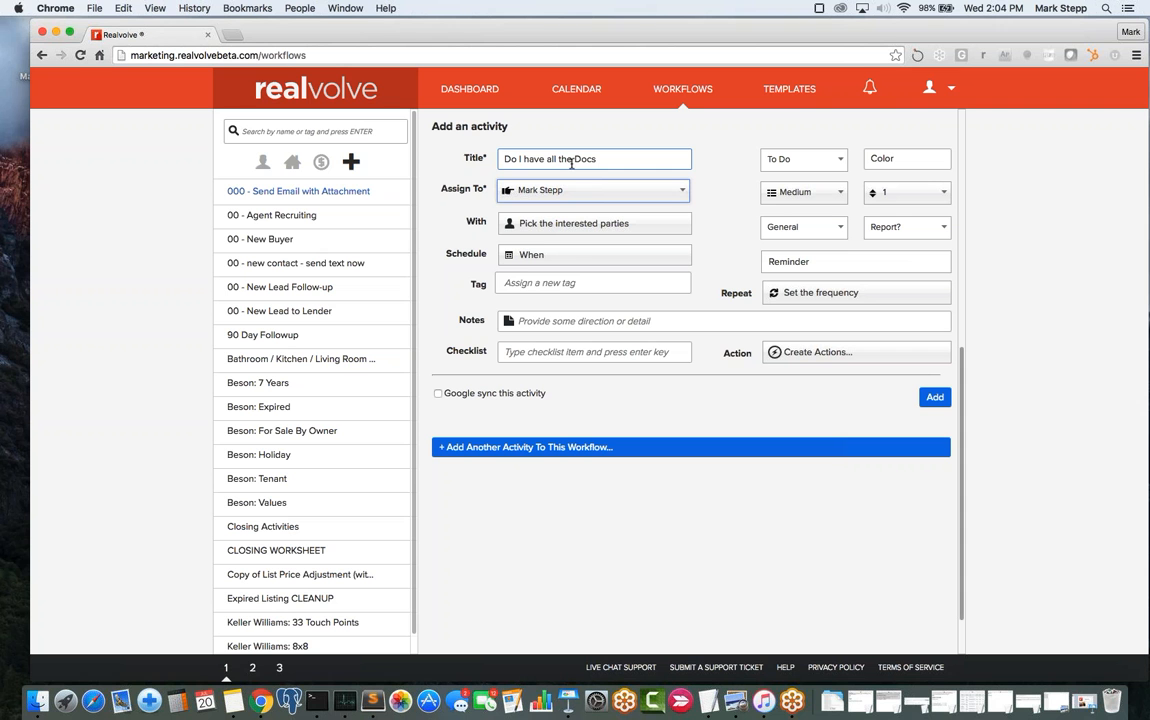
{"action": "left_click", "coordinate": [543, 352]}
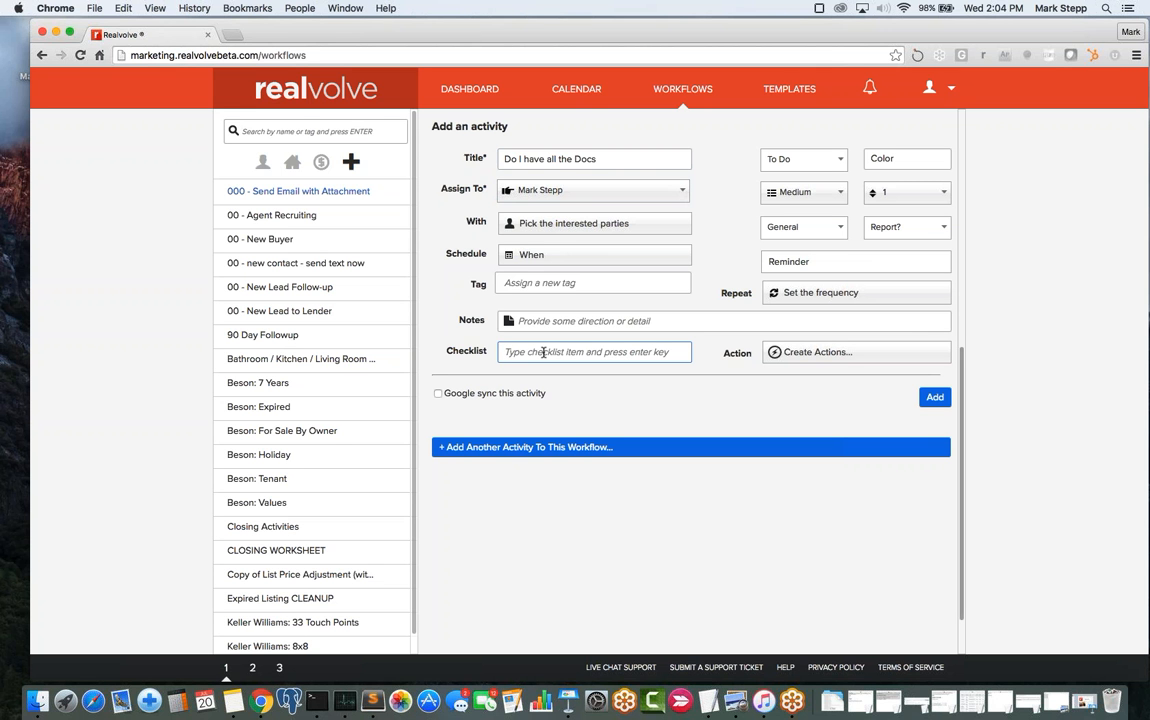
{"action": "type", "text": "Disclosures"}
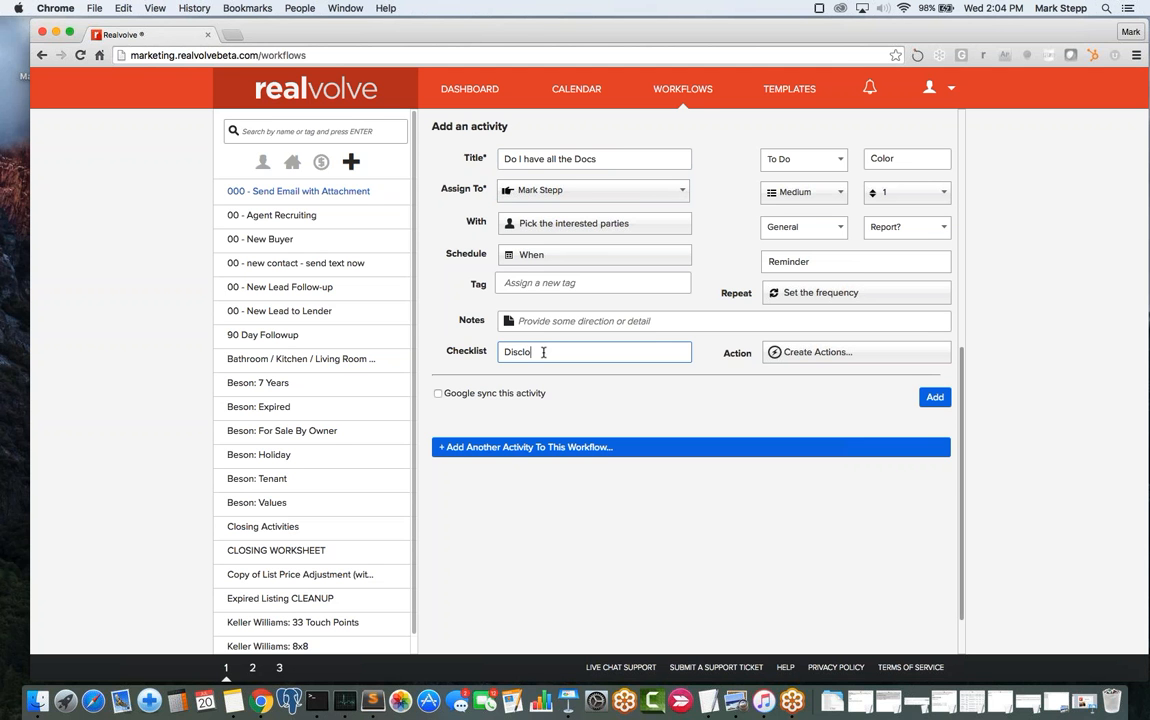
{"action": "key", "text": "Return"}
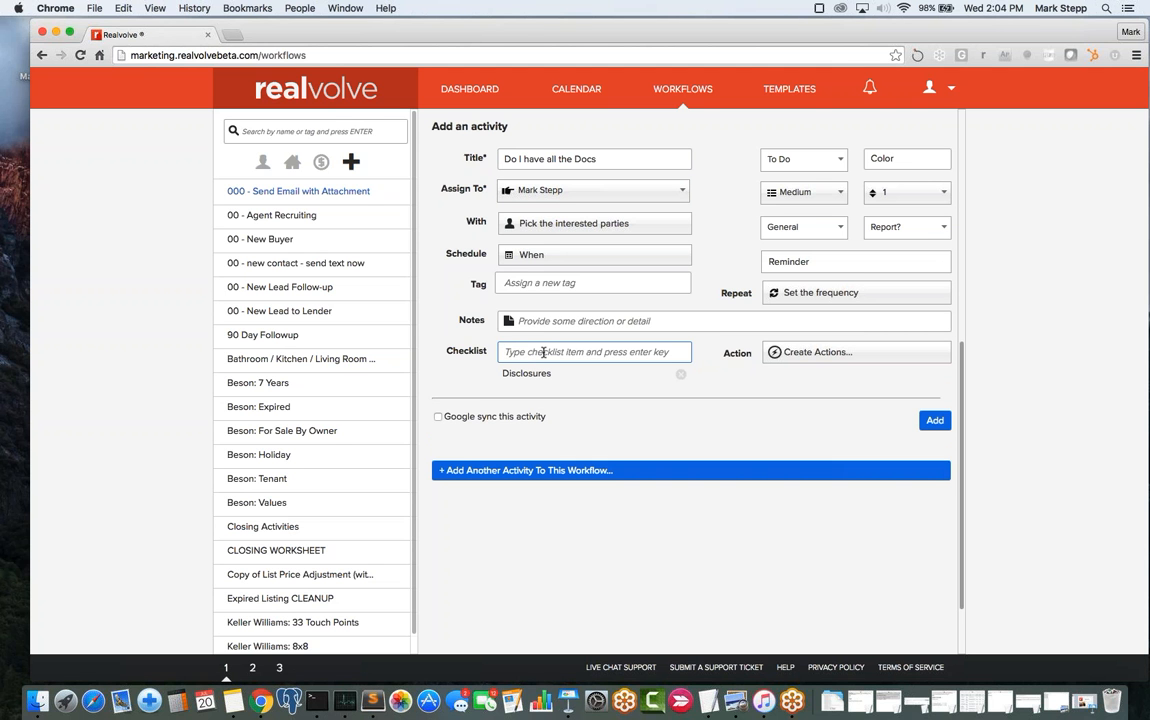
- Add Listing Contract to the checklist, plus an Inspections item that is then removed
{"action": "type", "text": "Listing "}
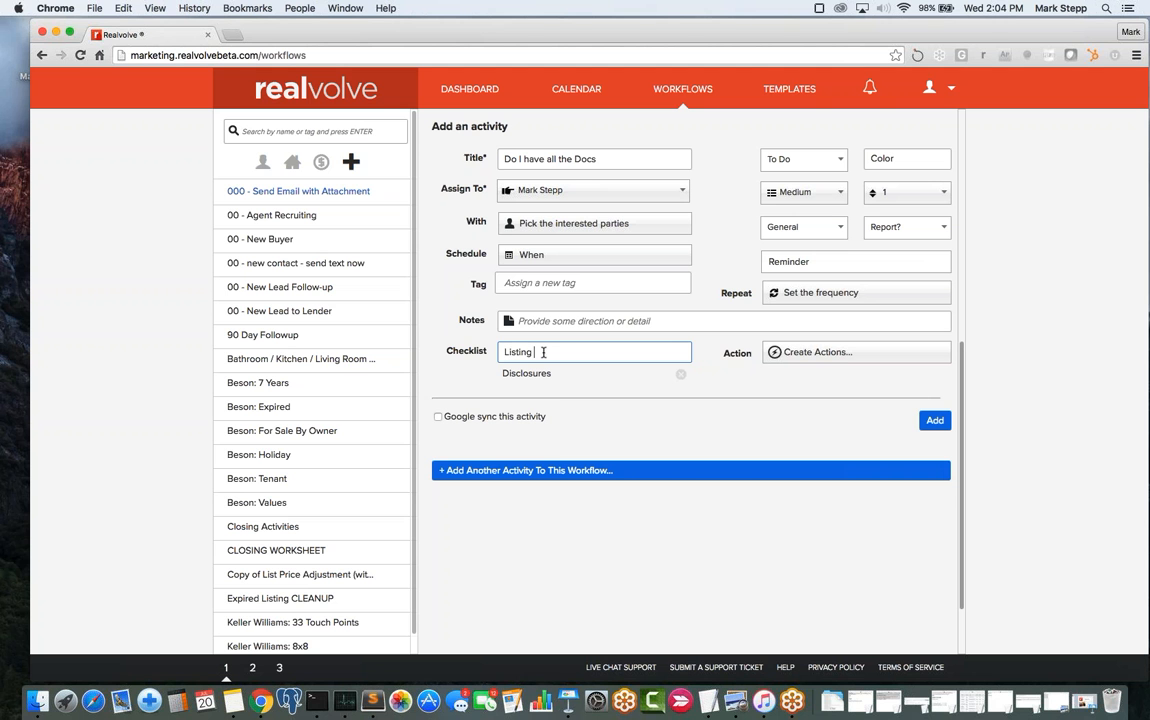
{"action": "type", "text": "Contract"}
{"action": "key", "text": "Return"}
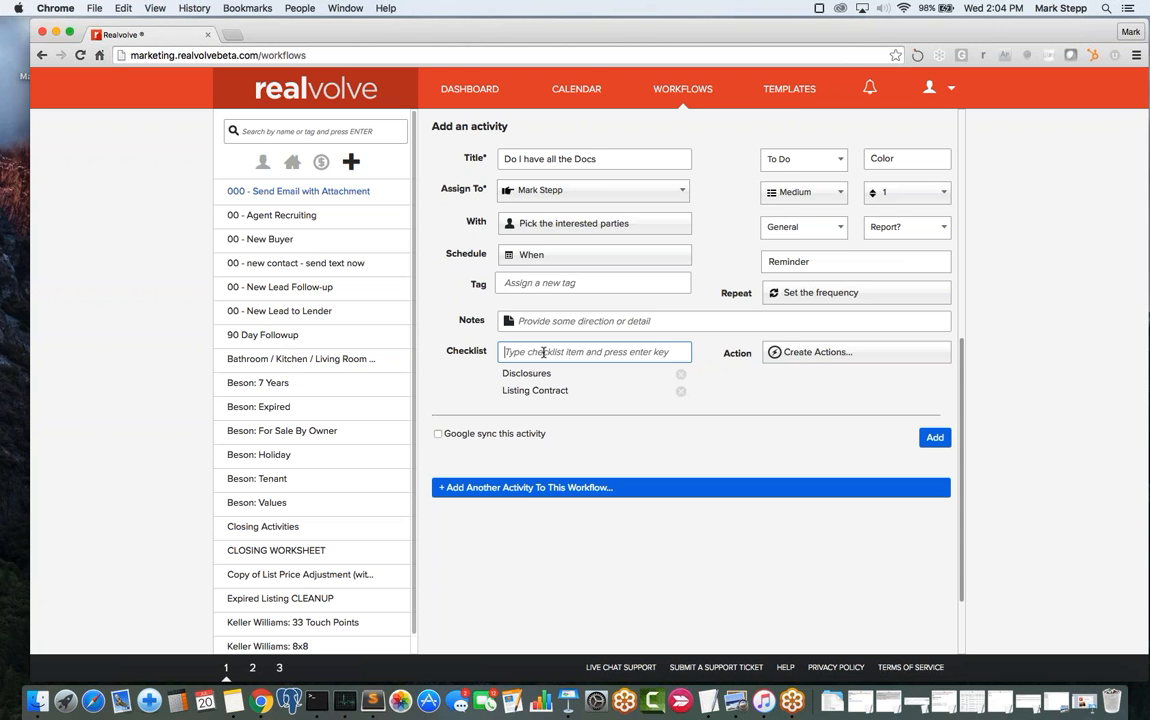
{"action": "type", "text": "Isnp"}
{"action": "key", "text": "BackSpace"}
{"action": "key", "text": "BackSpace"}
{"action": "key", "text": "BackSpace"}
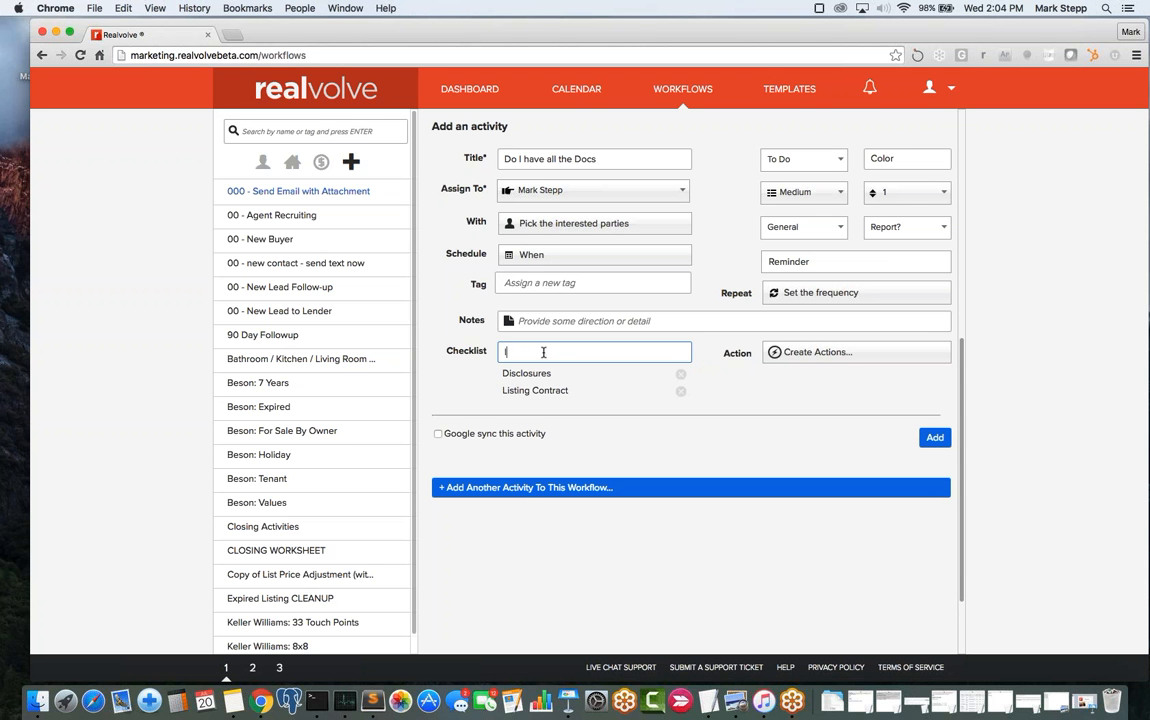
{"action": "type", "text": "nspections"}
{"action": "key", "text": "Return"}
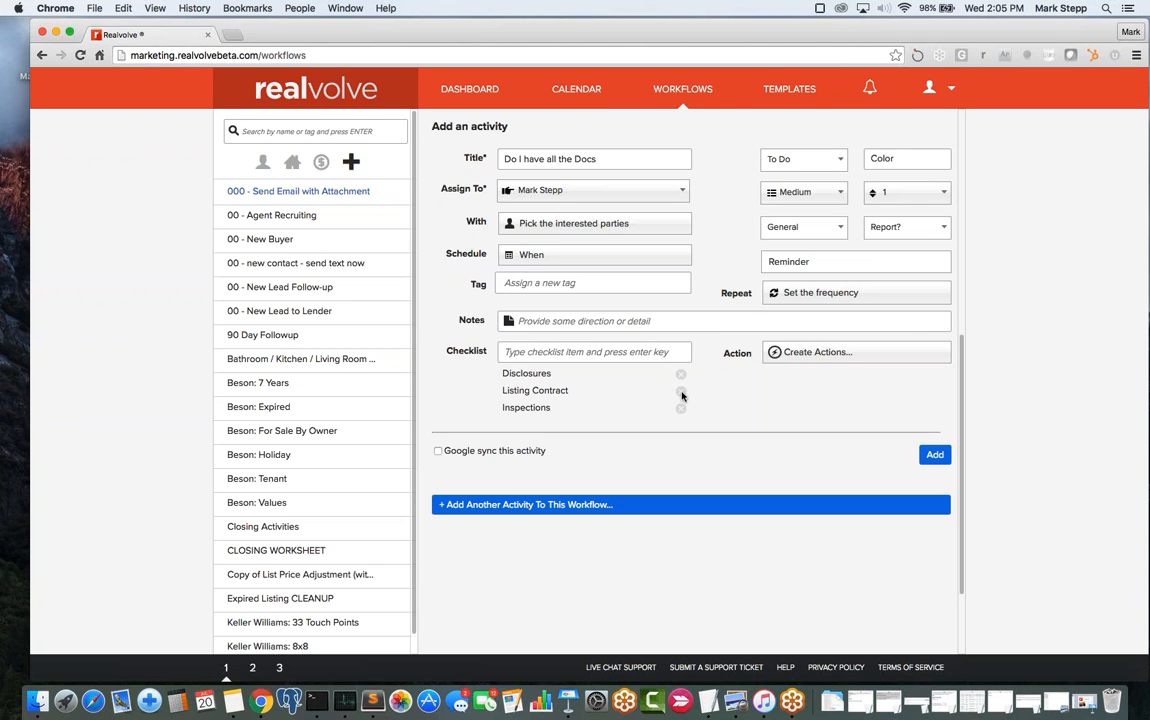
{"action": "left_click", "coordinate": [681, 408]}
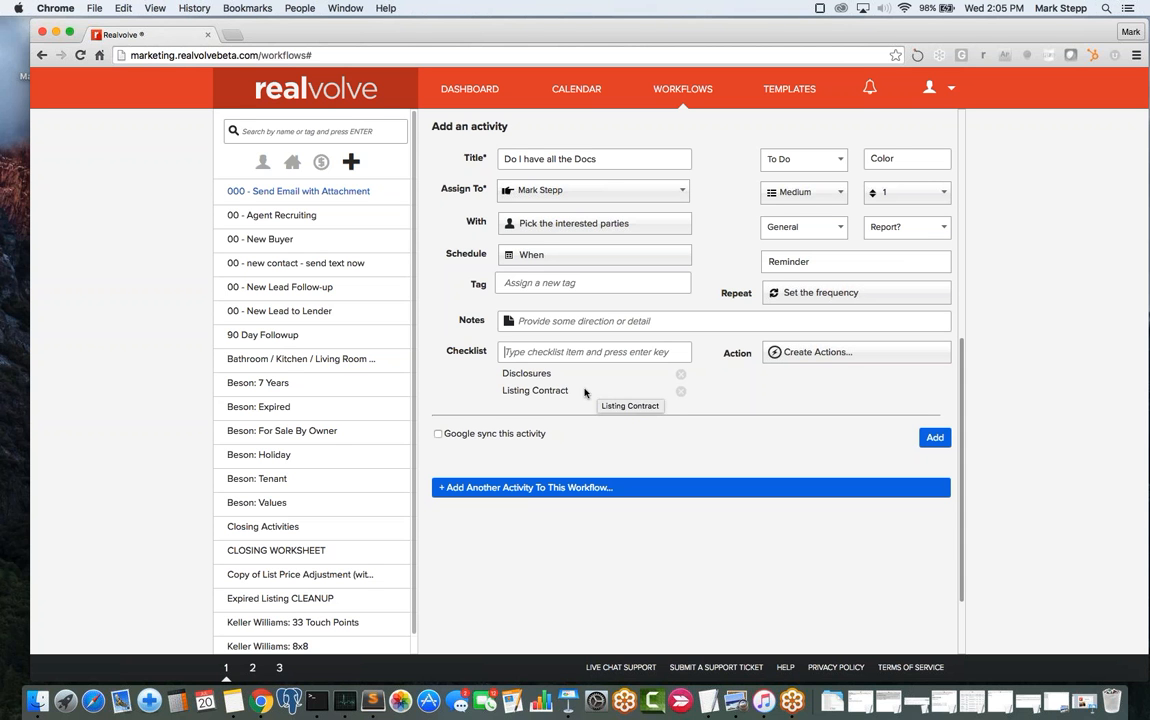
- Add checklist entries Item 1, item 2 and item 3
{"action": "type", "text": "{"}
{"action": "key", "text": "BackSpace"}
{"action": "type", "text": "Item 1"}
{"action": "key", "text": "Return"}
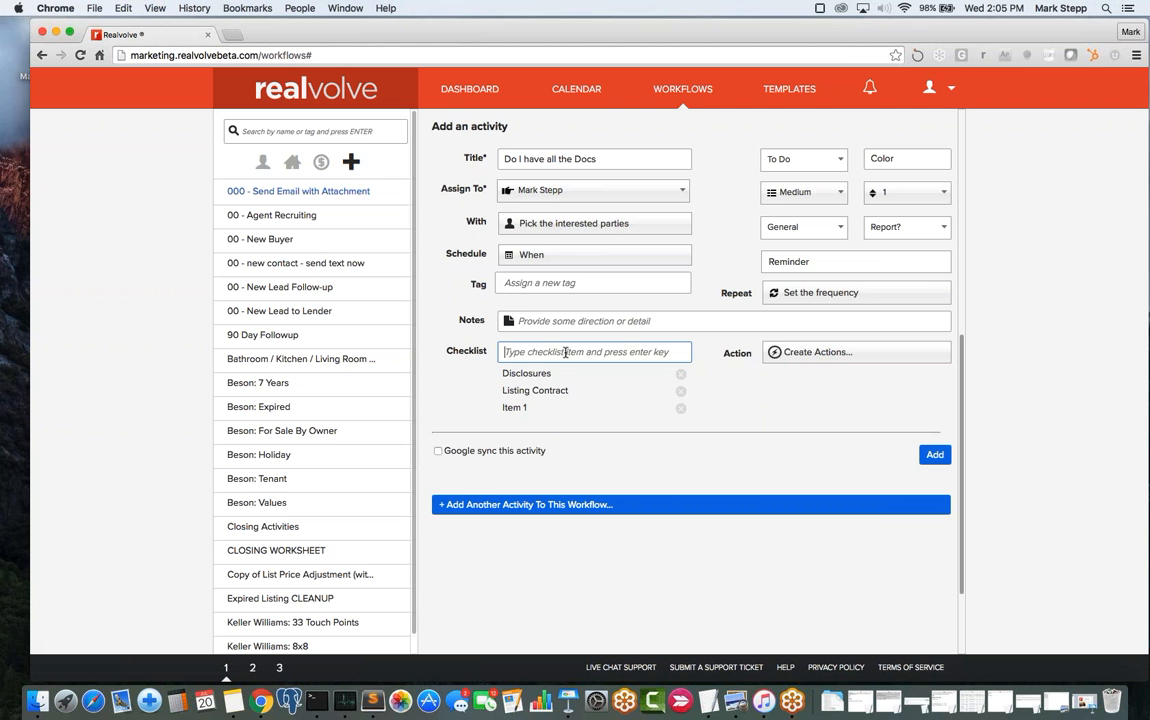
{"action": "type", "text": "item 2"}
{"action": "key", "text": "Return"}
{"action": "type", "text": "item 3"}
{"action": "key", "text": "Return"}
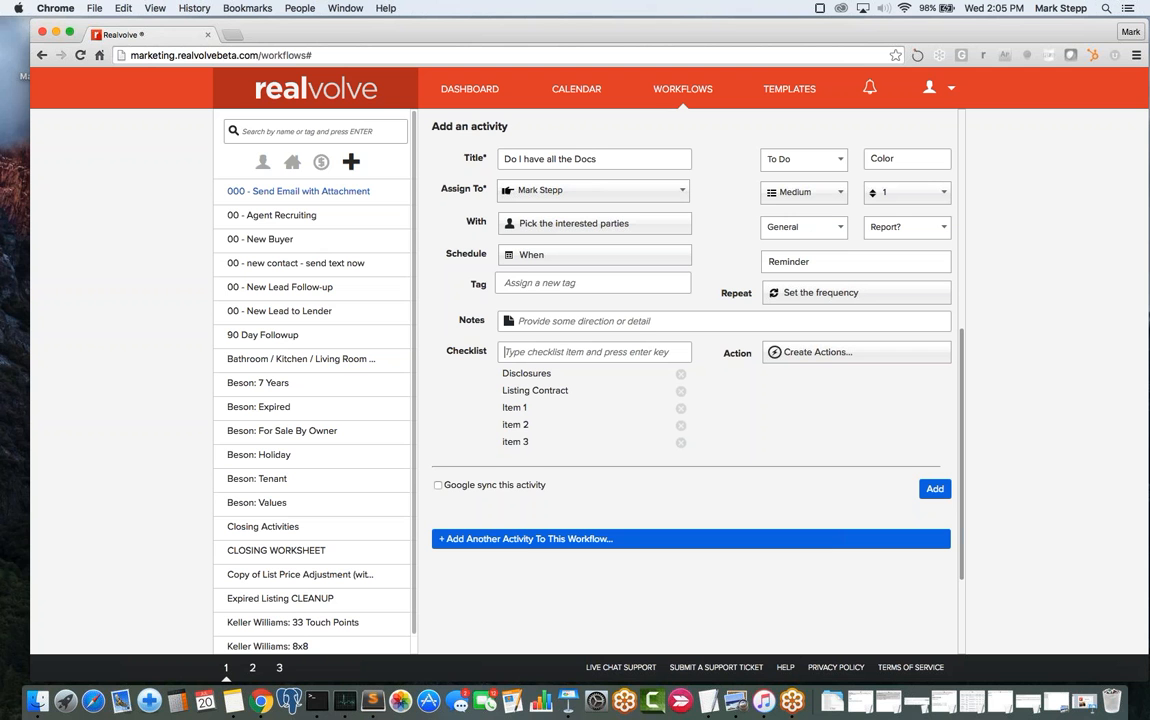
- Tidy the entries, move item 2 directly below Disclosures, and delete item 3
{"action": "left_click", "coordinate": [543, 424]}
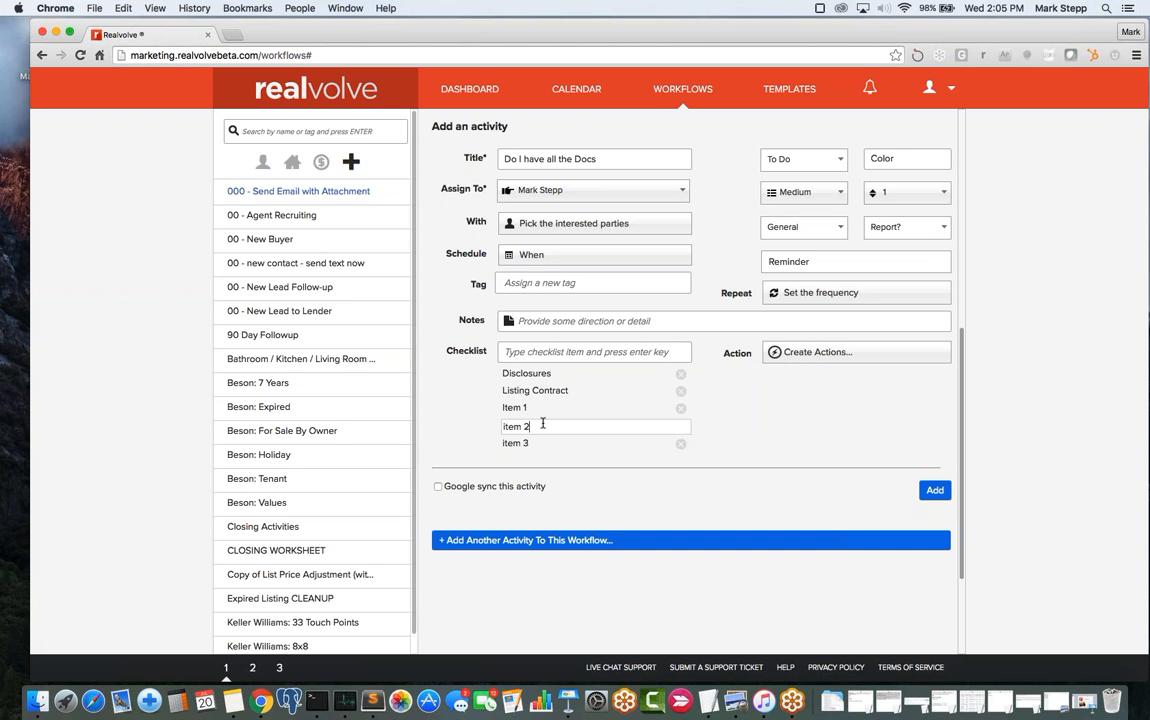
{"action": "key", "text": "Return"}
{"action": "left_click", "coordinate": [528, 408]}
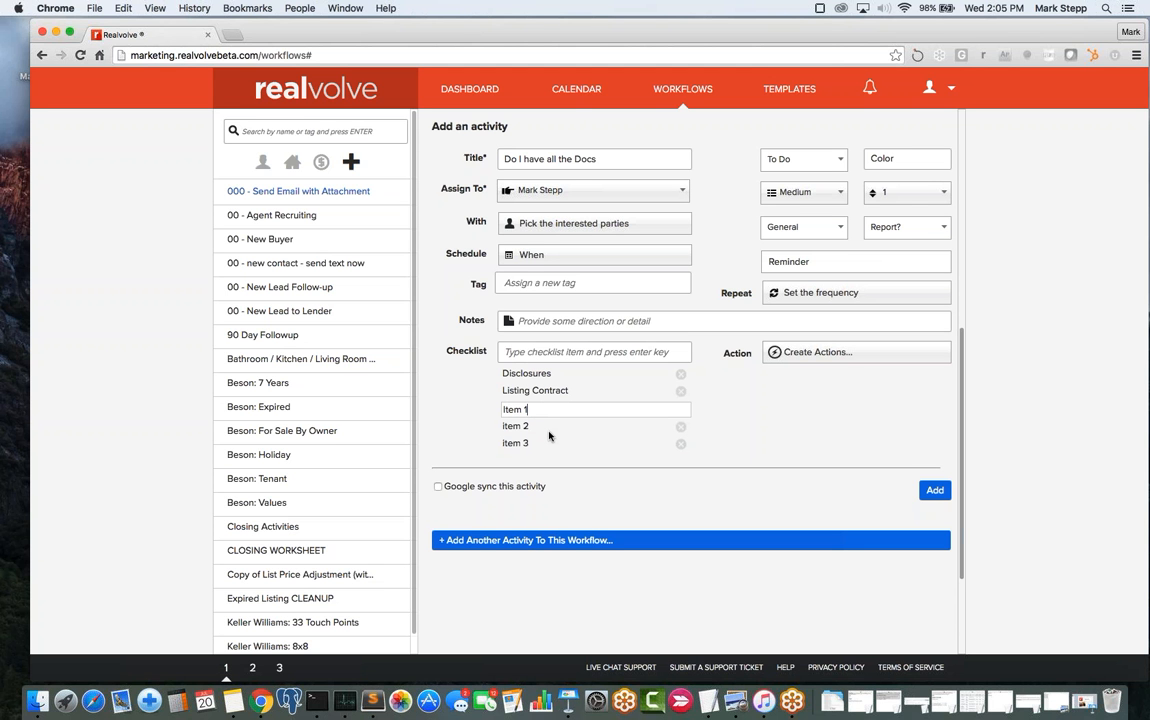
{"action": "key", "text": "BackSpace"}
{"action": "key", "text": "BackSpace"}
{"action": "key", "text": "BackSpace"}
{"action": "key", "text": "BackSpace"}
{"action": "key", "text": "BackSpace"}
{"action": "key", "text": "Return"}
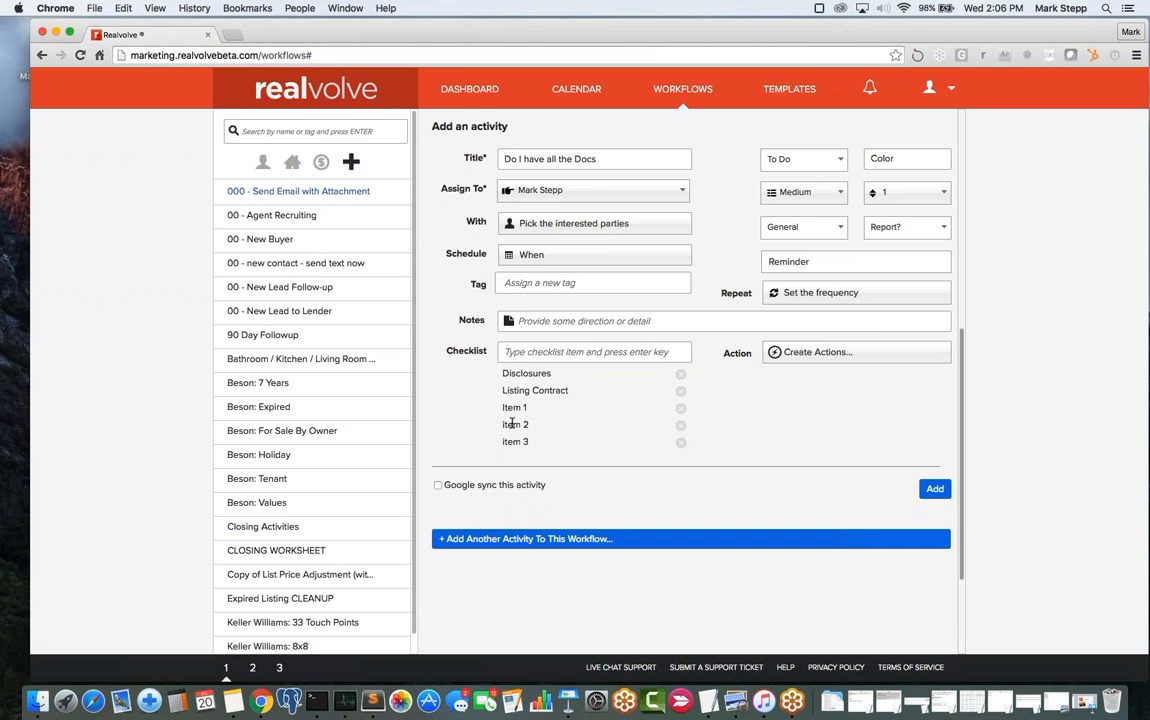
{"action": "left_click_drag", "start_coordinate": [515, 424], "coordinate": [498, 385]}
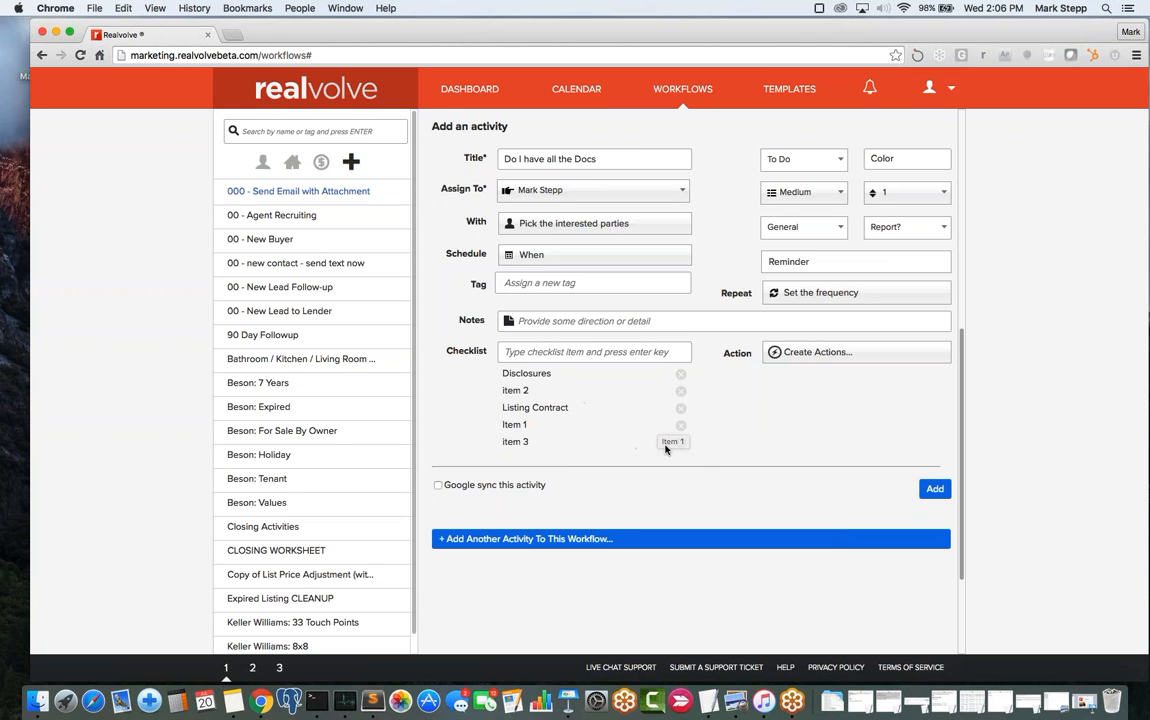
{"action": "left_click", "coordinate": [681, 444]}
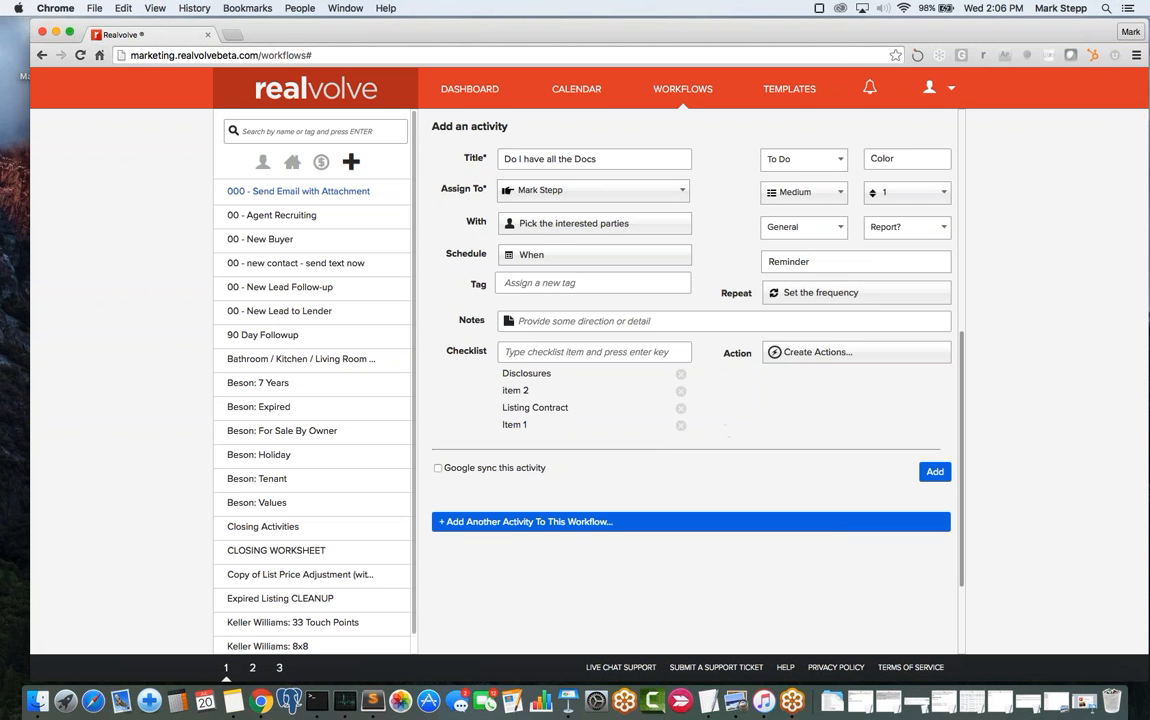
- Delete the item 2 checklist entry, keeping Disclosures, Listing Contract and Item 1
{"action": "left_click", "coordinate": [681, 392]}
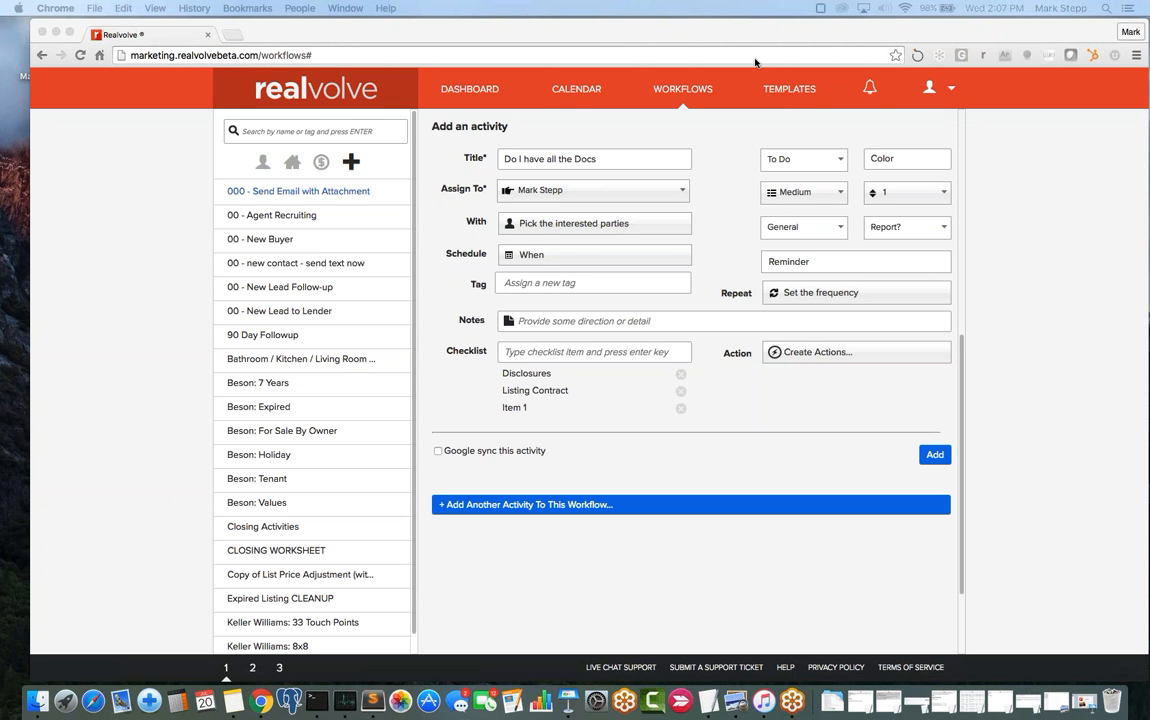
- Open TEMPLATES on 00 - Introduce Lead to Lender and highlight the [[Signature]] placeholder in its body
{"action": "left_click", "coordinate": [789, 92]}
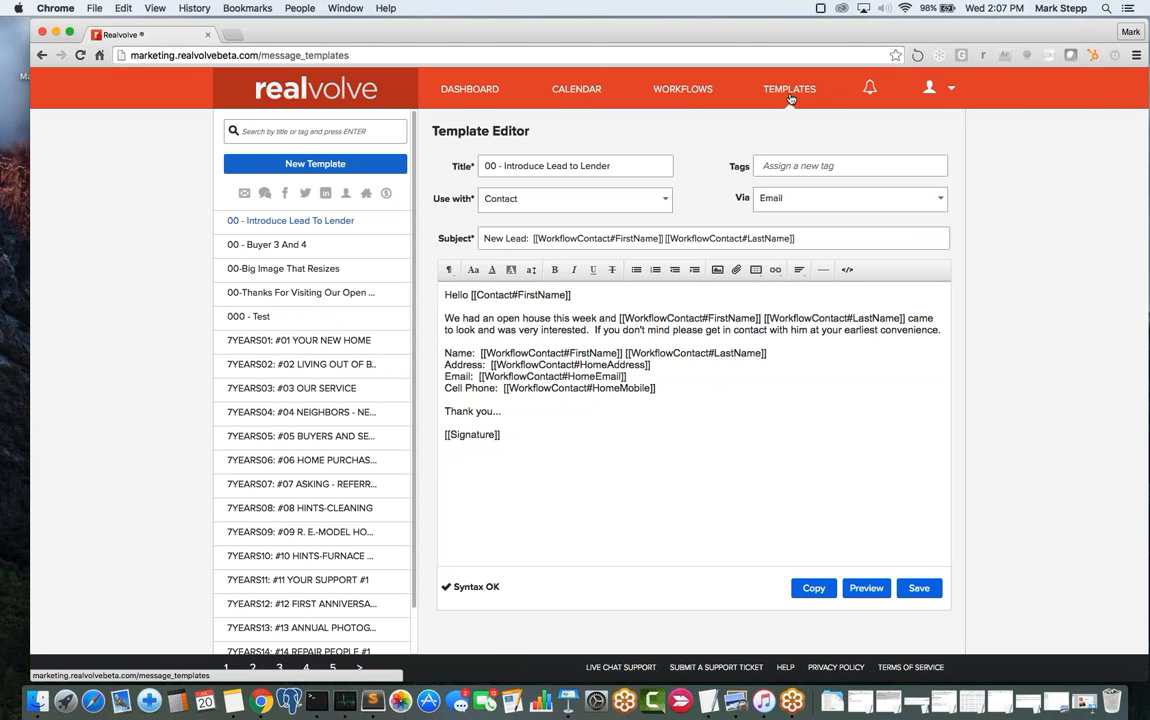
{"action": "left_click_drag", "start_coordinate": [506, 437], "coordinate": [430, 437]}
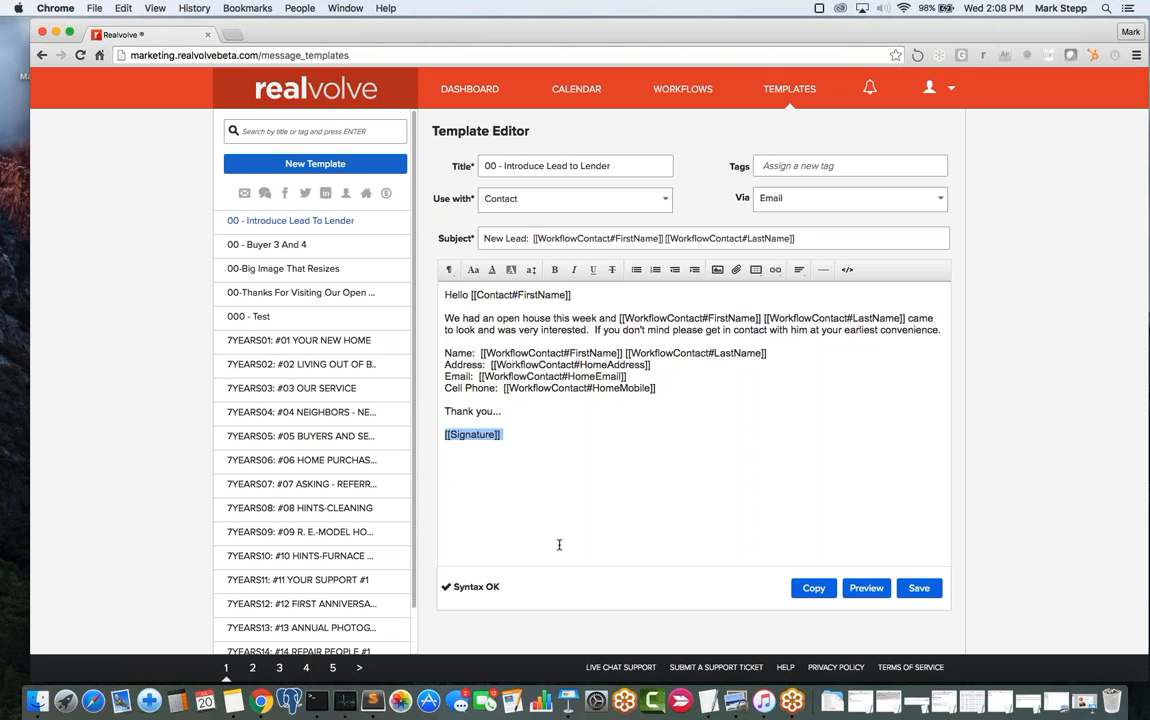
{"action": "left_click", "coordinate": [507, 445]}
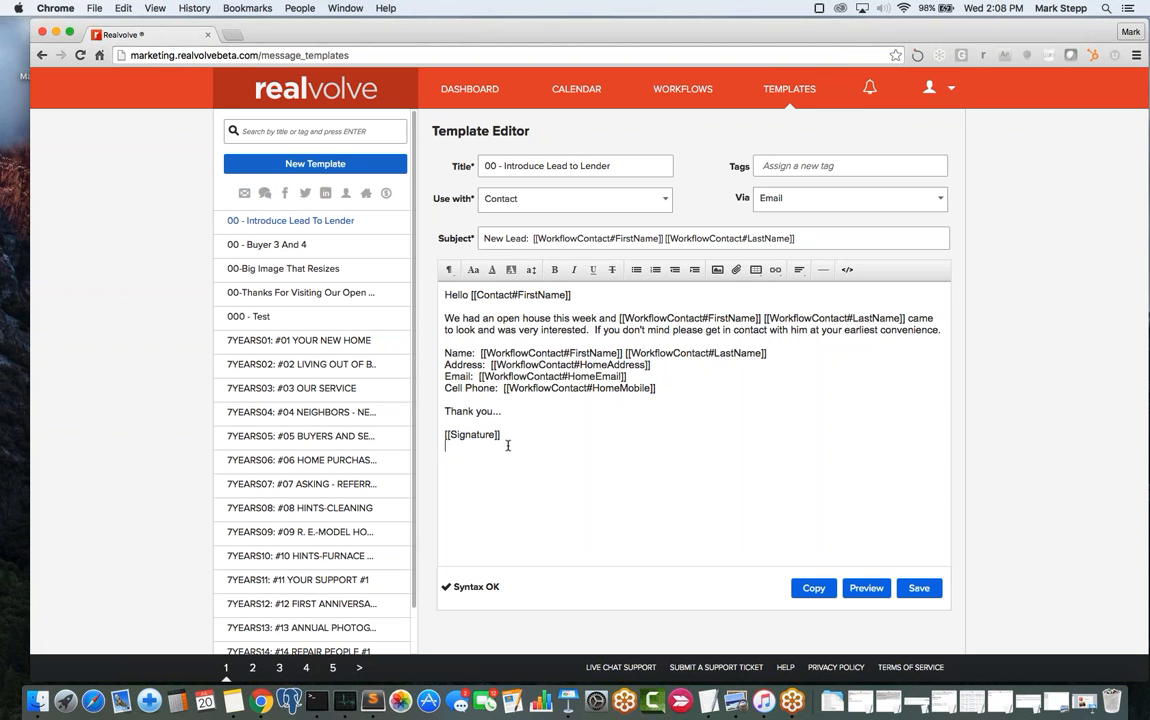
{"action": "left_click_drag", "start_coordinate": [502, 436], "coordinate": [425, 431]}
- Search templates for 'Signature', open it, then replace the search text with 'Header'
{"action": "left_click", "coordinate": [315, 131]}
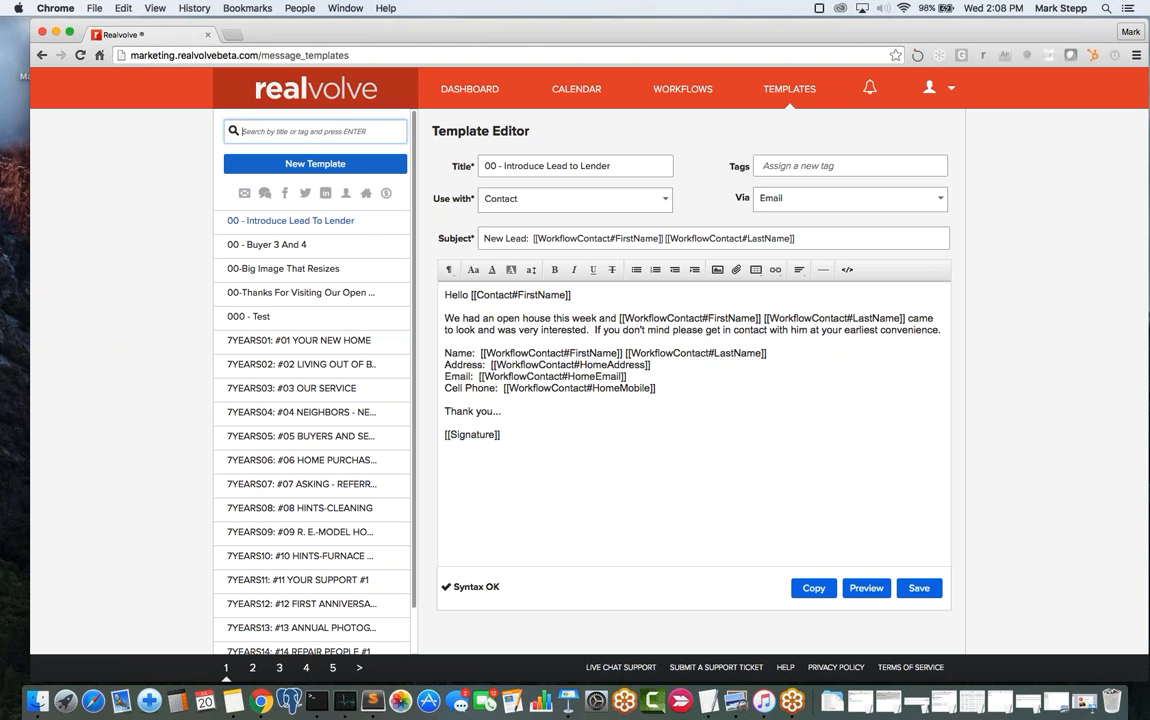
{"action": "type", "text": "Sign"}
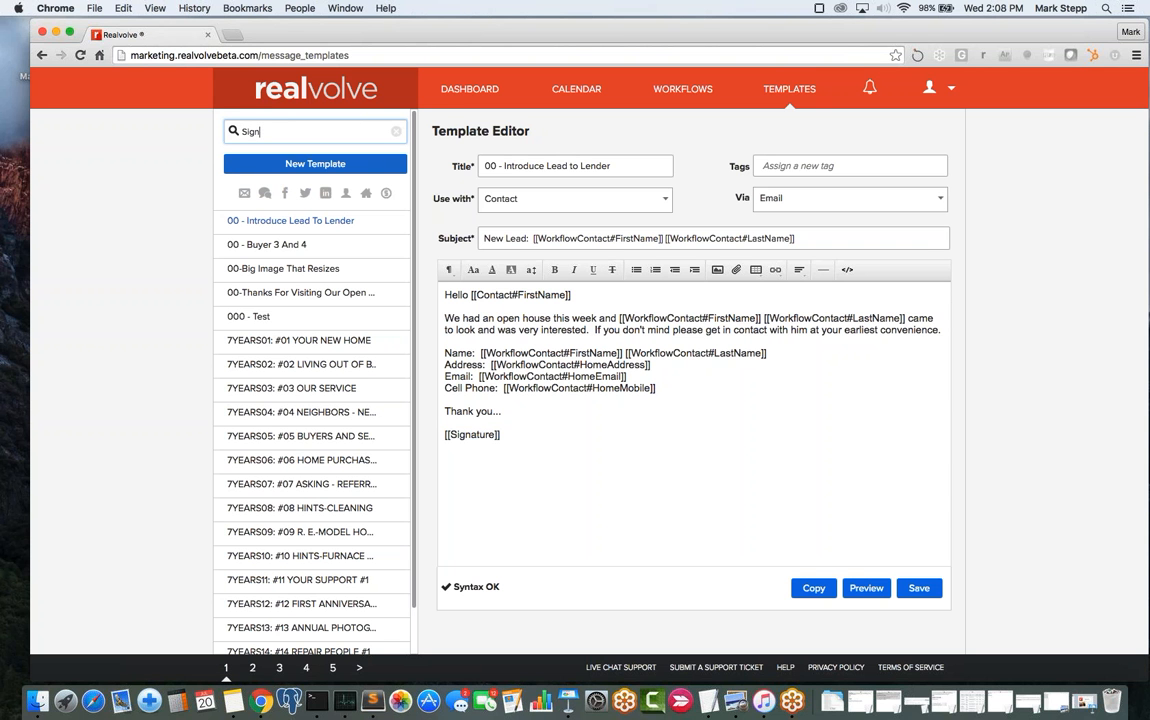
{"action": "type", "text": "ature"}
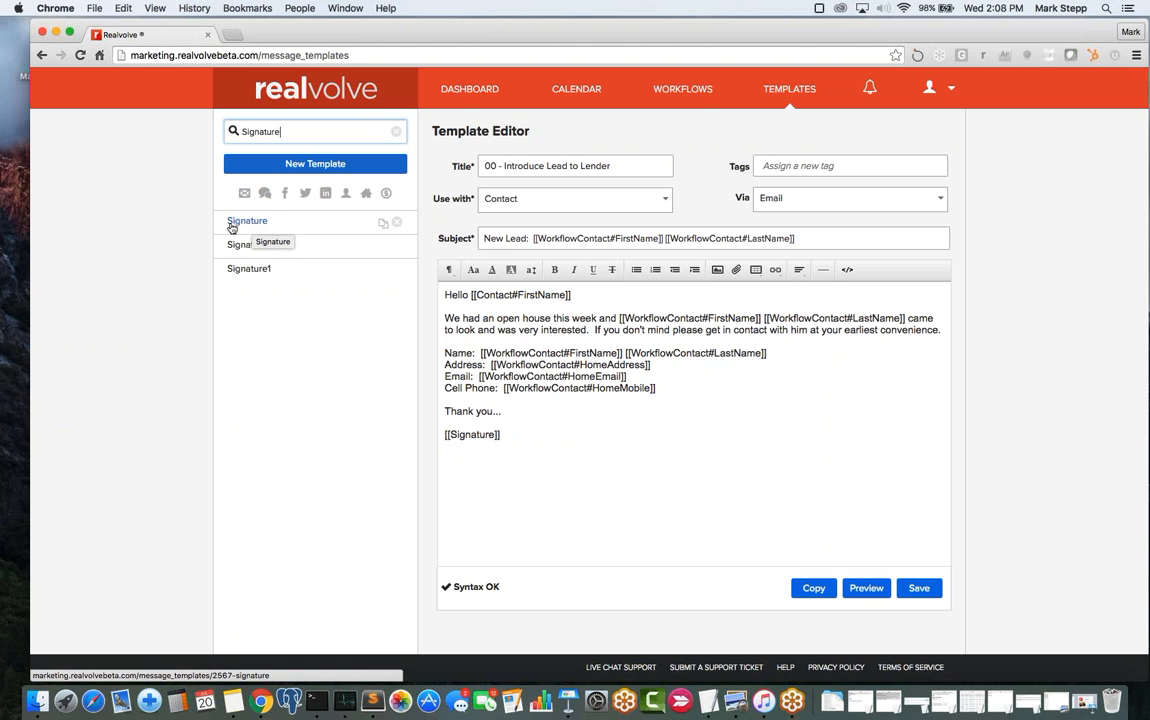
{"action": "left_click", "coordinate": [251, 228]}
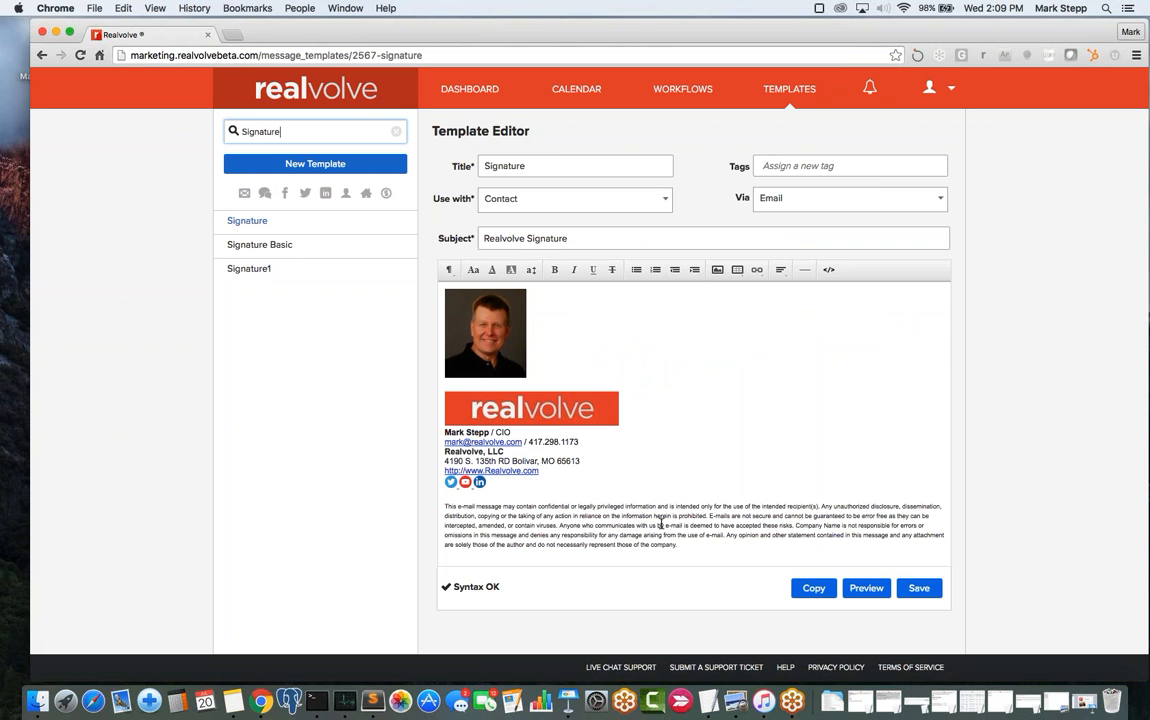
{"action": "left_click_drag", "start_coordinate": [291, 131], "coordinate": [238, 132]}
{"action": "type", "text": "Header"}
- Open the Header template from the results and select the search text for a new query
{"action": "left_click", "coordinate": [255, 228]}
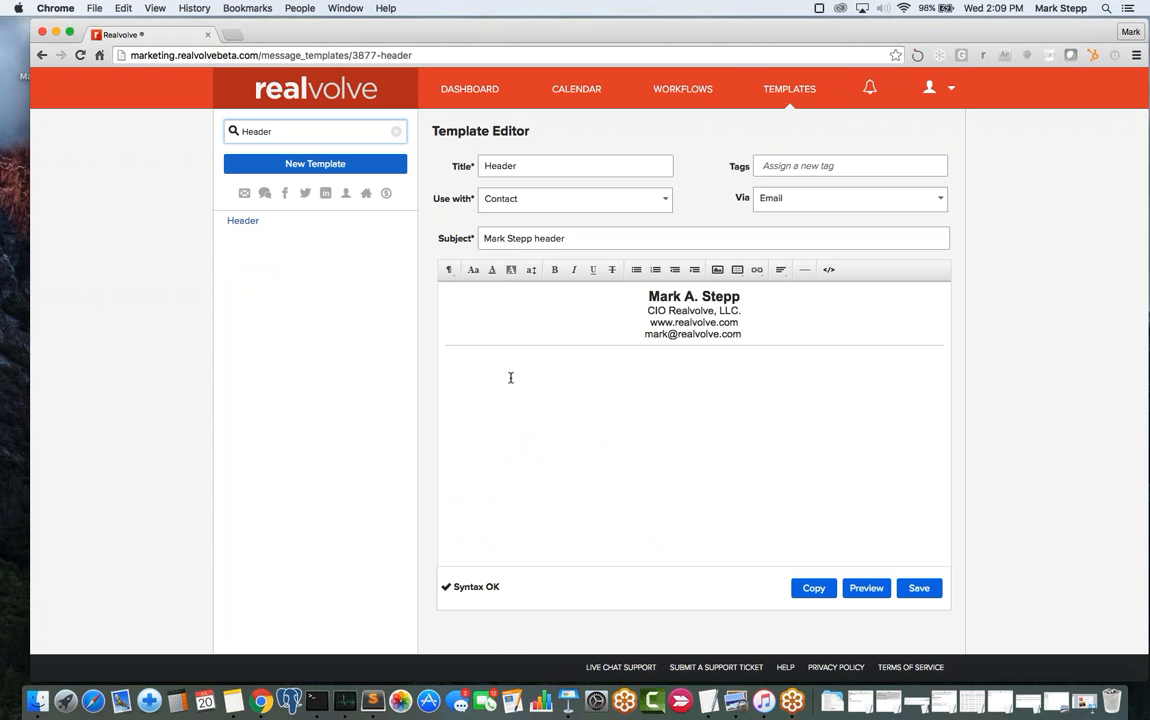
{"action": "left_click_drag", "start_coordinate": [290, 130], "coordinate": [199, 126]}
- Search for 'Footer', open it, then clear the search so every template is listed again
{"action": "type", "text": "Footer"}
{"action": "left_click", "coordinate": [243, 227]}
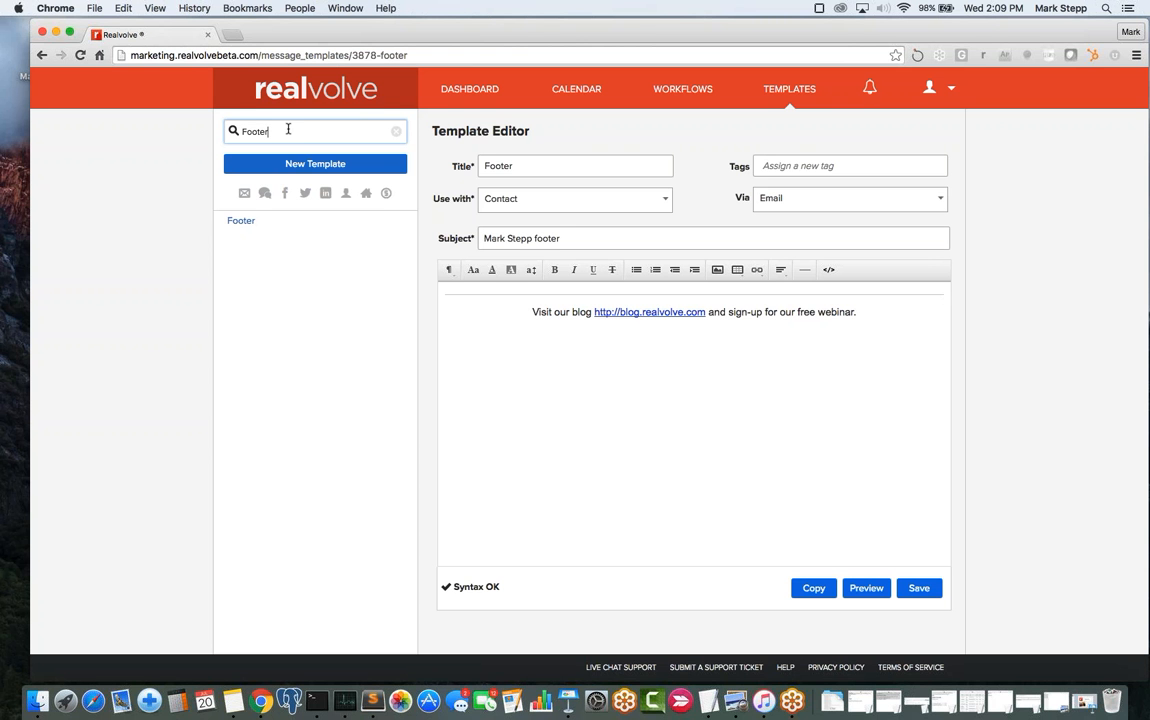
{"action": "key", "text": "super+a"}
{"action": "key", "text": "BackSpace"}
{"action": "key", "text": "Return"}
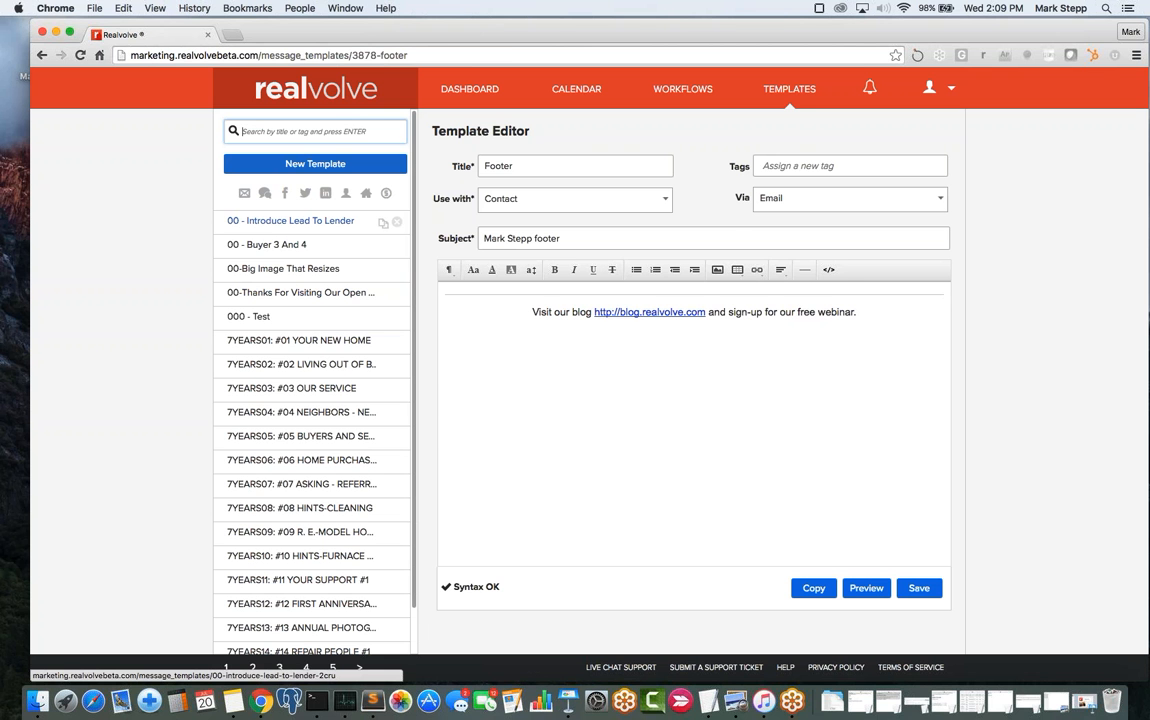
- Reopen 00 - Introduce Lead to Lender, filter templates by 'Signature', and highlight its [[Signature]] placeholder
{"action": "left_click", "coordinate": [267, 223]}
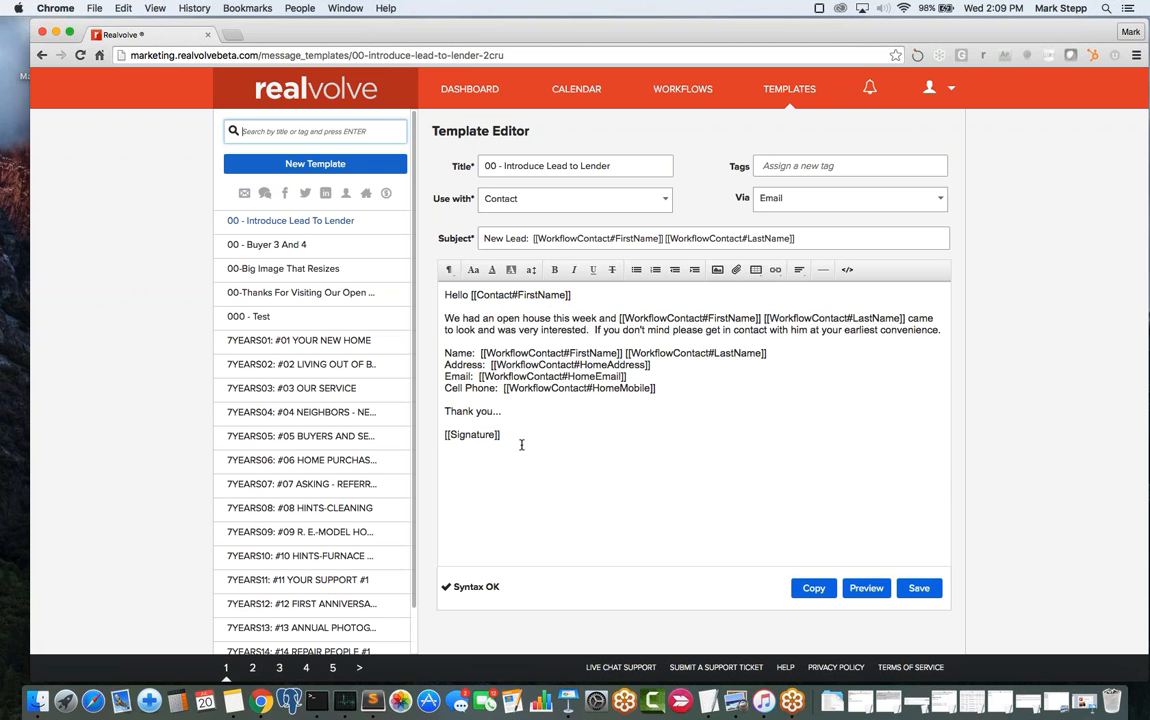
{"action": "left_click_drag", "start_coordinate": [510, 433], "coordinate": [440, 435]}
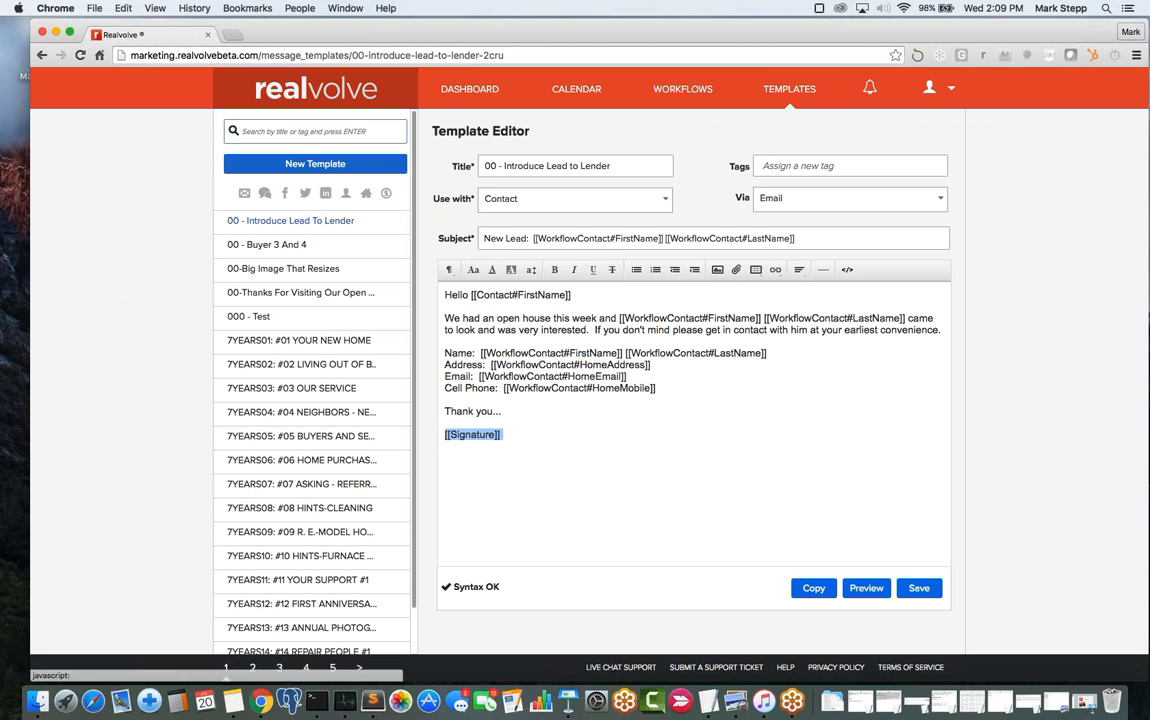
{"action": "left_click", "coordinate": [290, 131]}
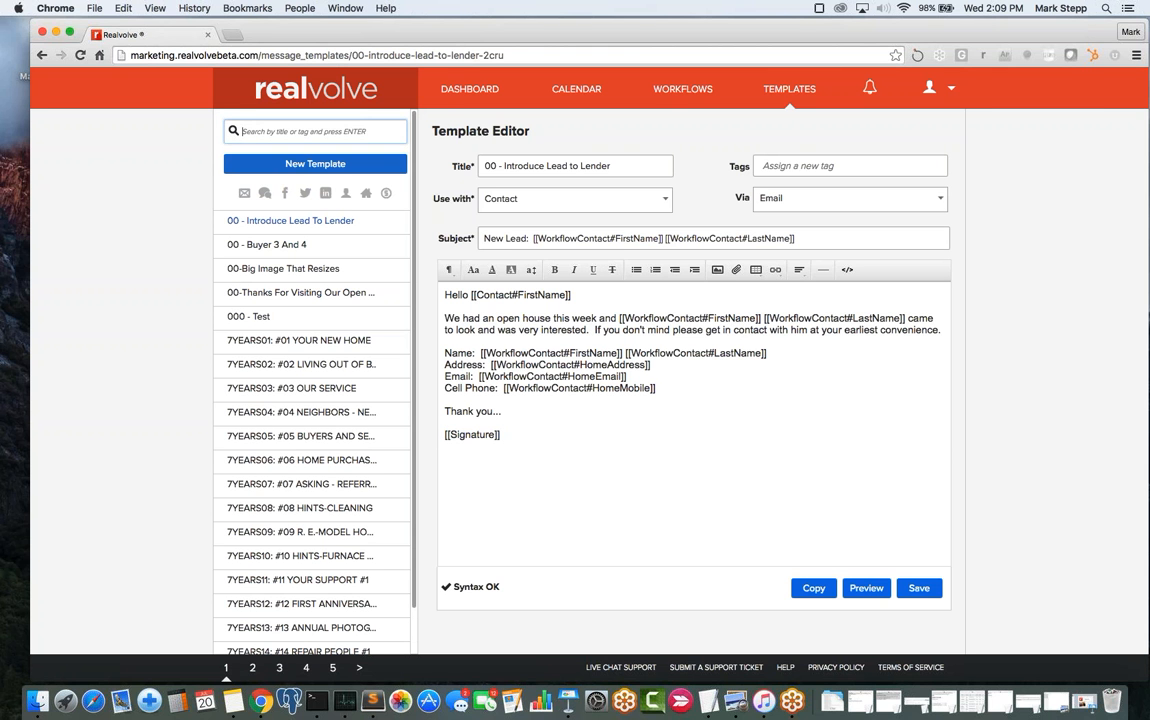
{"action": "type", "text": "Signature"}
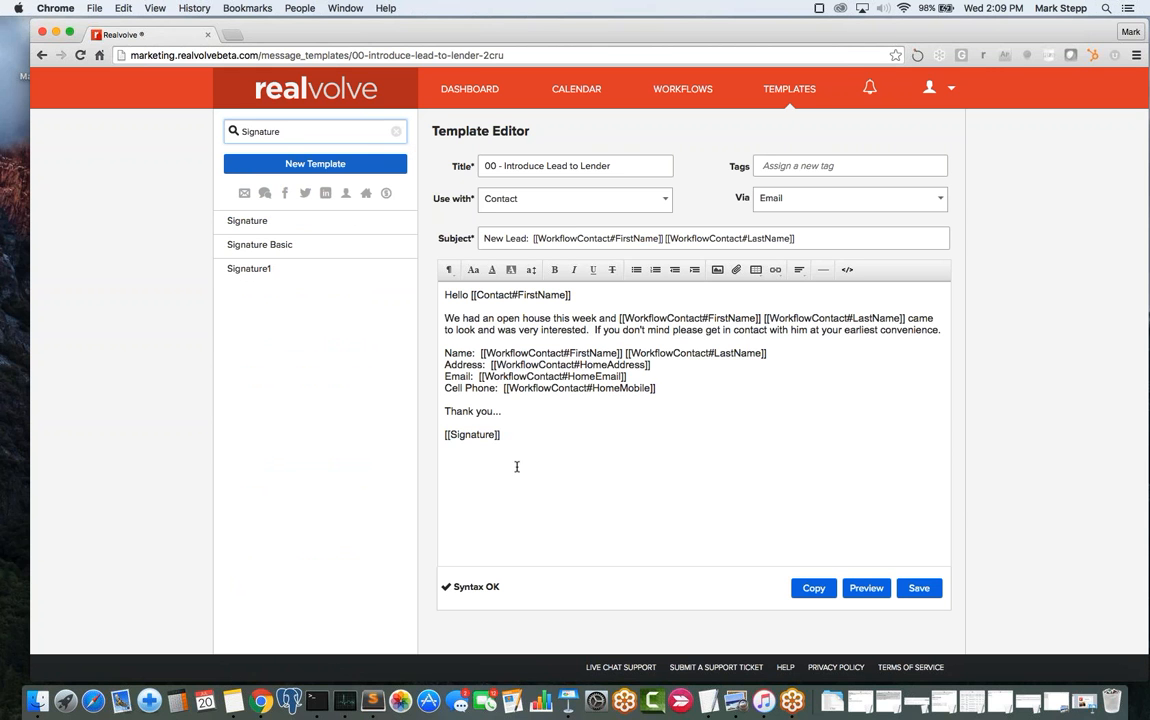
{"action": "left_click_drag", "start_coordinate": [502, 434], "coordinate": [424, 438]}
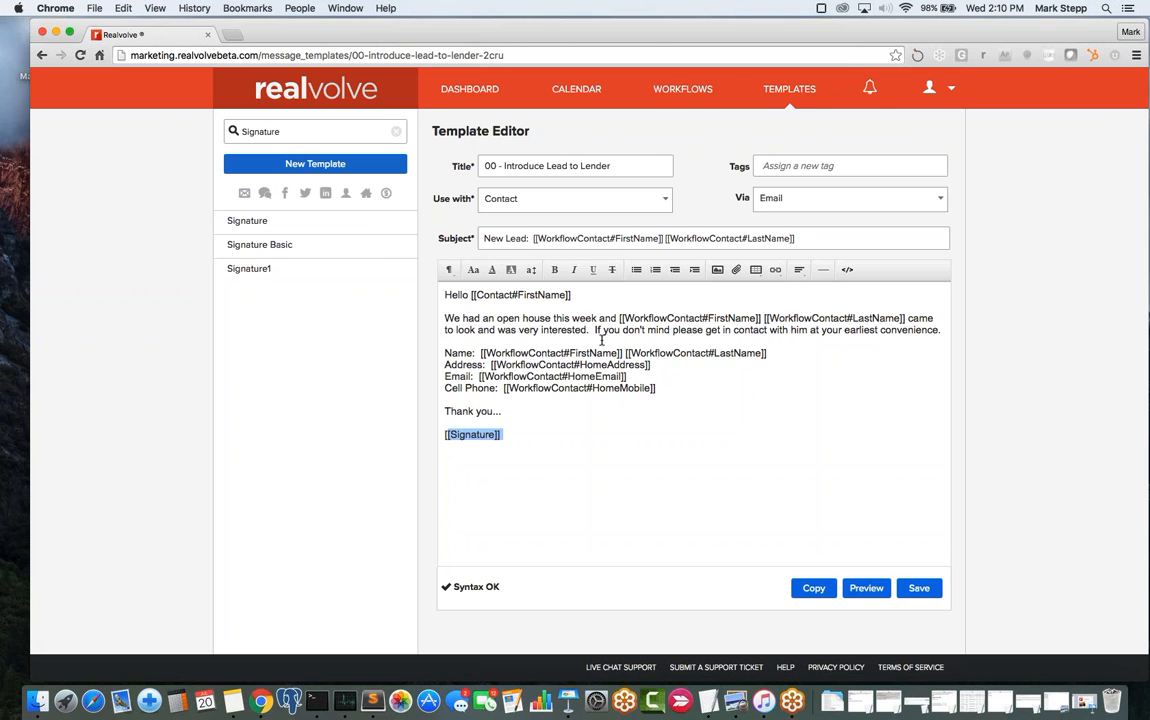
{"action": "left_click_drag", "start_coordinate": [506, 436], "coordinate": [421, 434]}
{"action": "left_click", "coordinate": [511, 438]}
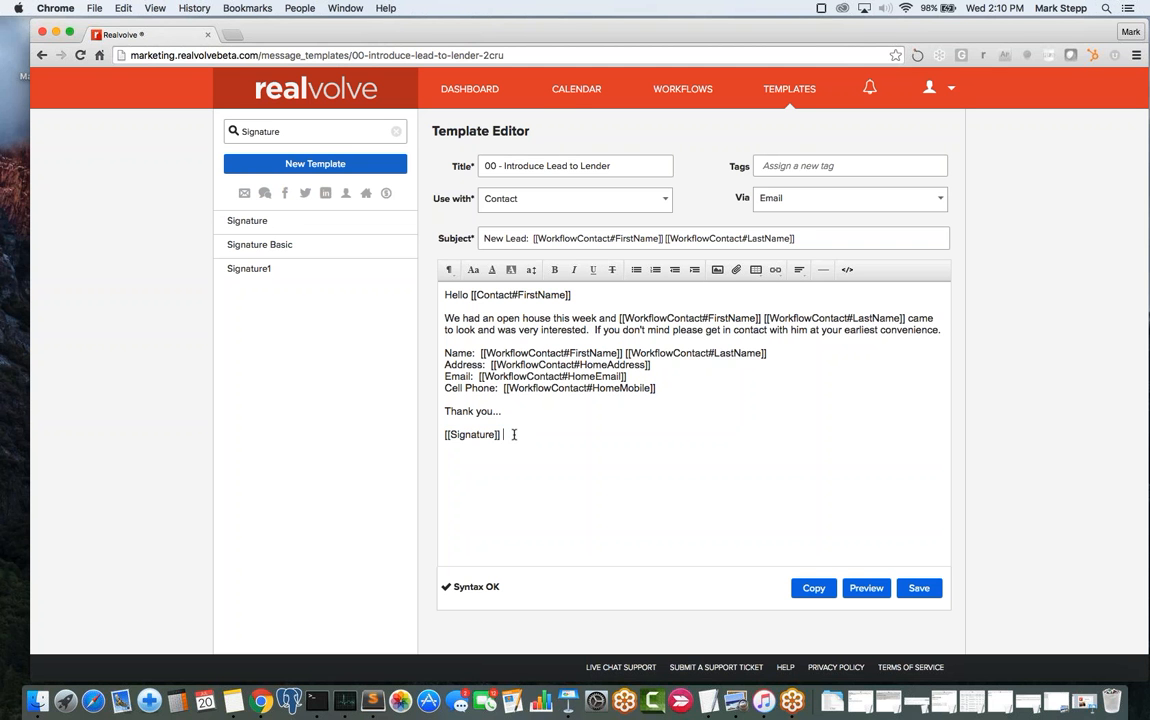
{"action": "left_click_drag", "start_coordinate": [507, 434], "coordinate": [420, 435]}
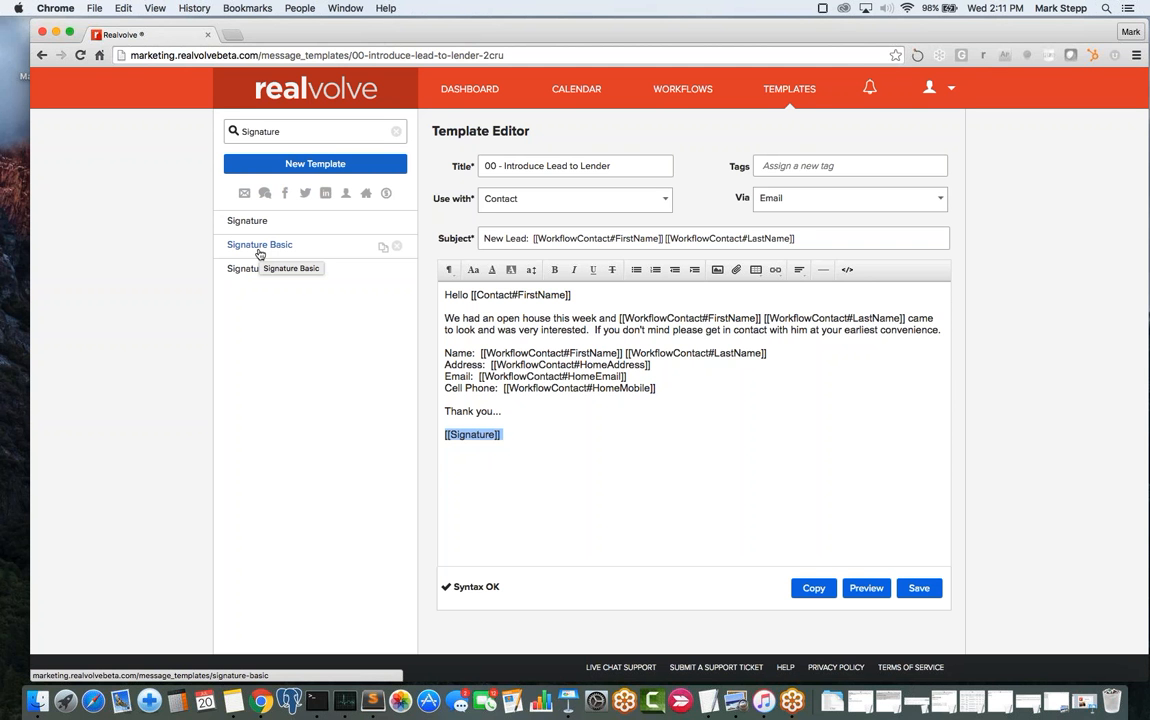
- Rename the Signature Basic template's title to 'Signature' and save it
{"action": "left_click", "coordinate": [274, 250]}
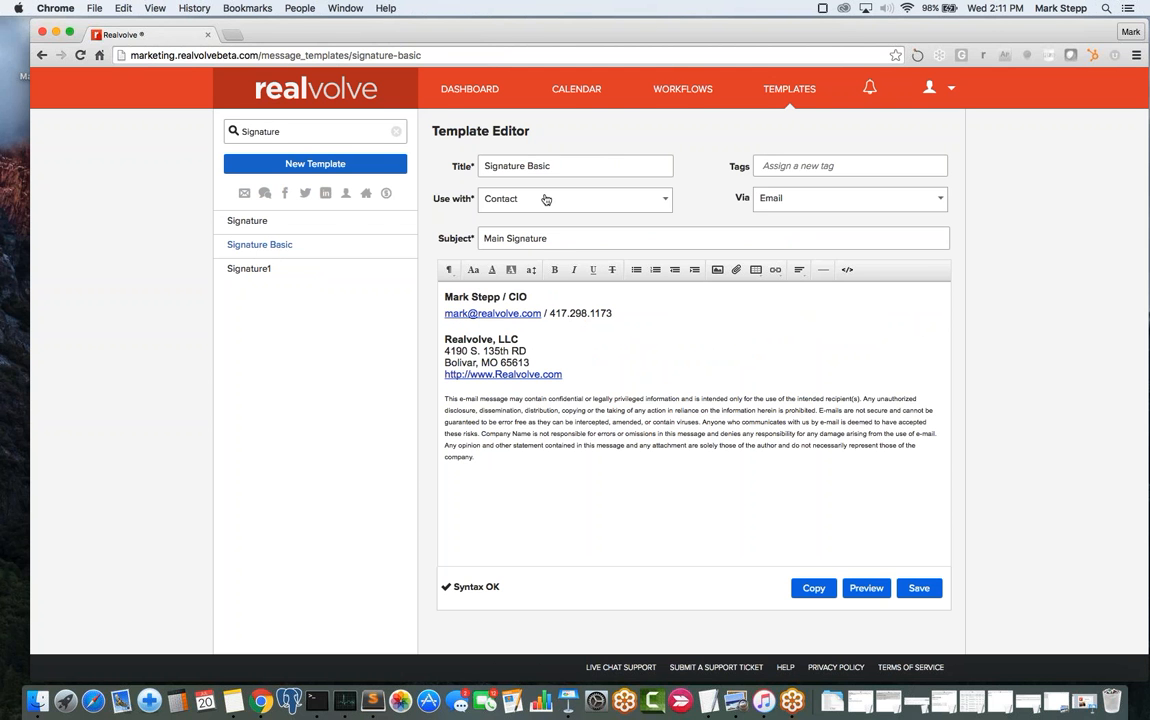
{"action": "left_click", "coordinate": [566, 165]}
{"action": "key", "text": "BackSpace"}
{"action": "key", "text": "BackSpace"}
{"action": "key", "text": "BackSpace"}
{"action": "key", "text": "BackSpace"}
{"action": "key", "text": "BackSpace"}
{"action": "key", "text": "BackSpace"}
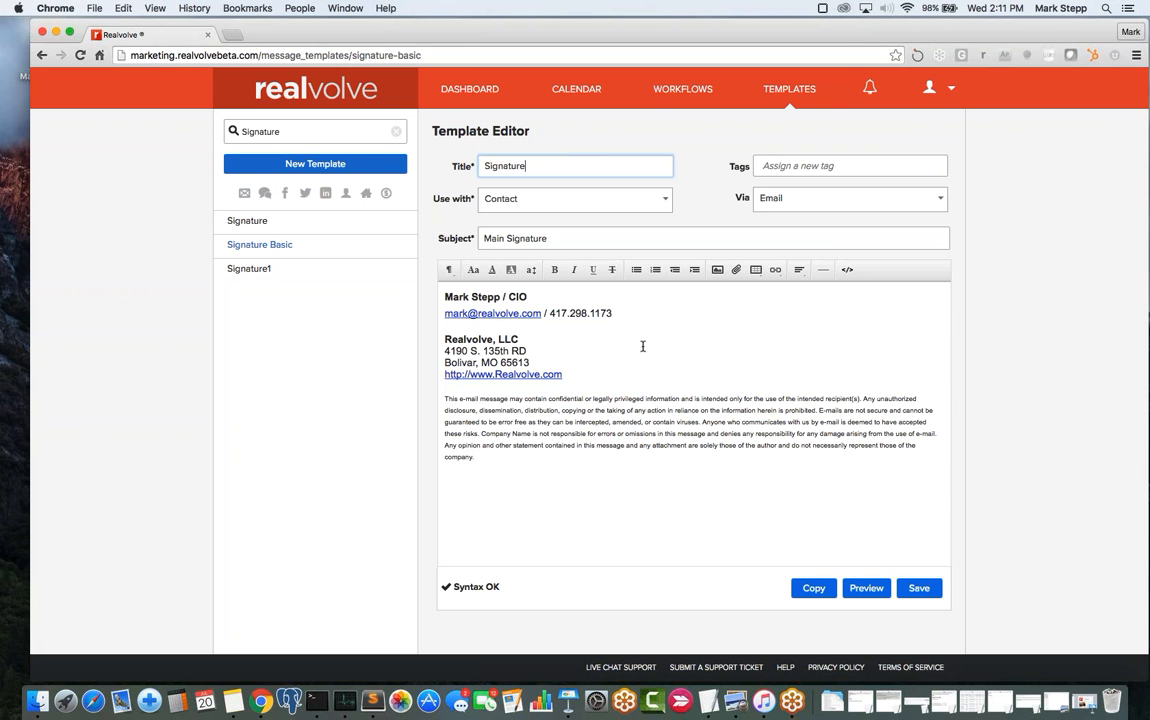
{"action": "left_click", "coordinate": [642, 350]}
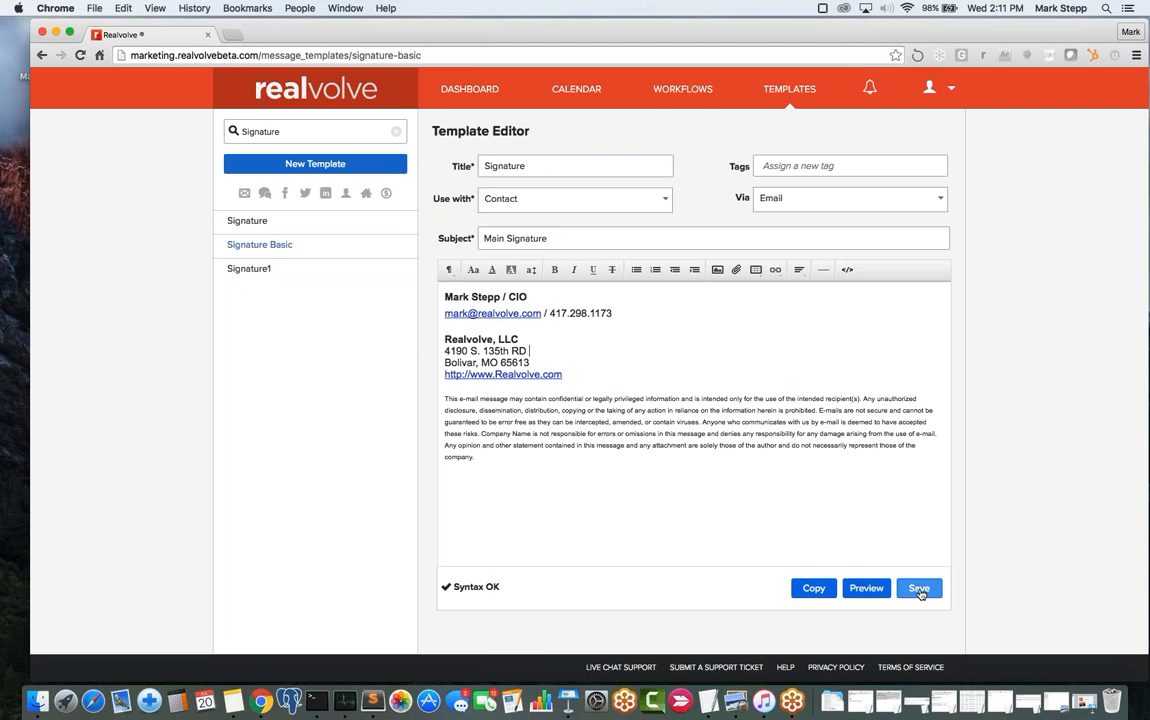
{"action": "left_click", "coordinate": [919, 588]}
- Retitle the photo signature template 'Signature-photo' and save it
{"action": "left_click", "coordinate": [247, 221]}
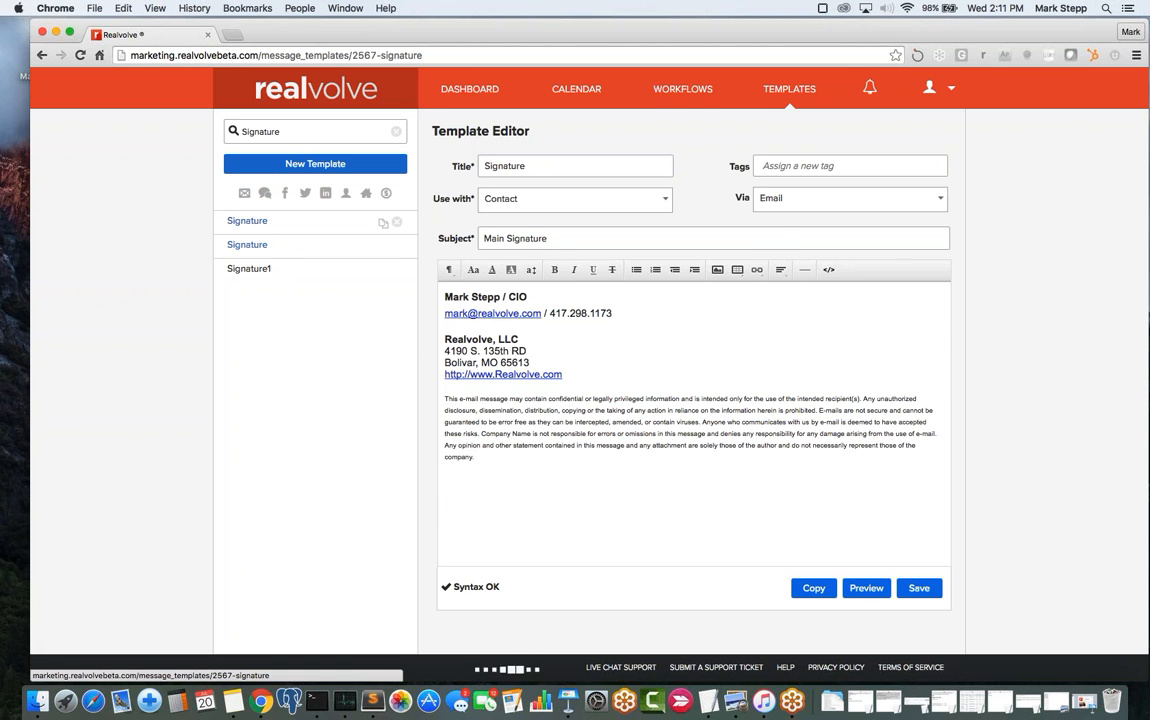
{"action": "left_click", "coordinate": [547, 166]}
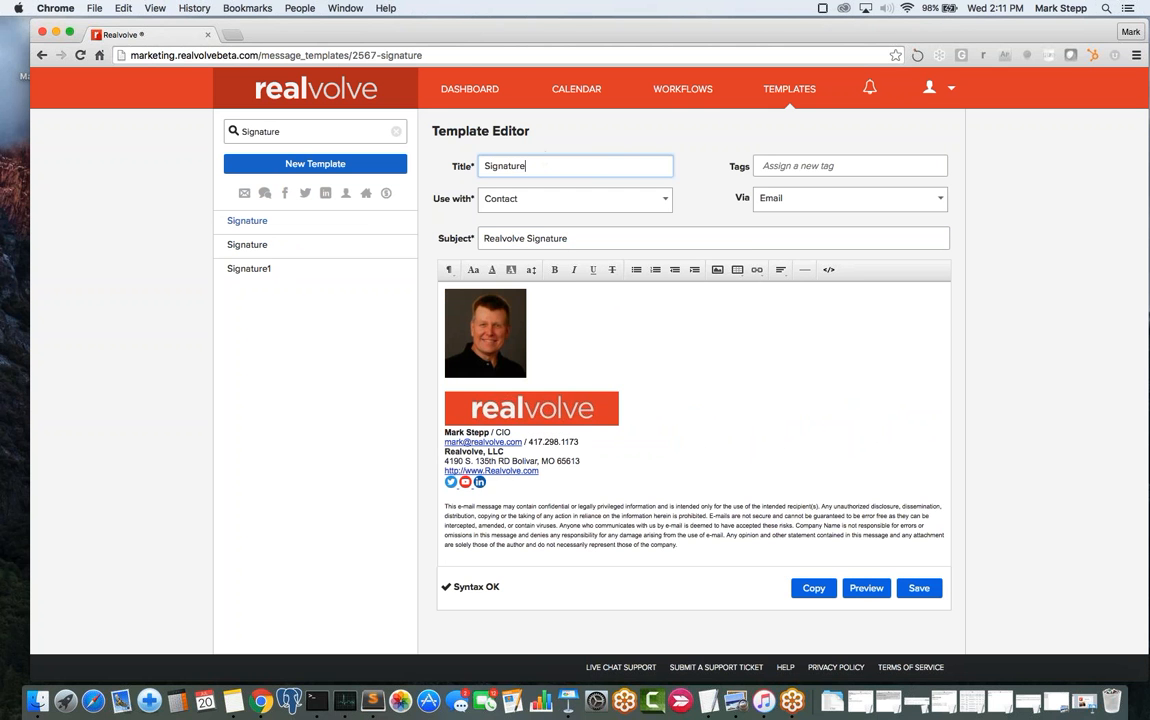
{"action": "type", "text": "-photo"}
{"action": "left_click", "coordinate": [918, 588]}
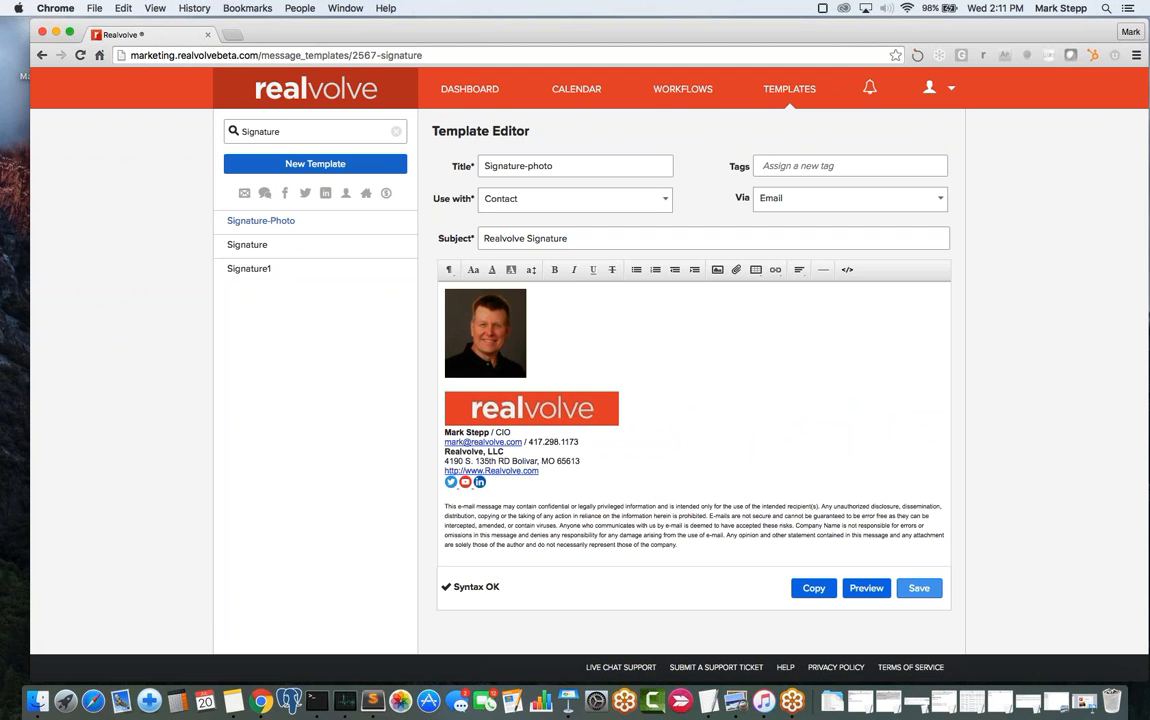
{"action": "left_click", "coordinate": [247, 250]}
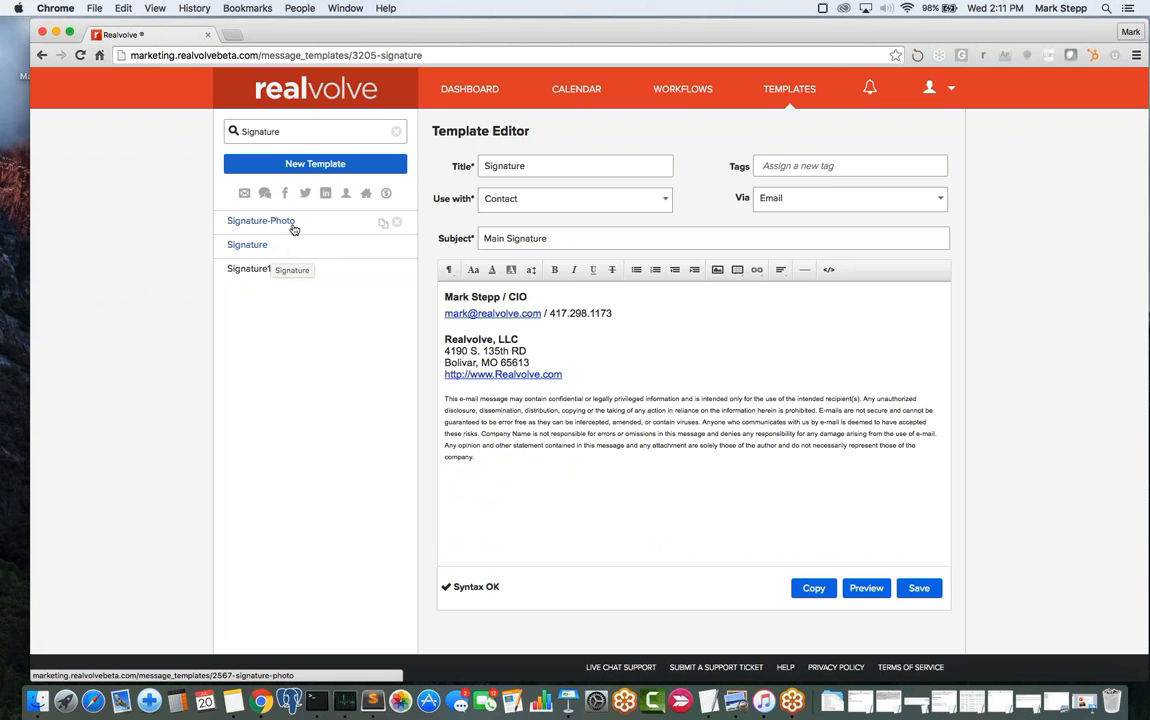
- Trim the Signature-photo template's title back to 'Signature' and save it
{"action": "left_click", "coordinate": [291, 229]}
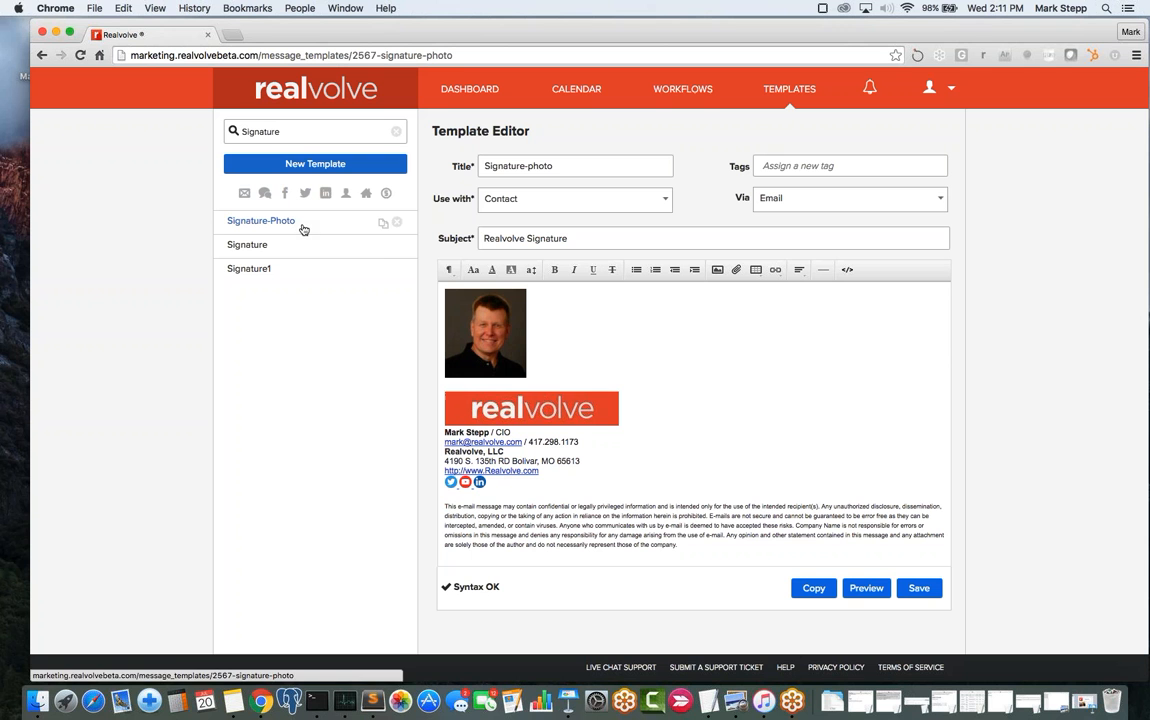
{"action": "left_click", "coordinate": [557, 166]}
{"action": "key", "text": "BackSpace"}
{"action": "key", "text": "BackSpace"}
{"action": "key", "text": "BackSpace"}
{"action": "key", "text": "BackSpace"}
{"action": "key", "text": "BackSpace"}
{"action": "key", "text": "BackSpace"}
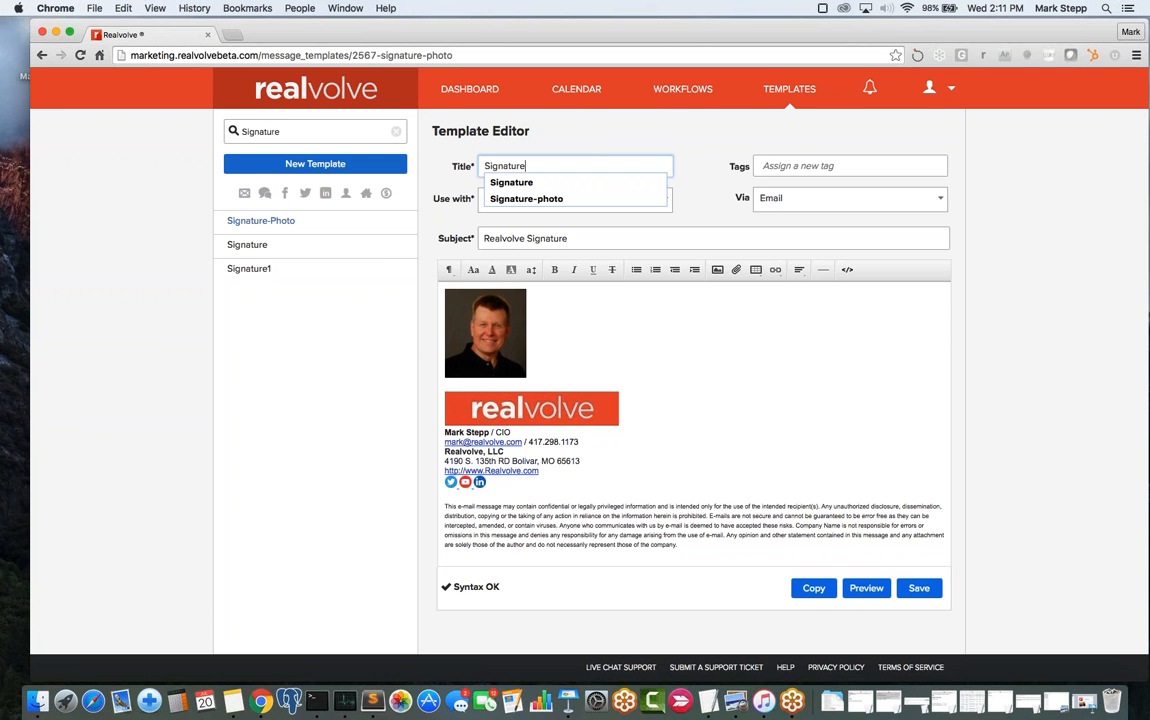
{"action": "left_click", "coordinate": [918, 588]}
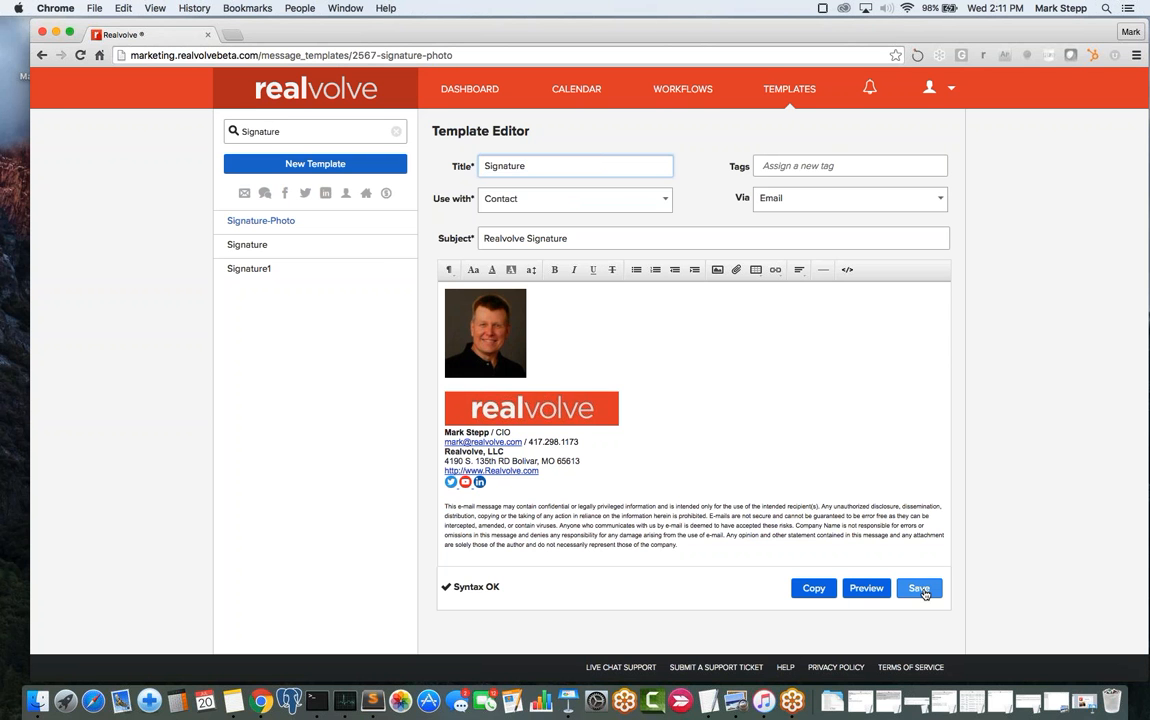
- Retitle the plain Signature template 'Signature-basic', save, and return to the dashboard
{"action": "left_click", "coordinate": [264, 246]}
{"action": "left_click", "coordinate": [556, 166]}
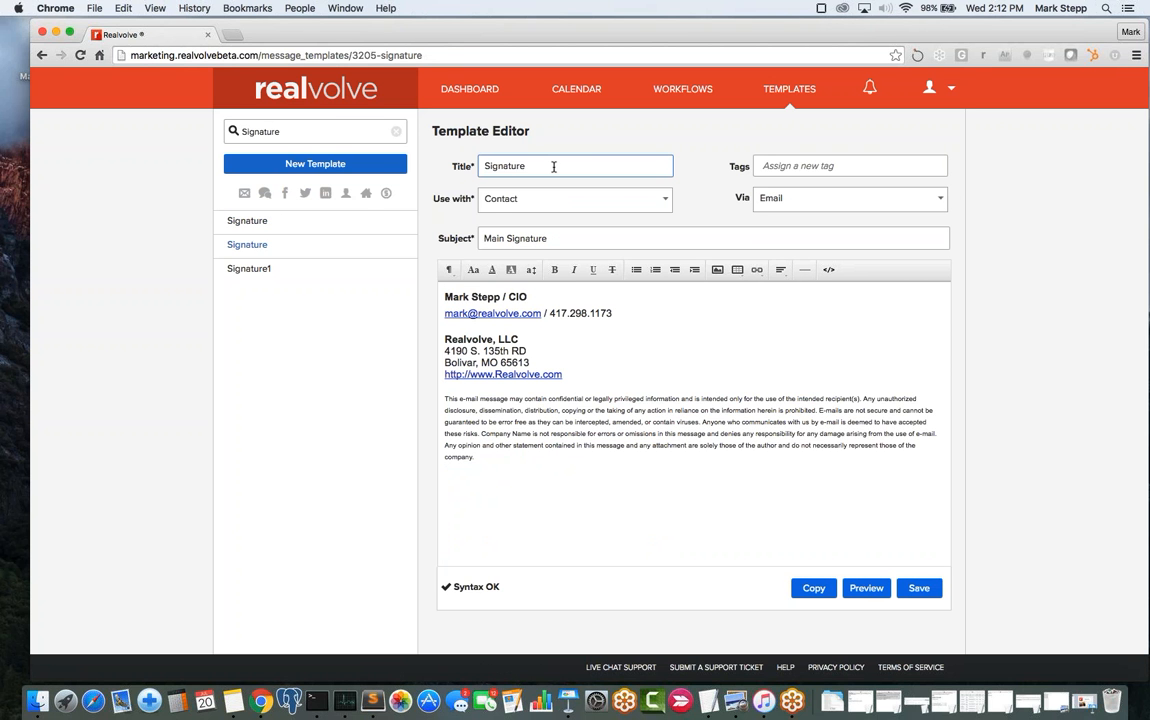
{"action": "type", "text": "-basic"}
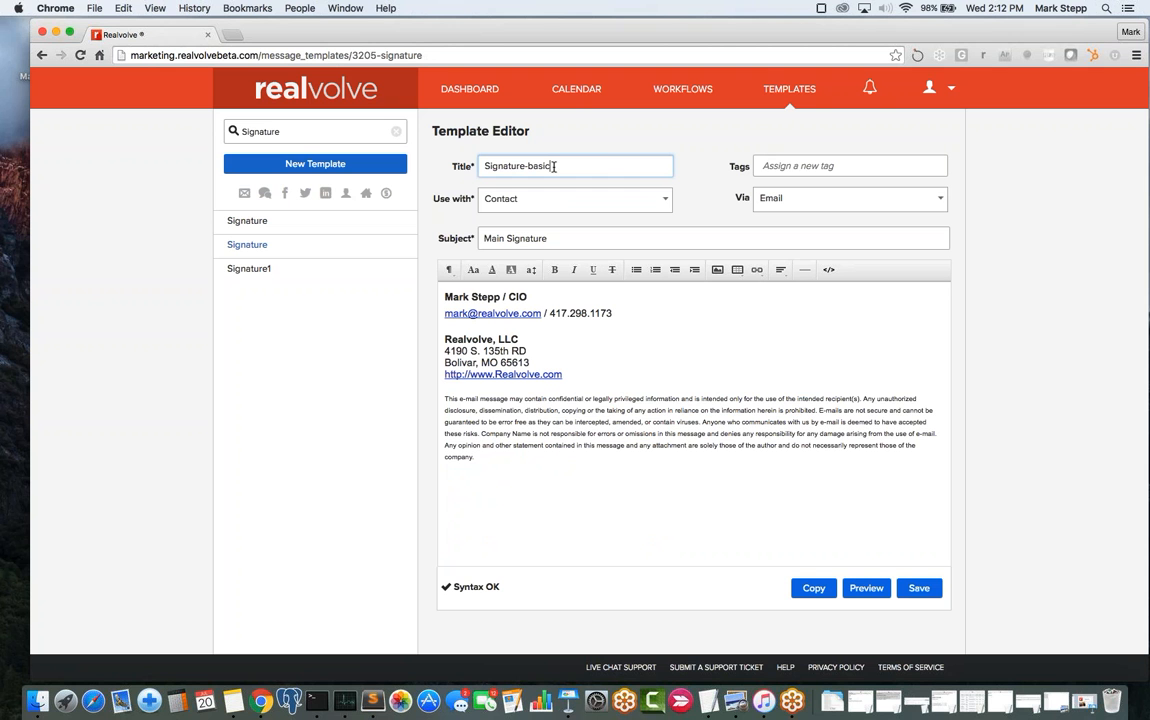
{"action": "key", "text": "Tab"}
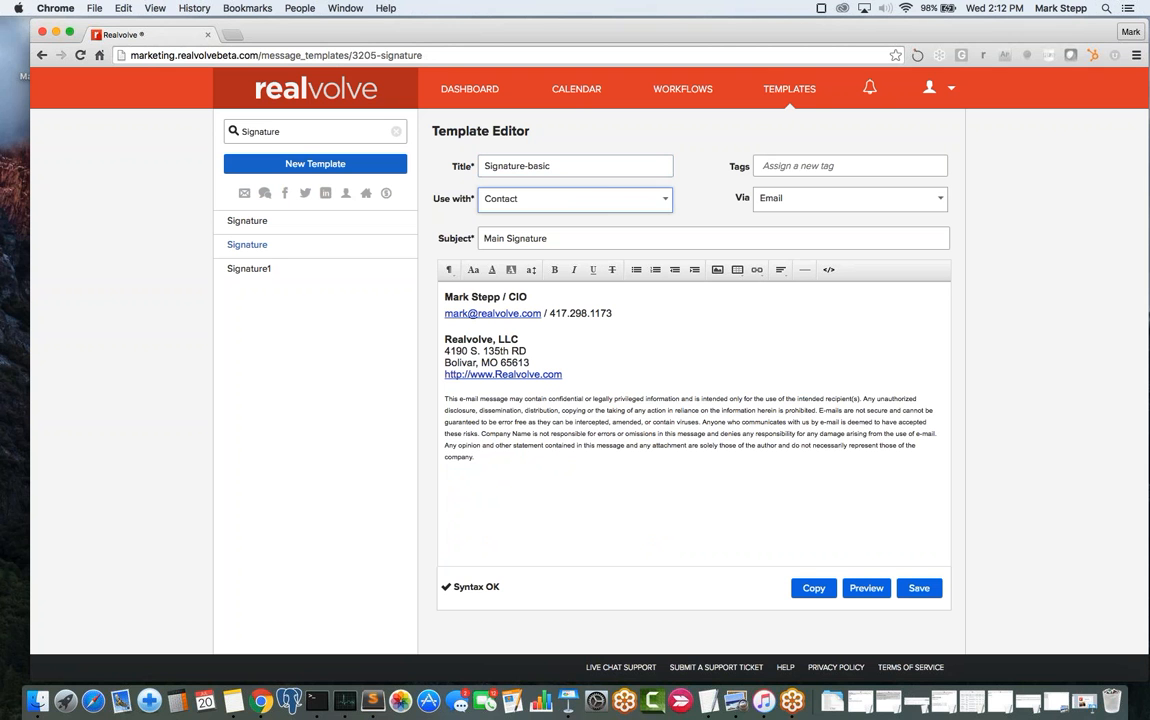
{"action": "left_click", "coordinate": [919, 588]}
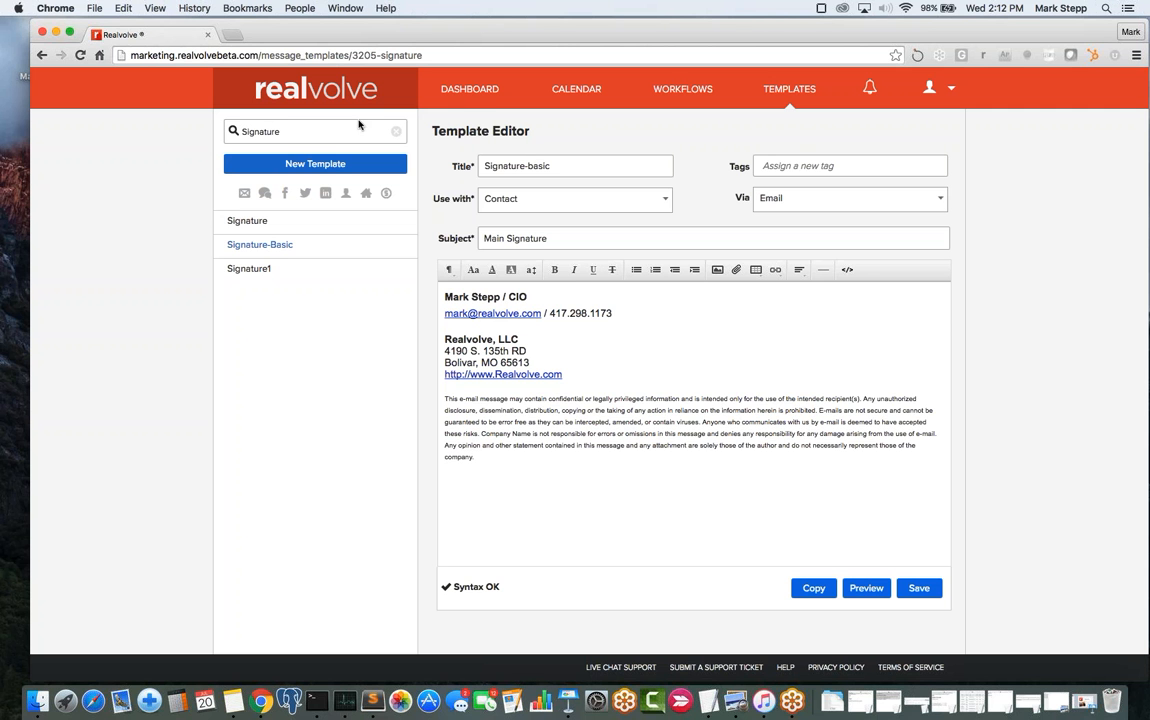
{"action": "left_click", "coordinate": [459, 93]}
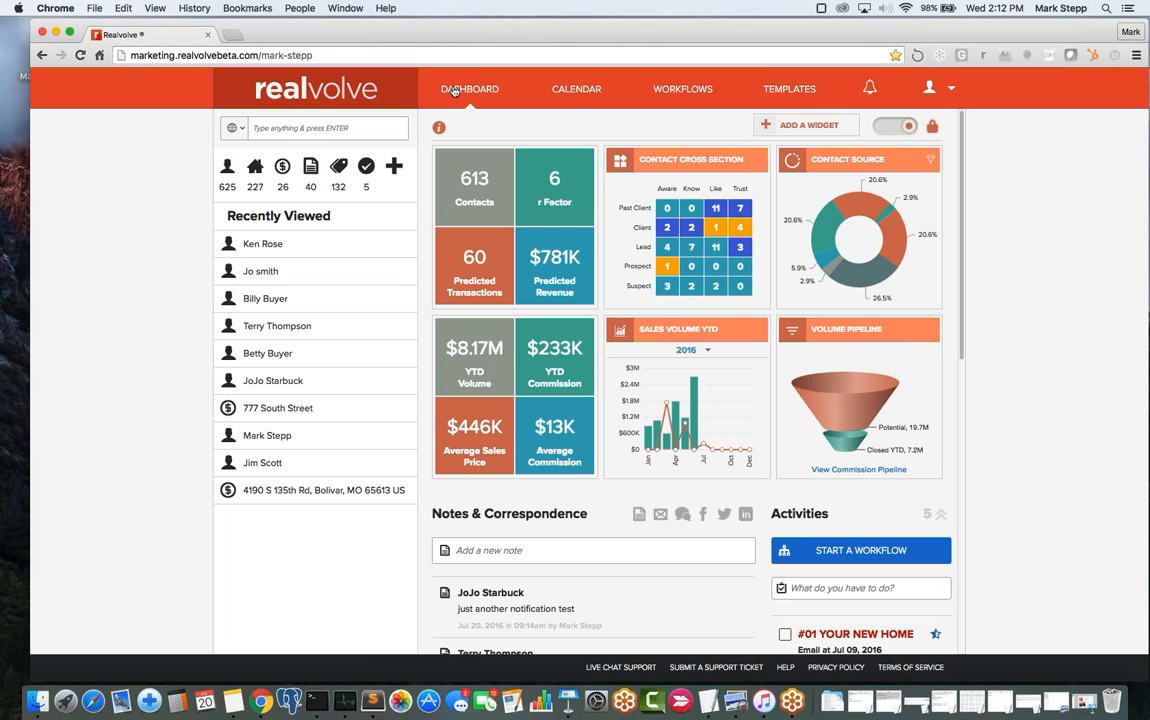
- Open the first contact listed under Recently Viewed on the dashboard
{"action": "mouse_move", "coordinate": [830, 262]}
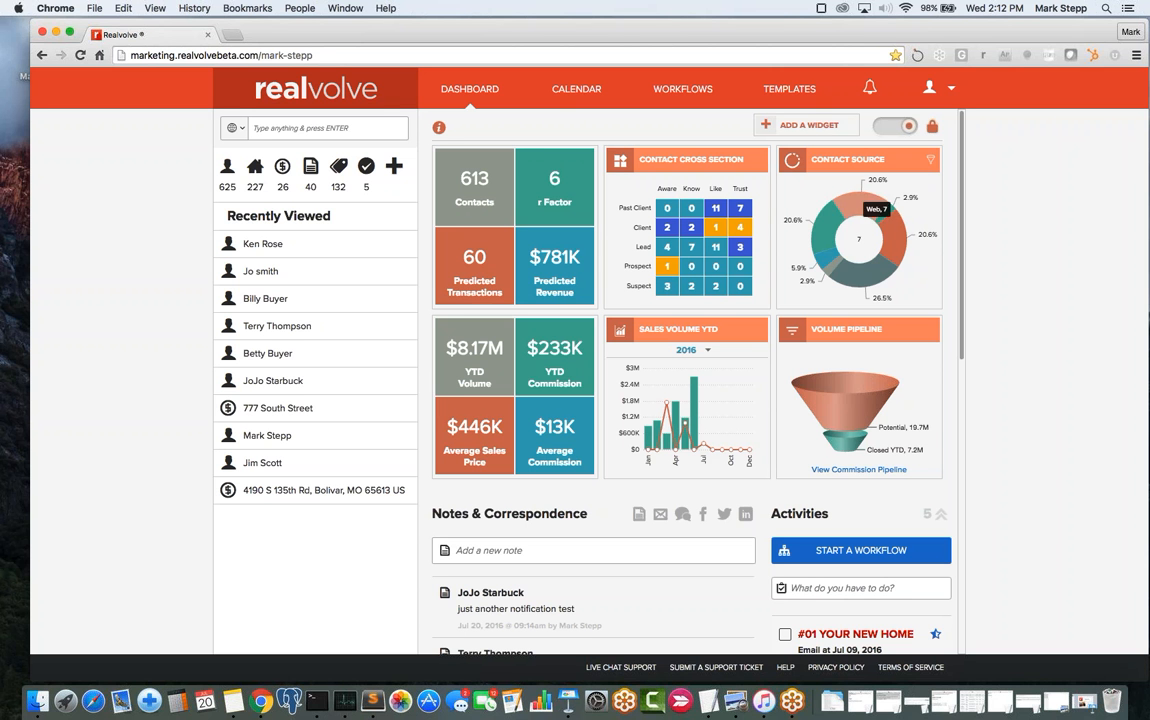
{"action": "mouse_move", "coordinate": [818, 224]}
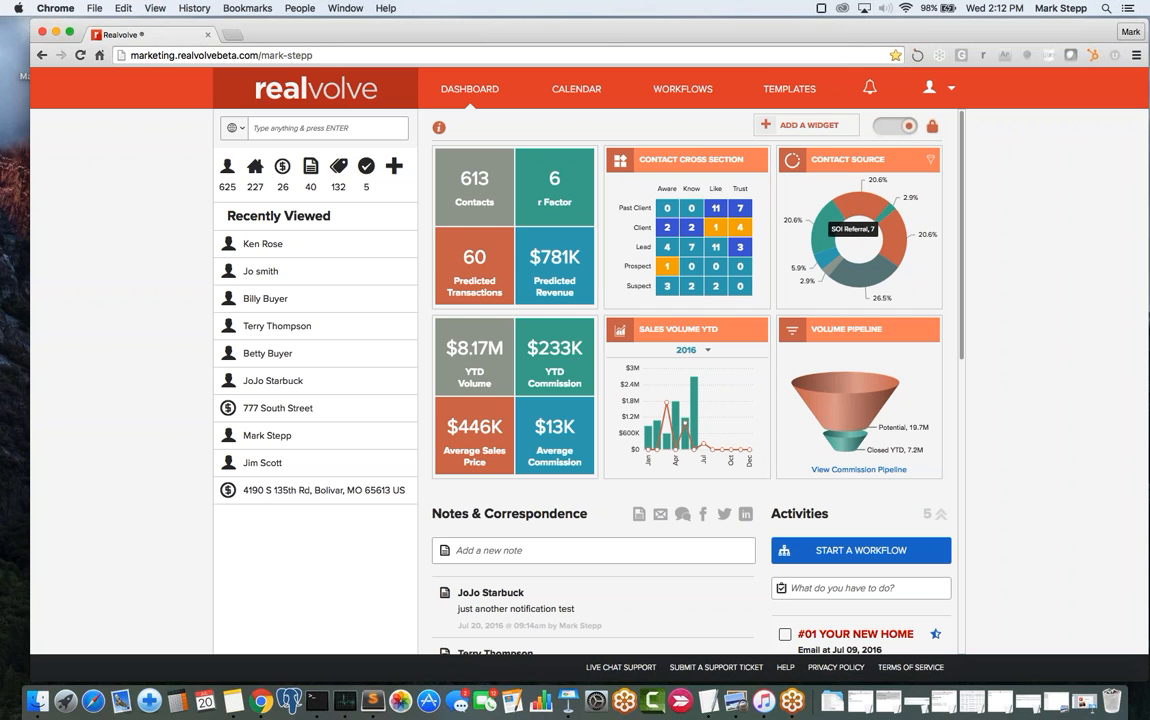
{"action": "left_click", "coordinate": [263, 244]}
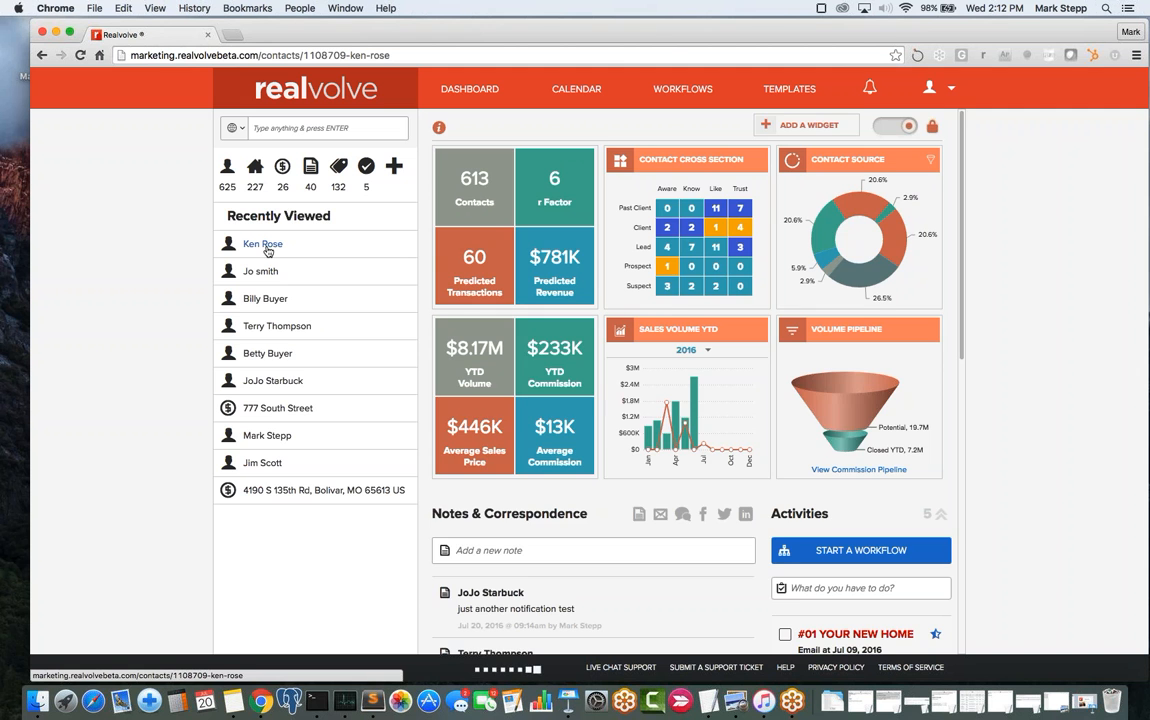
- Review the contact's Source type choices, keep Web, and open the user menu
{"action": "left_click", "coordinate": [508, 245]}
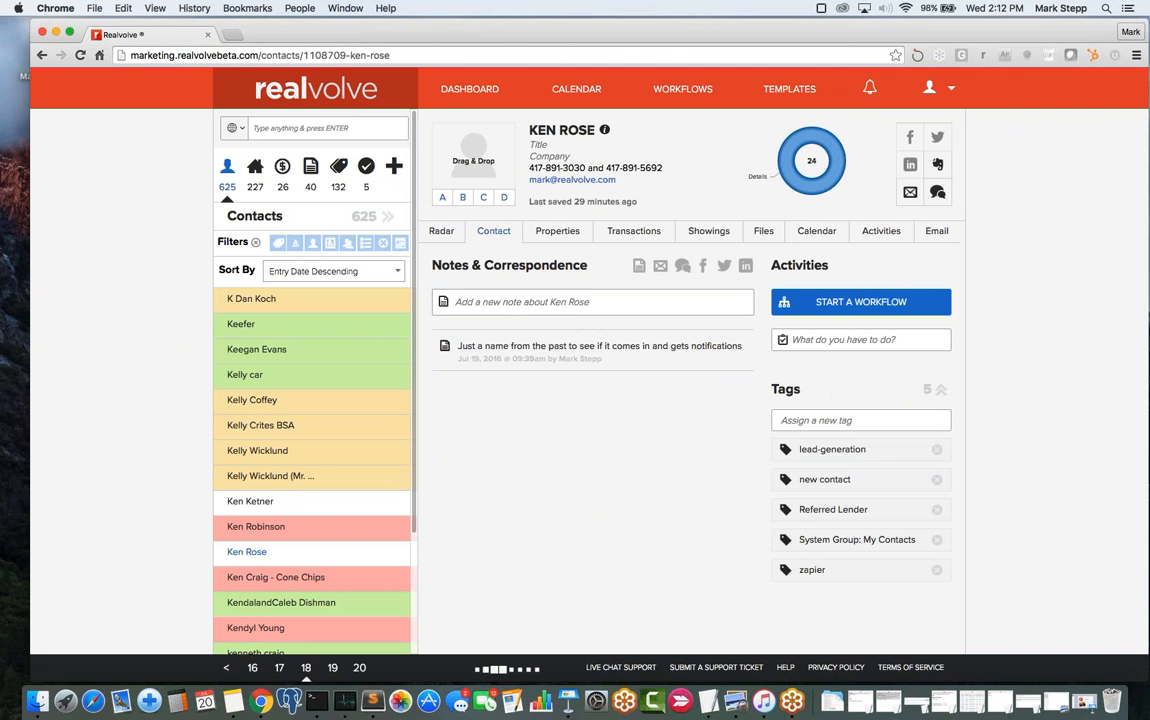
{"action": "scroll", "coordinate": [698, 431], "scroll_direction": "down", "scroll_amount": 3}
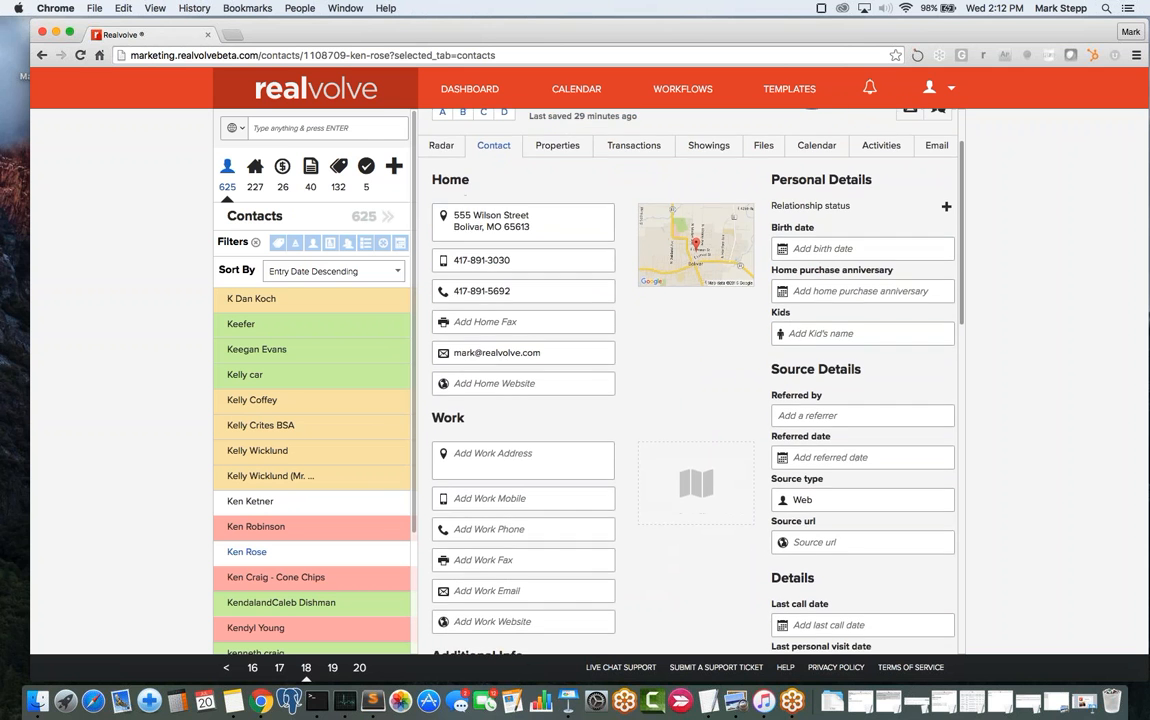
{"action": "left_click", "coordinate": [820, 492]}
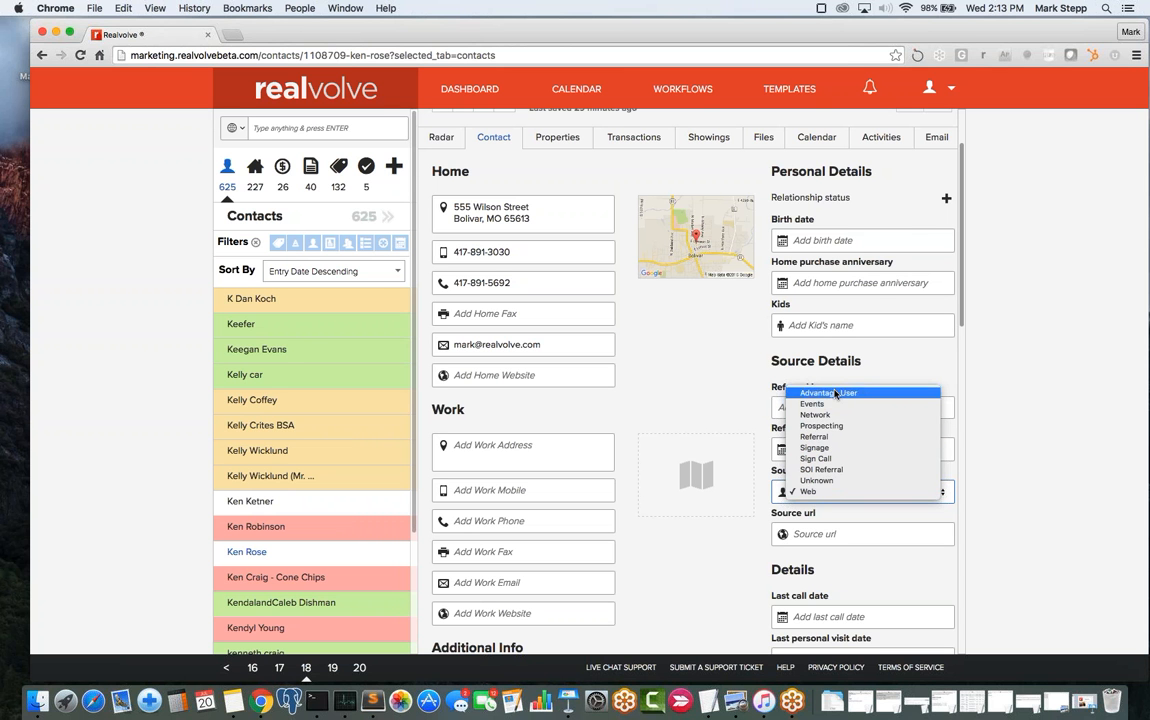
{"action": "left_click", "coordinate": [825, 492]}
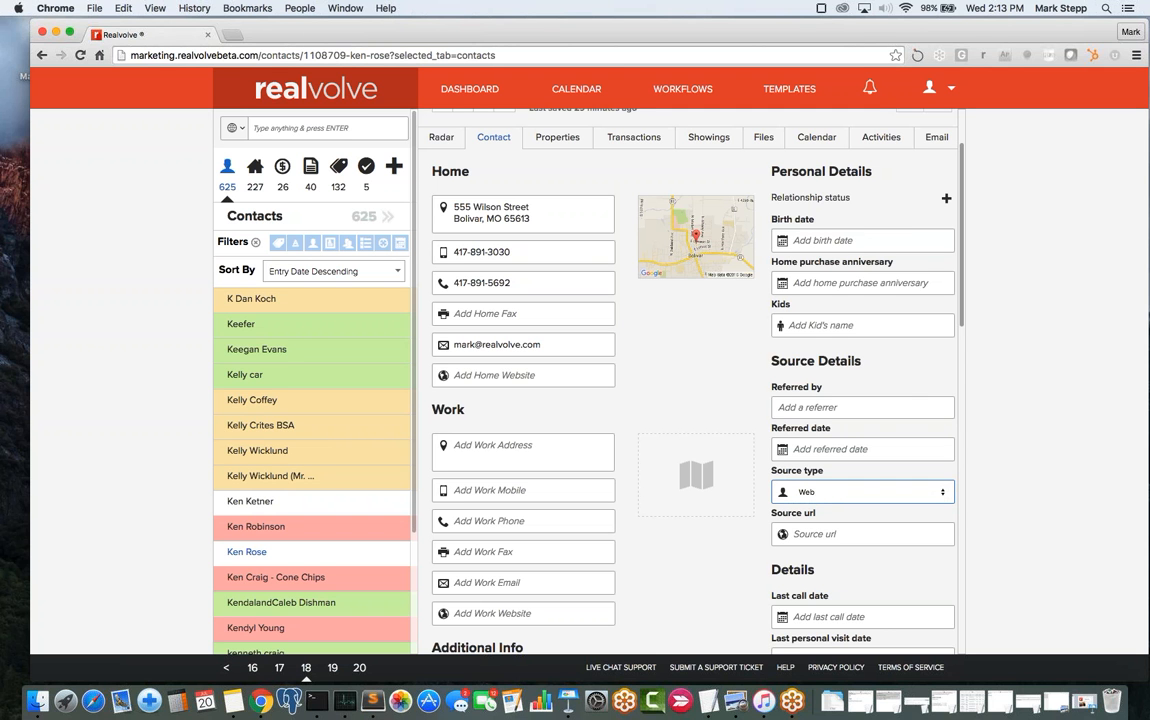
{"action": "left_click", "coordinate": [857, 387]}
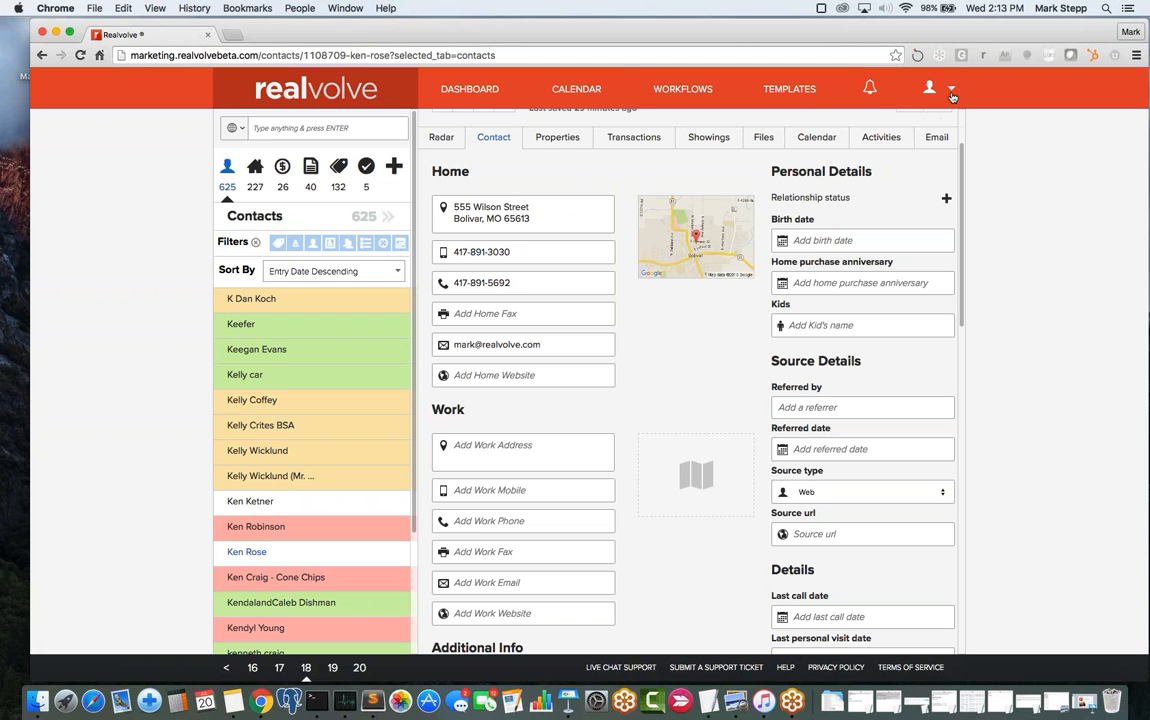
{"action": "left_click", "coordinate": [826, 493]}
{"action": "left_click", "coordinate": [826, 493]}
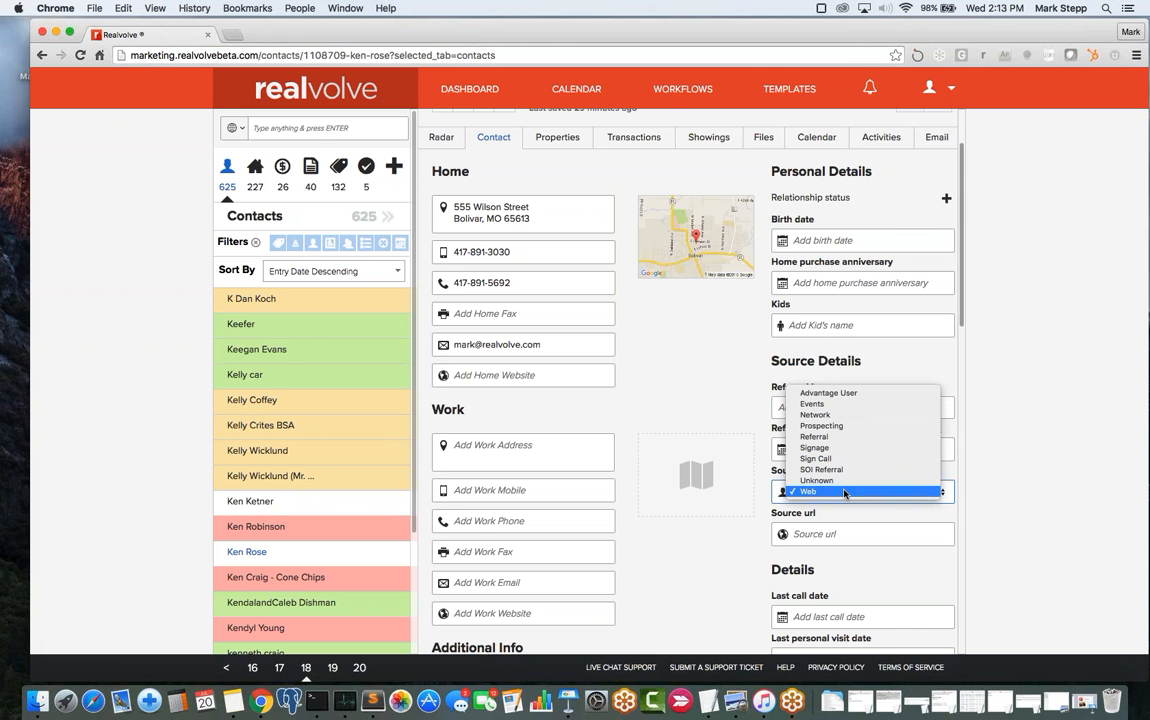
{"action": "left_click", "coordinate": [953, 95]}
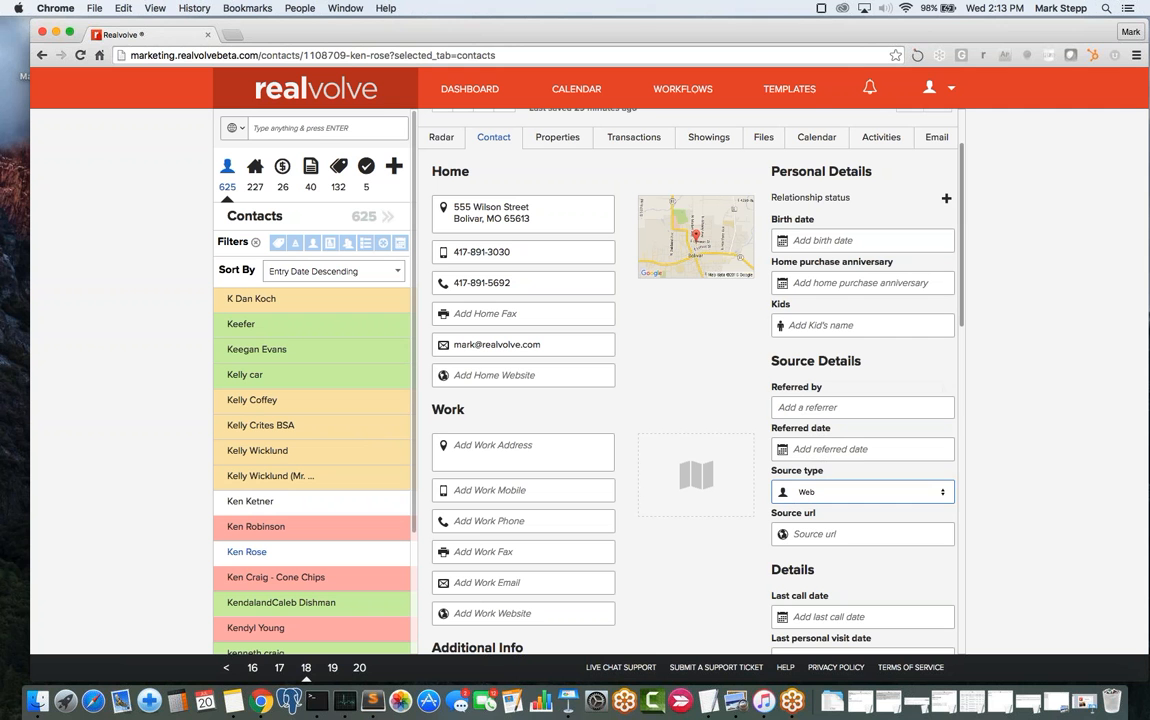
{"action": "left_click", "coordinate": [953, 92]}
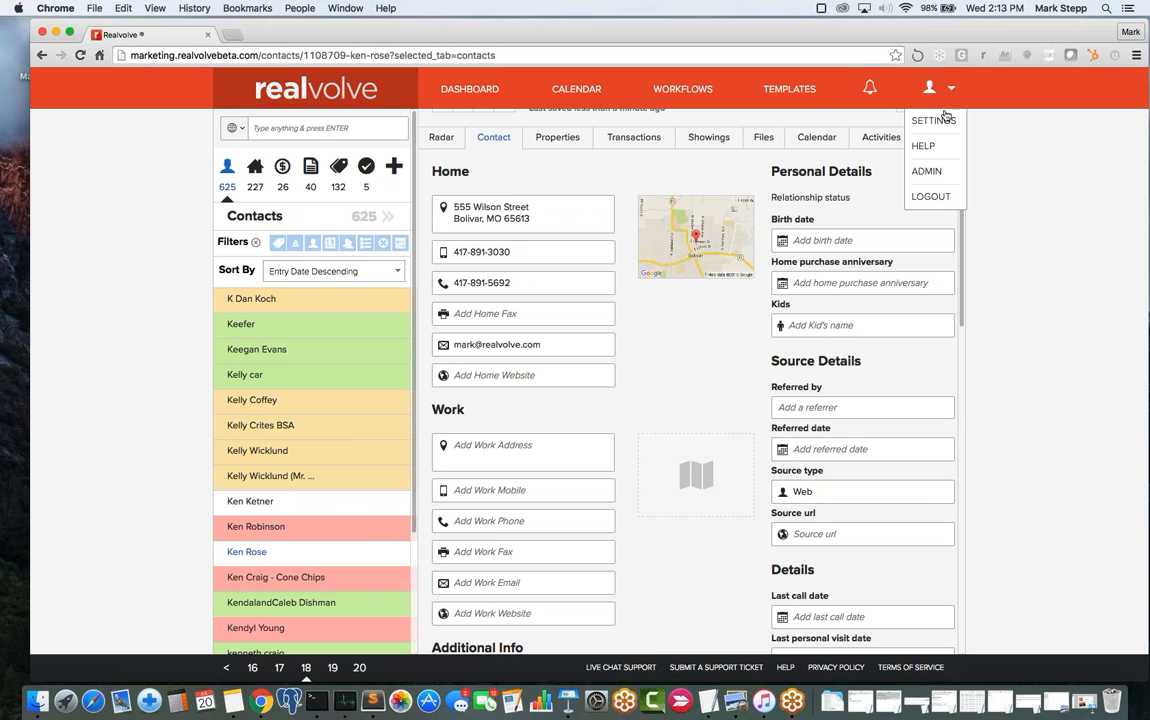
- Open the Contact Source Types settings page and browse the master source types
{"action": "left_click", "coordinate": [930, 120]}
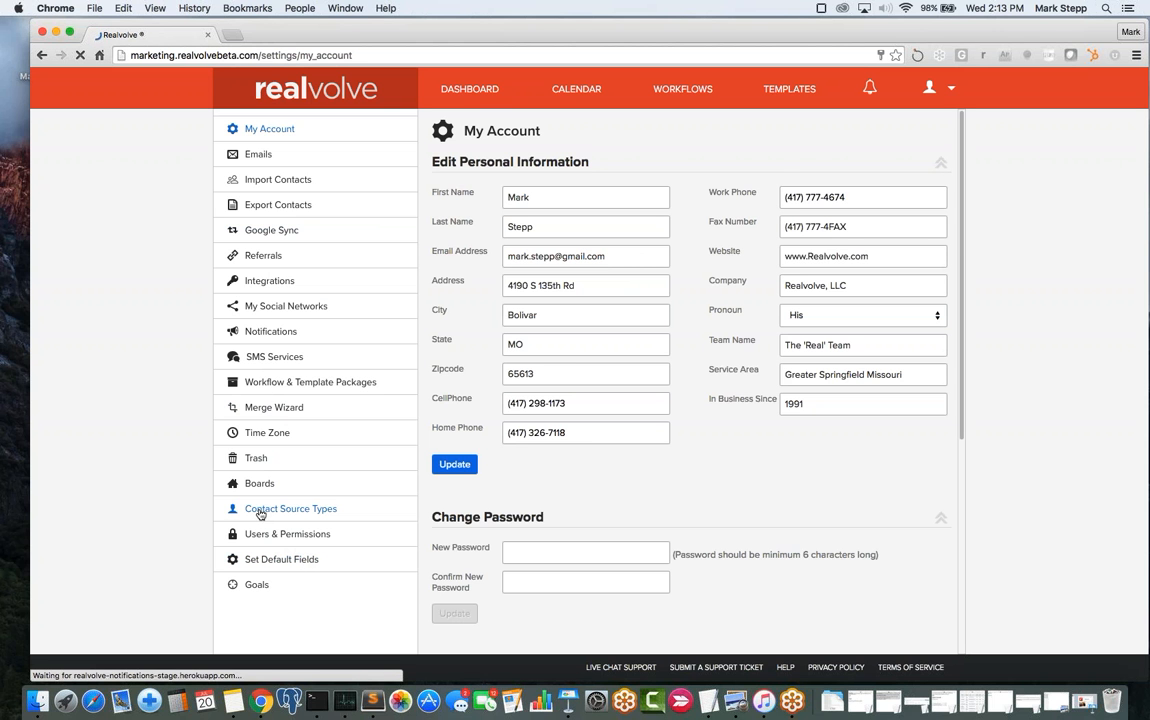
{"action": "left_click", "coordinate": [302, 512]}
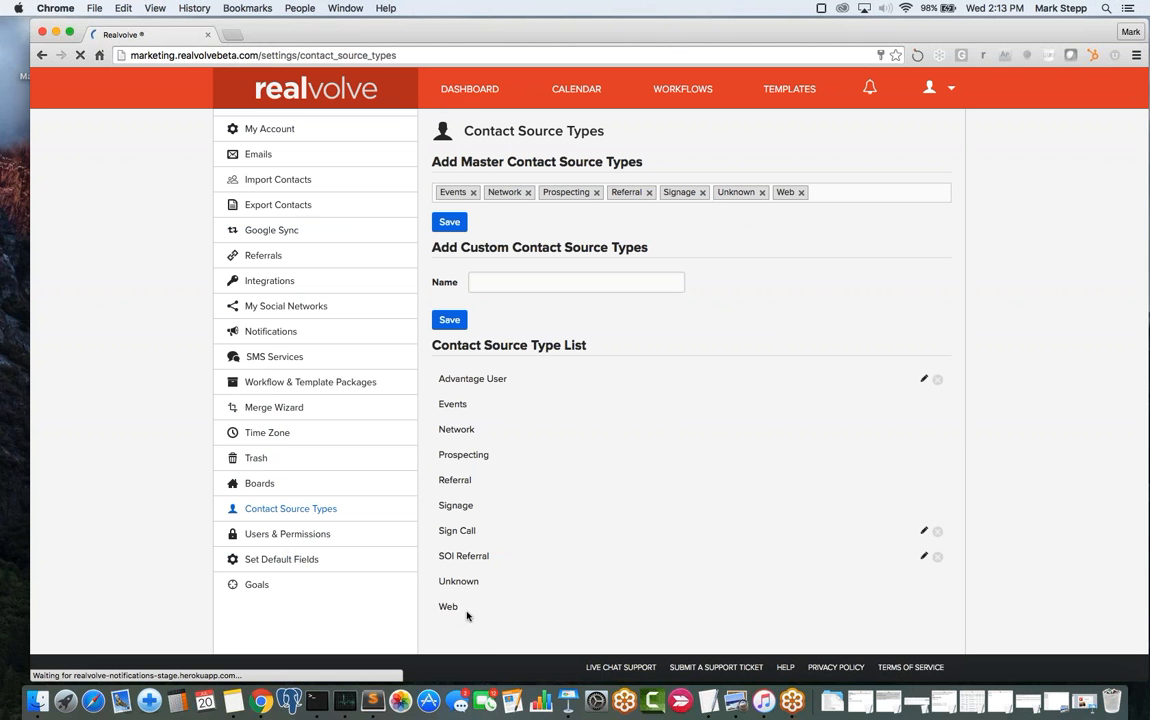
{"action": "left_click", "coordinate": [834, 191]}
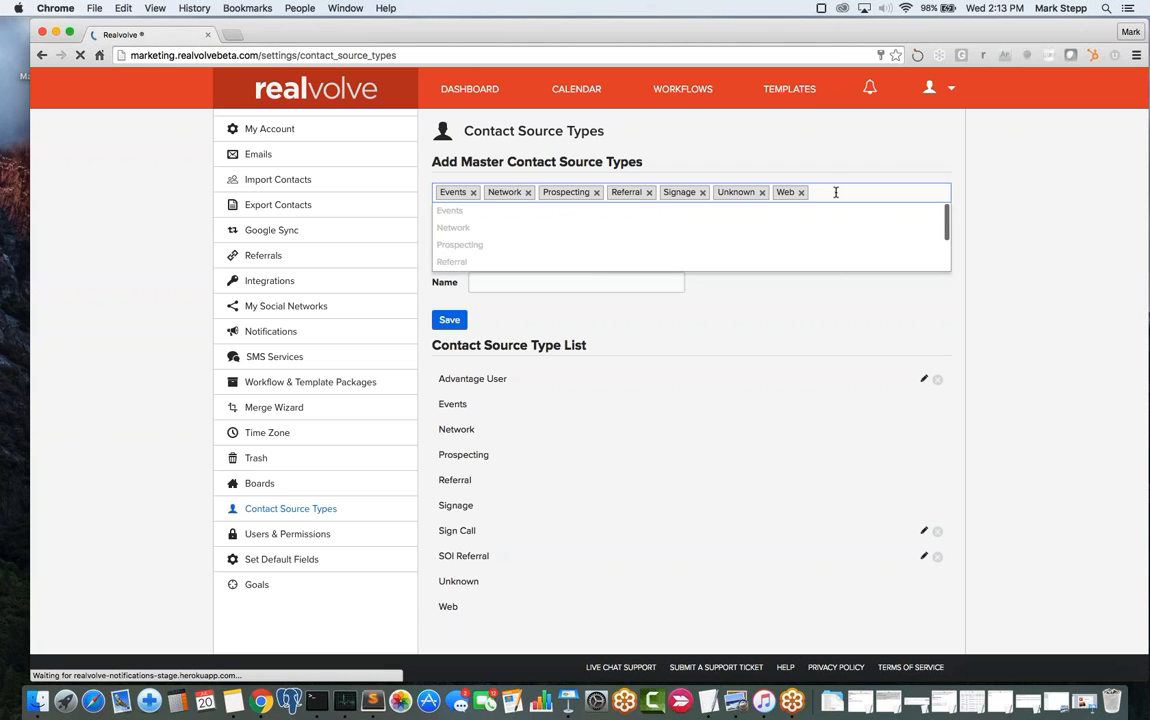
{"action": "left_click_drag", "start_coordinate": [947, 227], "coordinate": [950, 200]}
{"action": "left_click", "coordinate": [916, 167]}
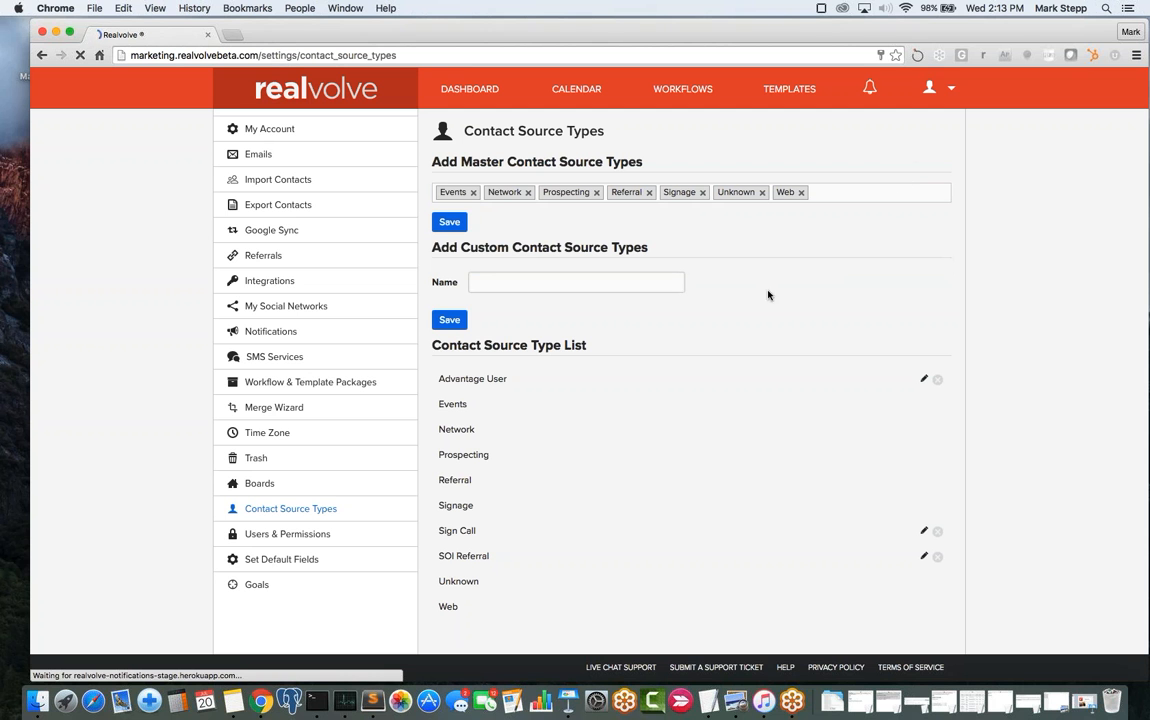
{"action": "left_click", "coordinate": [565, 284]}
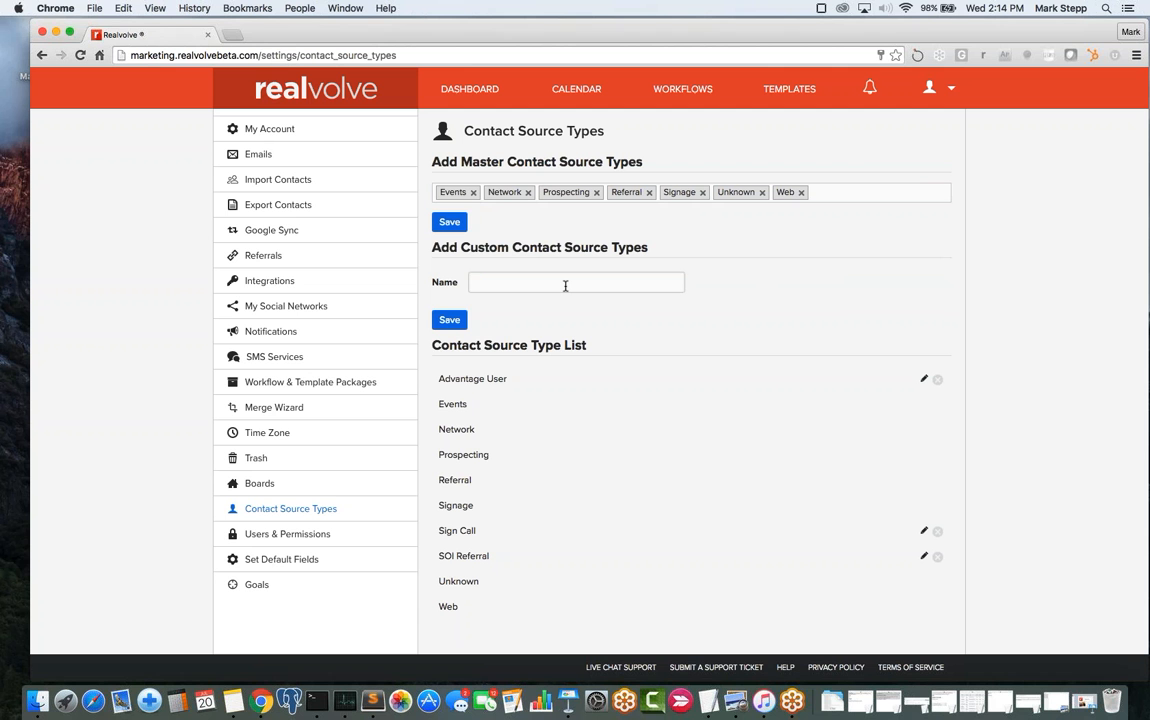
- Save a new custom contact source type named 'My Personal Website'
{"action": "type", "text": "My Personal Website"}
{"action": "left_click", "coordinate": [449, 319]}
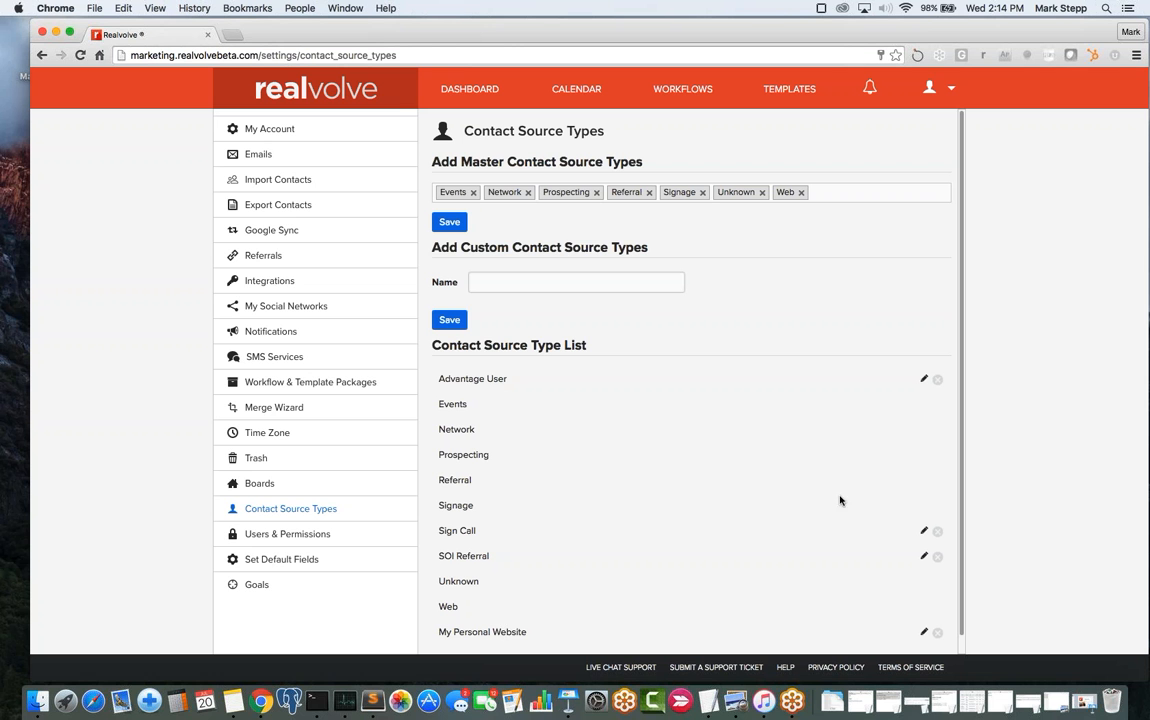
{"action": "scroll", "coordinate": [591, 357], "scroll_direction": "down", "scroll_amount": 1}
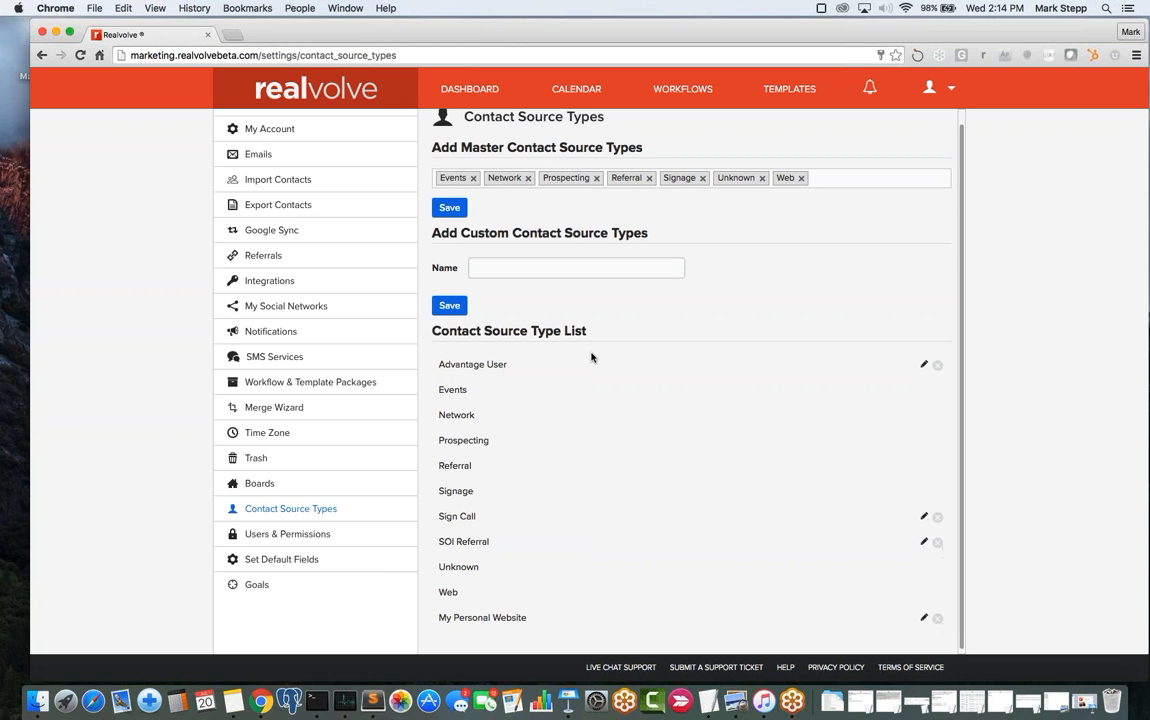
- Reopen the recently viewed contact and set its Source type to My Personal Website
{"action": "left_click", "coordinate": [464, 92]}
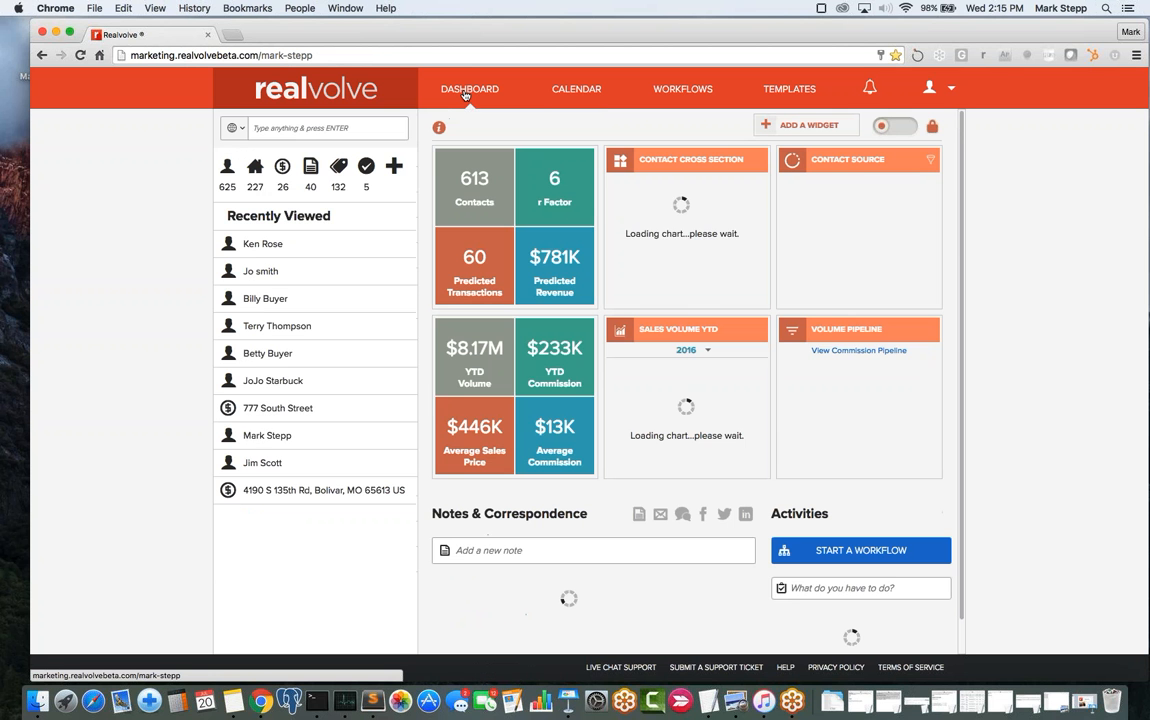
{"action": "left_click", "coordinate": [264, 246]}
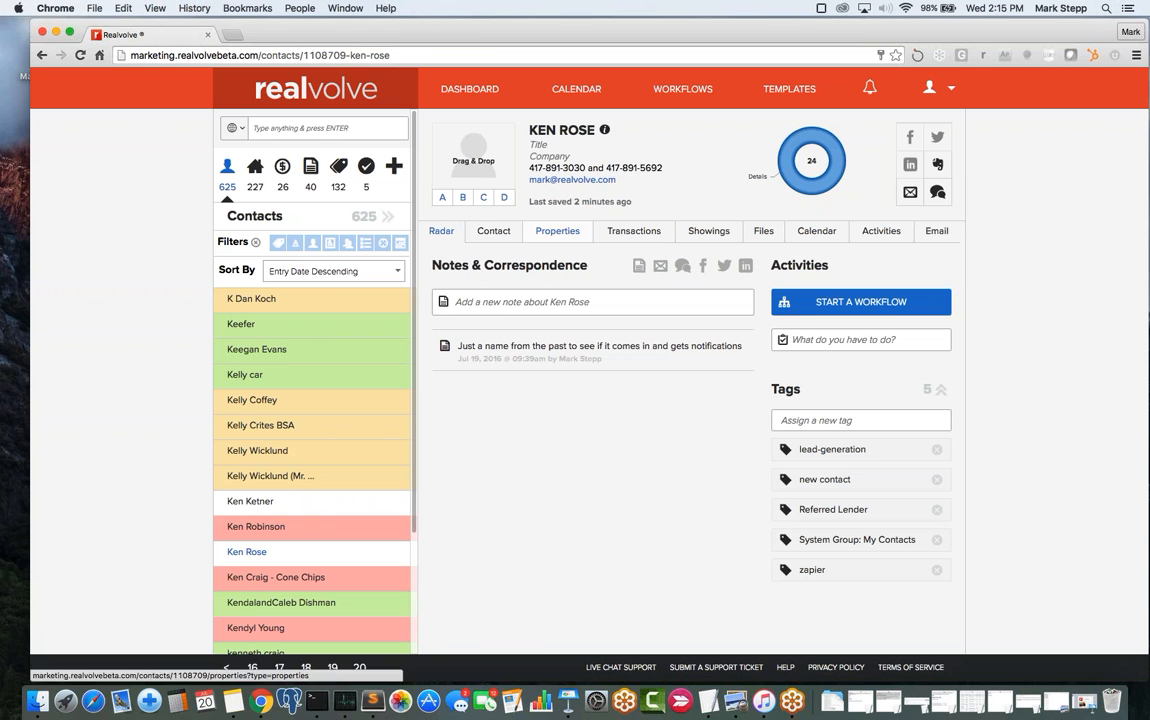
{"action": "left_click", "coordinate": [487, 232]}
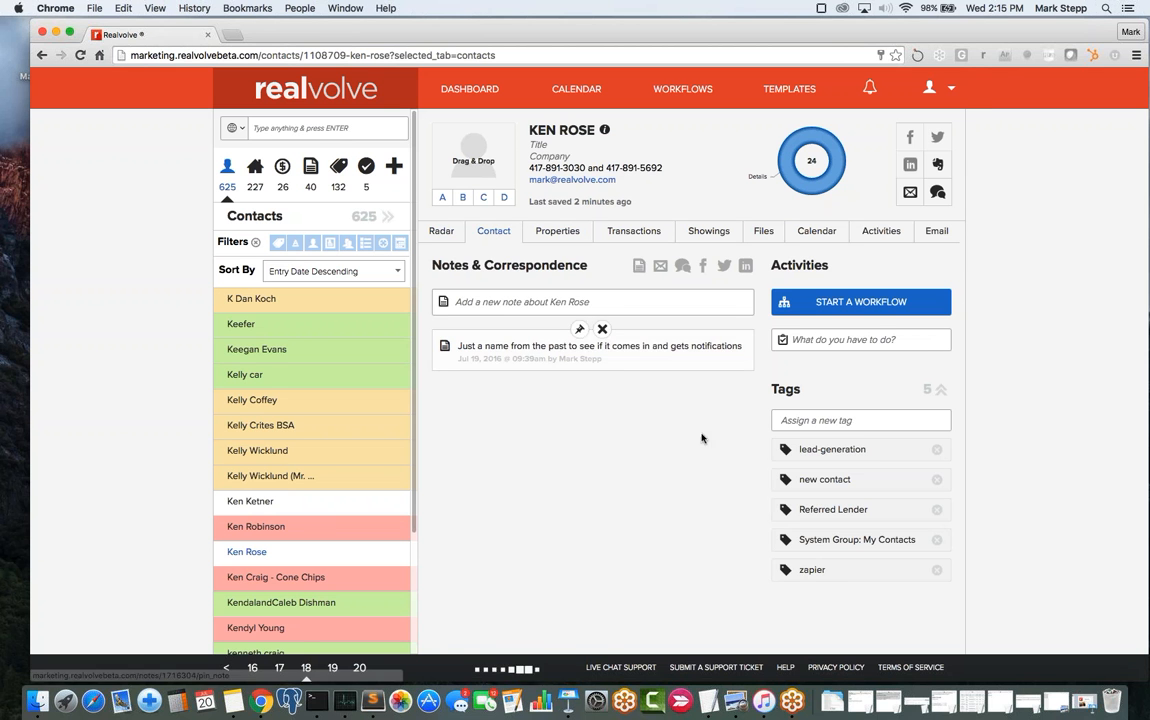
{"action": "left_click", "coordinate": [905, 589]}
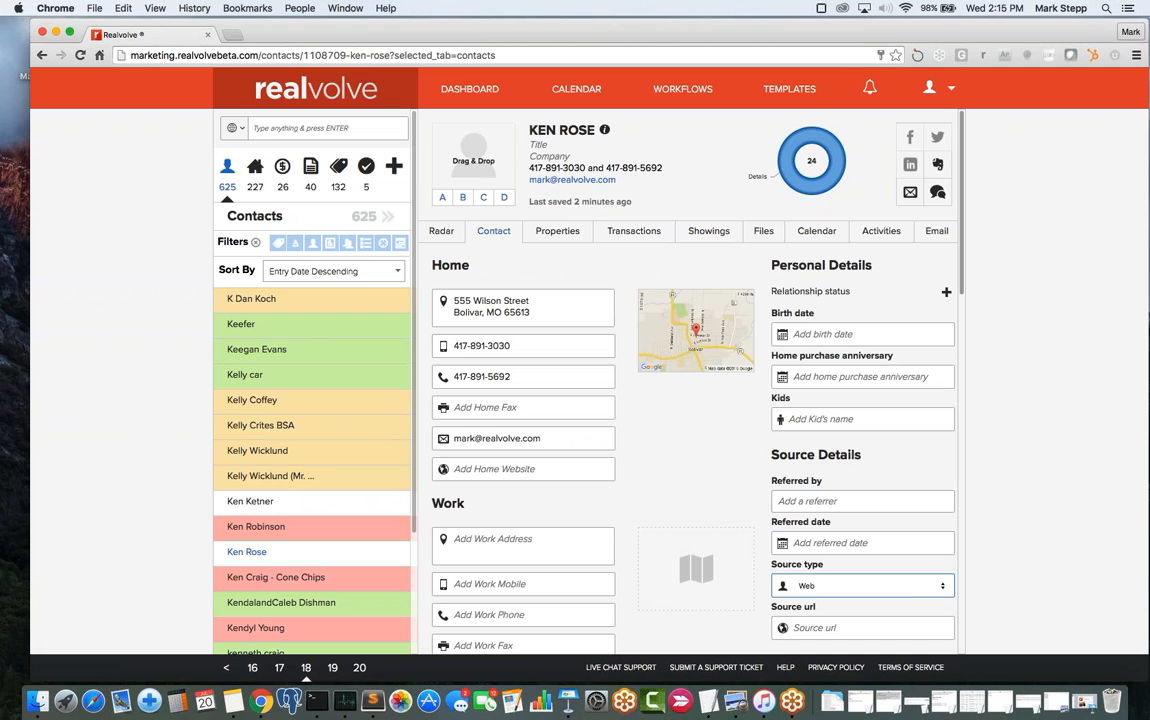
{"action": "left_click", "coordinate": [905, 586]}
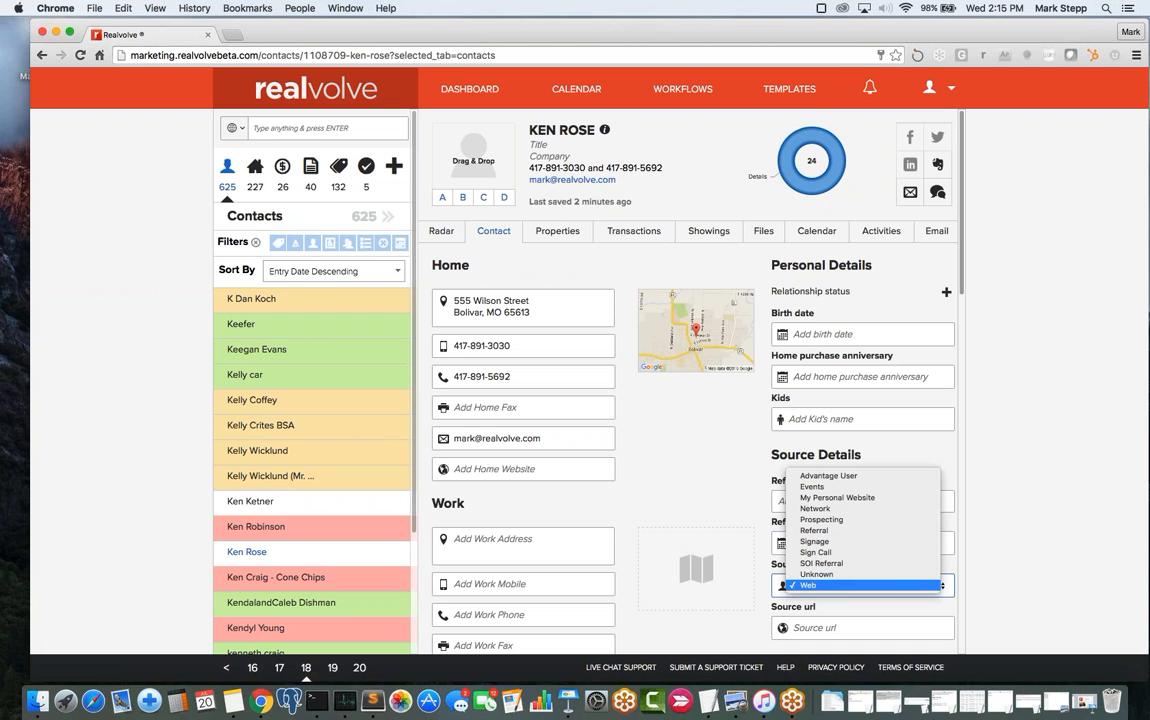
{"action": "left_click", "coordinate": [866, 498]}
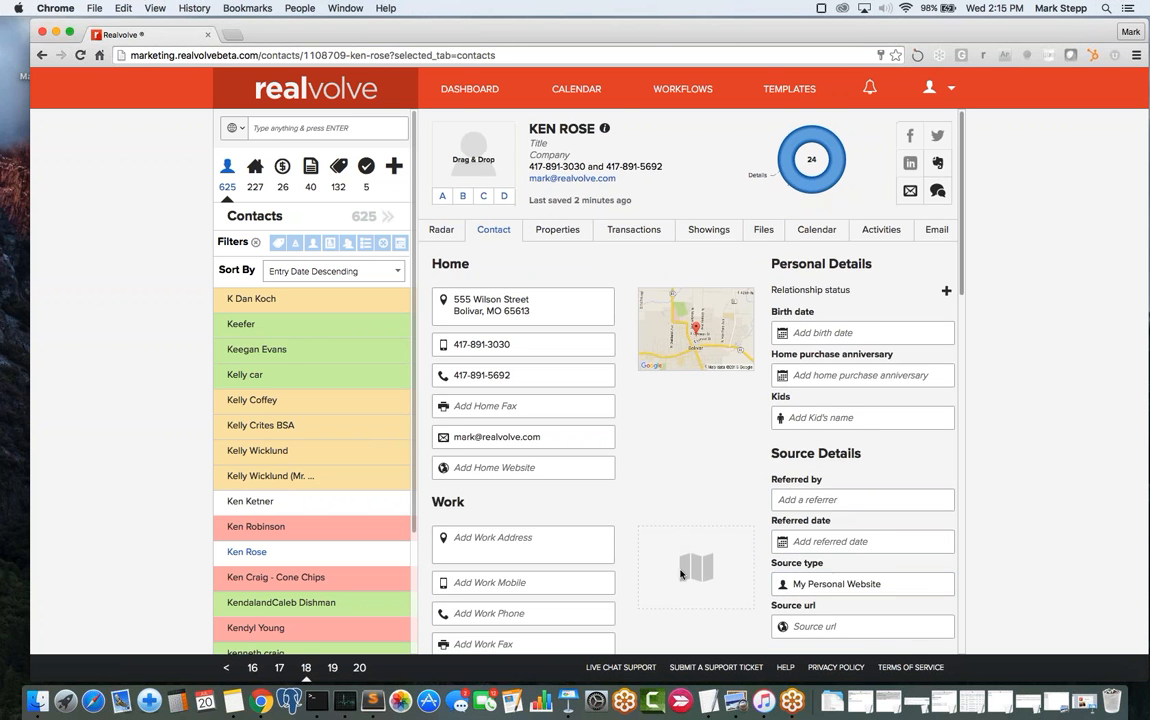
{"action": "scroll", "coordinate": [690, 400], "scroll_direction": "down", "scroll_amount": 5}
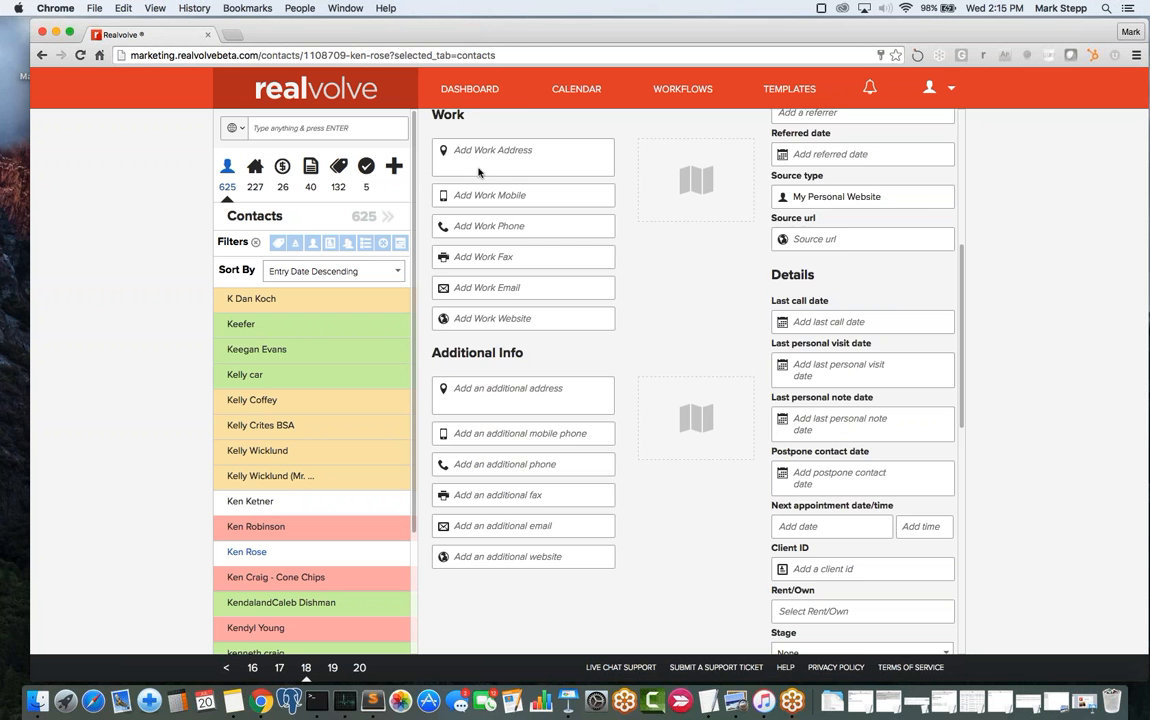
{"action": "scroll", "coordinate": [675, 313], "scroll_direction": "up", "scroll_amount": 5}
{"action": "scroll", "coordinate": [675, 313], "scroll_direction": "up", "scroll_amount": 1}
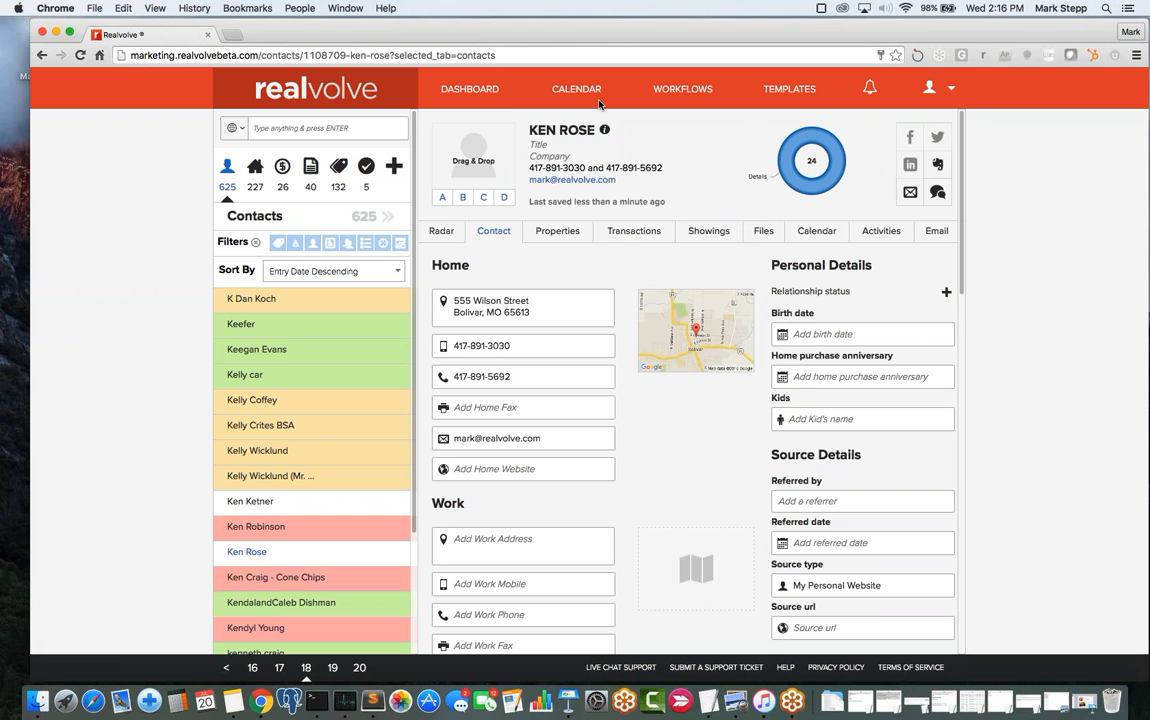
{"action": "left_click", "coordinate": [443, 232]}
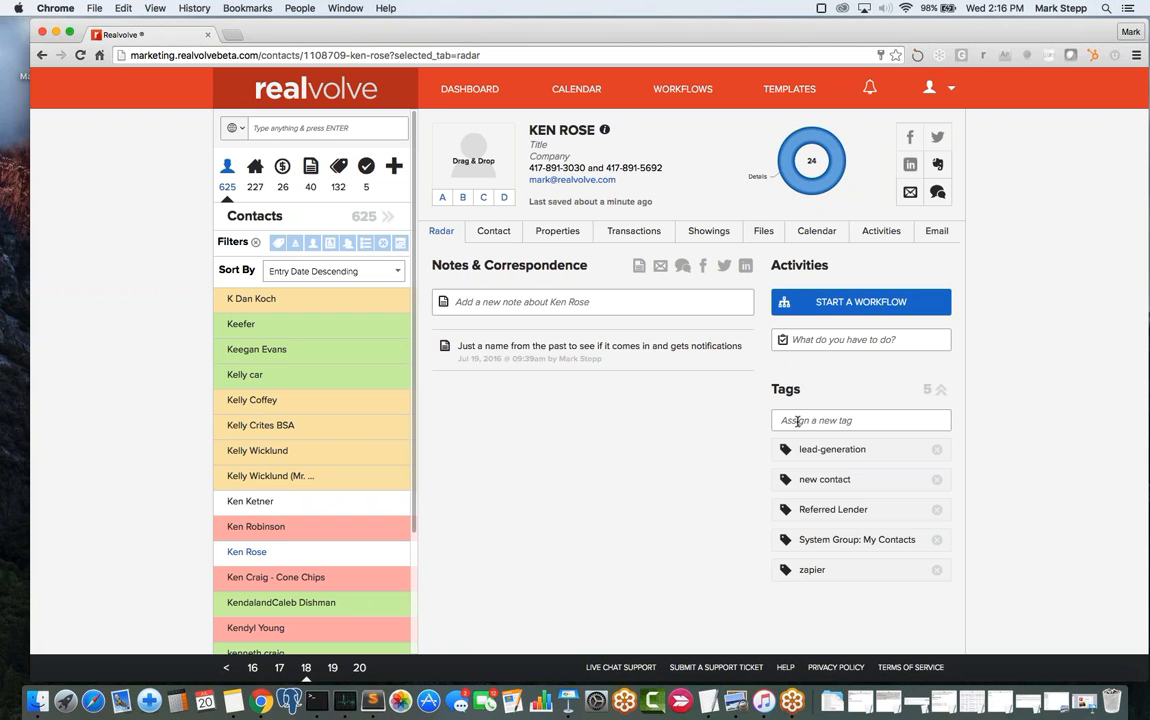
- Assign the Backup Offer 1 tag to the contact
{"action": "left_click", "coordinate": [797, 421]}
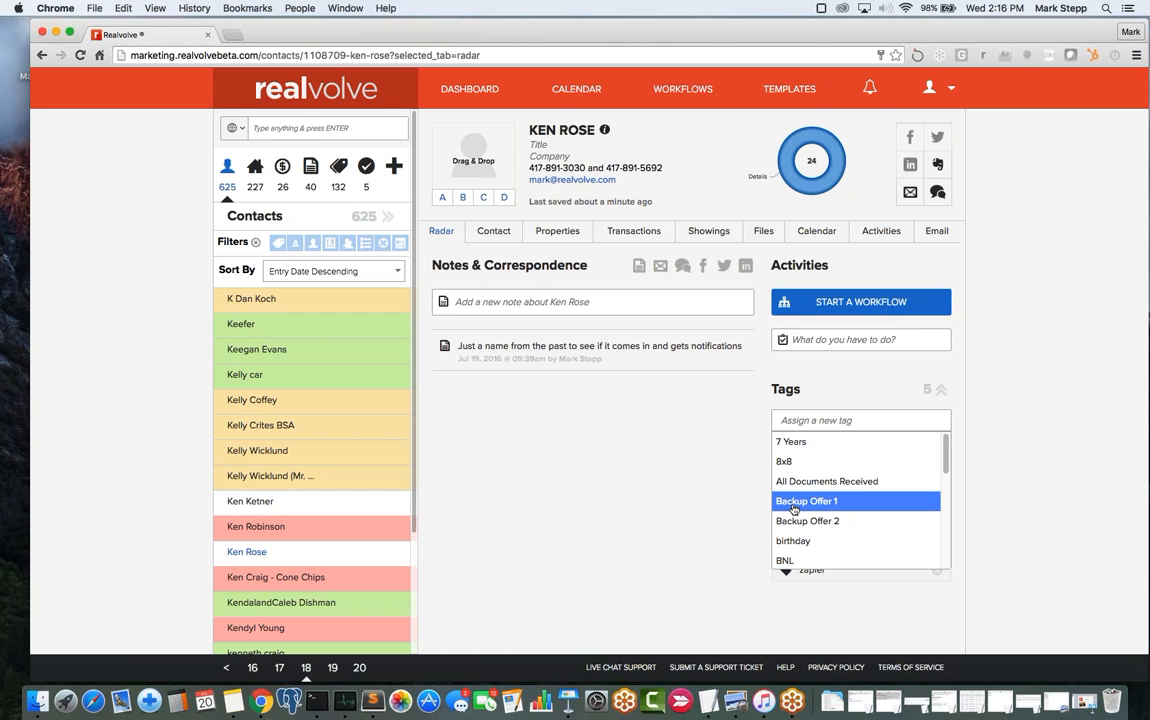
{"action": "left_click", "coordinate": [793, 503]}
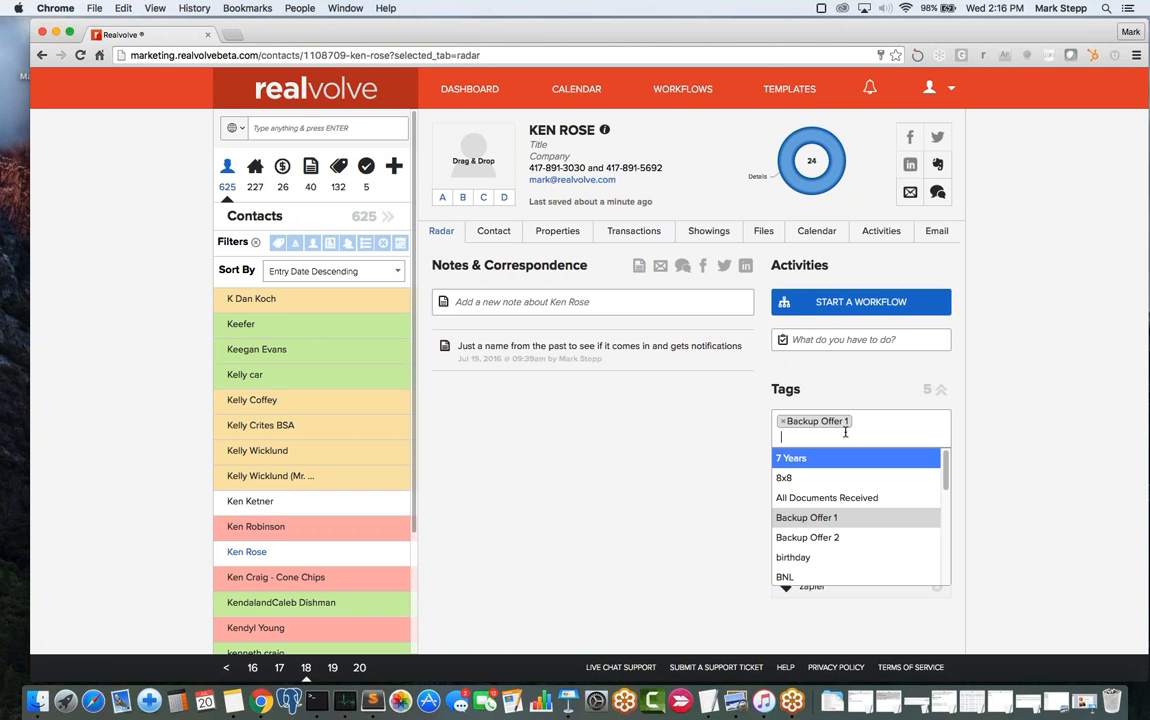
{"action": "left_click", "coordinate": [616, 513]}
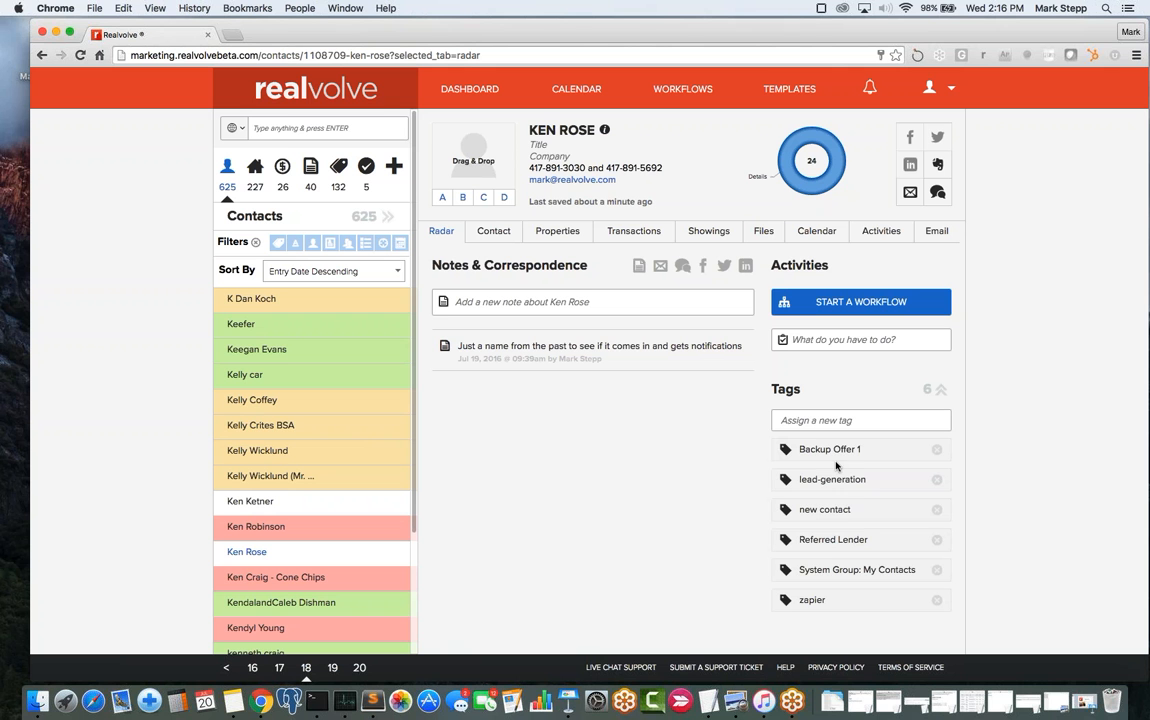
- Add a new tag 'THIS IS MY NEW TAG' and remove the 'new contact' tag
{"action": "left_click", "coordinate": [831, 421]}
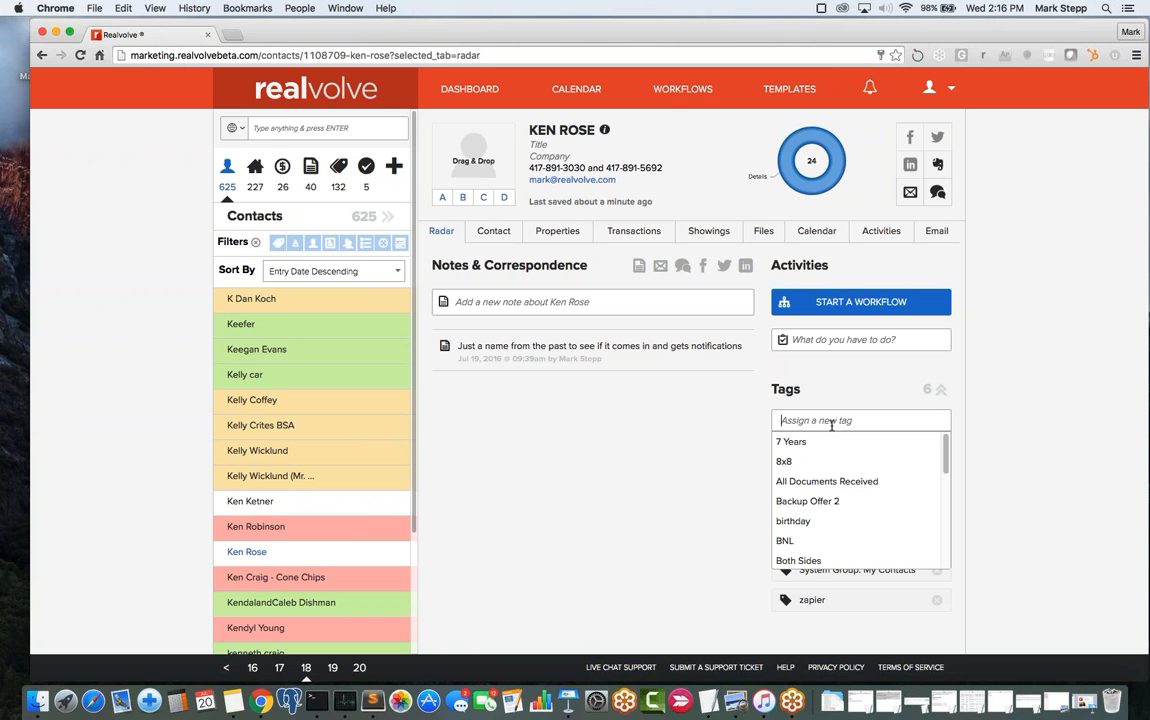
{"action": "type", "text": "THIS IS MY NEW "}
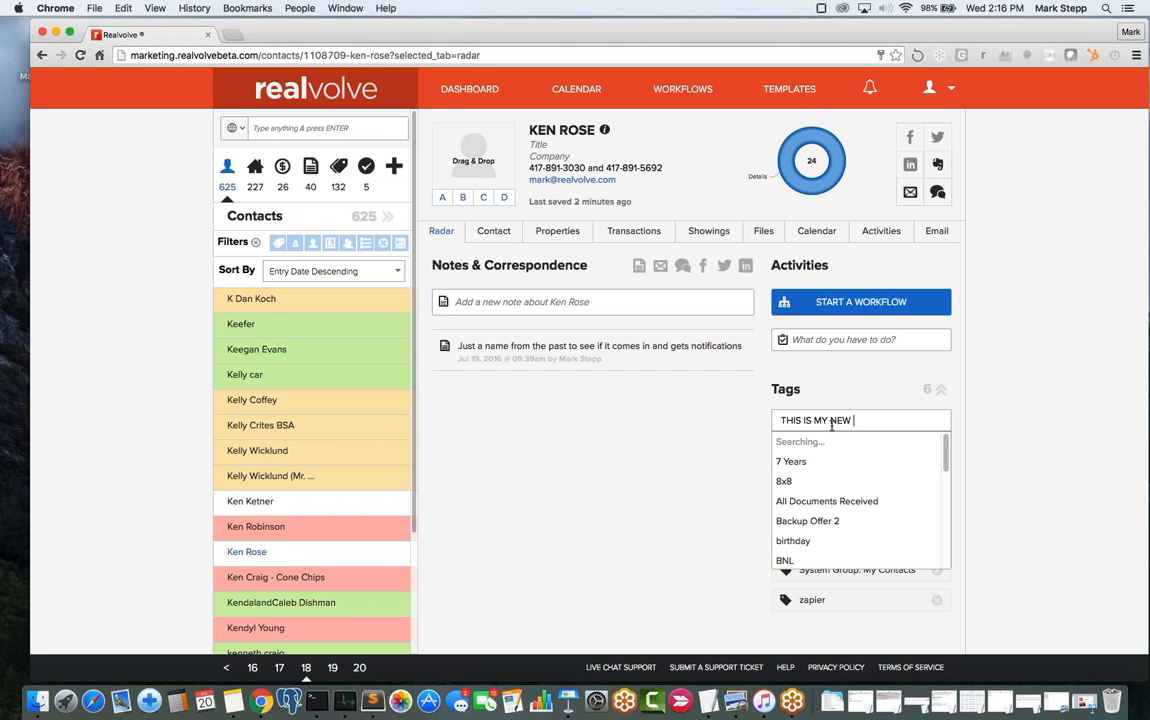
{"action": "type", "text": "TAG"}
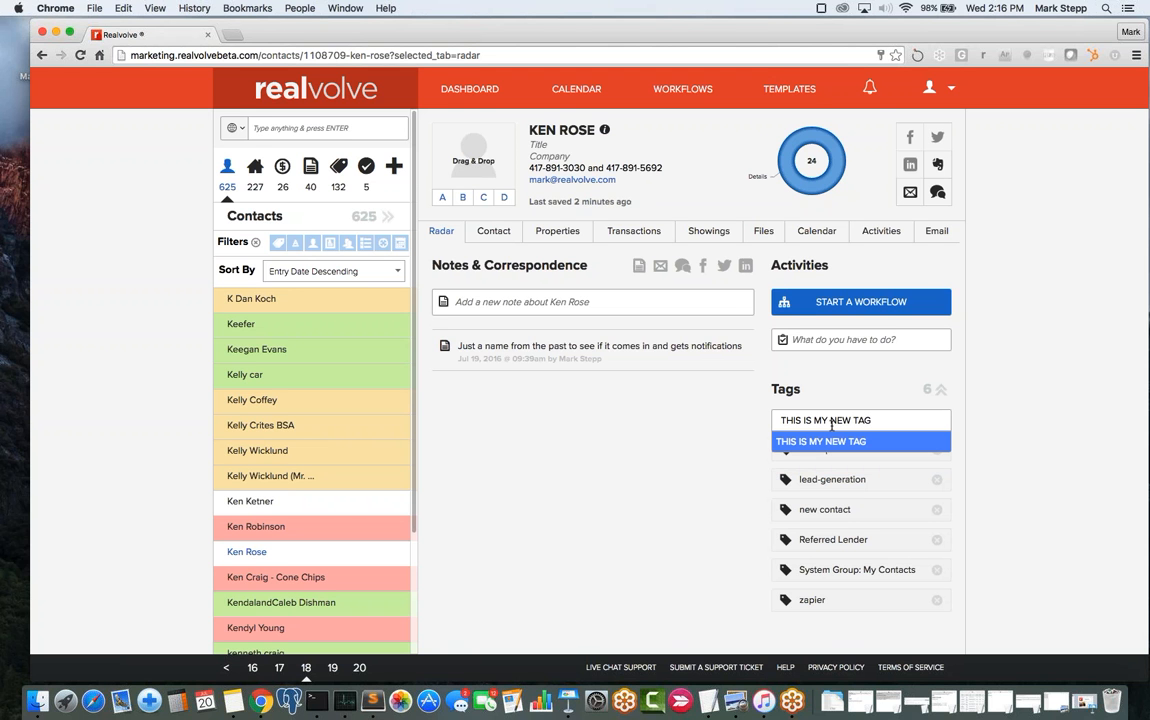
{"action": "key", "text": "Return"}
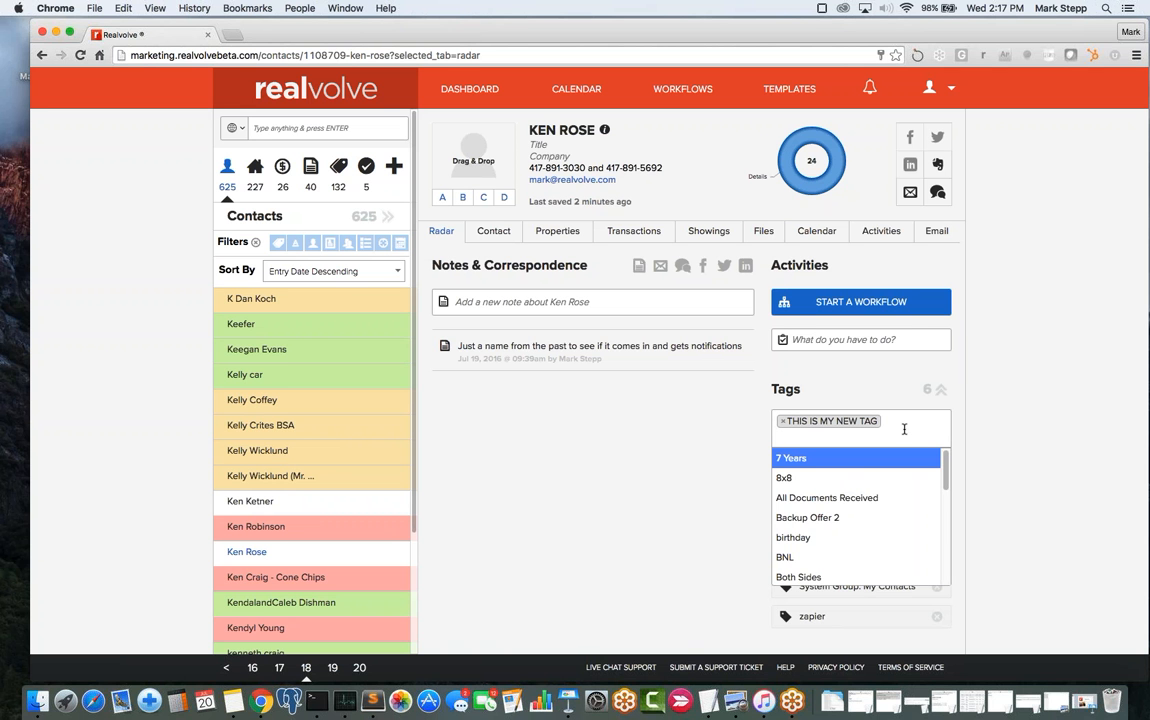
{"action": "key", "text": "Return"}
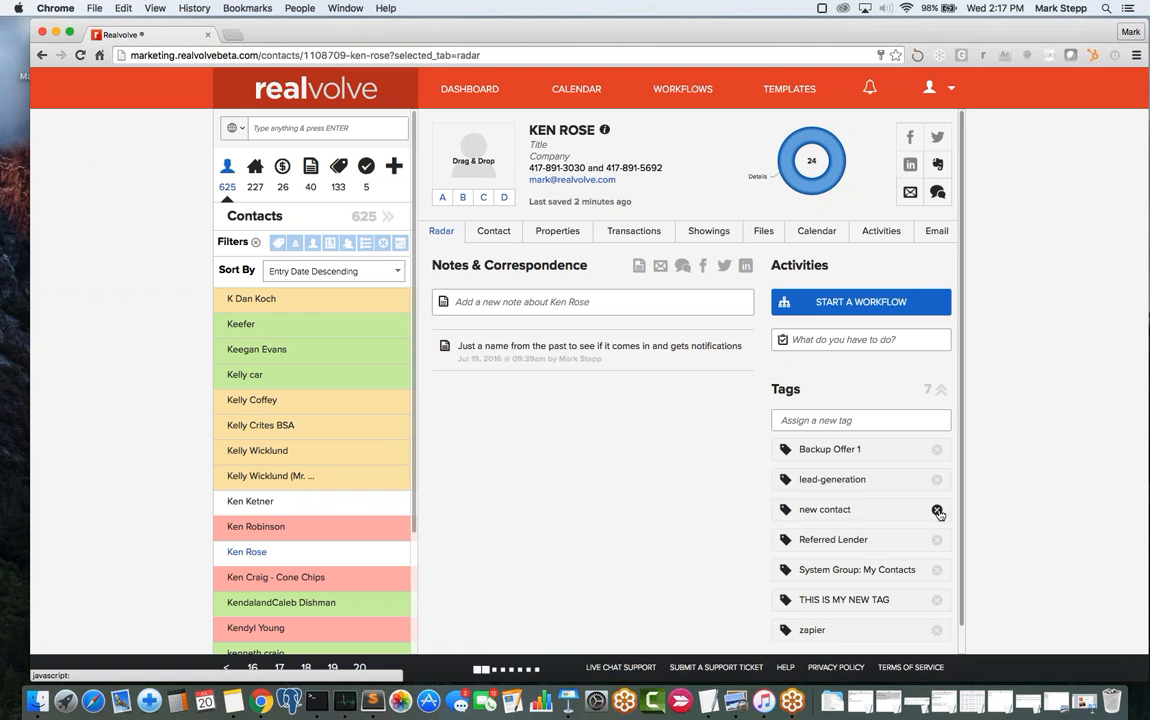
{"action": "left_click", "coordinate": [938, 511]}
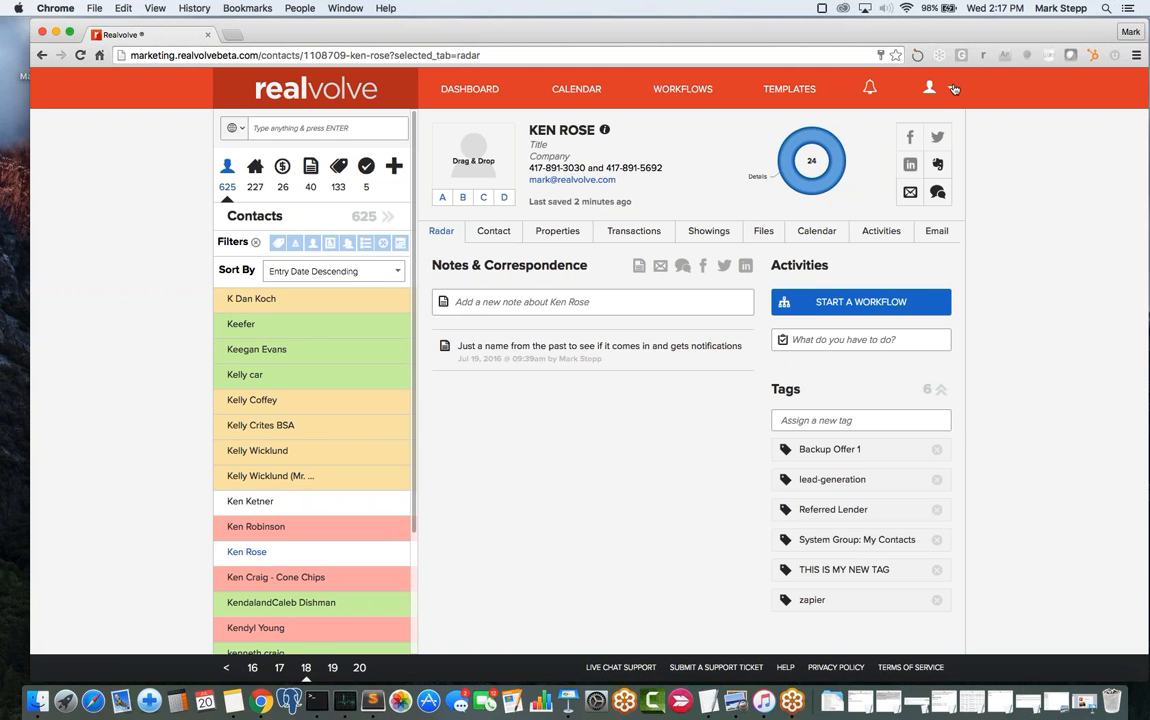
- Open Users & Permissions in the account settings
{"action": "left_click", "coordinate": [952, 91]}
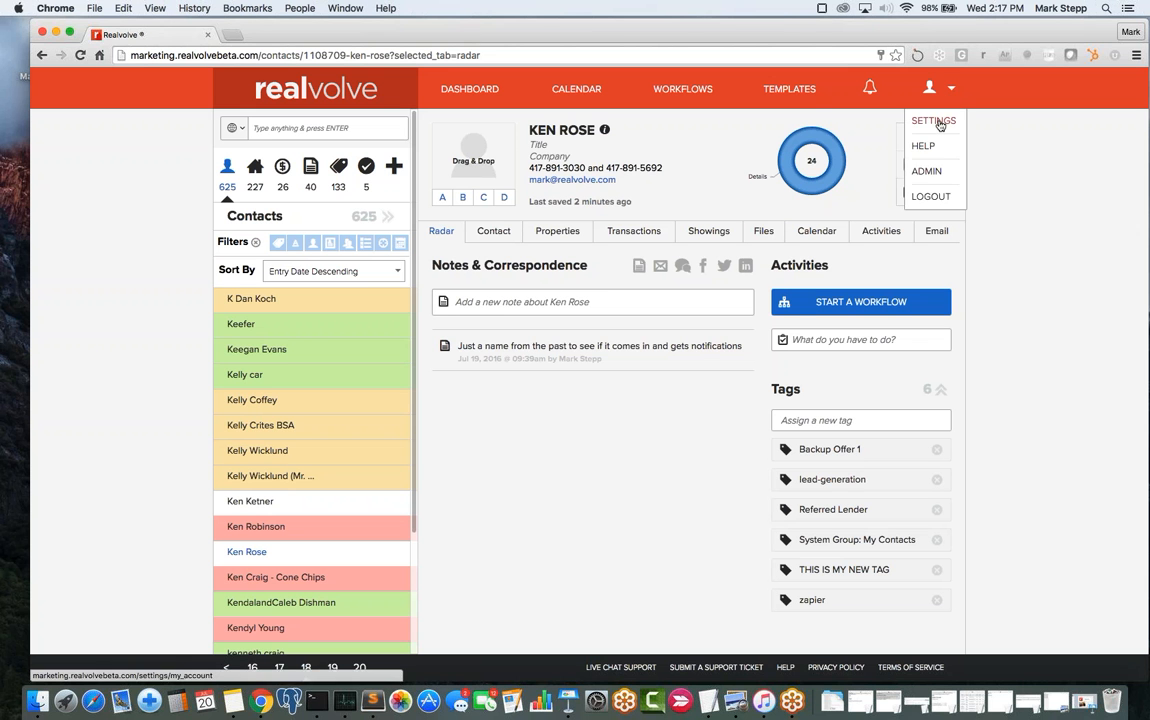
{"action": "left_click", "coordinate": [935, 121]}
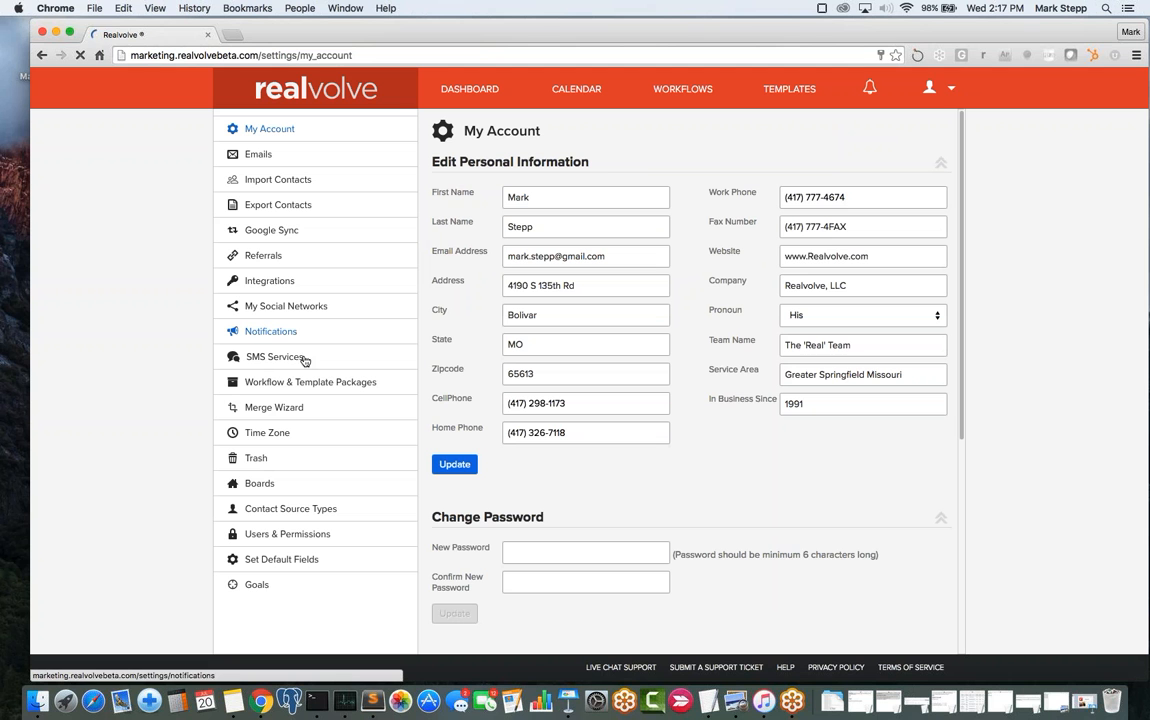
{"action": "left_click", "coordinate": [296, 541]}
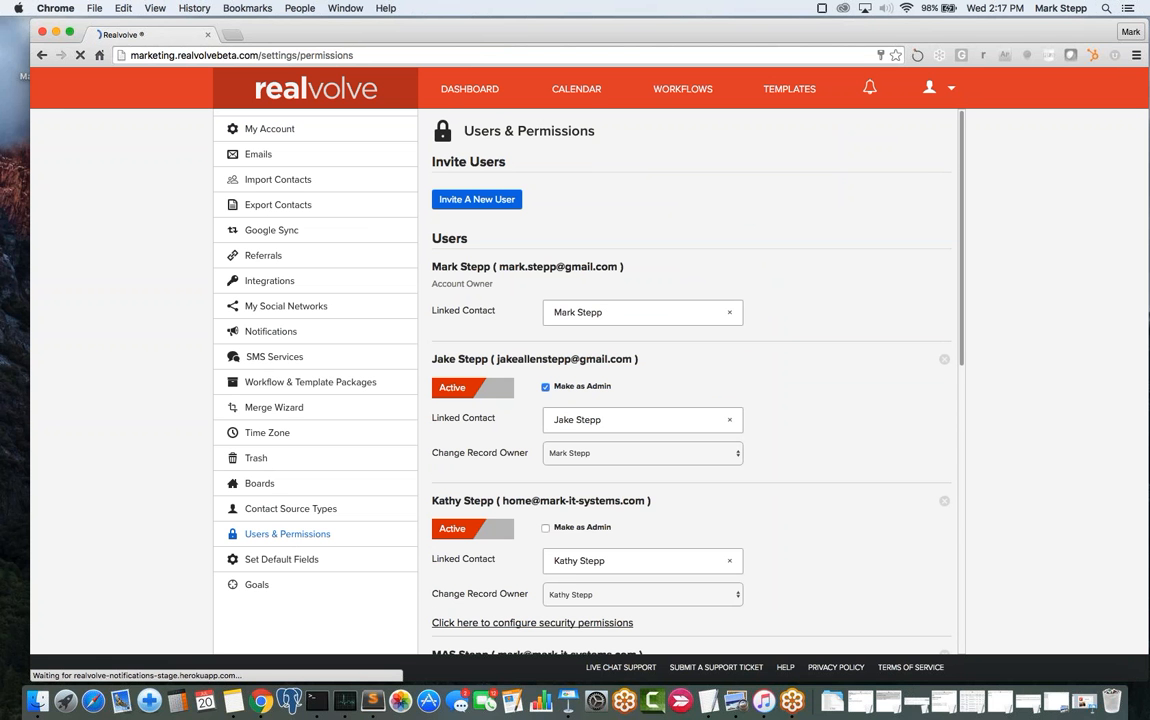
- Uncheck Make as Admin for the team member and view their security permissions
{"action": "scroll", "coordinate": [570, 476], "scroll_direction": "down", "scroll_amount": 2}
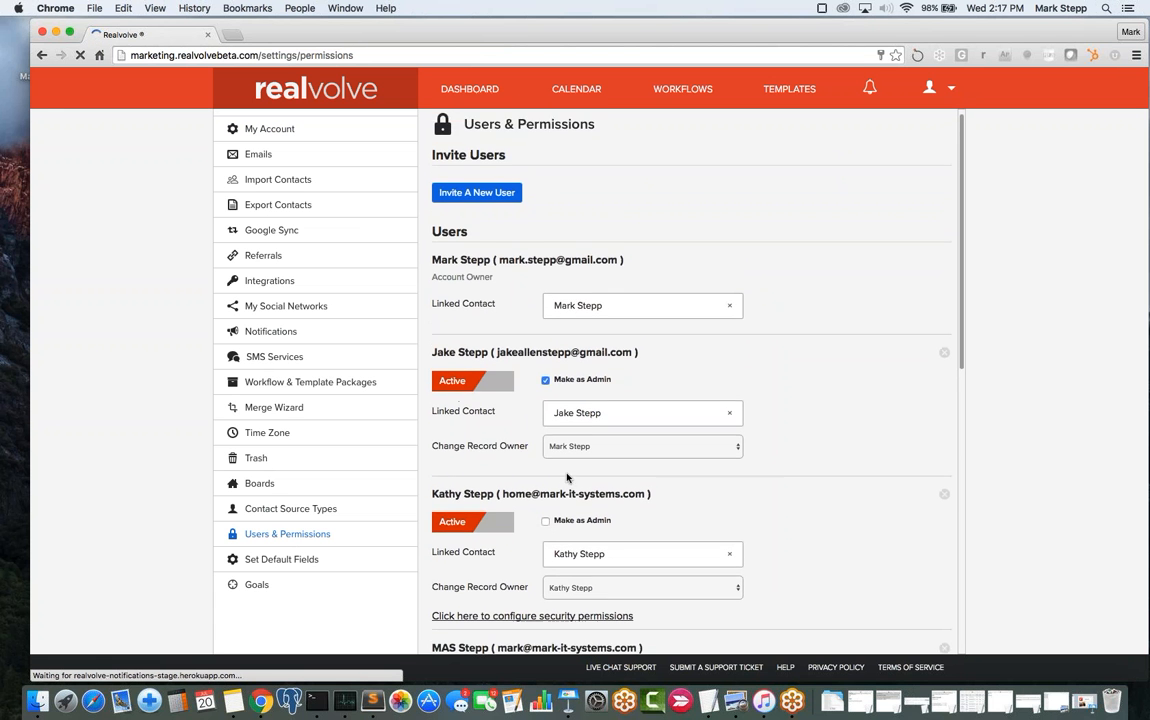
{"action": "scroll", "coordinate": [570, 475], "scroll_direction": "down", "scroll_amount": 2}
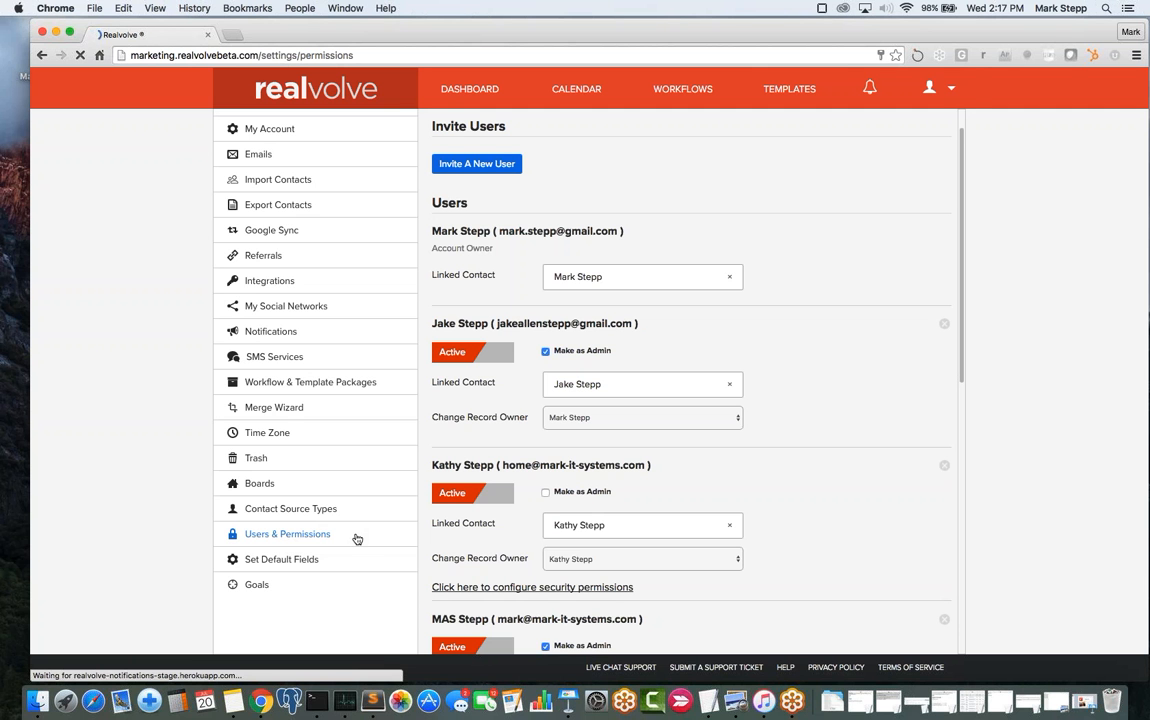
{"action": "scroll", "coordinate": [624, 558], "scroll_direction": "down", "scroll_amount": 3}
{"action": "scroll", "coordinate": [626, 563], "scroll_direction": "down", "scroll_amount": 5}
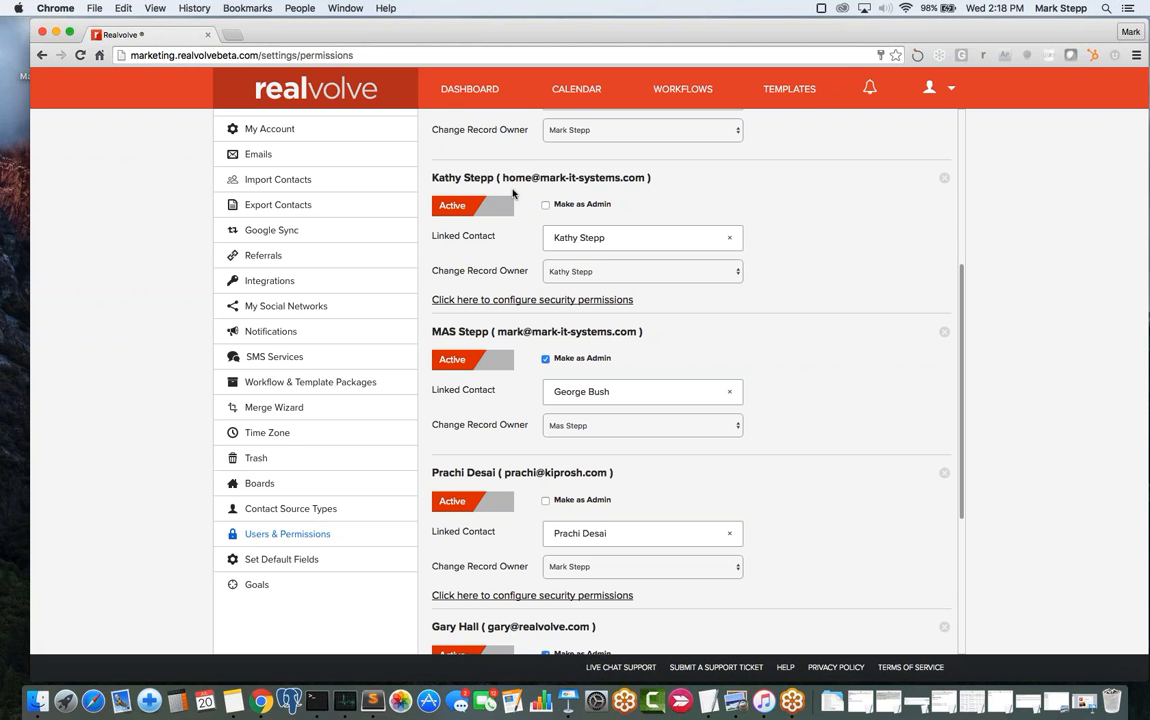
{"action": "scroll", "coordinate": [534, 465], "scroll_direction": "down", "scroll_amount": 5}
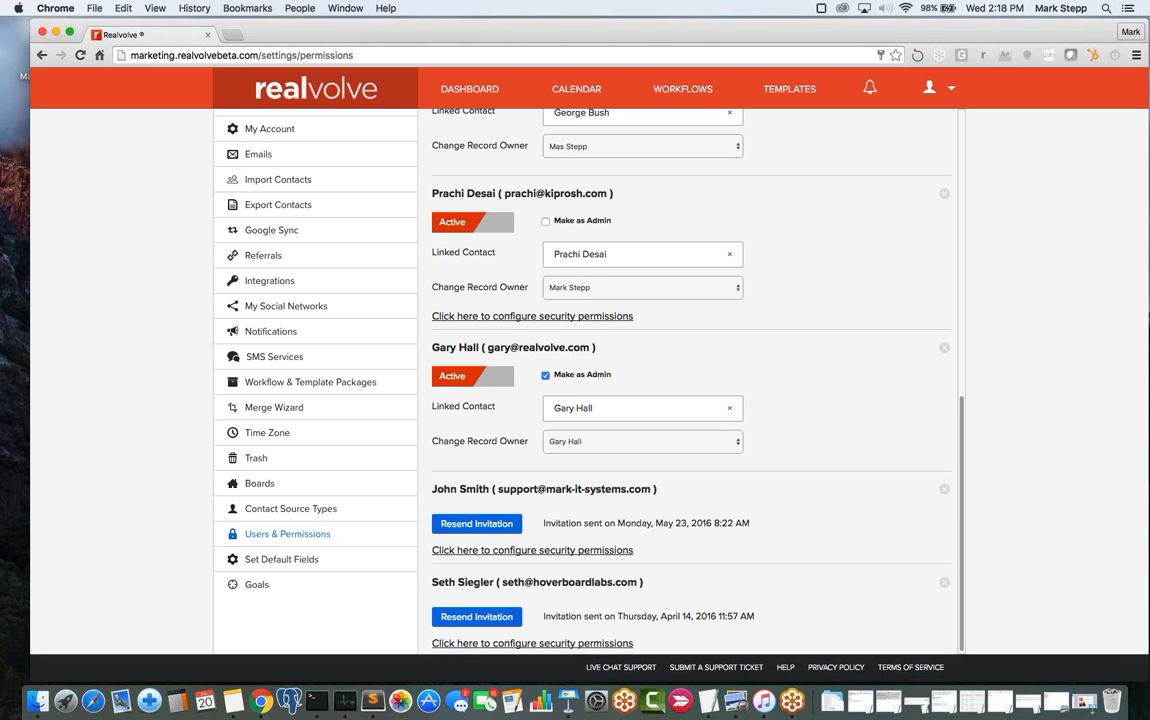
{"action": "left_click", "coordinate": [546, 376]}
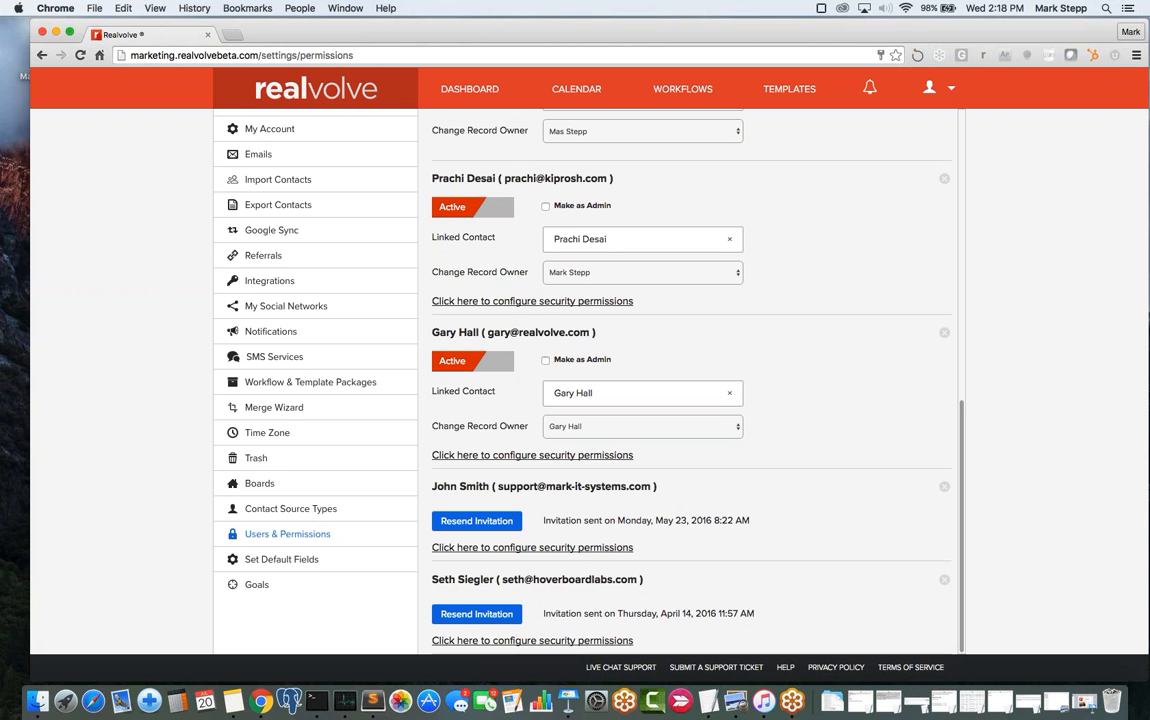
{"action": "left_click", "coordinate": [562, 360]}
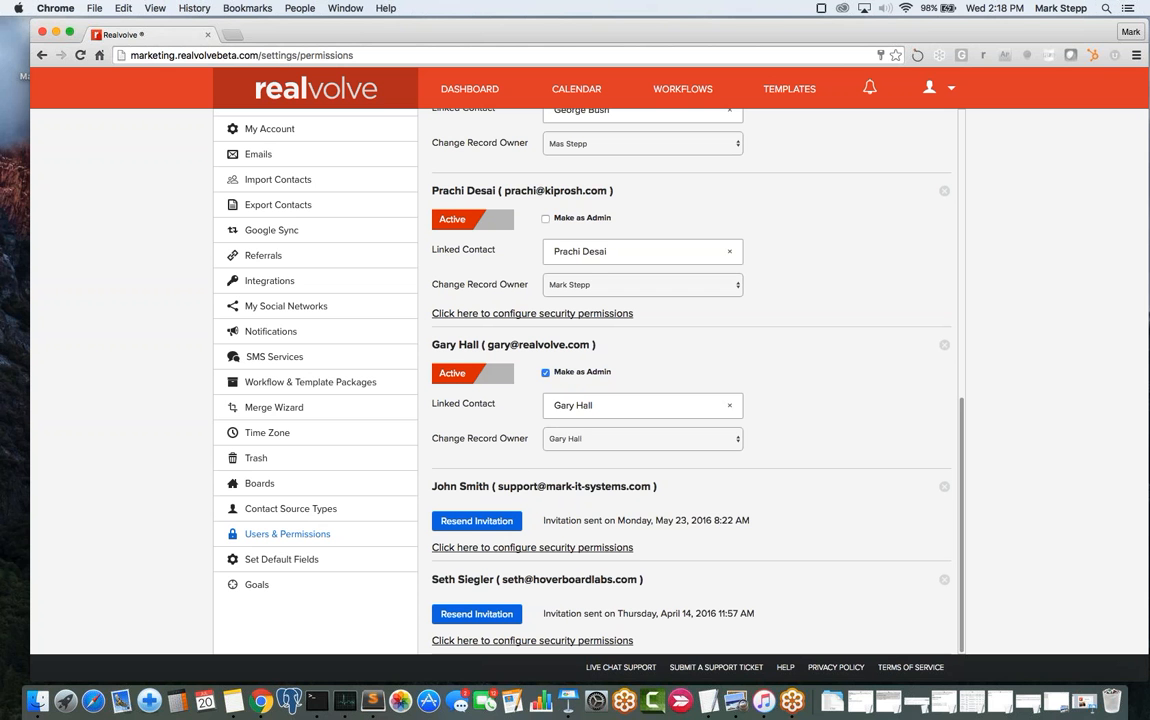
{"action": "left_click", "coordinate": [545, 372]}
{"action": "scroll", "coordinate": [540, 407], "scroll_direction": "down", "scroll_amount": 1}
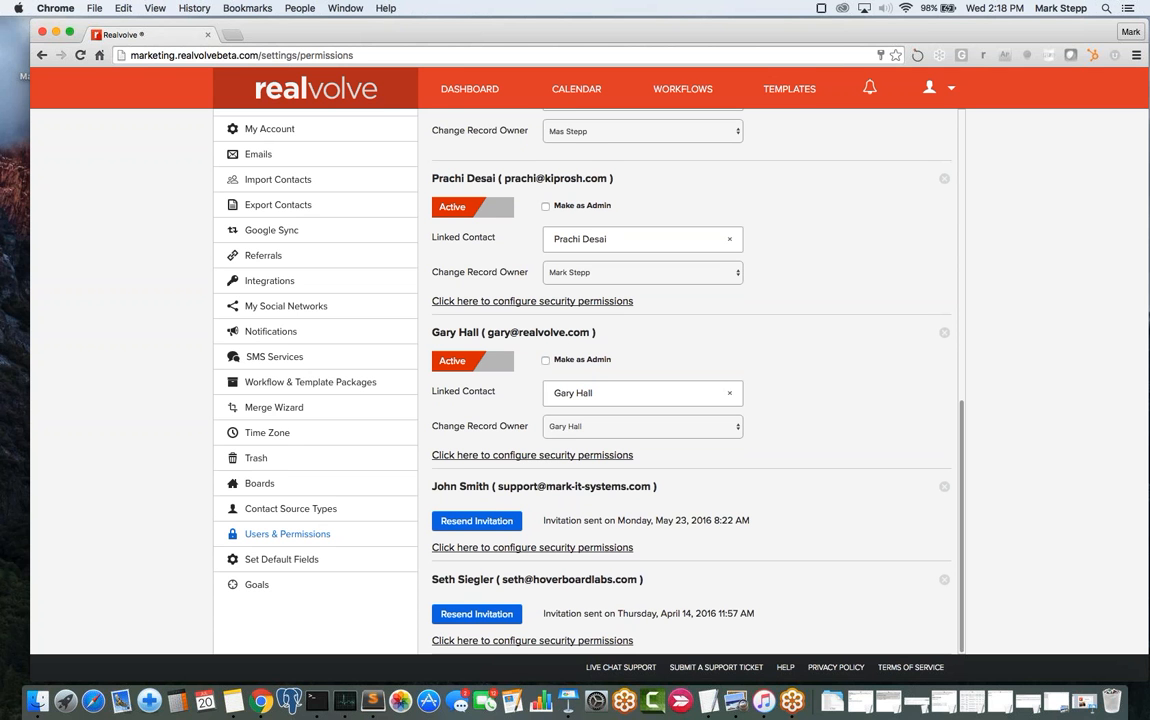
{"action": "left_click", "coordinate": [481, 456]}
- Grant the team member Tag permission, save permissions, and return to the dashboard
{"action": "scroll", "coordinate": [481, 458], "scroll_direction": "down", "scroll_amount": 5}
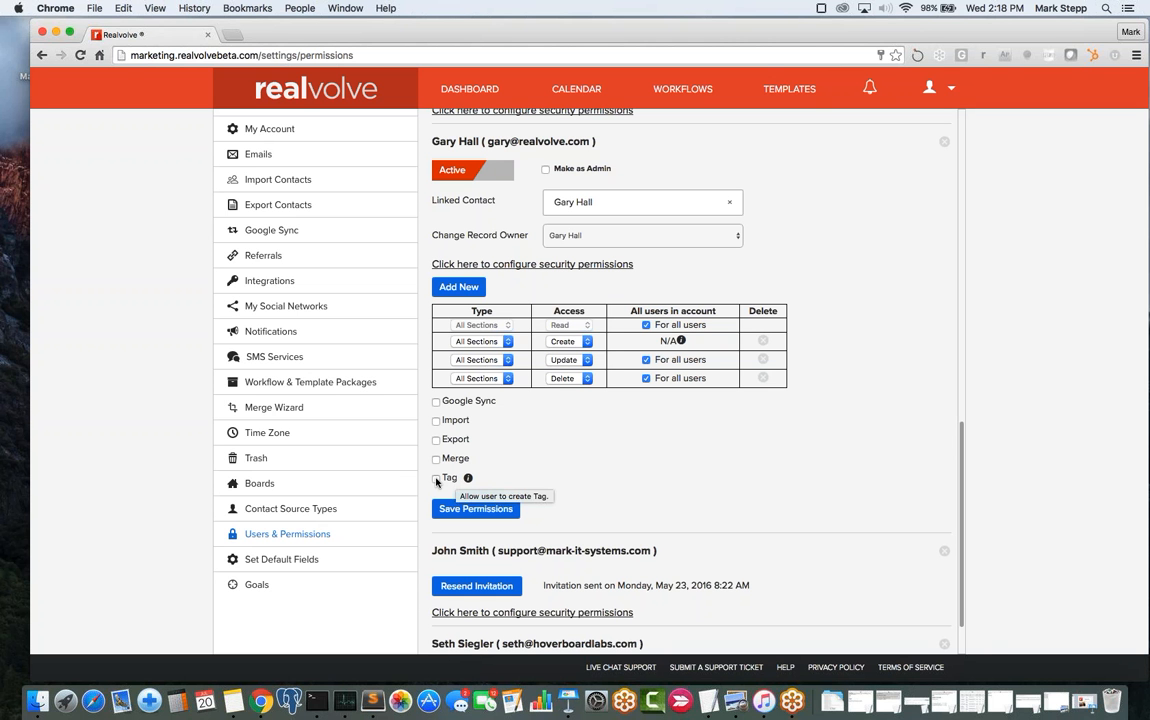
{"action": "left_click", "coordinate": [436, 479]}
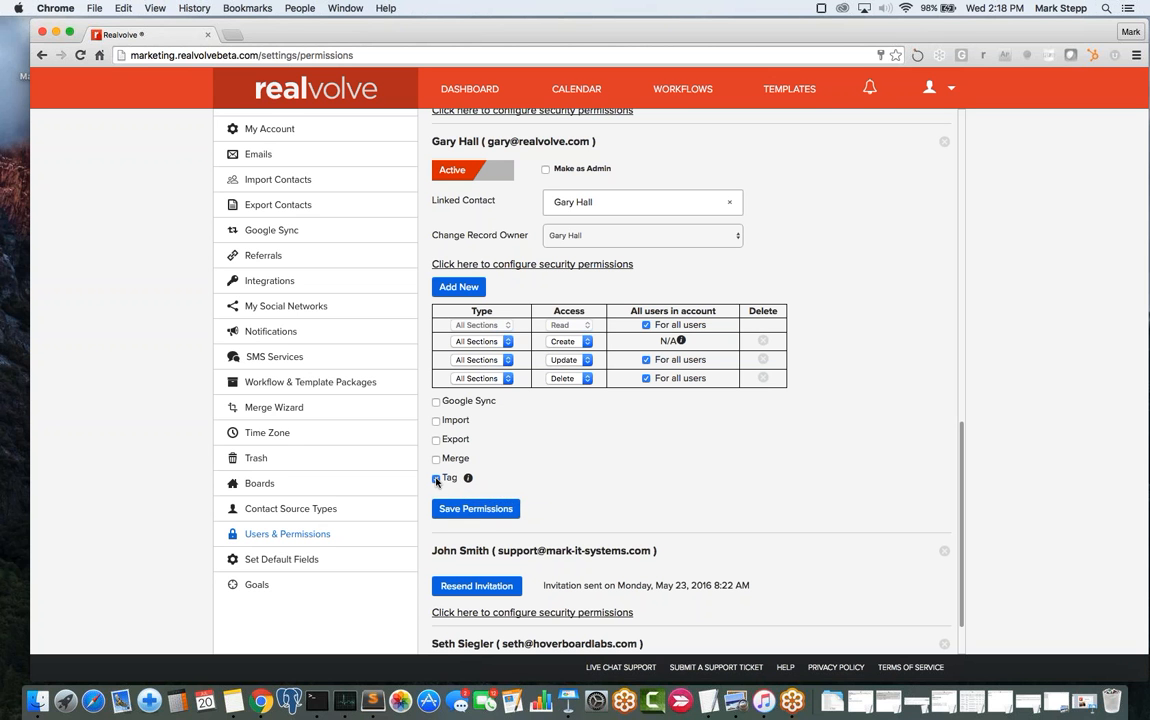
{"action": "left_click", "coordinate": [470, 509]}
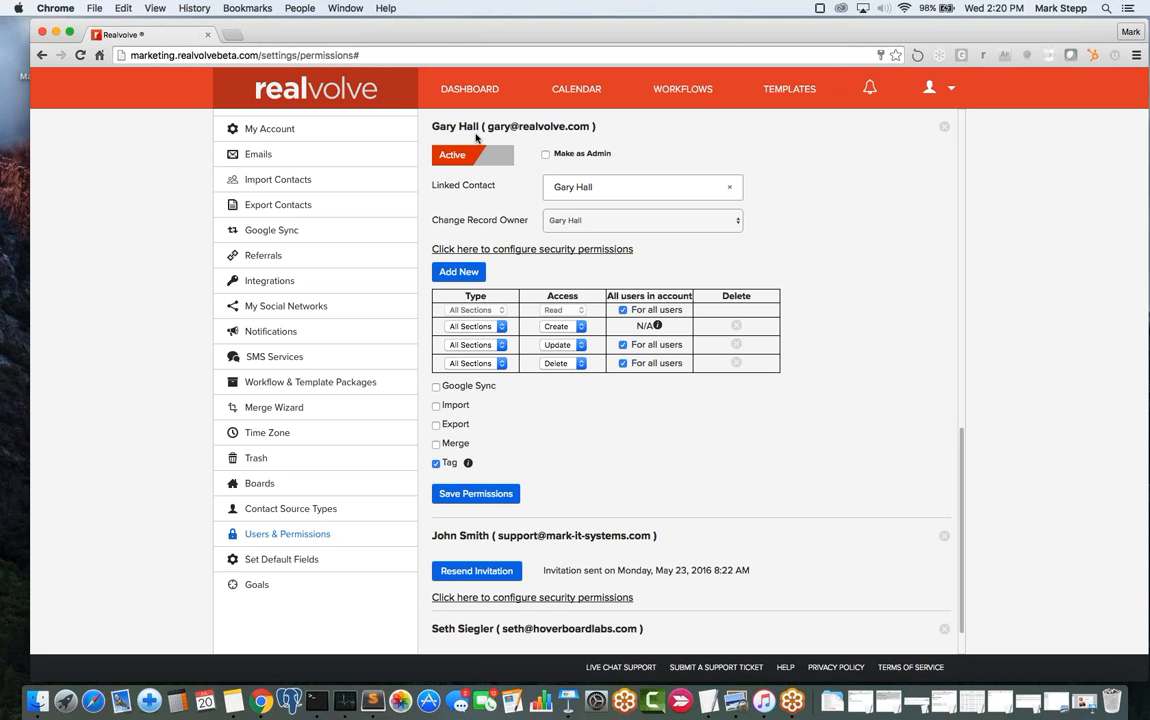
{"action": "left_click", "coordinate": [466, 94]}
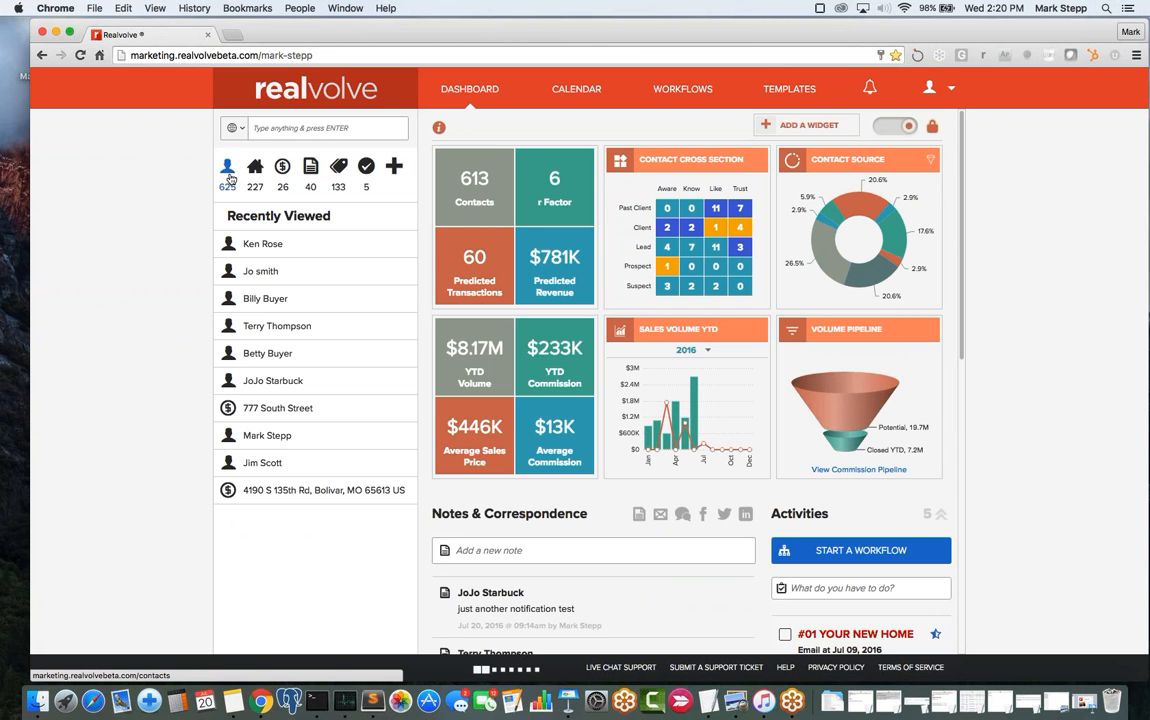
- Filter contacts by the Newsletter tag, found by searching 'news', and open the full table of 15
{"action": "left_click", "coordinate": [228, 170]}
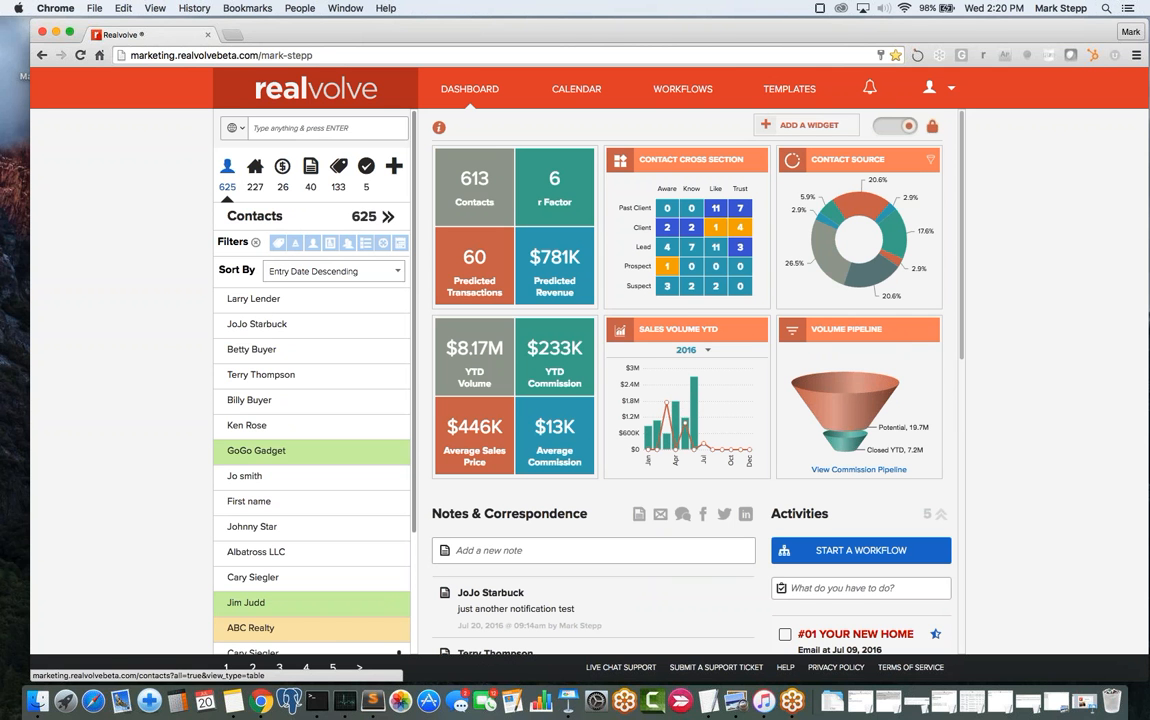
{"action": "left_click", "coordinate": [279, 246]}
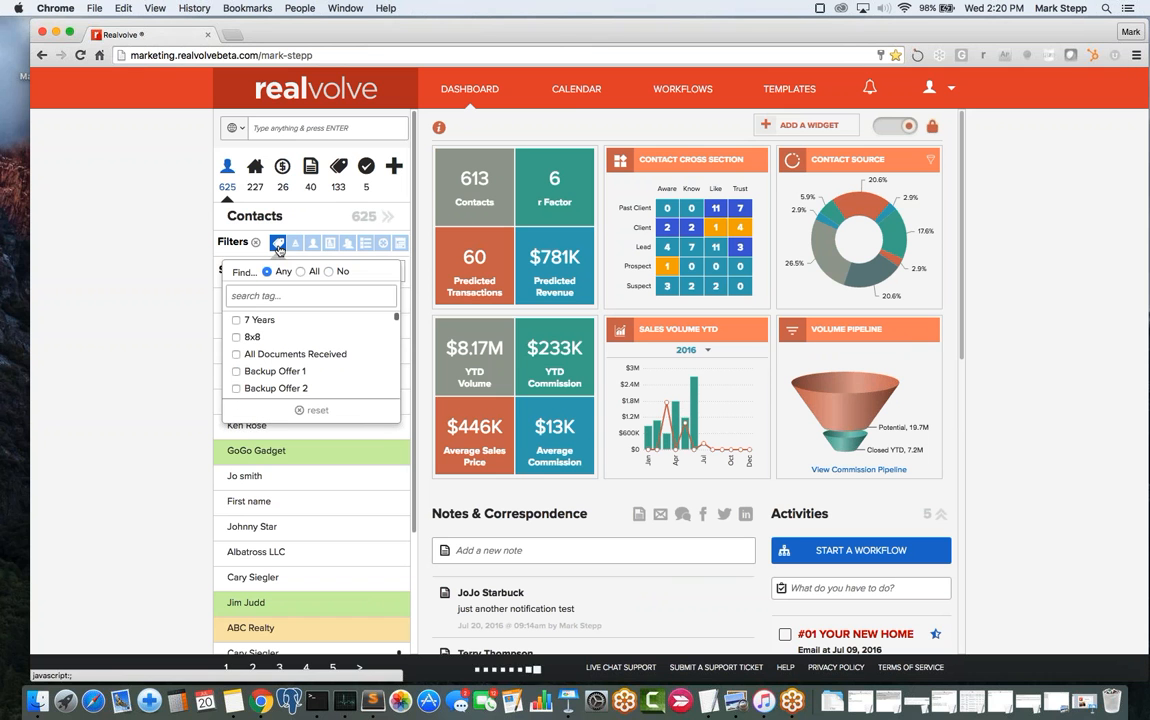
{"action": "left_click", "coordinate": [266, 295]}
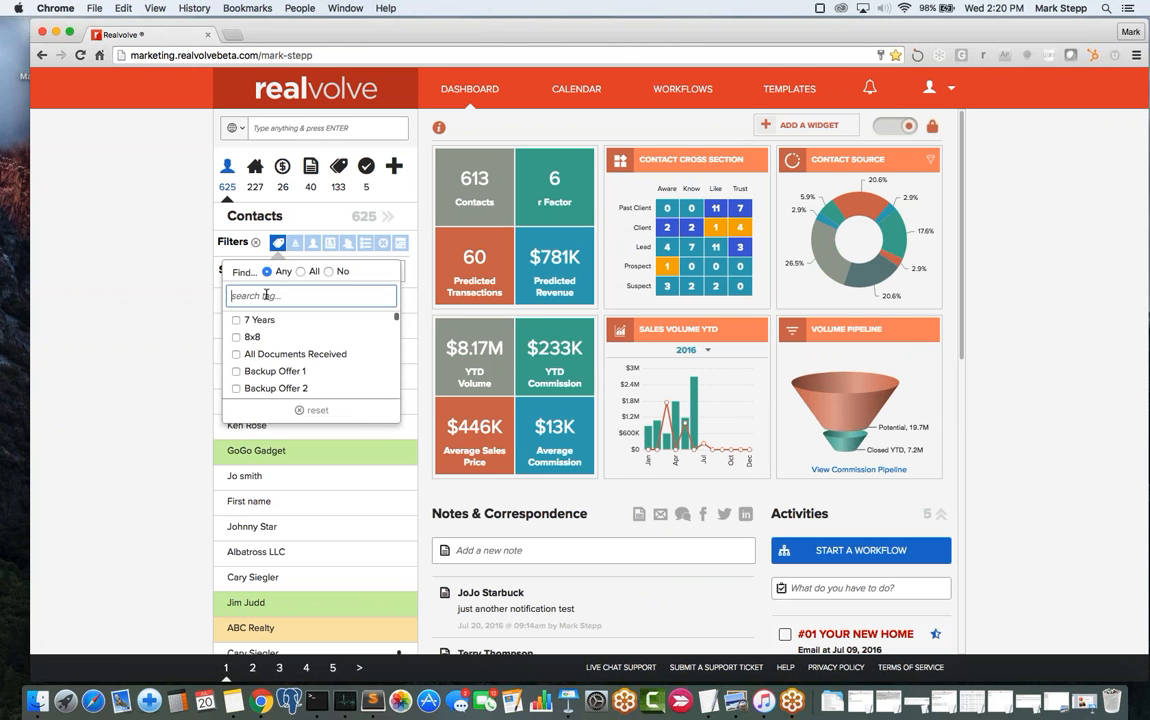
{"action": "type", "text": "news"}
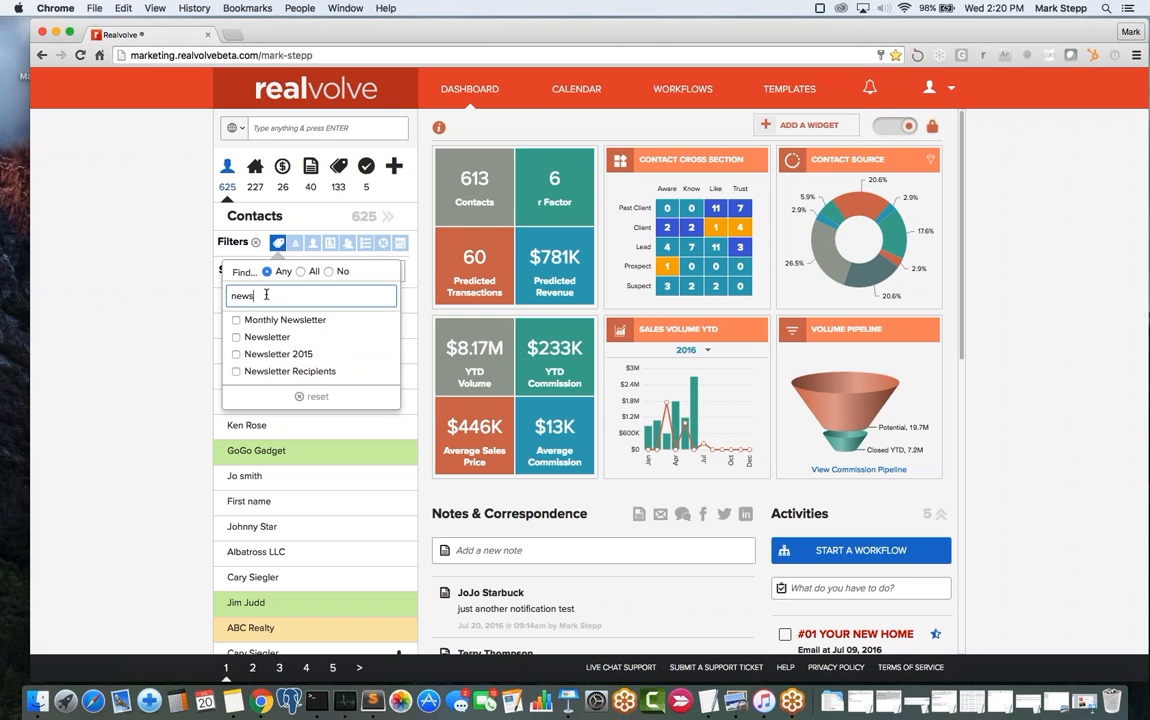
{"action": "left_click", "coordinate": [235, 338]}
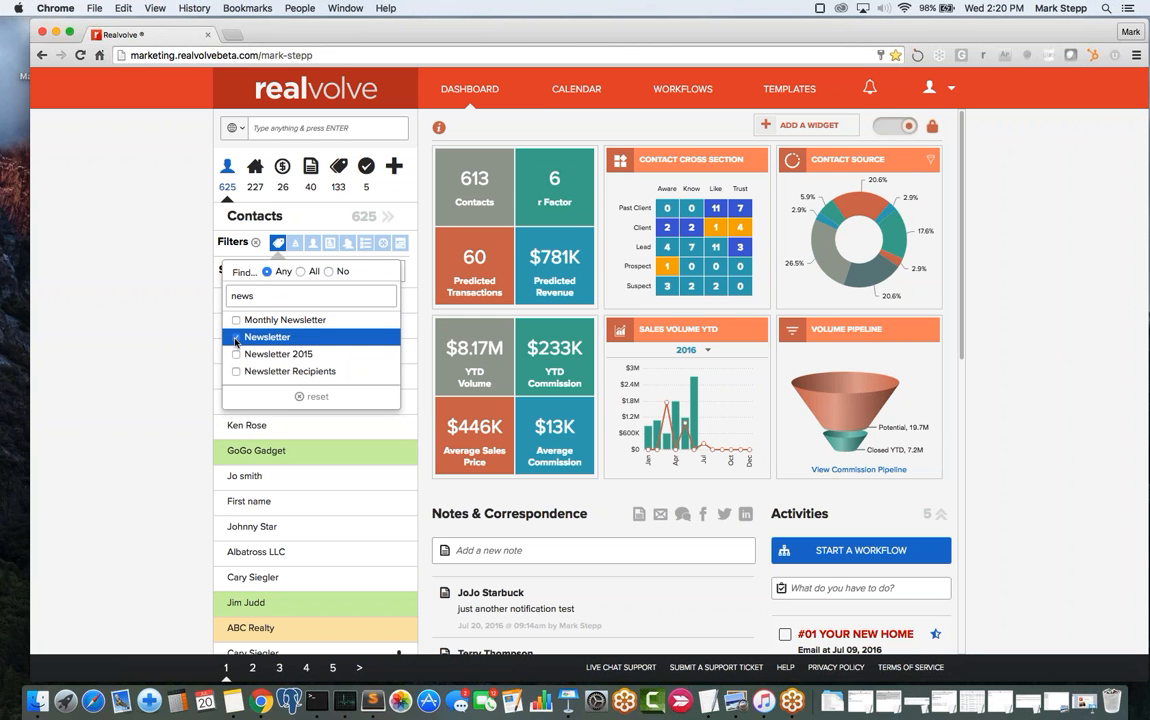
{"action": "left_click", "coordinate": [236, 341]}
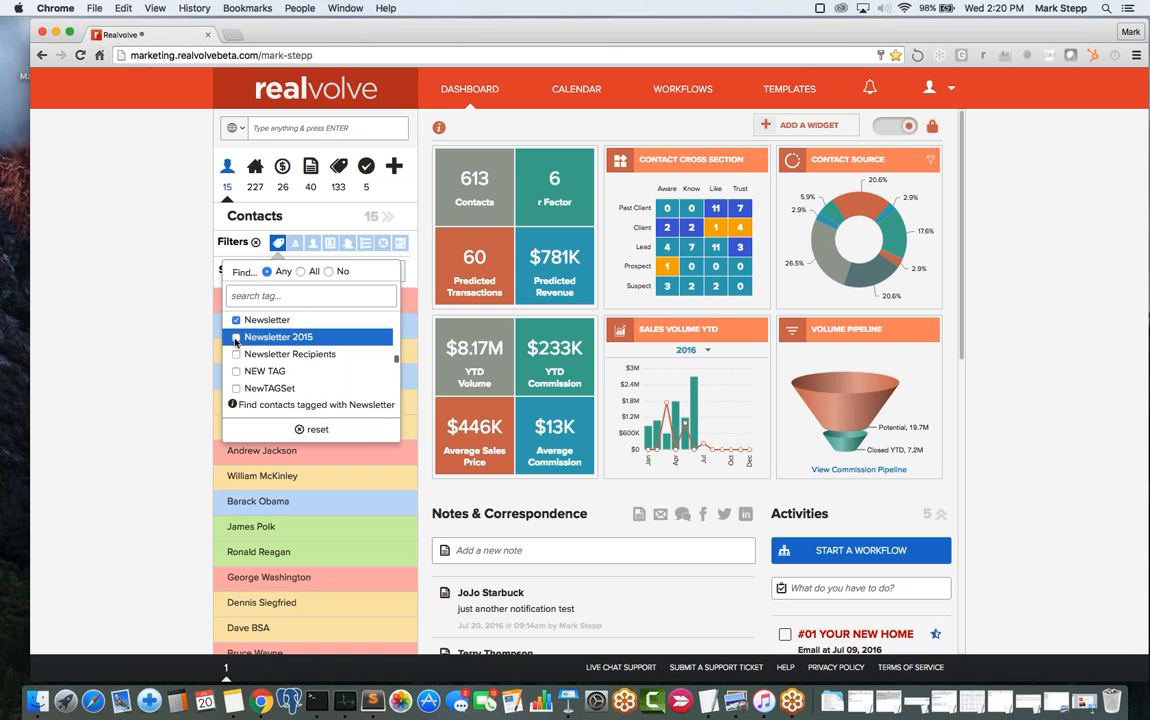
{"action": "left_click", "coordinate": [142, 344]}
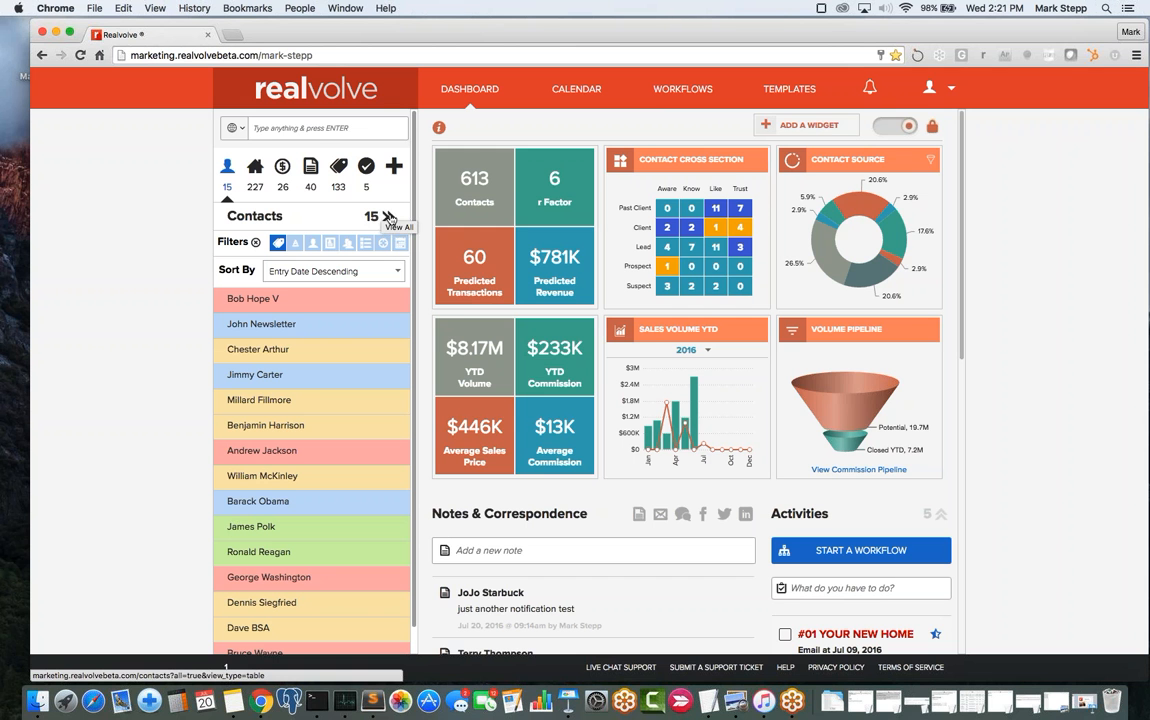
{"action": "left_click", "coordinate": [389, 218]}
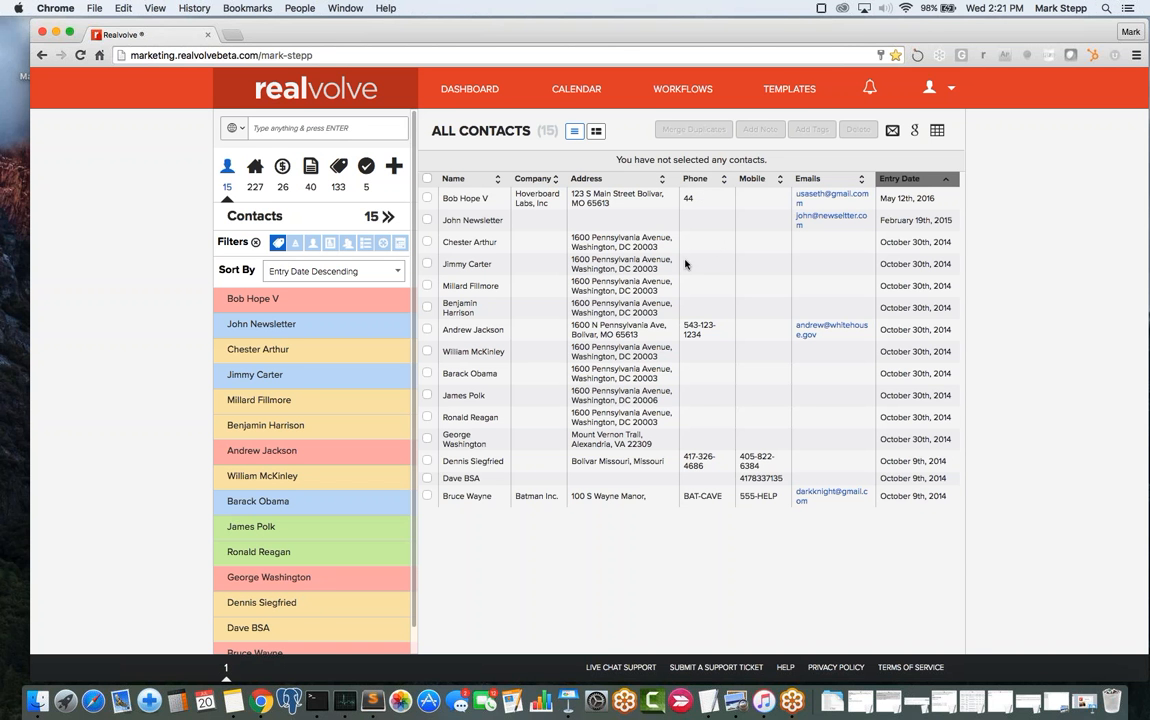
- Sort the Newsletter contacts table by the Phone column
{"action": "left_click", "coordinate": [724, 180]}
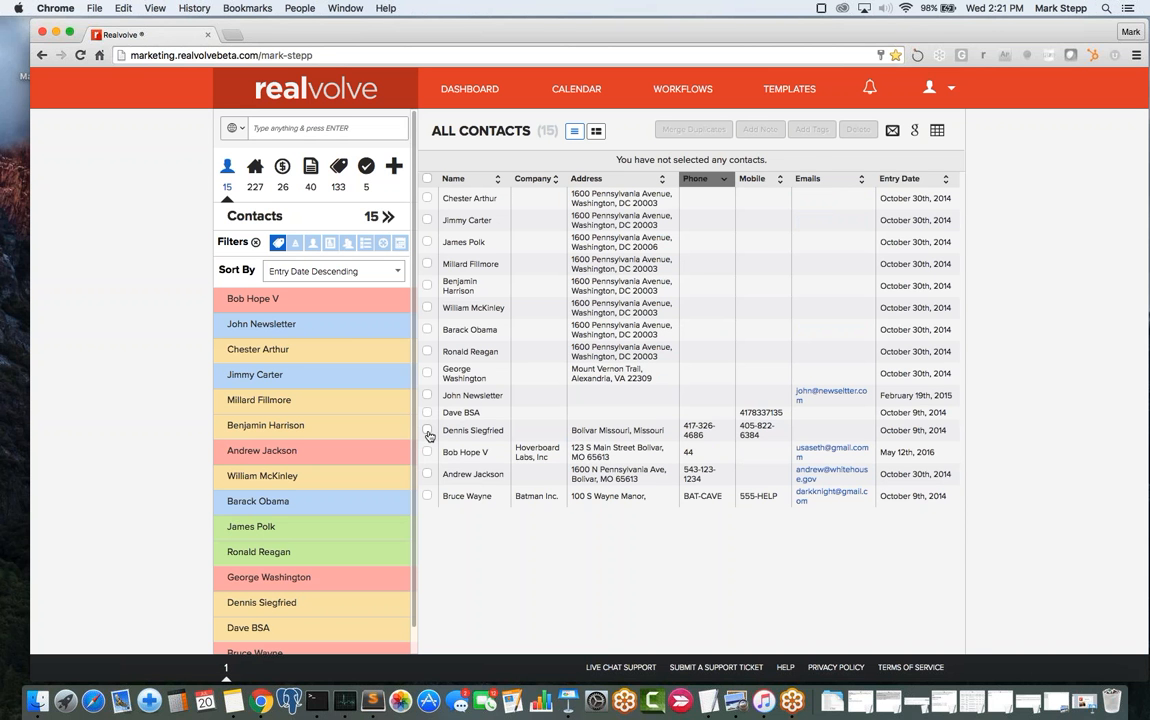
- Tick four contact rows, then use the header checkbox to select all 15 contacts
{"action": "left_click", "coordinate": [427, 431]}
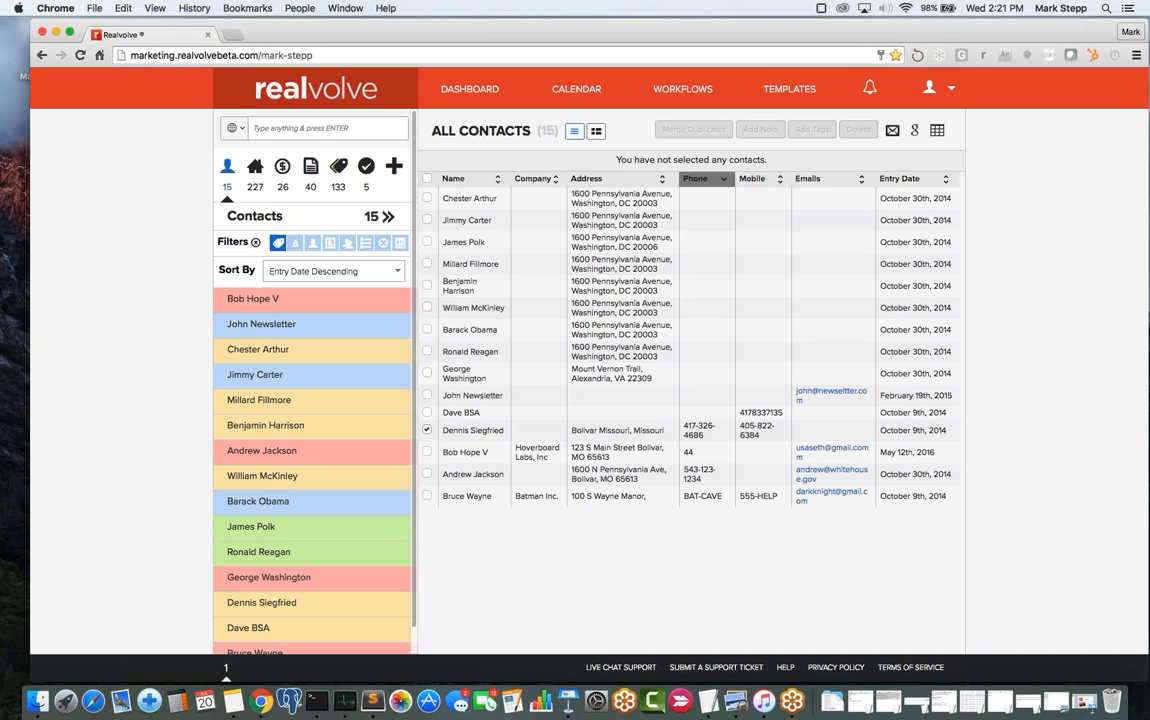
{"action": "left_click", "coordinate": [427, 453]}
{"action": "left_click", "coordinate": [427, 474]}
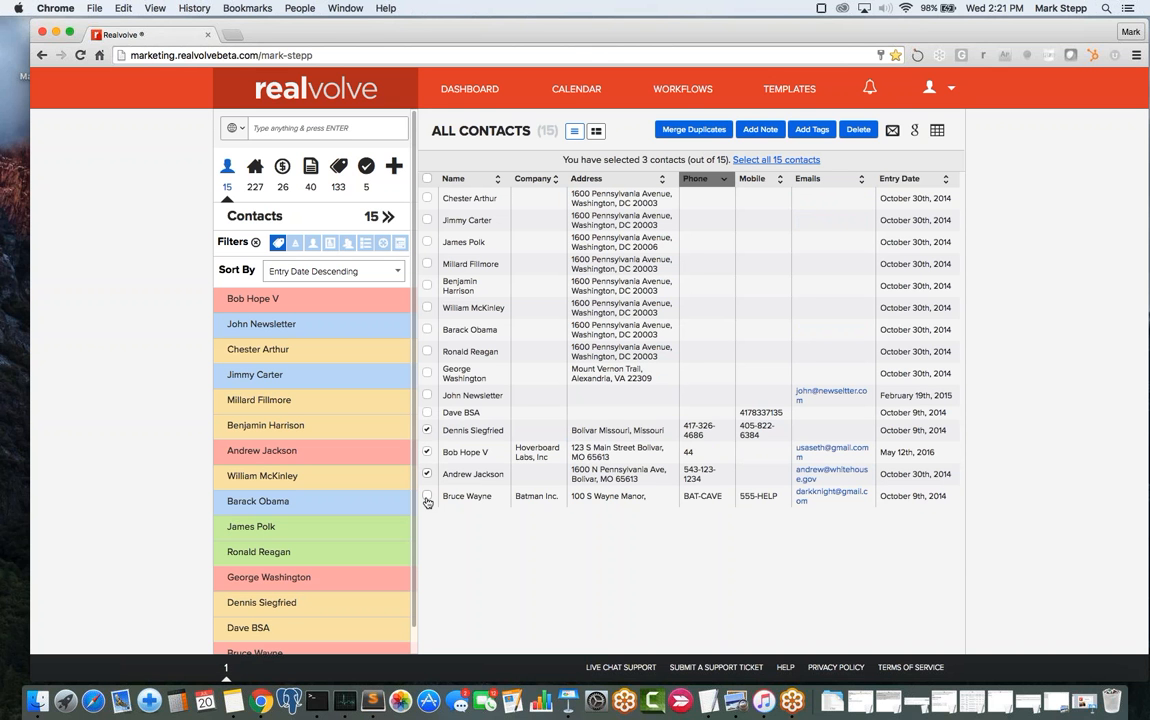
{"action": "left_click", "coordinate": [427, 497]}
{"action": "left_click", "coordinate": [427, 179]}
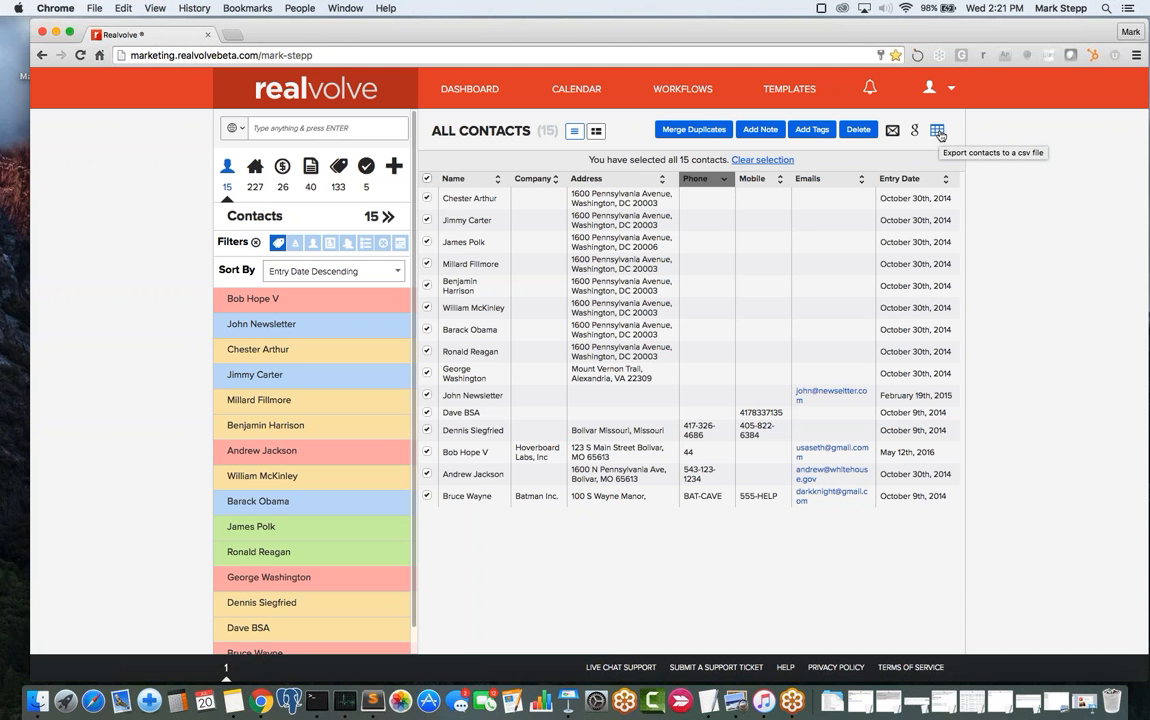
- Choose the CSV export option that combines primary and secondary contacts
{"action": "left_click", "coordinate": [940, 134]}
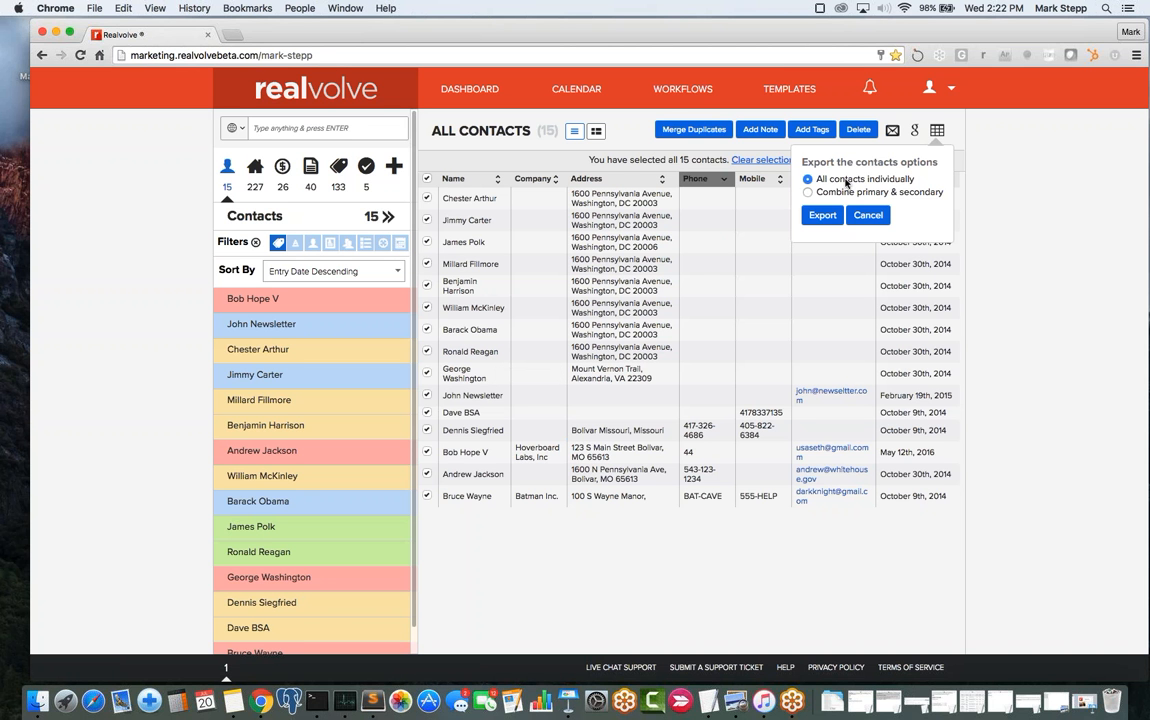
{"action": "left_click", "coordinate": [845, 192]}
- Run the export, reload the Exports page, and save the completed CSV into Downloads
{"action": "left_click", "coordinate": [823, 216]}
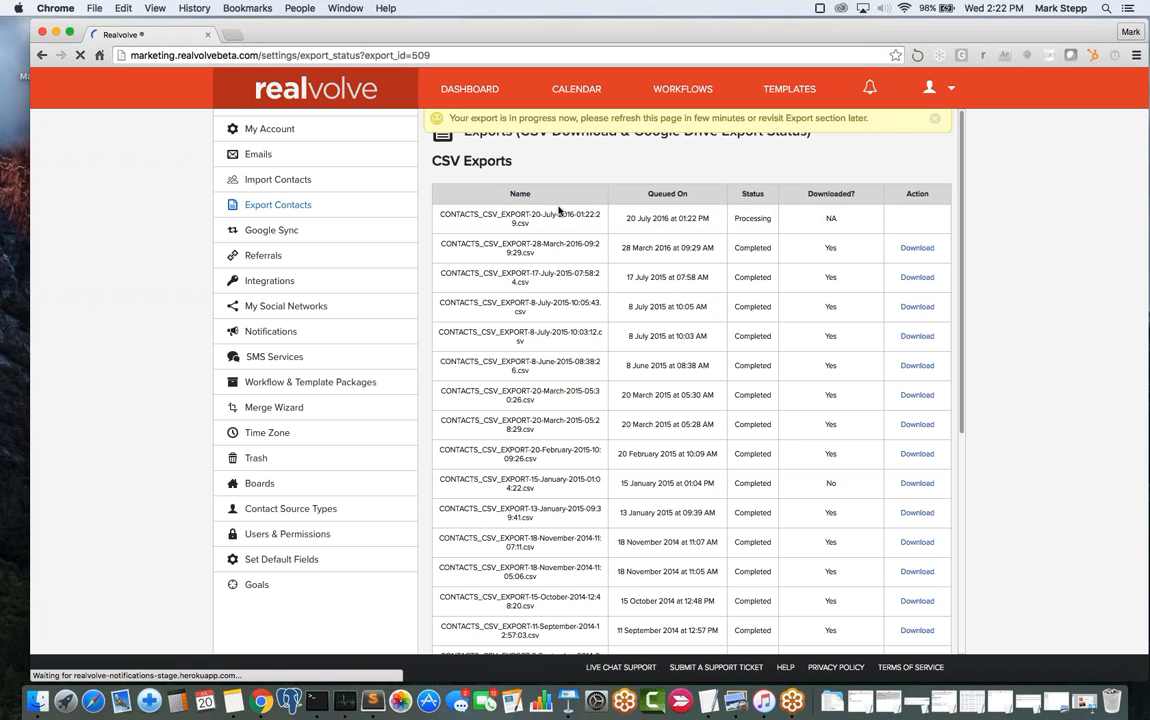
{"action": "left_click", "coordinate": [476, 54]}
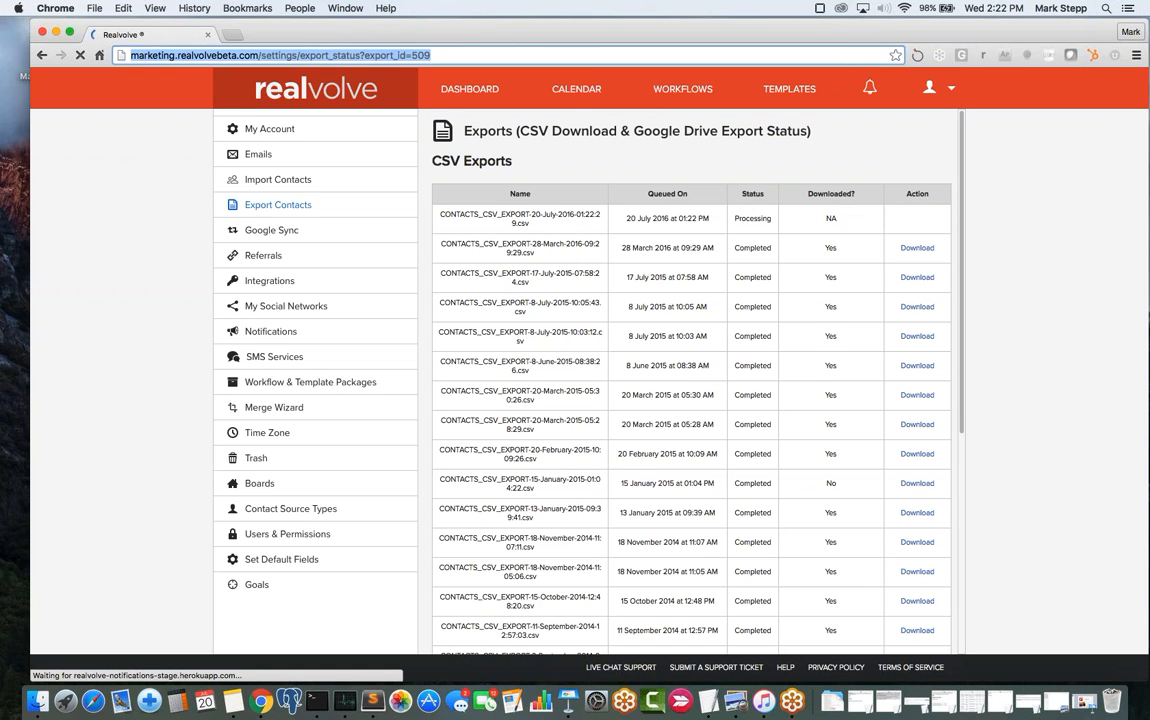
{"action": "key", "text": "Return"}
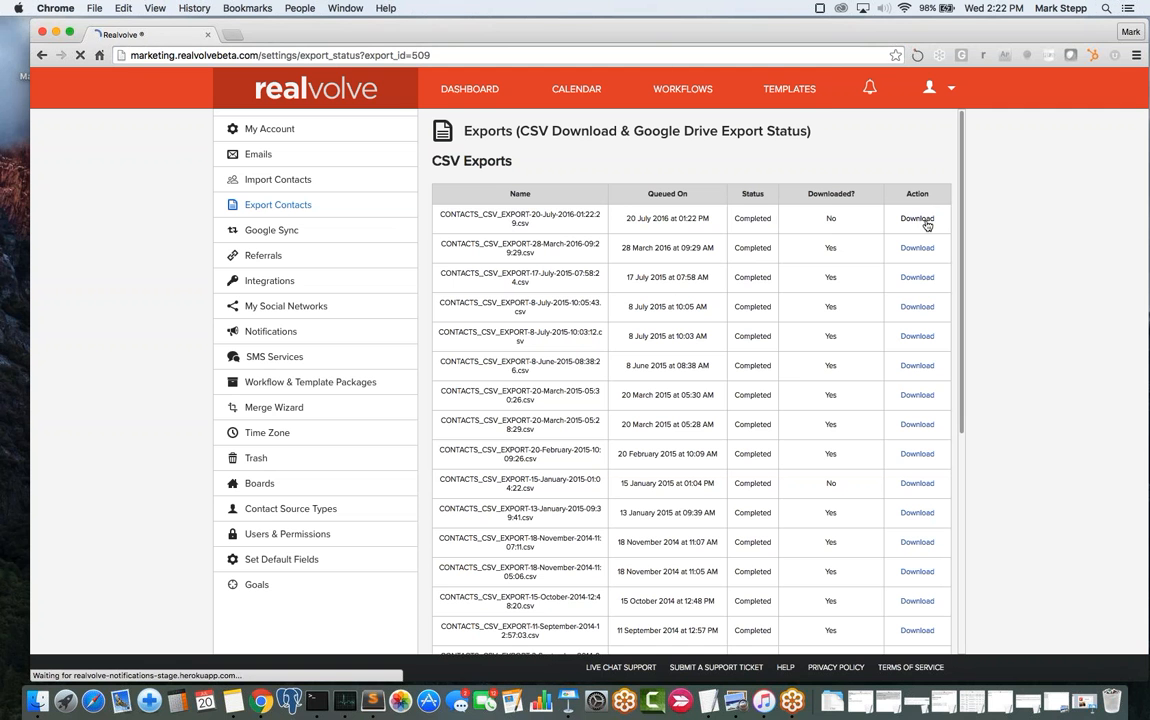
{"action": "left_click", "coordinate": [918, 219]}
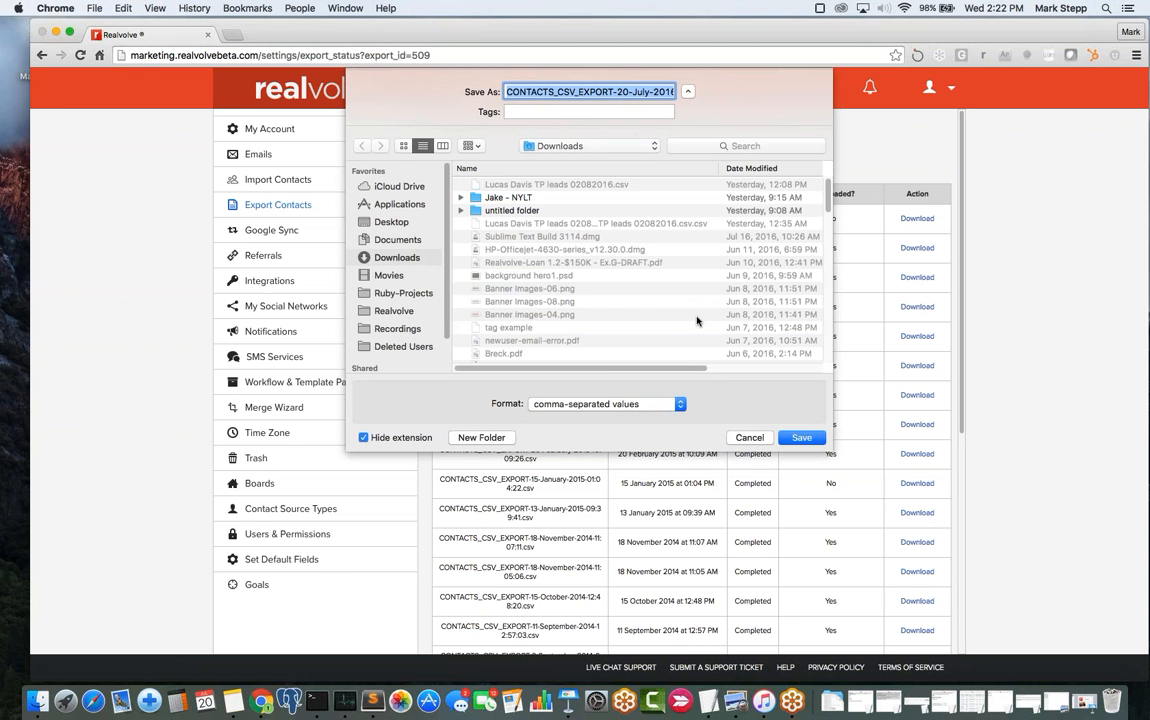
{"action": "left_click", "coordinate": [803, 439]}
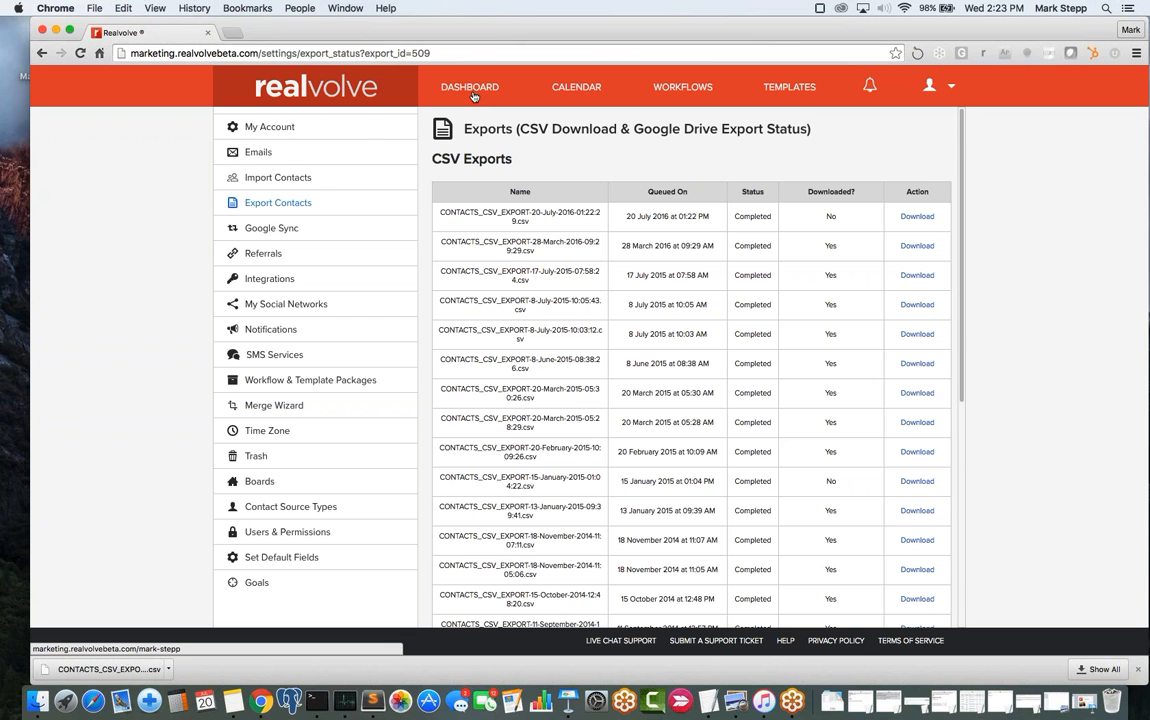
- Open the recently viewed contact from the dashboard and clear the tag filter
{"action": "left_click", "coordinate": [473, 94]}
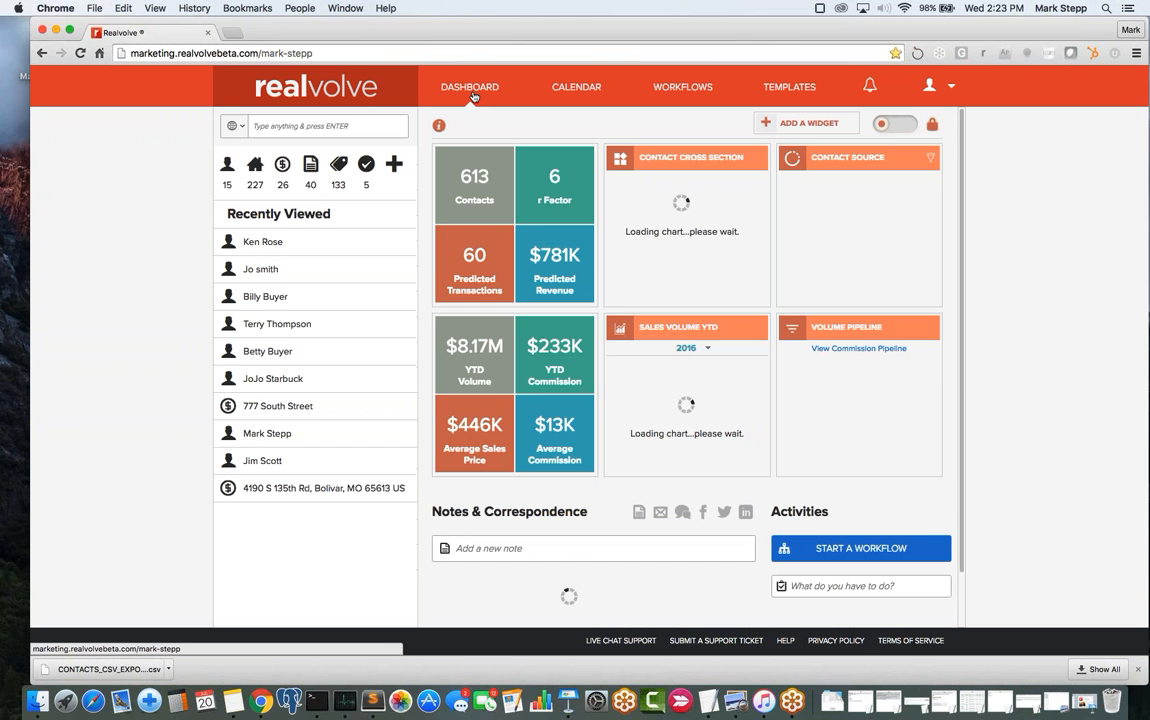
{"action": "left_click", "coordinate": [262, 242]}
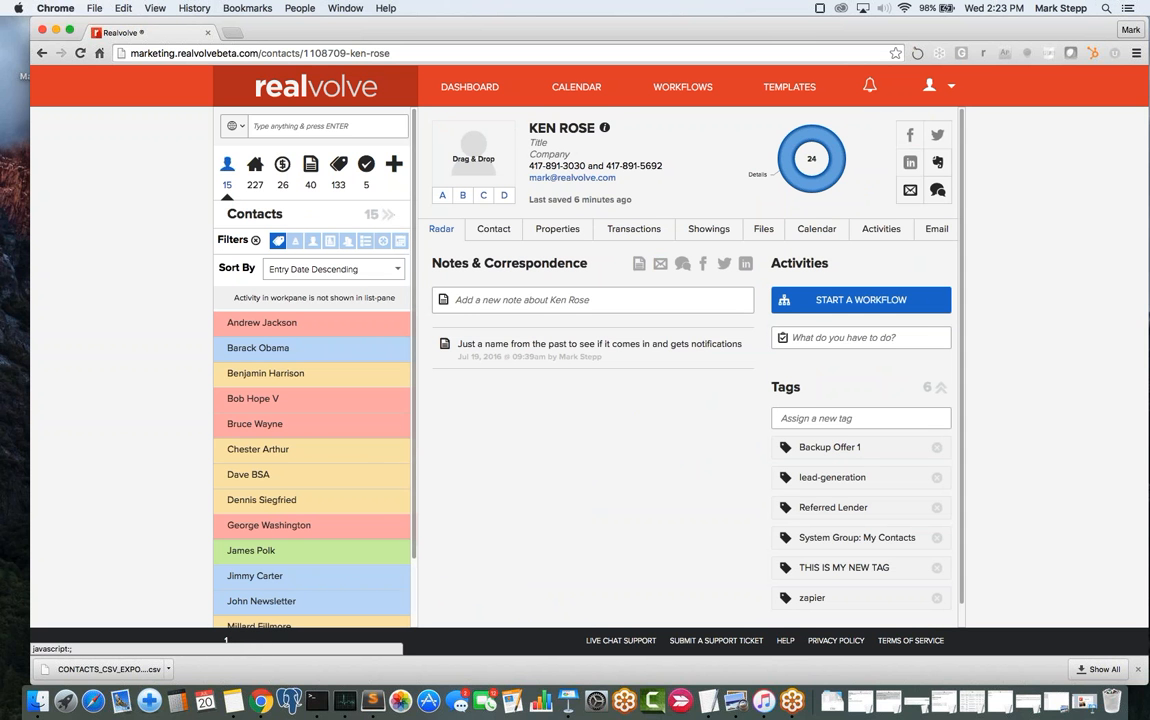
{"action": "left_click", "coordinate": [388, 215]}
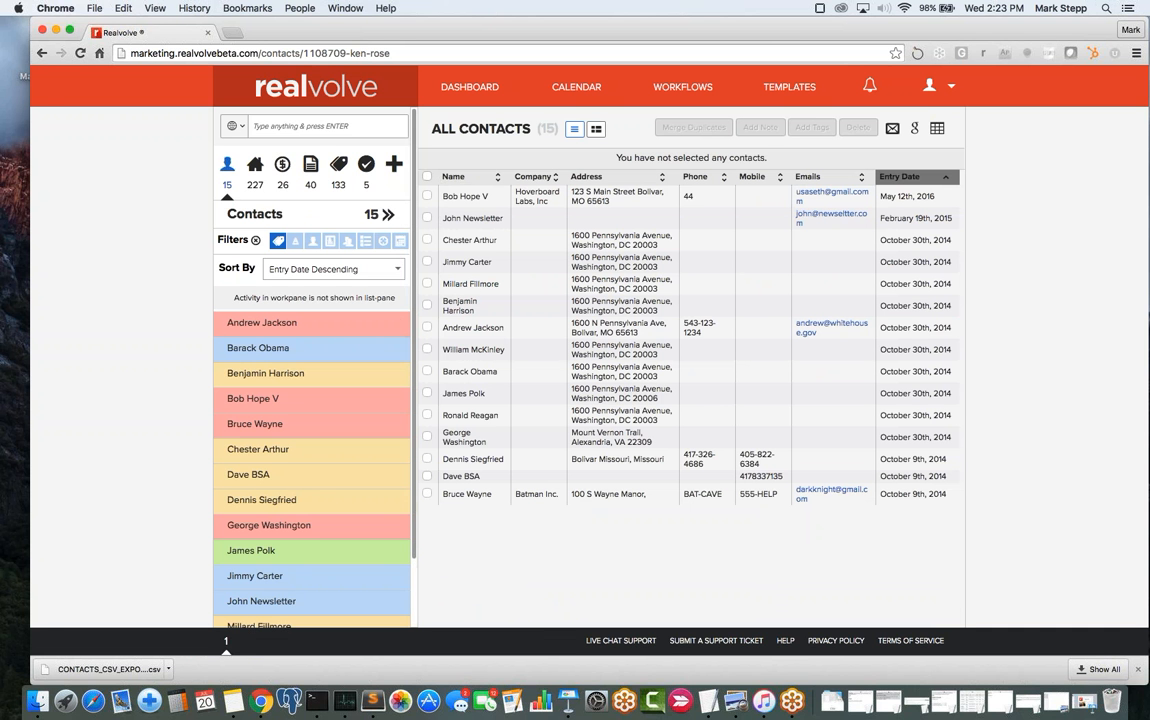
{"action": "left_click", "coordinate": [256, 241]}
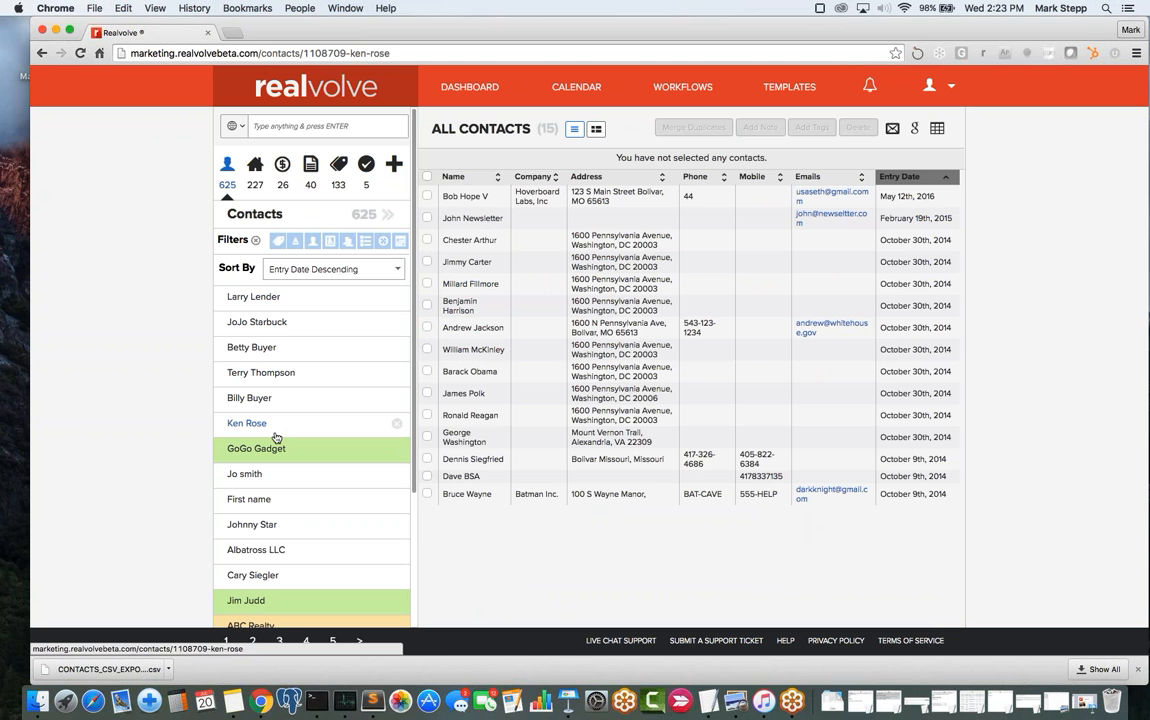
- Open the full 625-contact table, tick two rows, and open the contact's record
{"action": "left_click", "coordinate": [388, 216]}
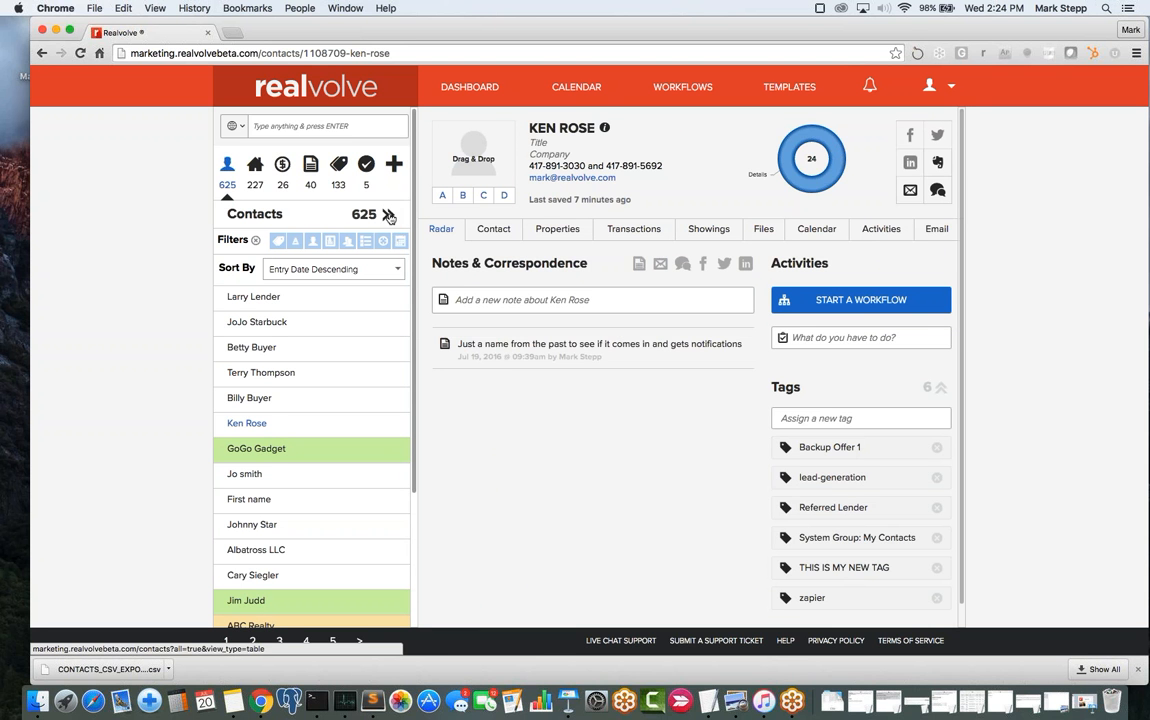
{"action": "left_click", "coordinate": [388, 216]}
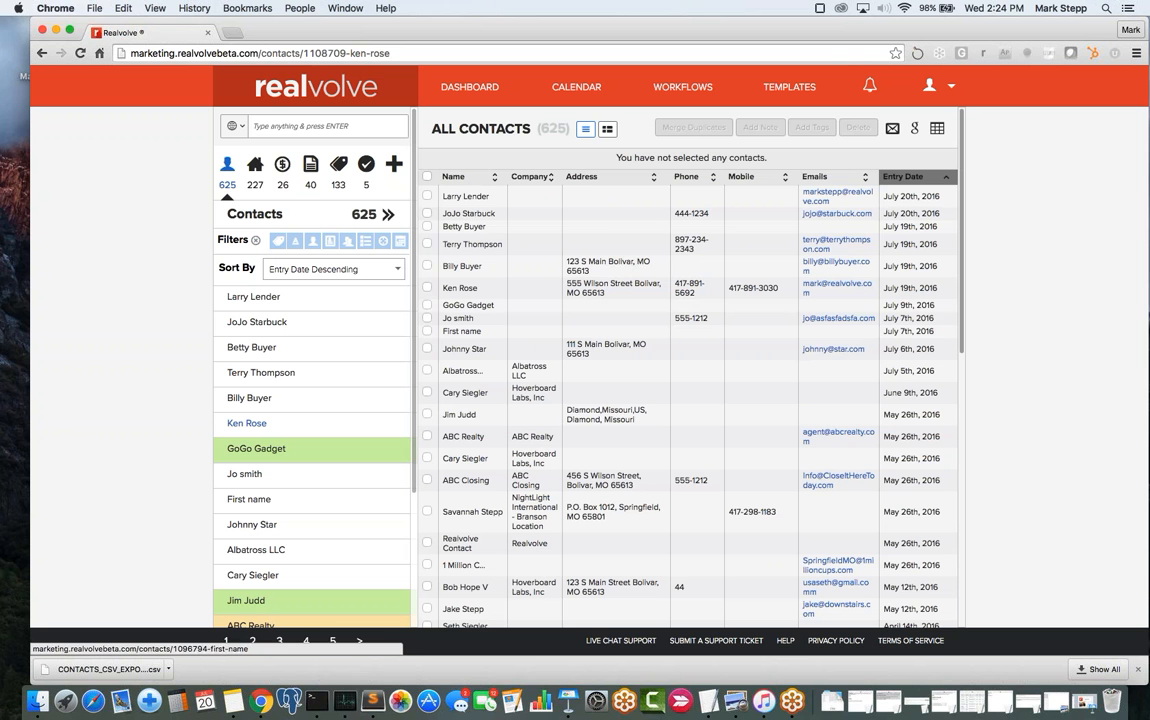
{"action": "left_click", "coordinate": [427, 289]}
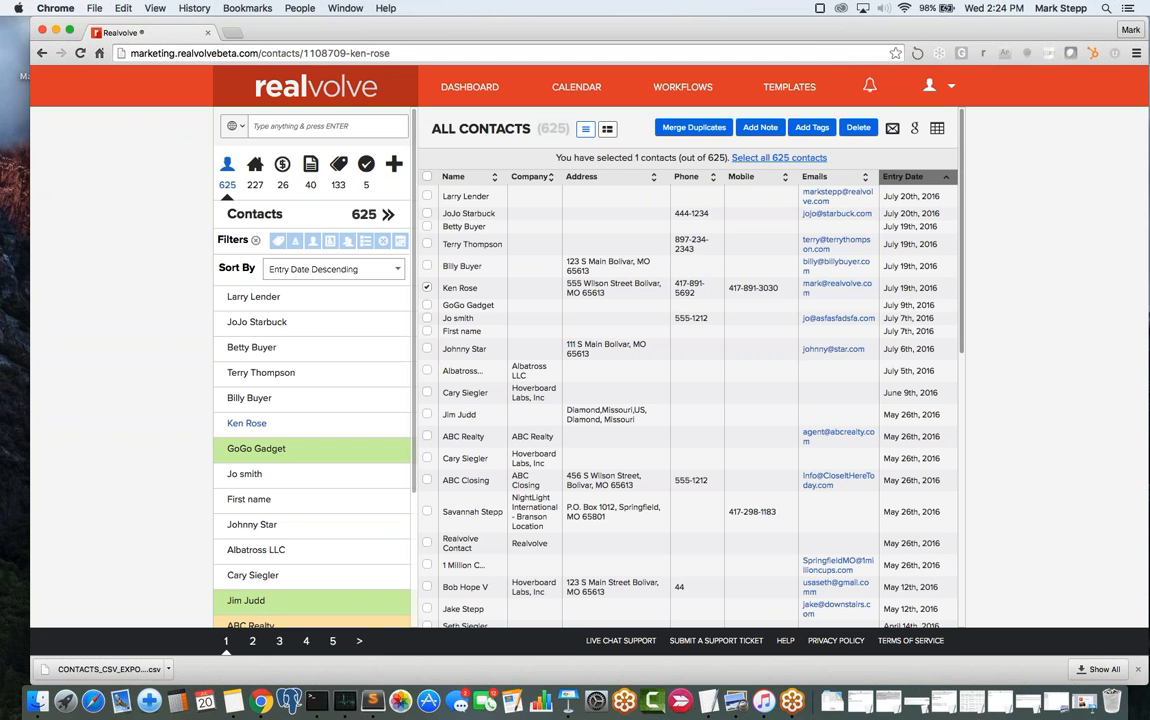
{"action": "left_click", "coordinate": [428, 319]}
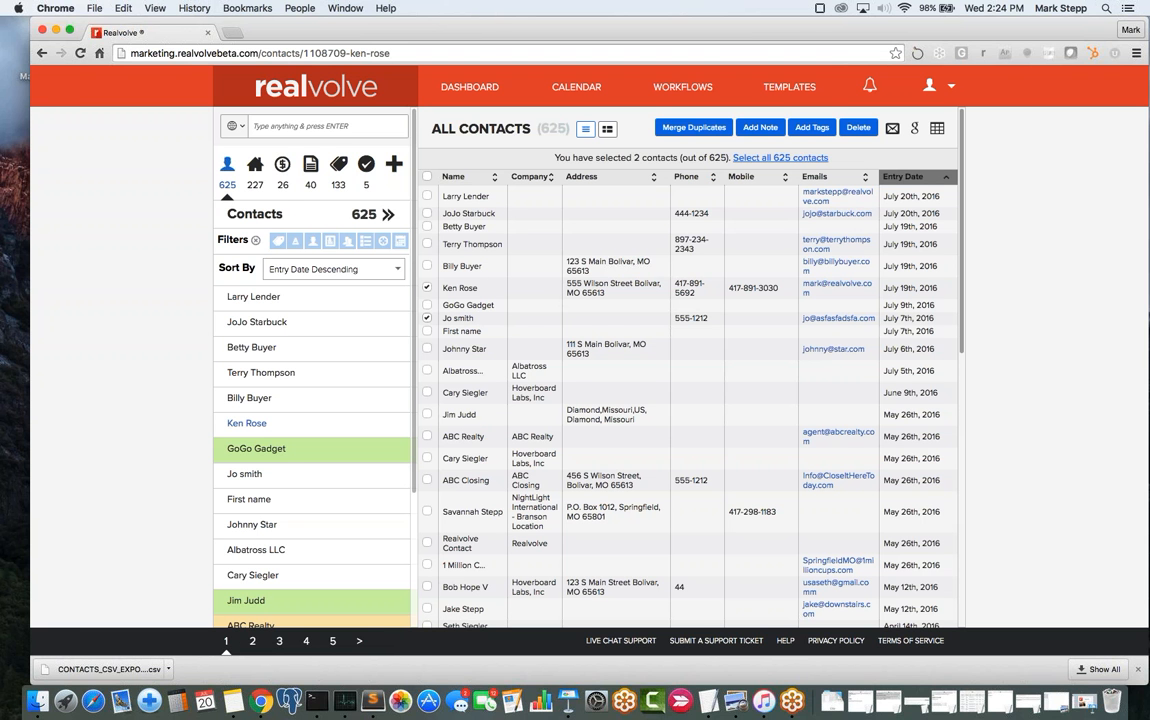
{"action": "left_click", "coordinate": [455, 289]}
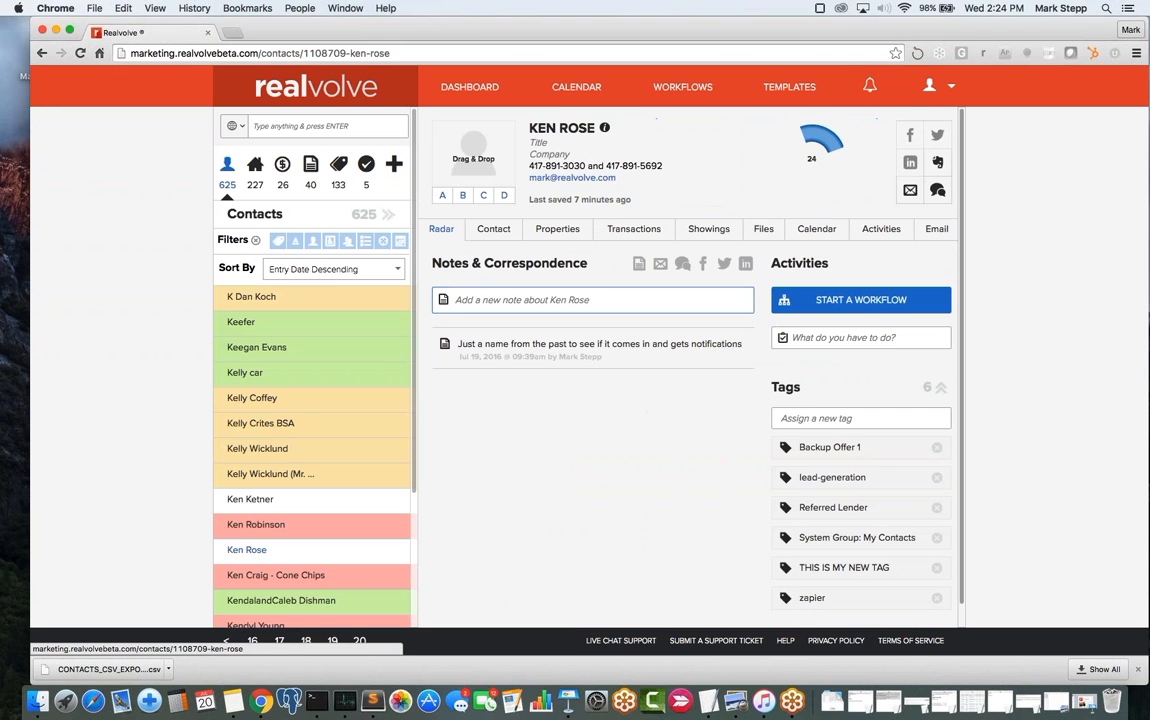
- Show the contact's Contact tab, reviewing home mobile, home phone, Work and Additional Info fields
{"action": "left_click", "coordinate": [505, 233]}
{"action": "left_click", "coordinate": [475, 343]}
{"action": "left_click", "coordinate": [530, 375]}
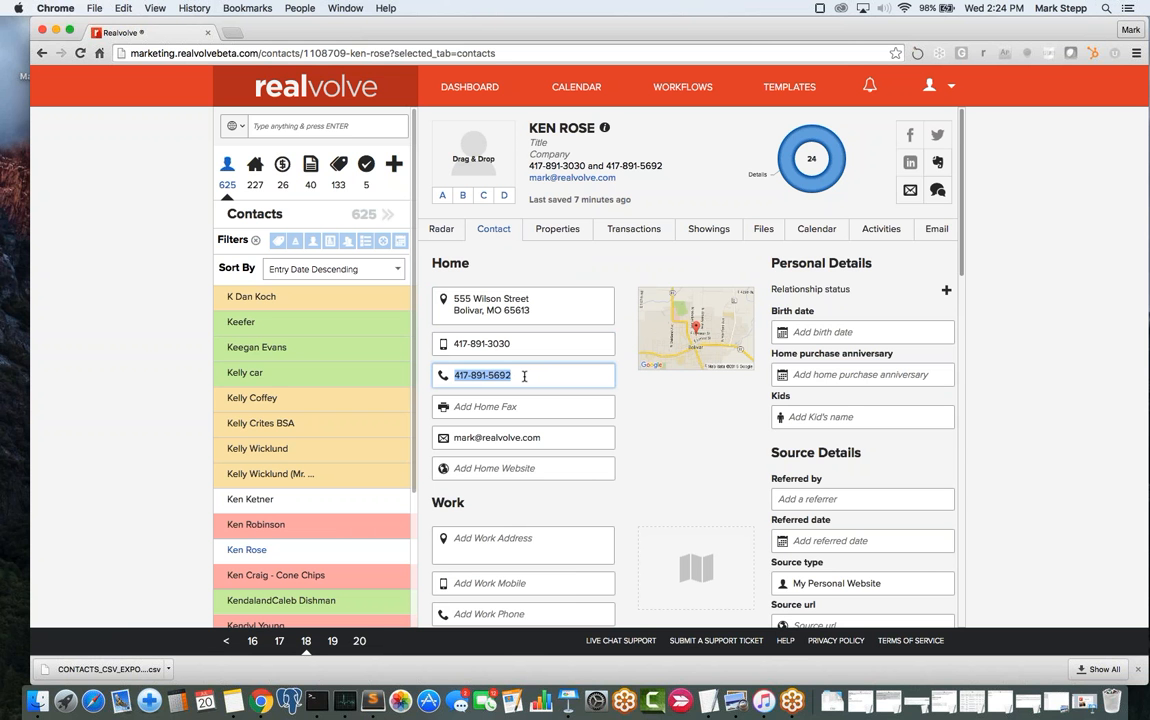
{"action": "scroll", "coordinate": [524, 375], "scroll_direction": "down", "scroll_amount": 5}
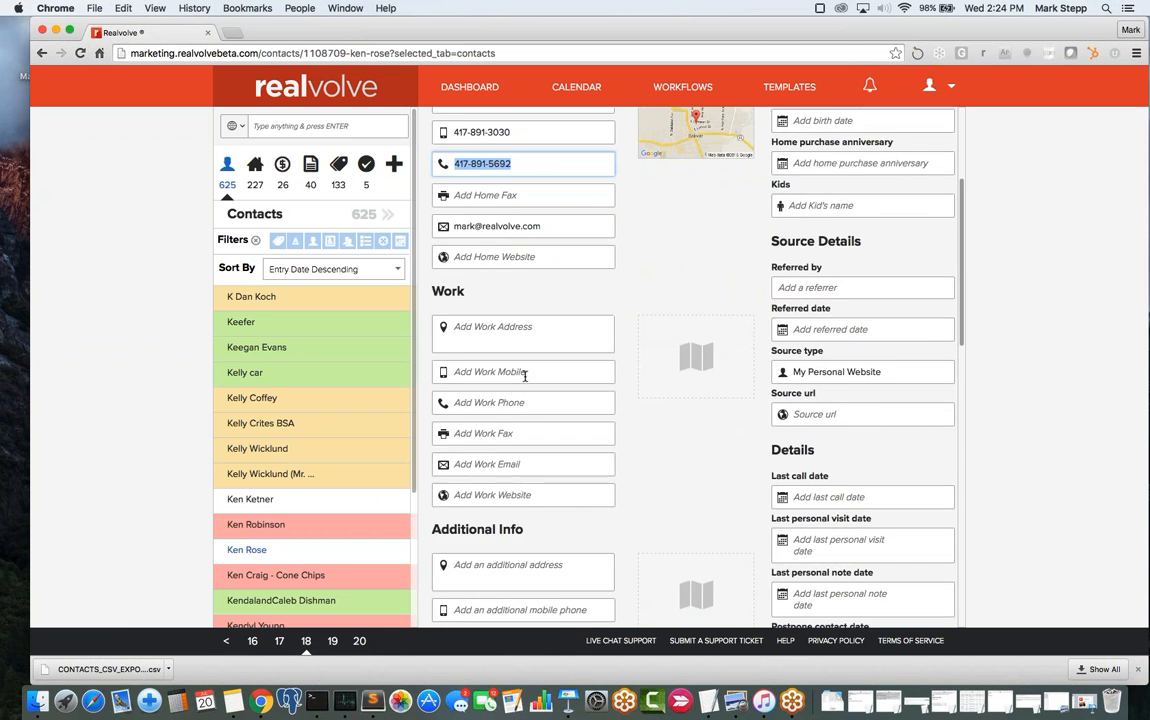
{"action": "scroll", "coordinate": [535, 575], "scroll_direction": "down", "scroll_amount": 2}
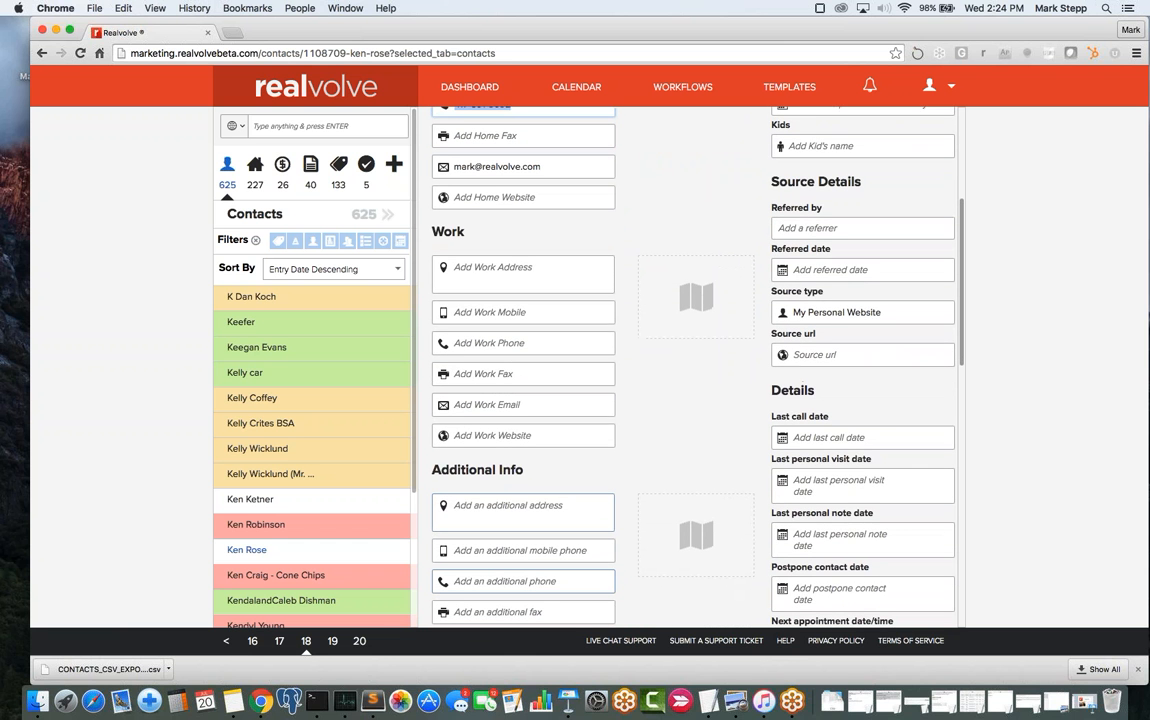
{"action": "left_click", "coordinate": [531, 581]}
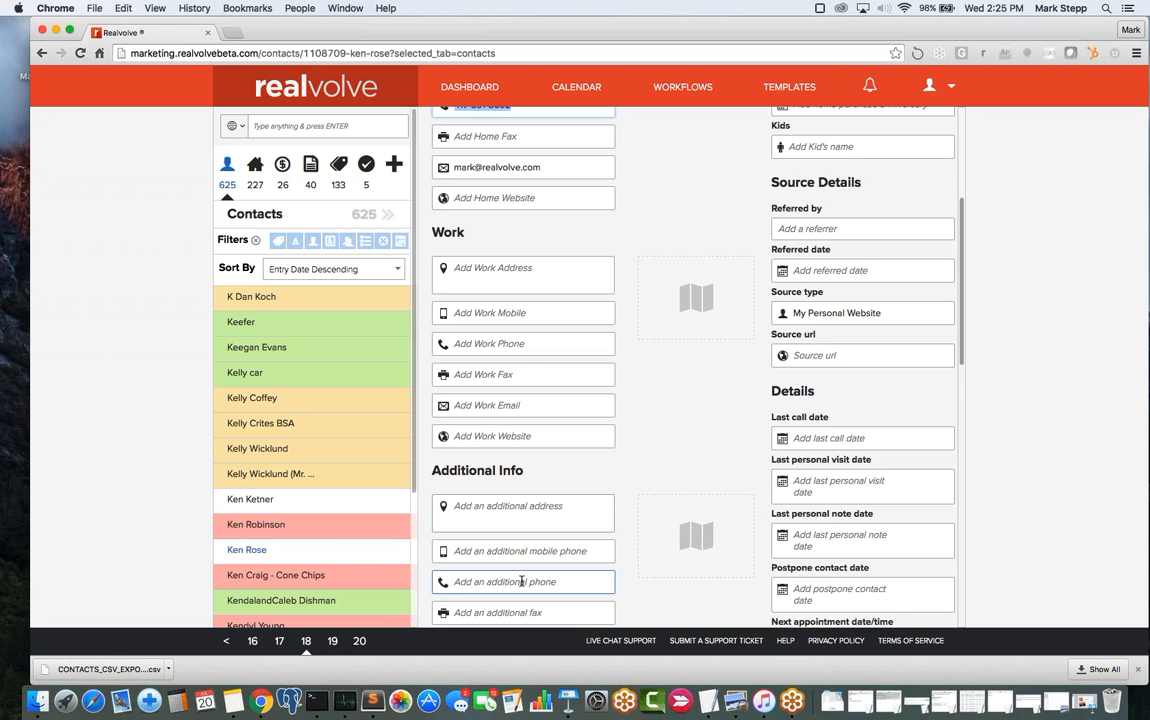
{"action": "scroll", "coordinate": [838, 500], "scroll_direction": "up", "scroll_amount": 5}
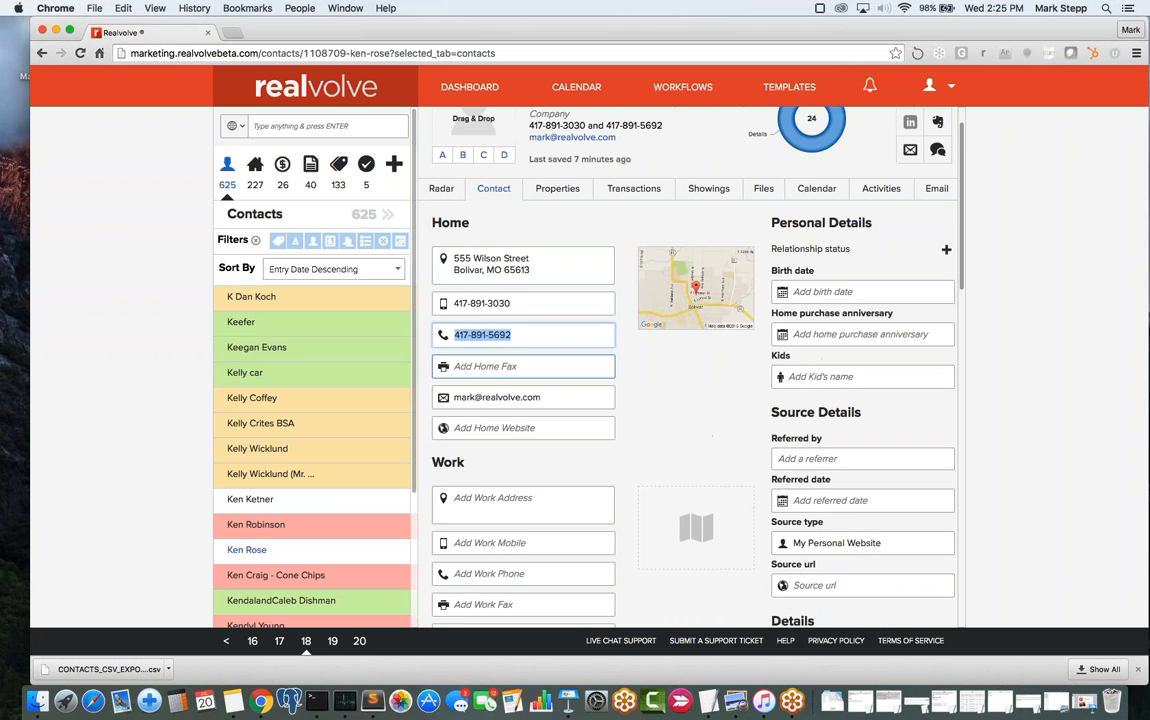
{"action": "scroll", "coordinate": [535, 381], "scroll_direction": "up", "scroll_amount": 1}
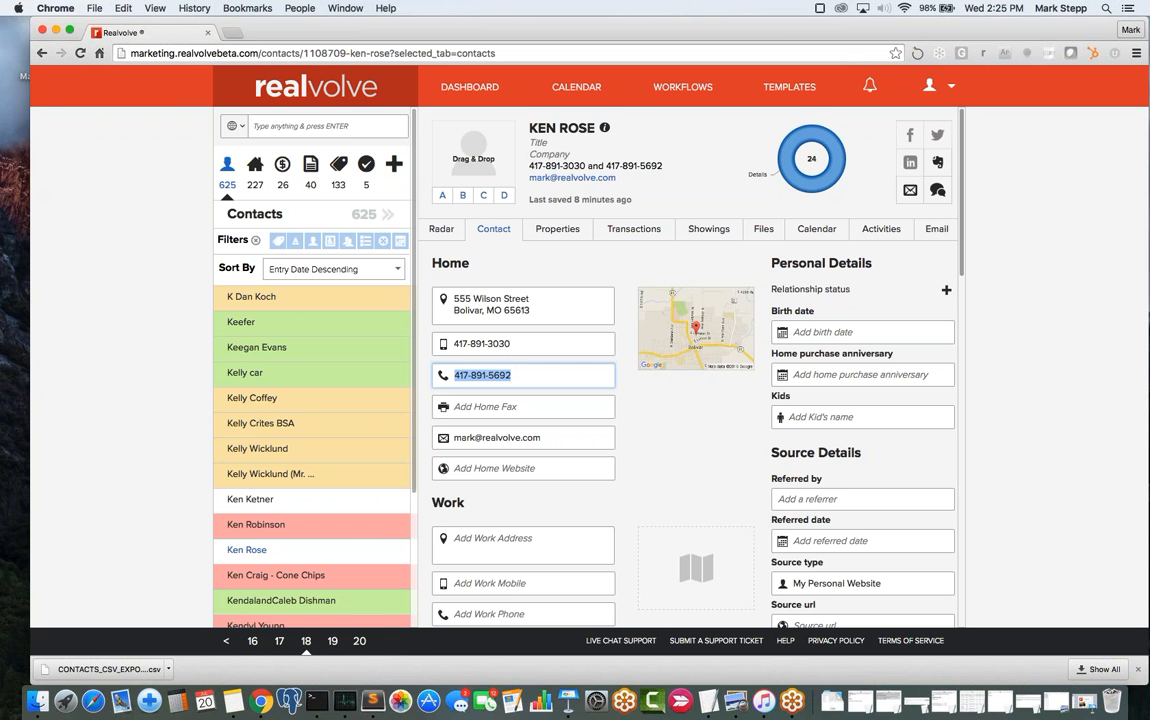
- Add a Married relationship status, entering the spouse's full name as a new related contact
{"action": "left_click", "coordinate": [947, 291]}
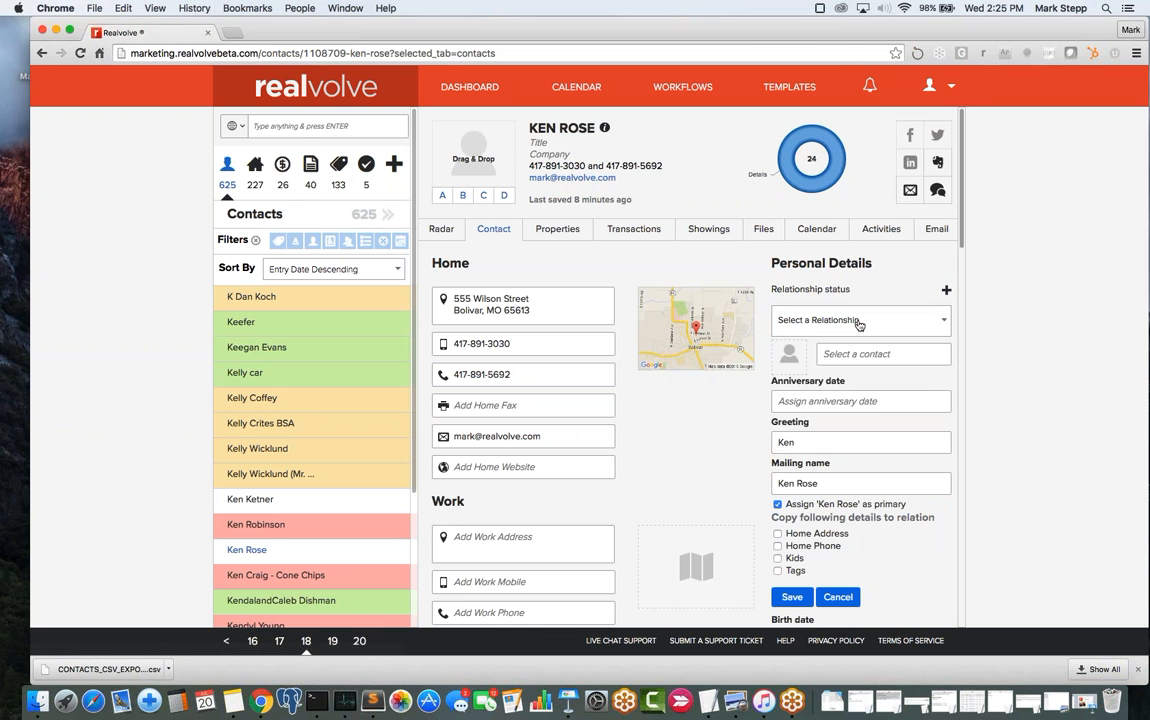
{"action": "left_click", "coordinate": [858, 321]}
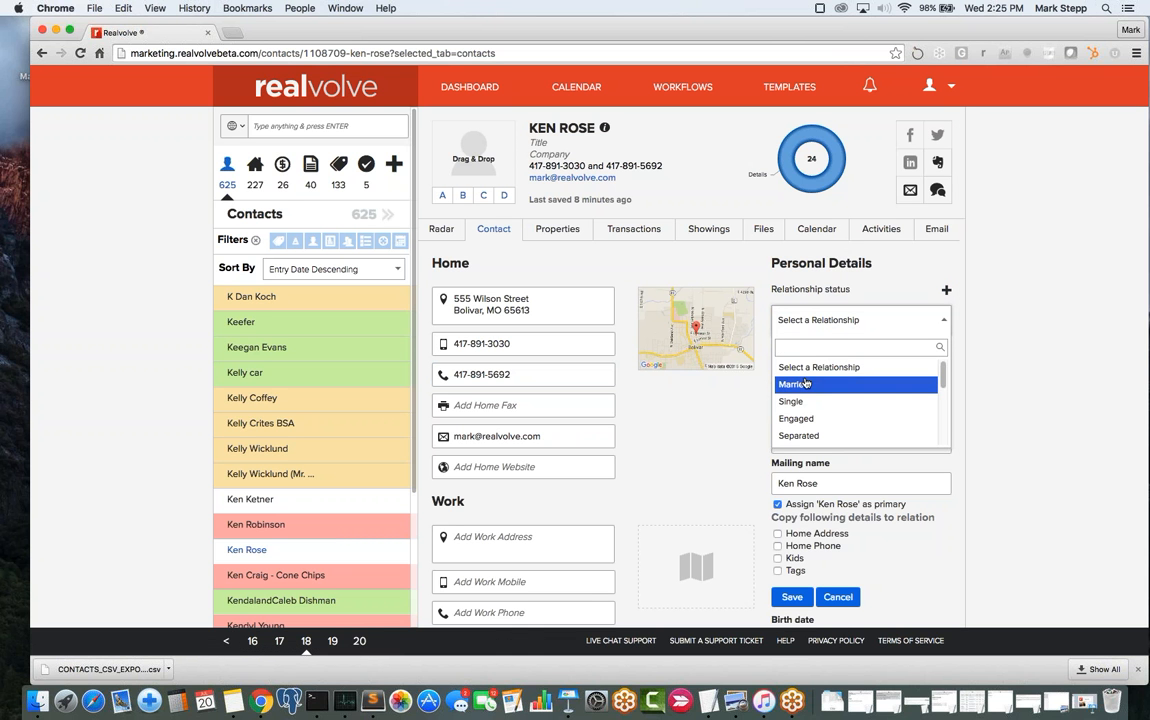
{"action": "left_click", "coordinate": [792, 386]}
{"action": "left_click", "coordinate": [860, 354]}
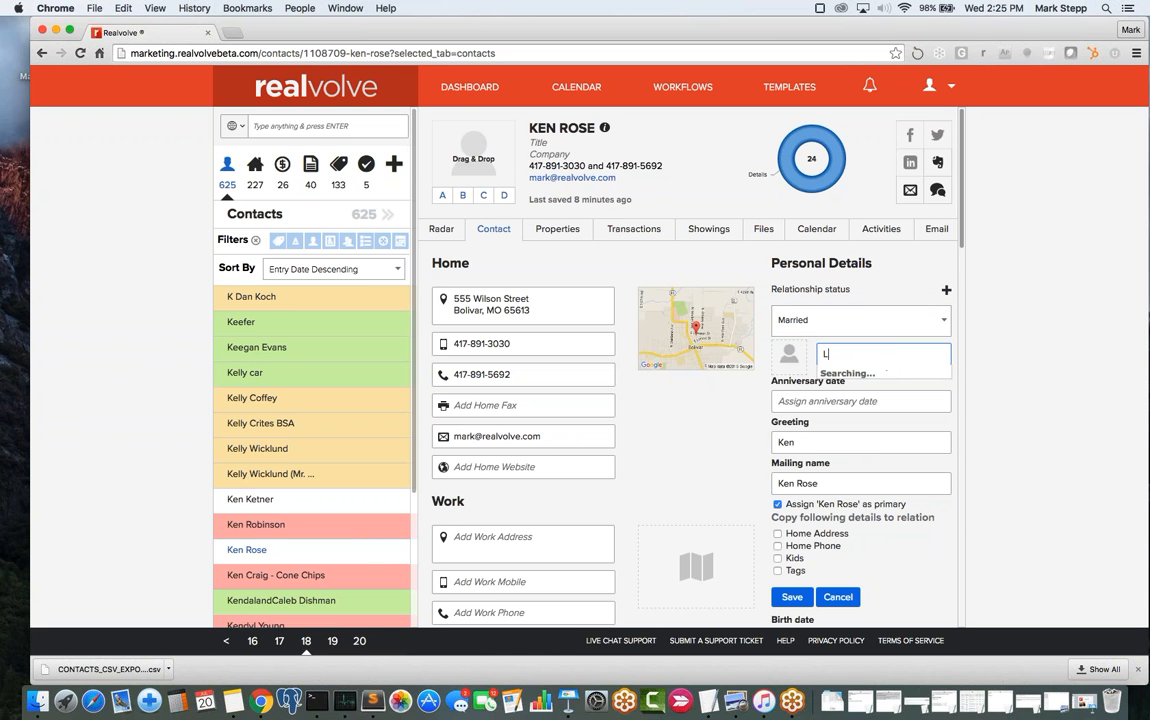
{"action": "key", "text": "Return"}
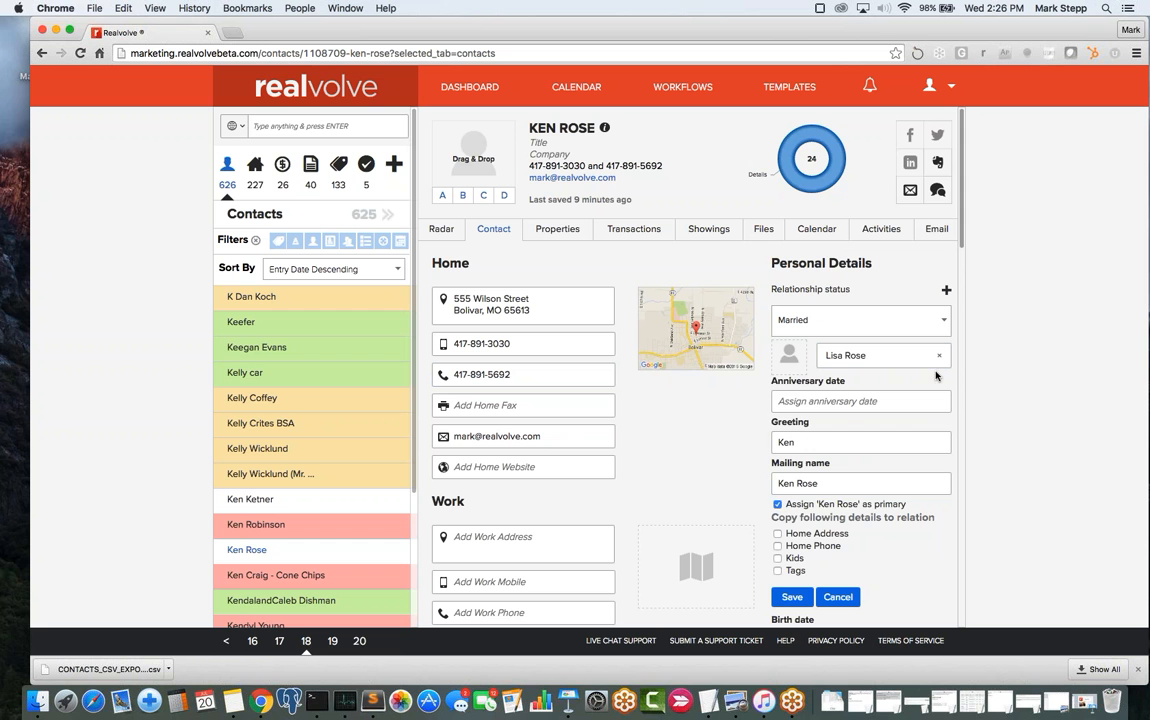
- Copy home address, home phone, kids and tags to the spouse, save, and open her record
{"action": "left_click", "coordinate": [778, 446]}
{"action": "left_click", "coordinate": [777, 534]}
{"action": "left_click", "coordinate": [777, 547]}
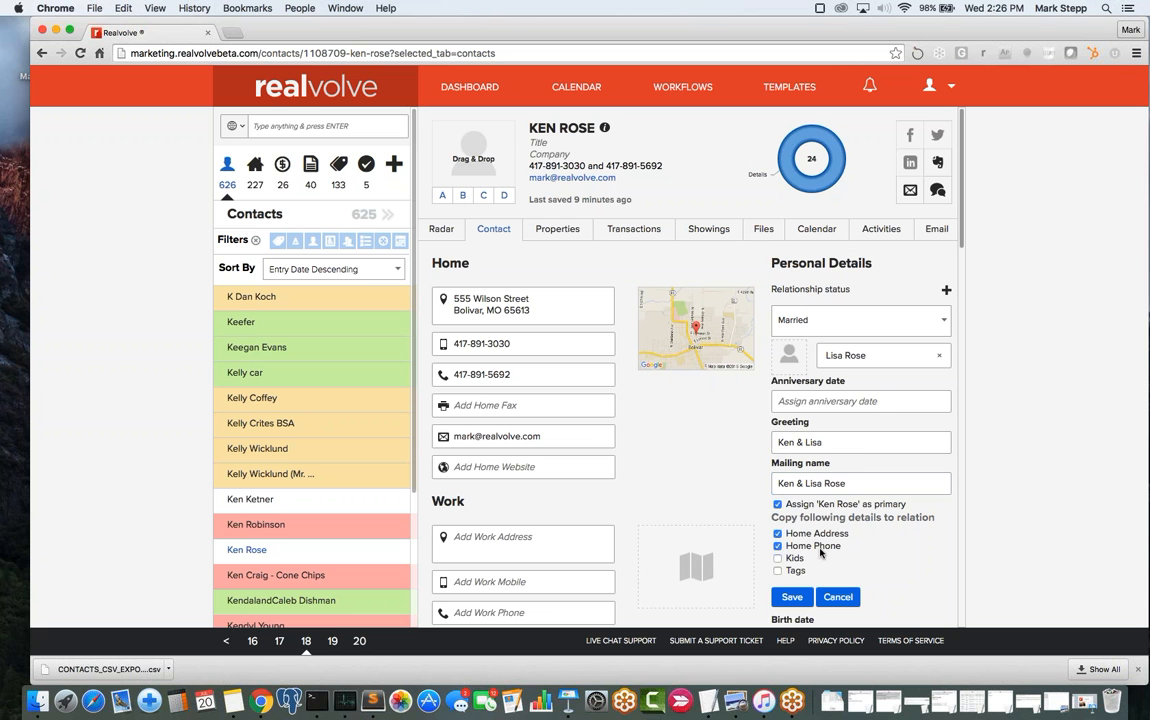
{"action": "left_click", "coordinate": [777, 558]}
{"action": "left_click", "coordinate": [777, 570]}
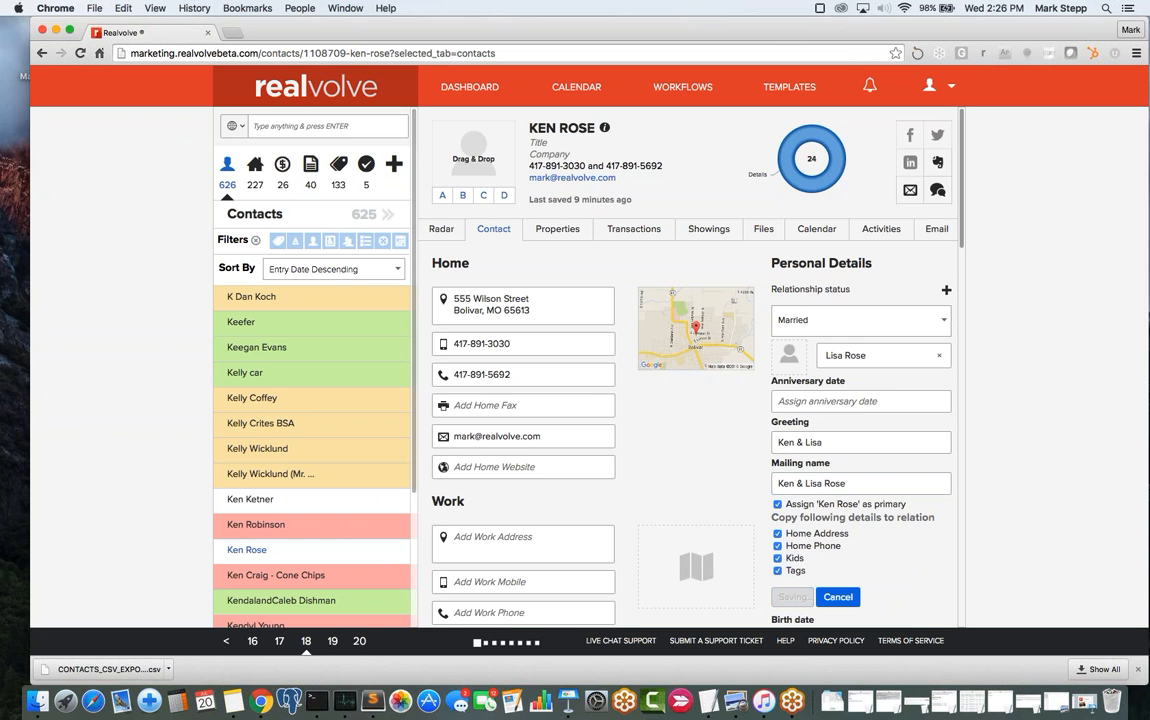
{"action": "left_click", "coordinate": [790, 597]}
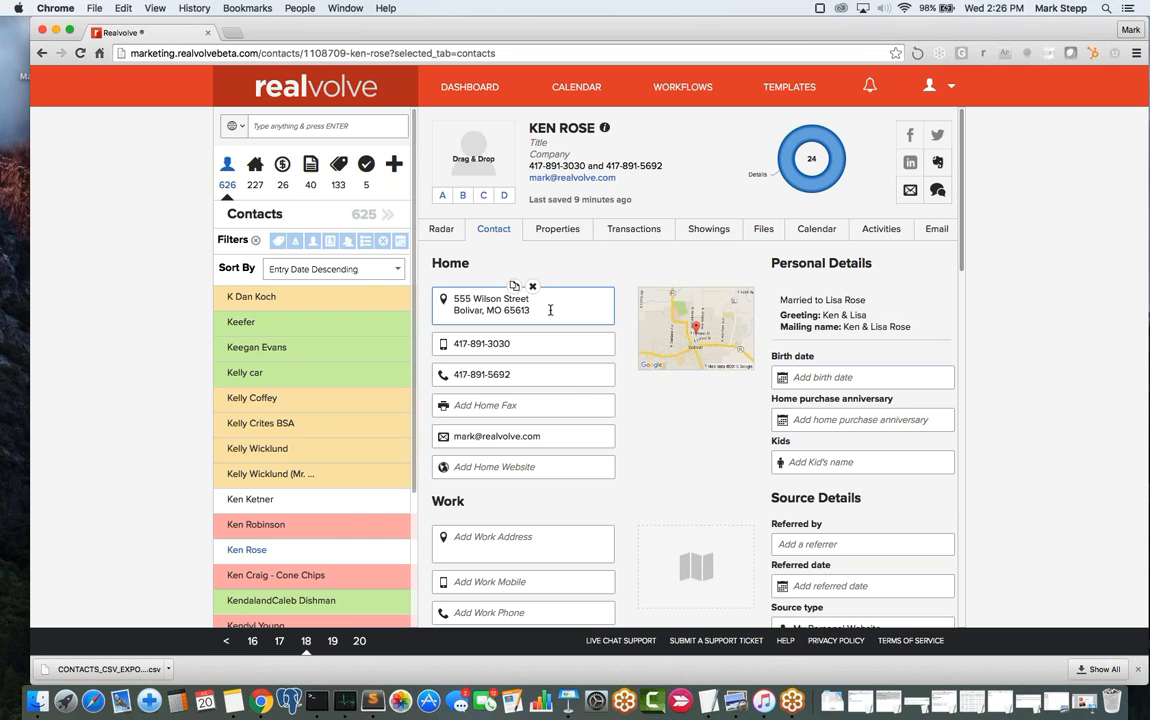
{"action": "left_click", "coordinate": [487, 376]}
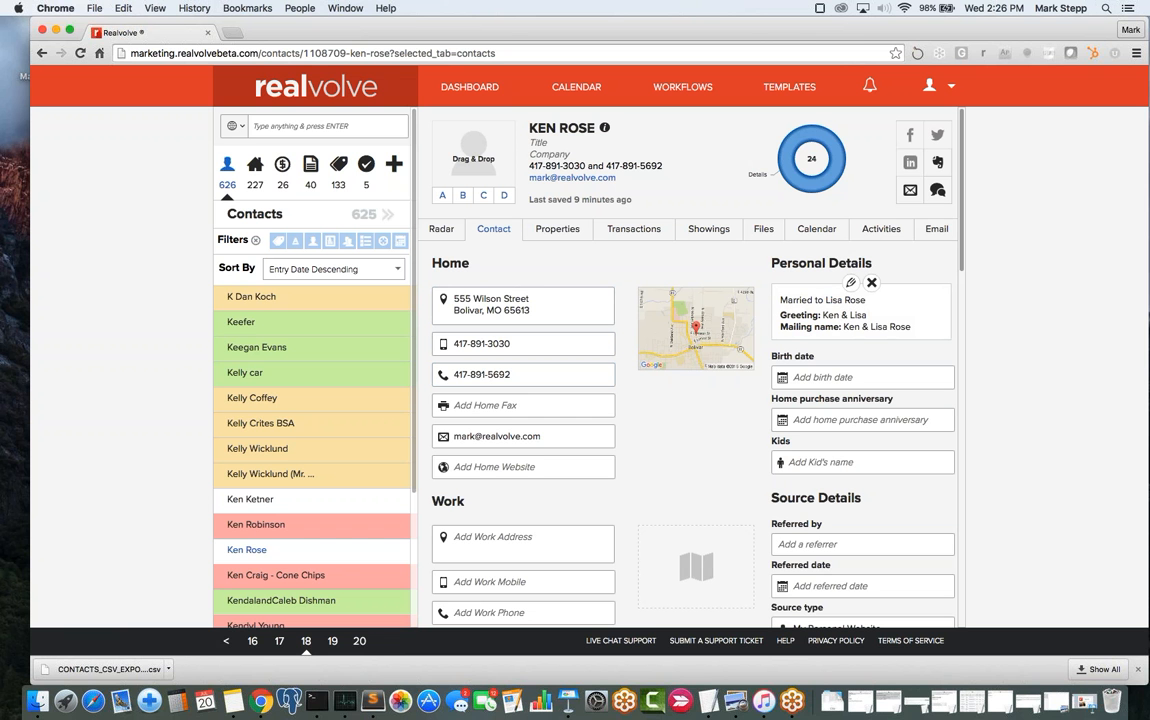
{"action": "left_click", "coordinate": [843, 301]}
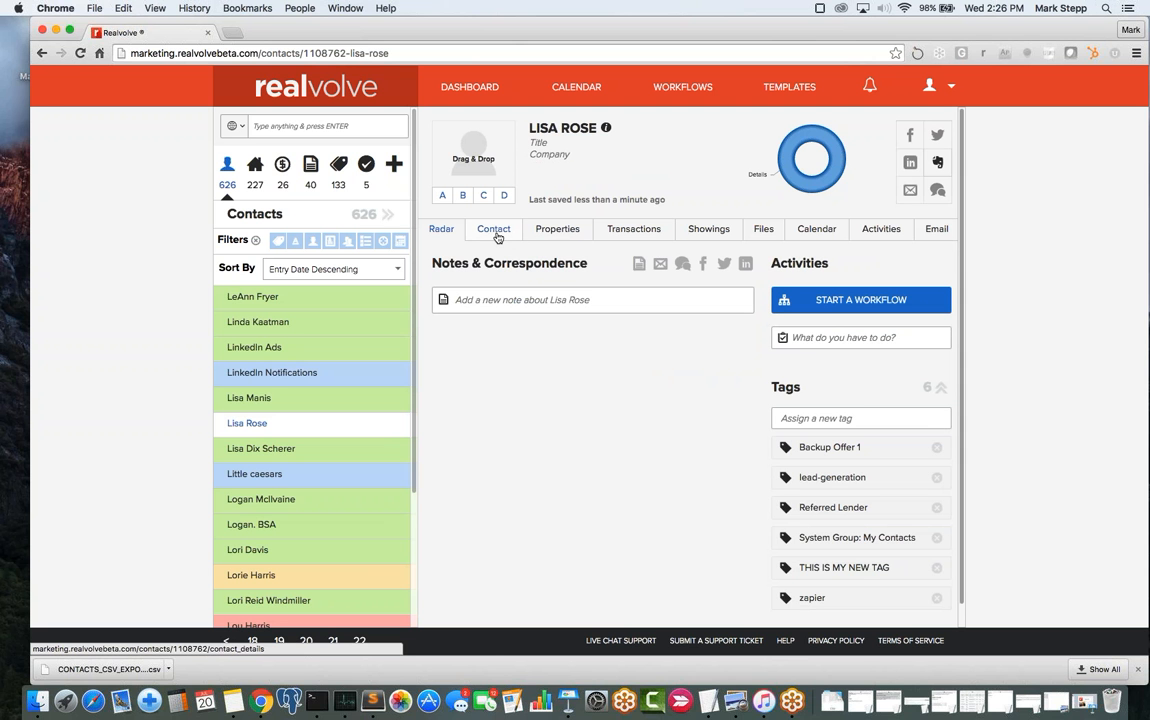
- Enter the spouse's home mobile number on her Contact tab and save it
{"action": "left_click", "coordinate": [495, 233]}
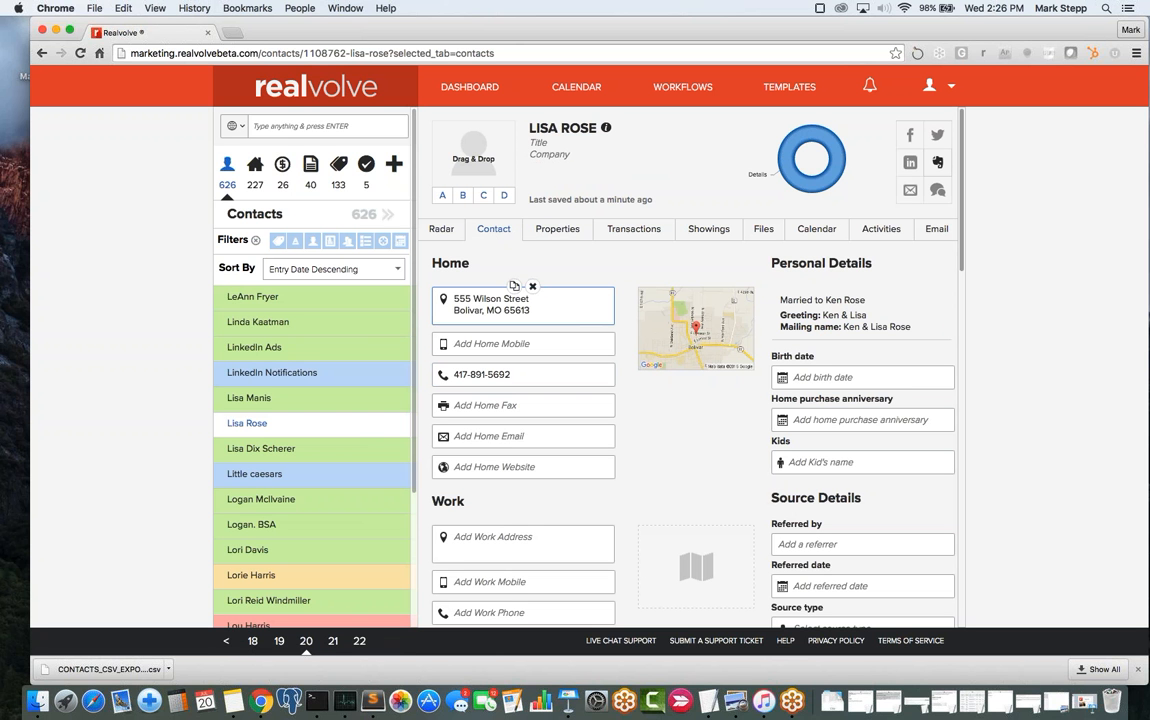
{"action": "left_click", "coordinate": [491, 343]}
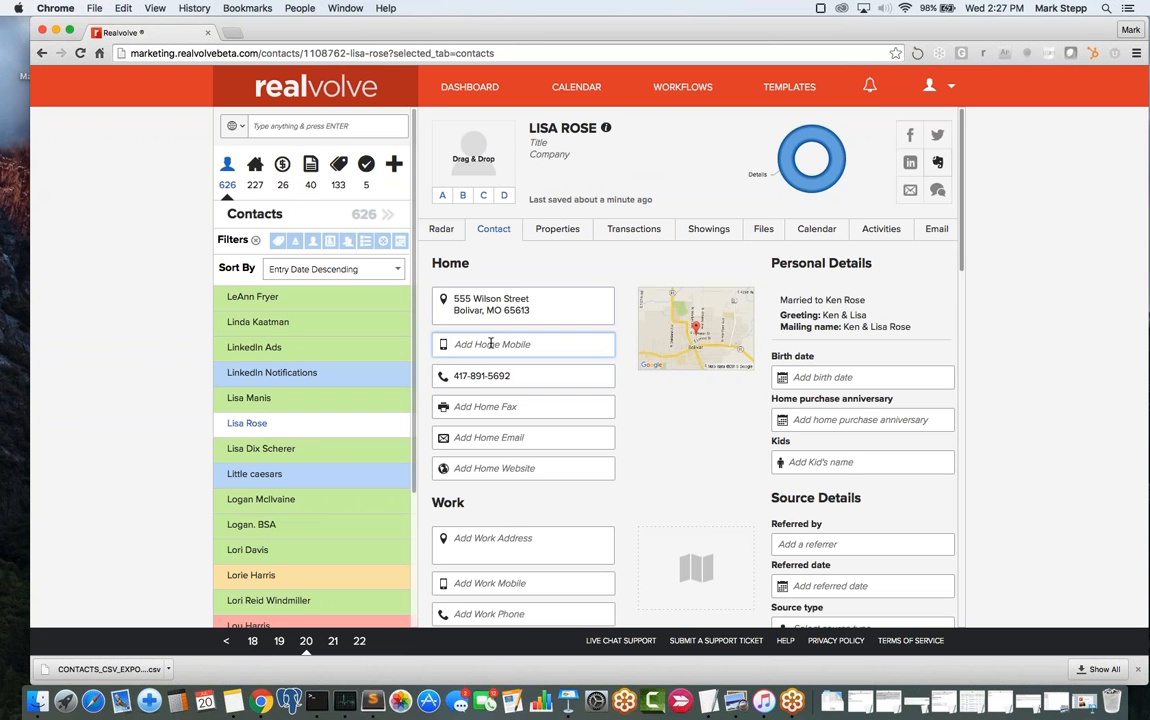
{"action": "type", "text": "555-1313"}
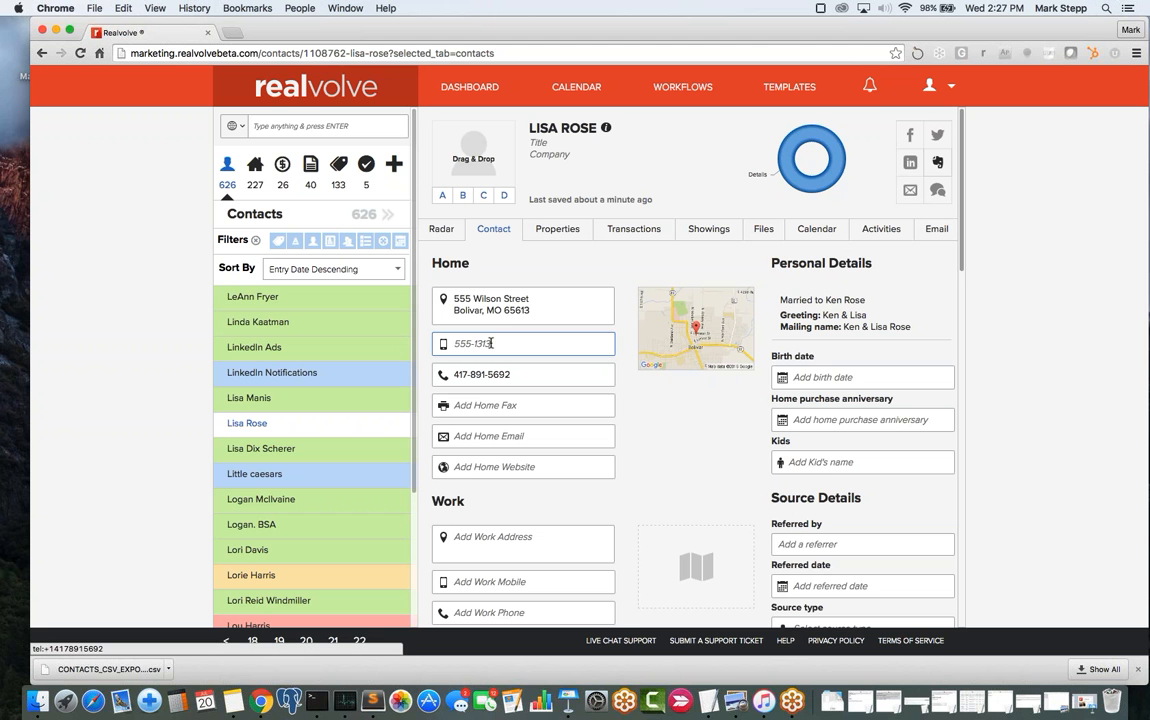
{"action": "left_click", "coordinate": [602, 404]}
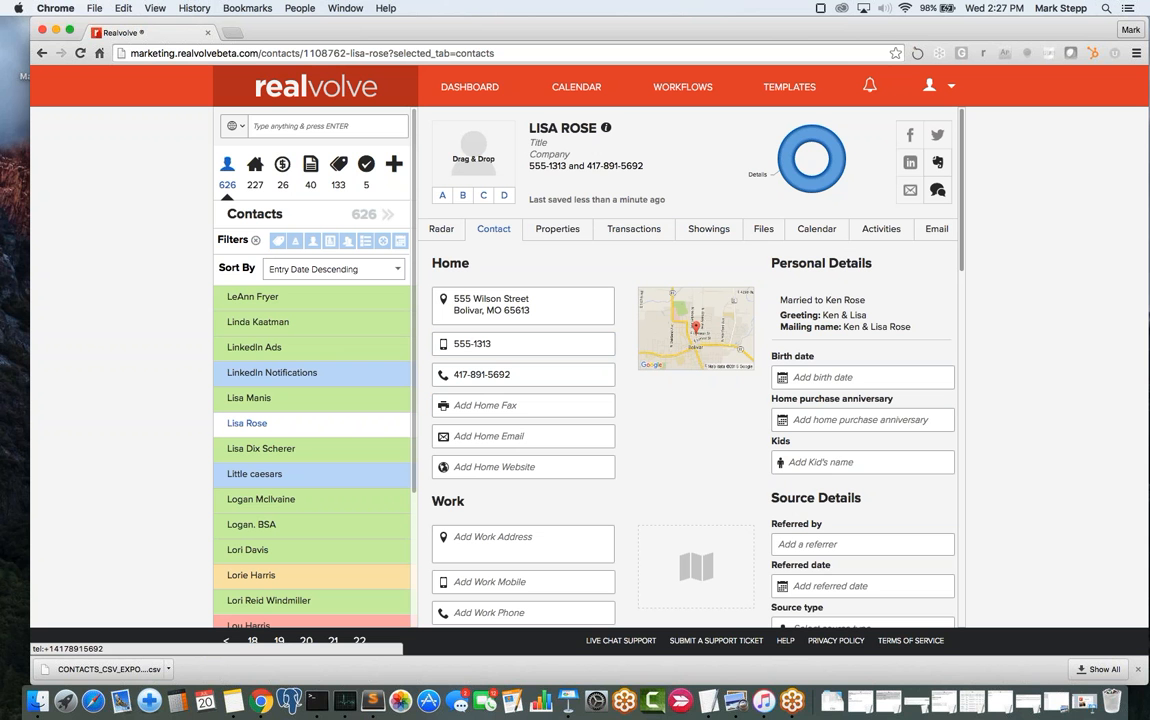
{"action": "mouse_move", "coordinate": [838, 313]}
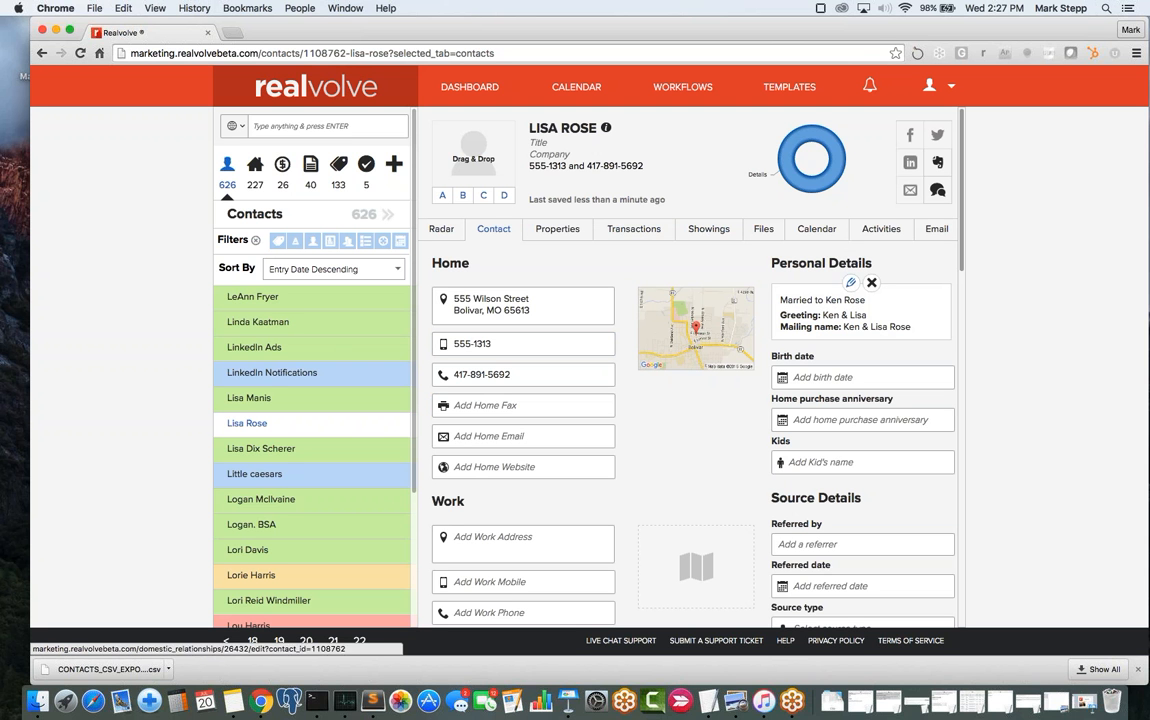
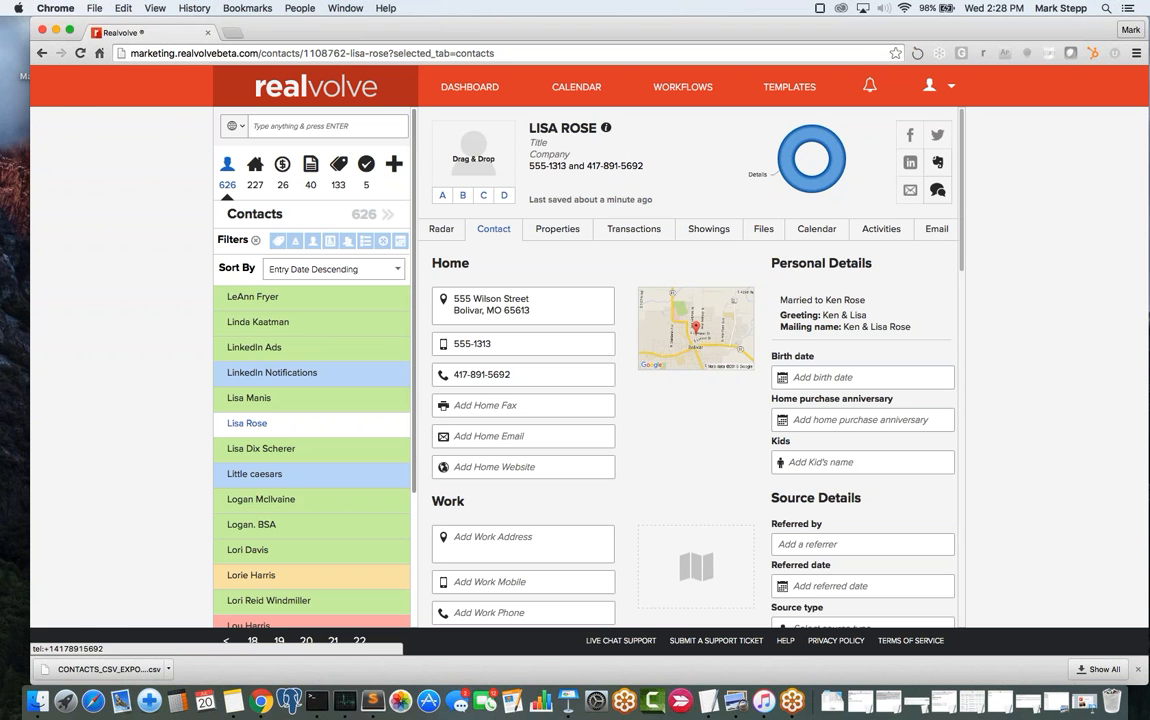
- Open the seventh contact from the full contact list and view its Radar overview of notes, activities and tags
{"action": "left_click", "coordinate": [223, 167]}
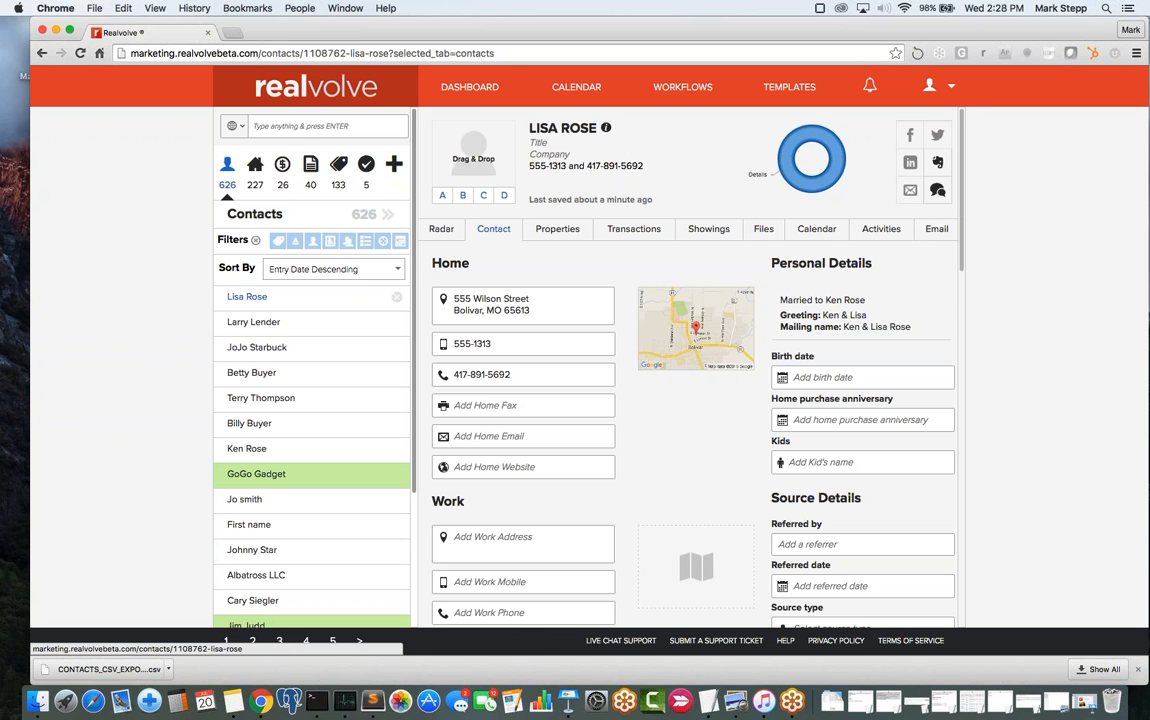
{"action": "left_click", "coordinate": [267, 450]}
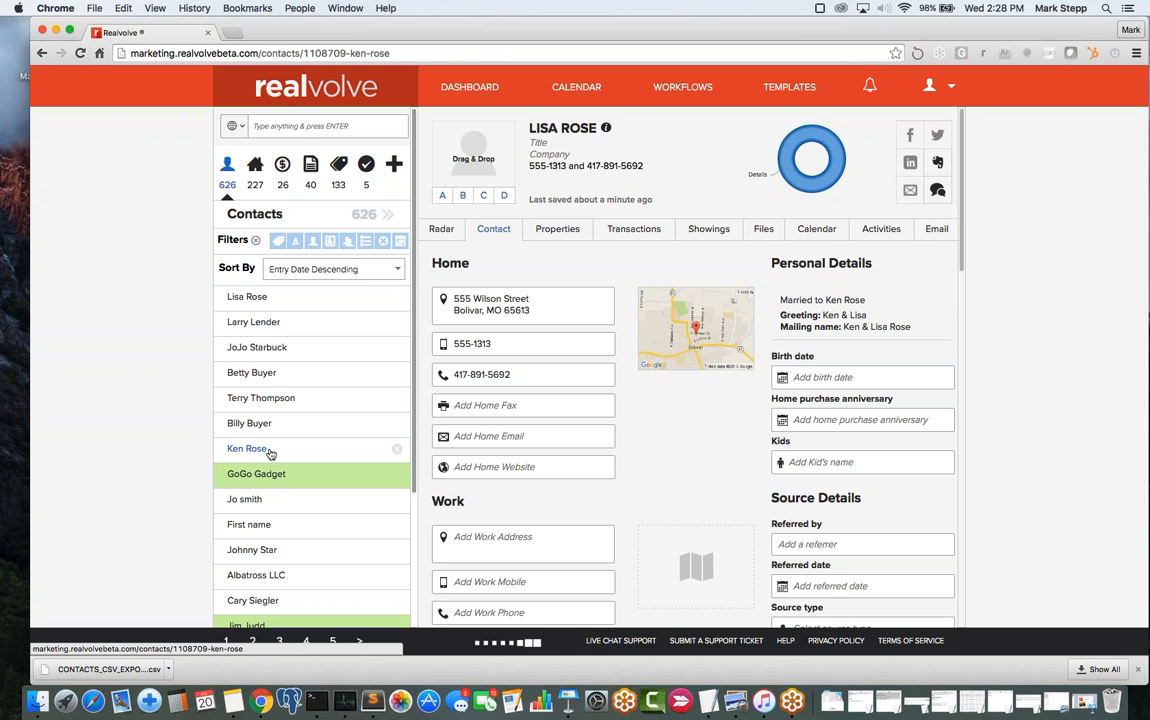
{"action": "triple_click", "coordinate": [569, 437]}
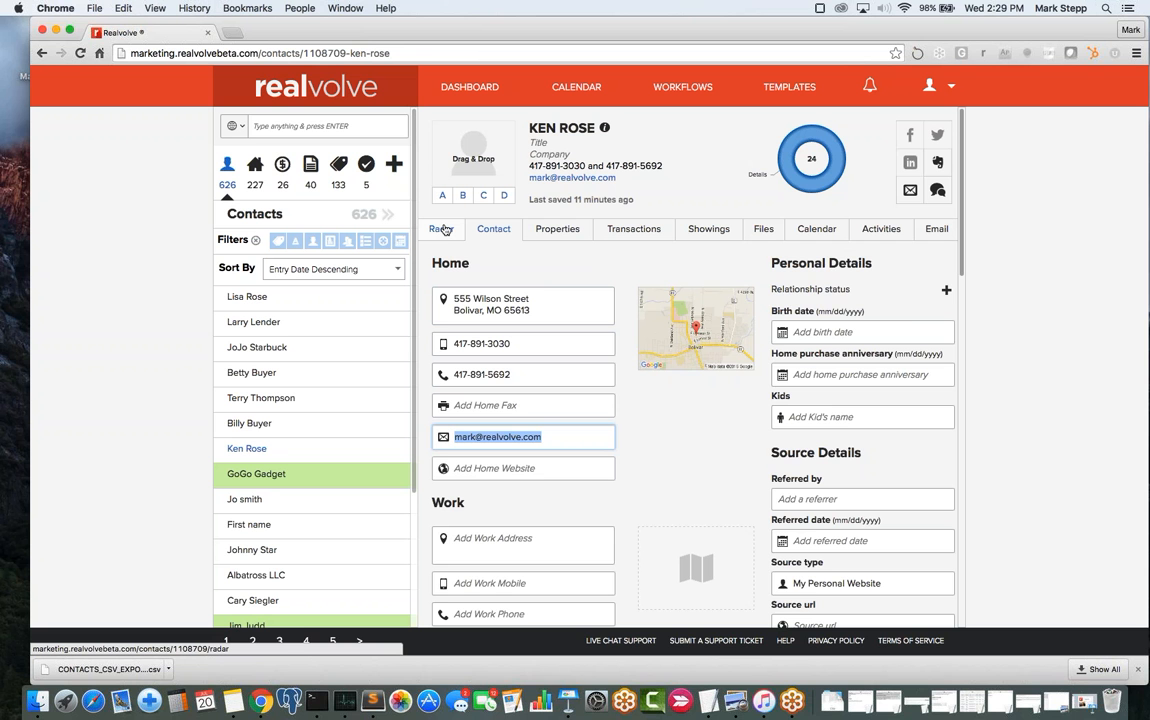
{"action": "left_click", "coordinate": [442, 229]}
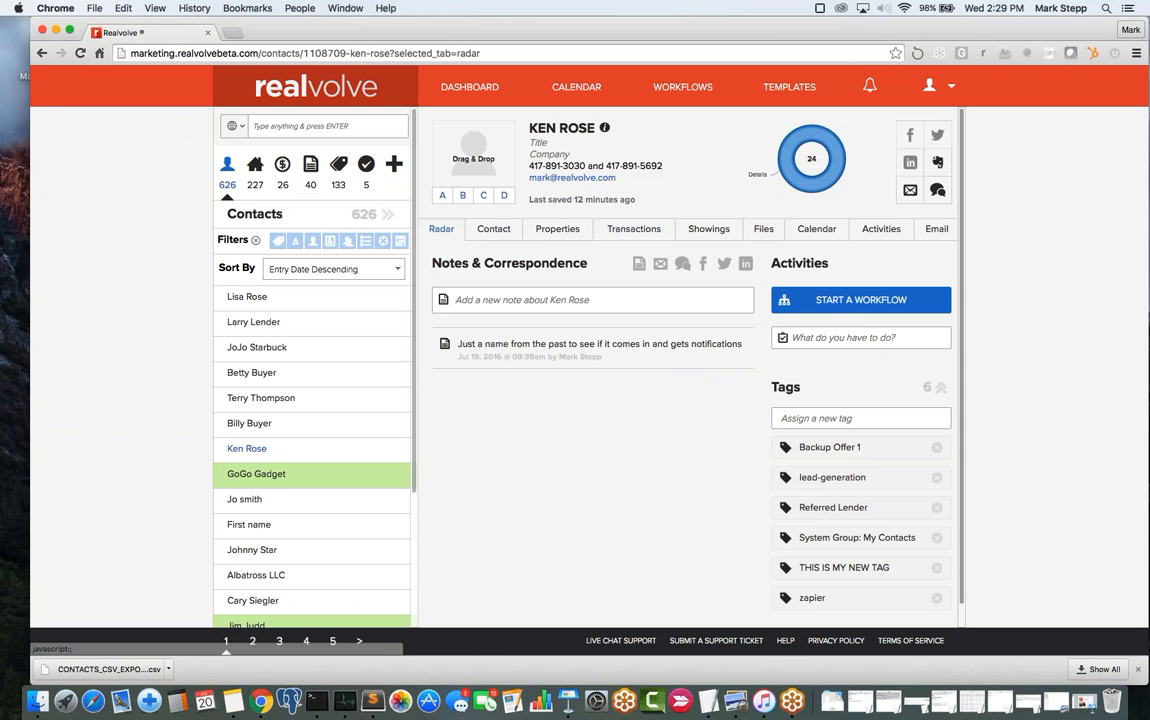
- Start the 00 - New Lead To Lender workflow for this contact and continue to its activities
{"action": "left_click", "coordinate": [845, 300]}
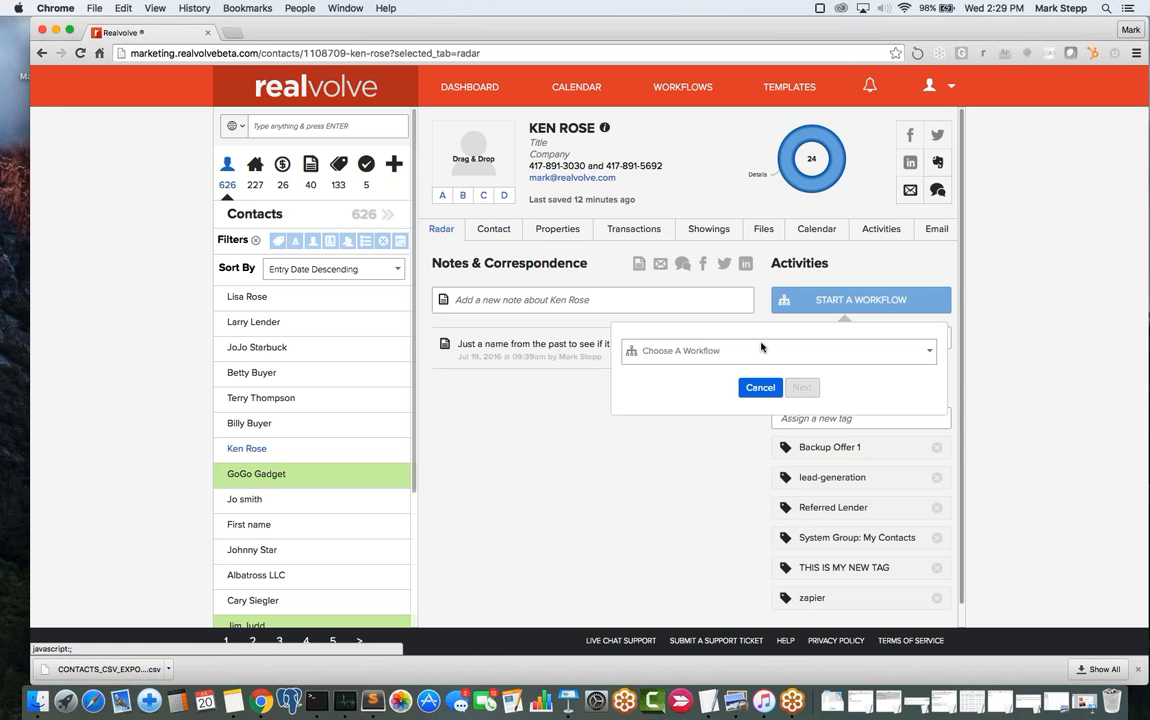
{"action": "left_click", "coordinate": [689, 360]}
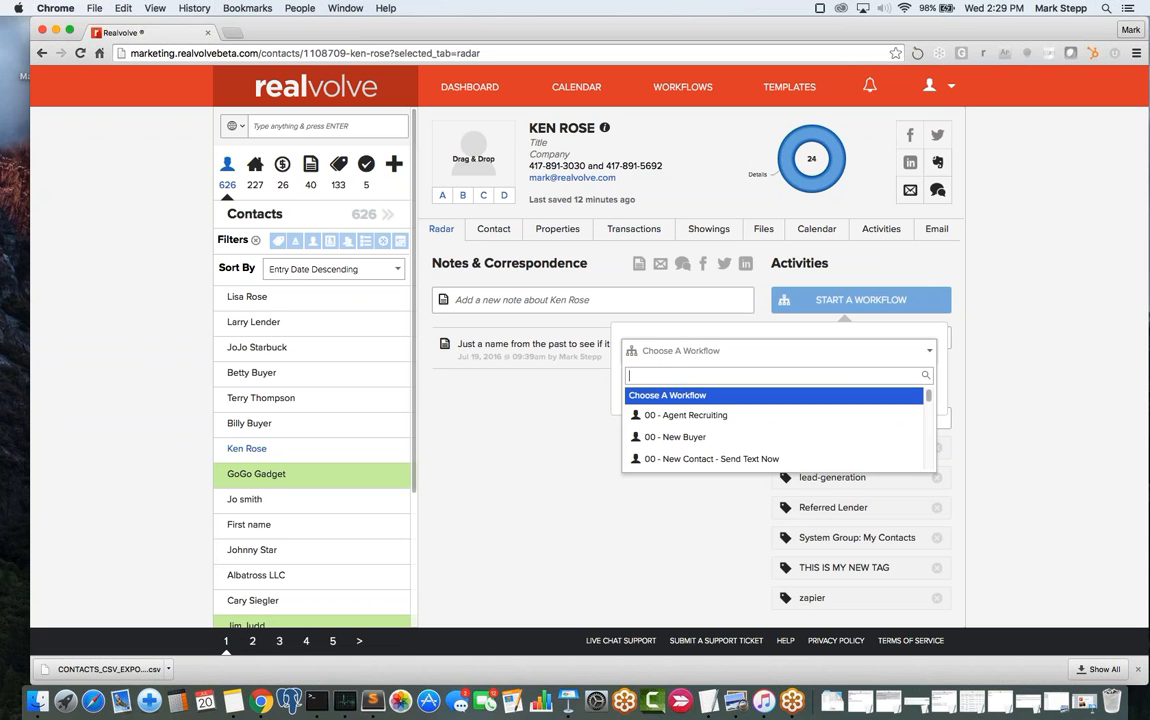
{"action": "left_click_drag", "start_coordinate": [930, 397], "coordinate": [930, 405]}
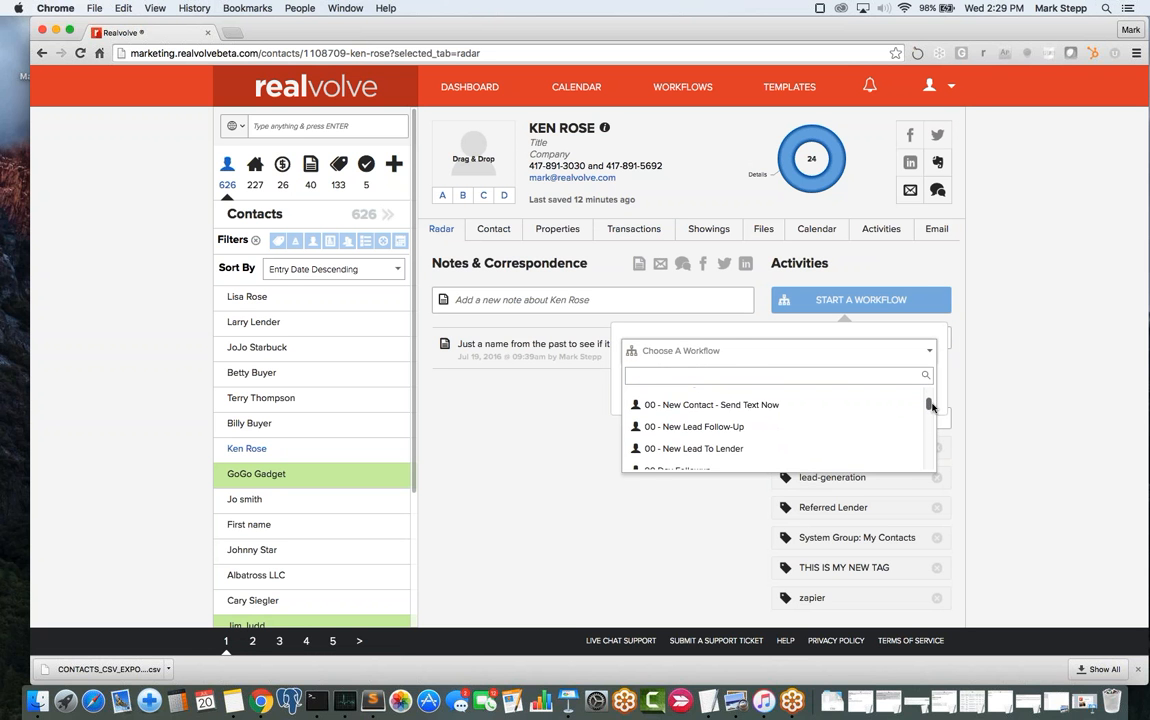
{"action": "left_click", "coordinate": [683, 453]}
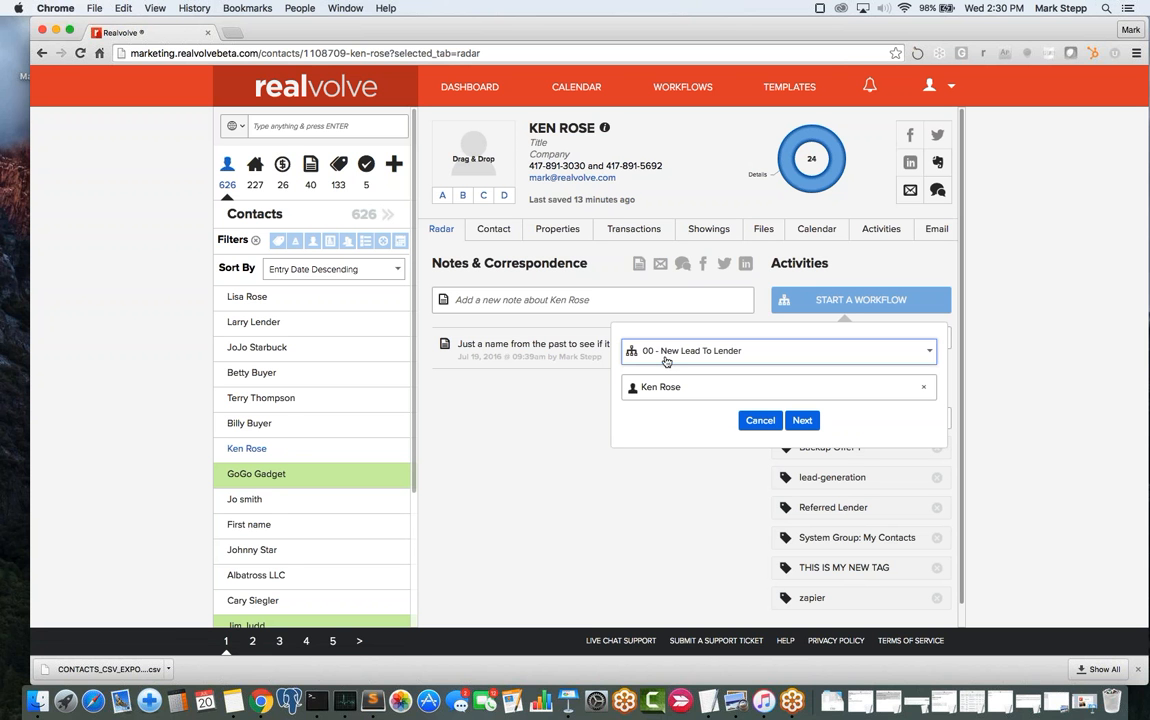
{"action": "left_click", "coordinate": [810, 421]}
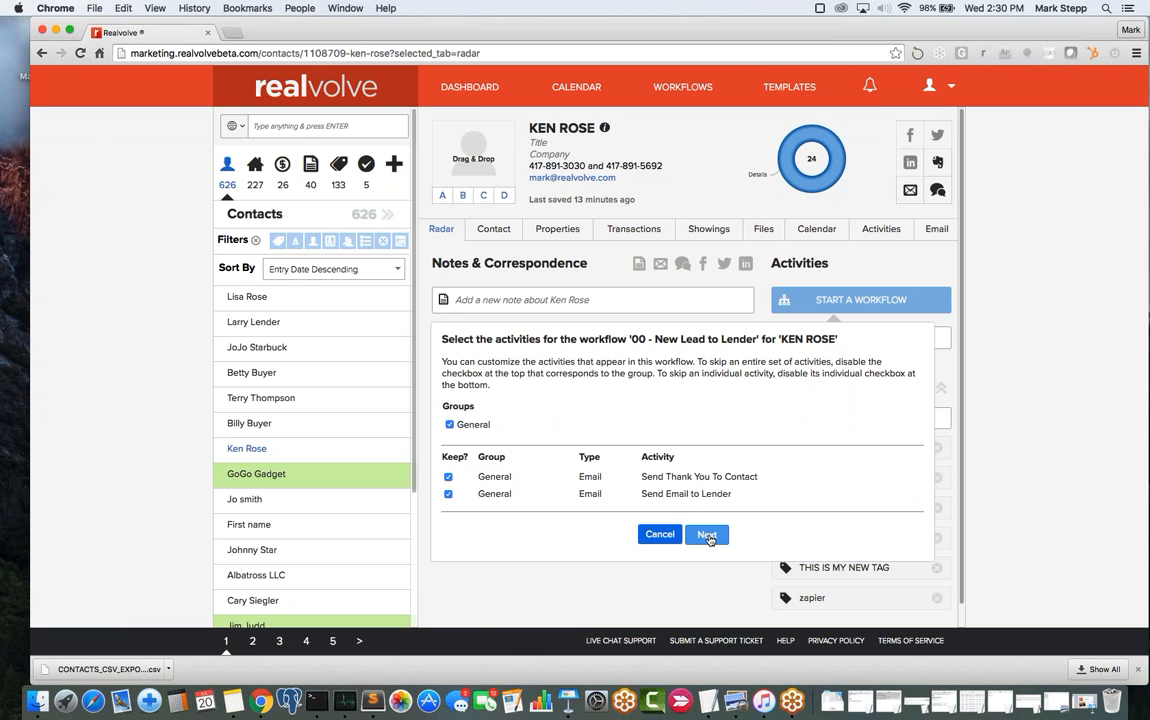
- Keep both email activities, accept the Jul 20, 2016 dates, and finish launching the workflow
{"action": "left_click", "coordinate": [706, 535]}
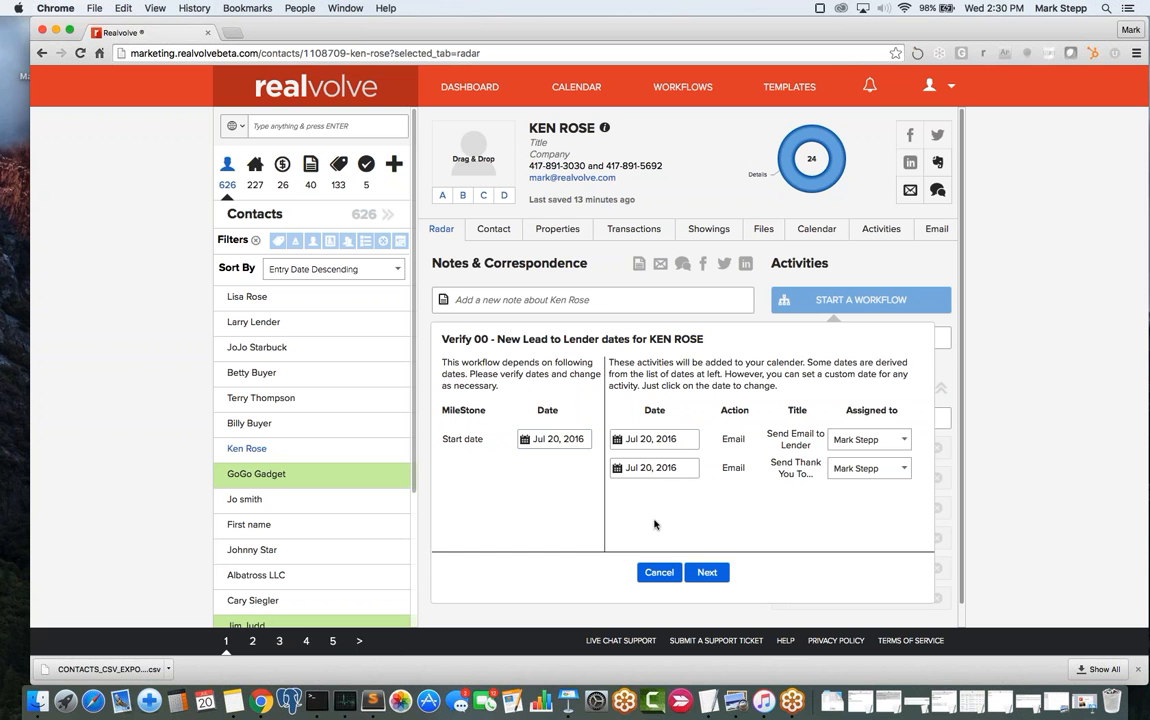
{"action": "left_click", "coordinate": [708, 573]}
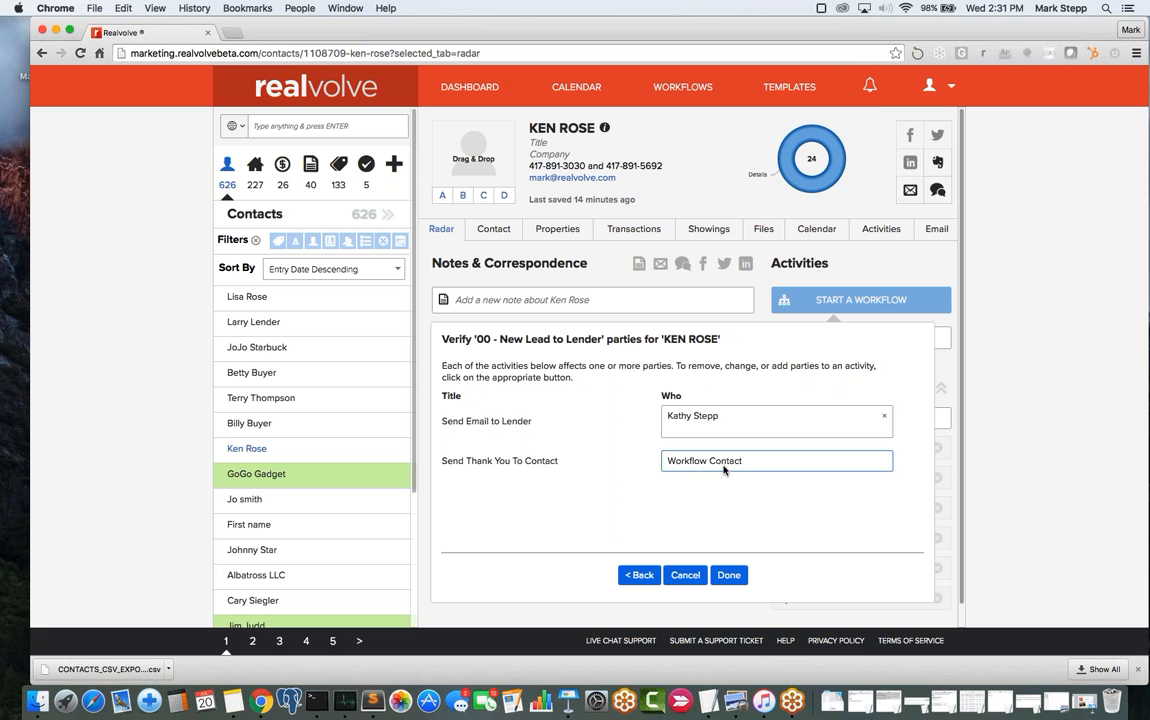
{"action": "left_click", "coordinate": [728, 575]}
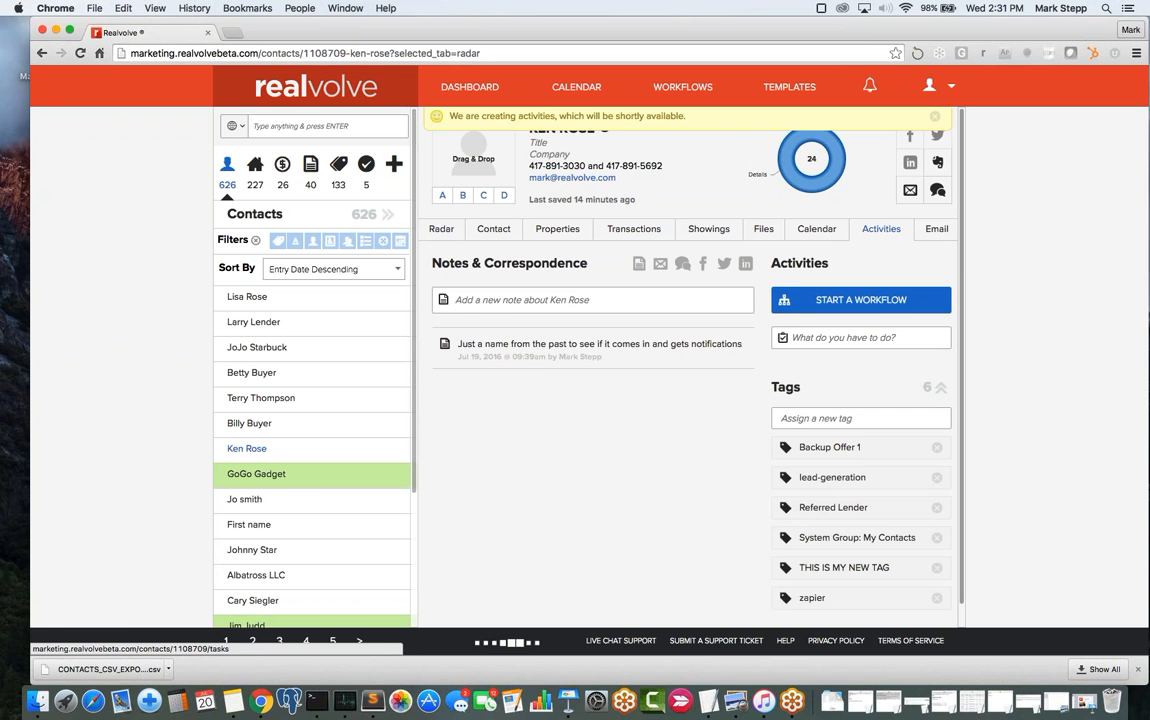
- List the contact's incomplete activities and run the send-email action on Send Thank You To Contact
{"action": "left_click", "coordinate": [880, 229]}
{"action": "left_click", "coordinate": [869, 266]}
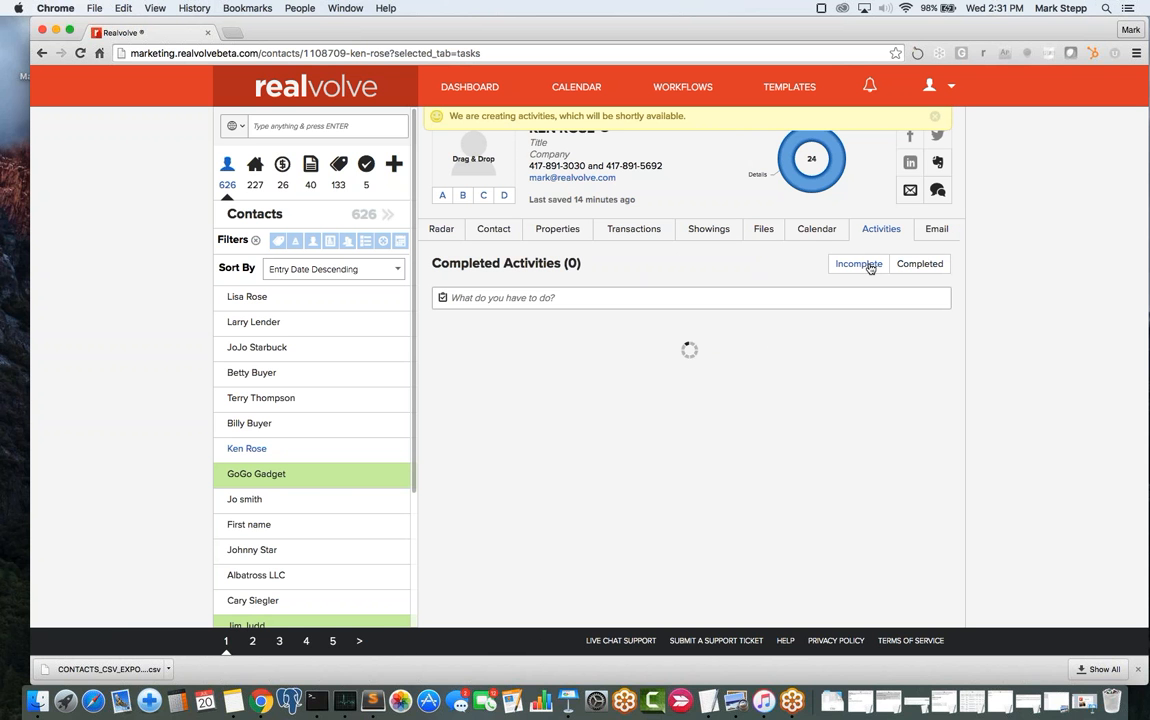
{"action": "mouse_move", "coordinate": [667, 419]}
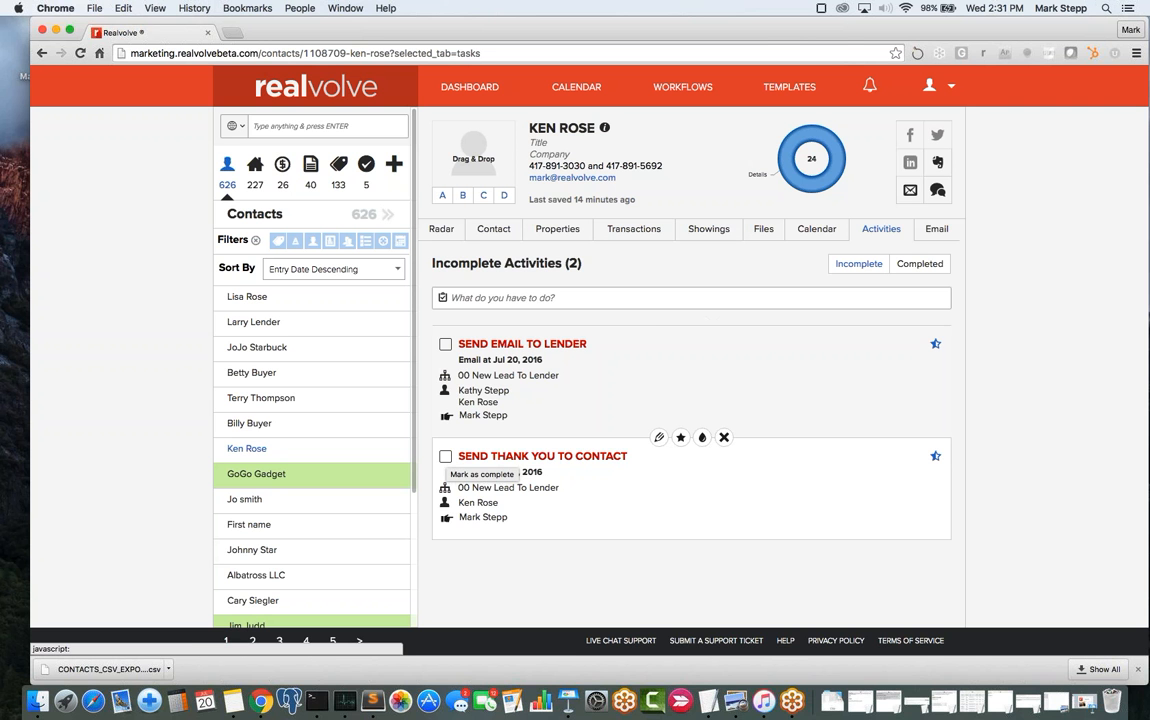
{"action": "left_click", "coordinate": [446, 457]}
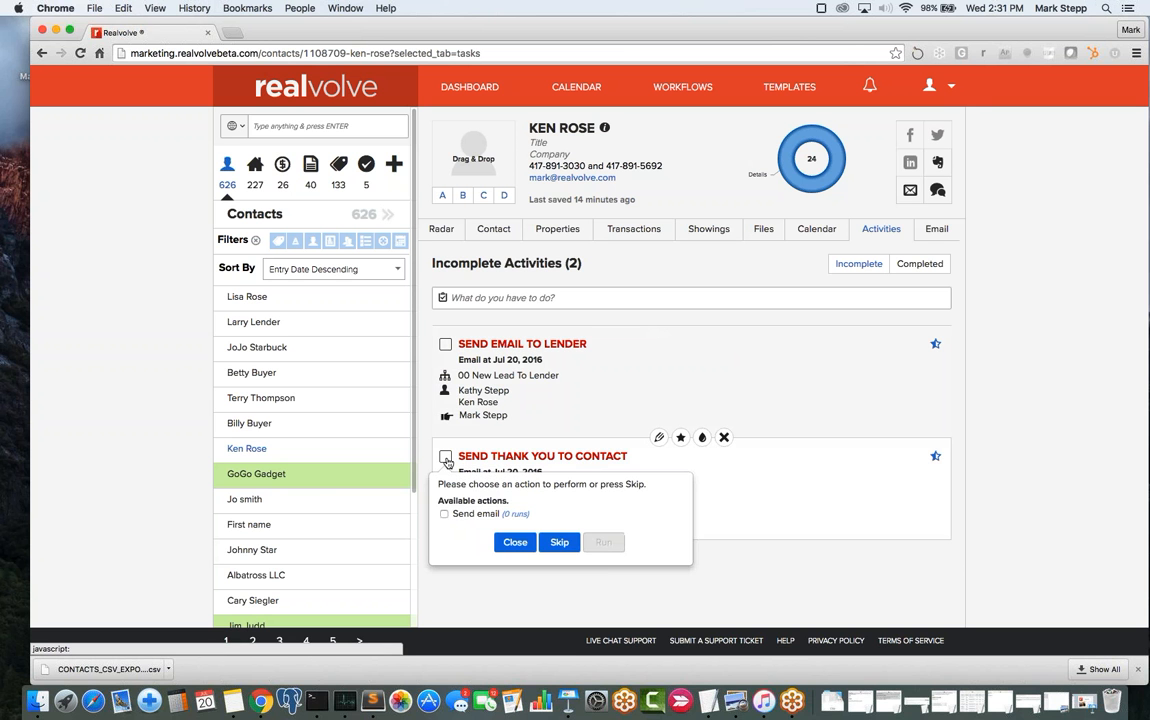
{"action": "left_click", "coordinate": [445, 515]}
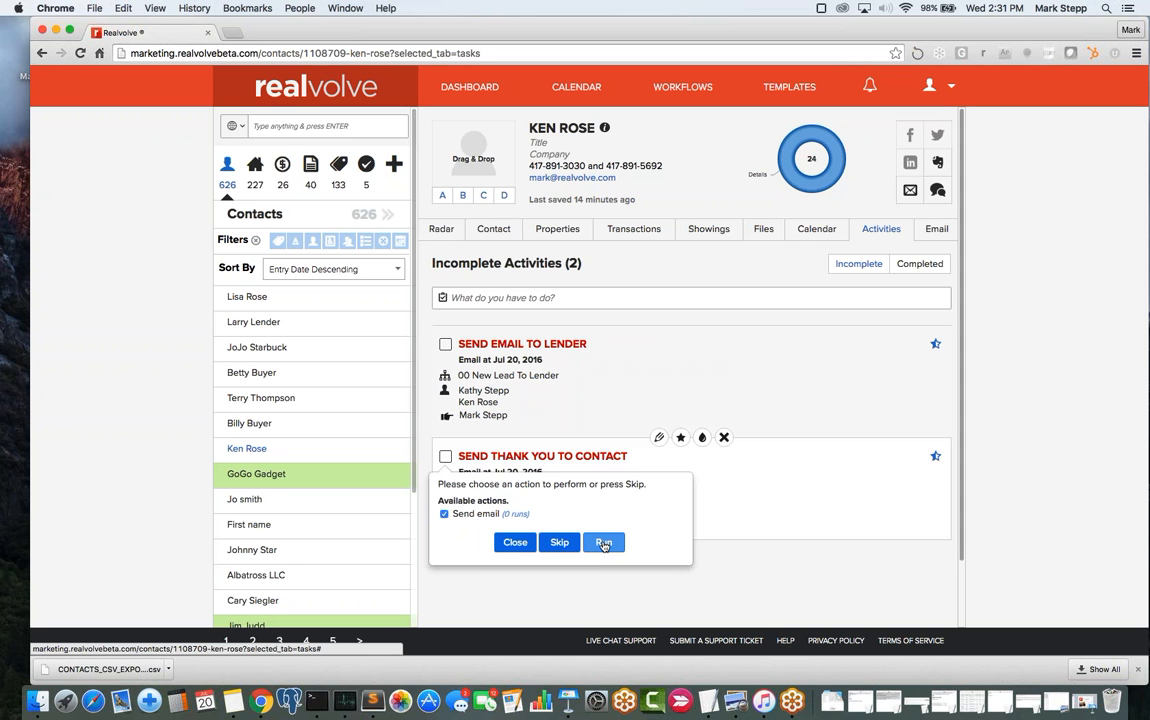
{"action": "left_click", "coordinate": [603, 542]}
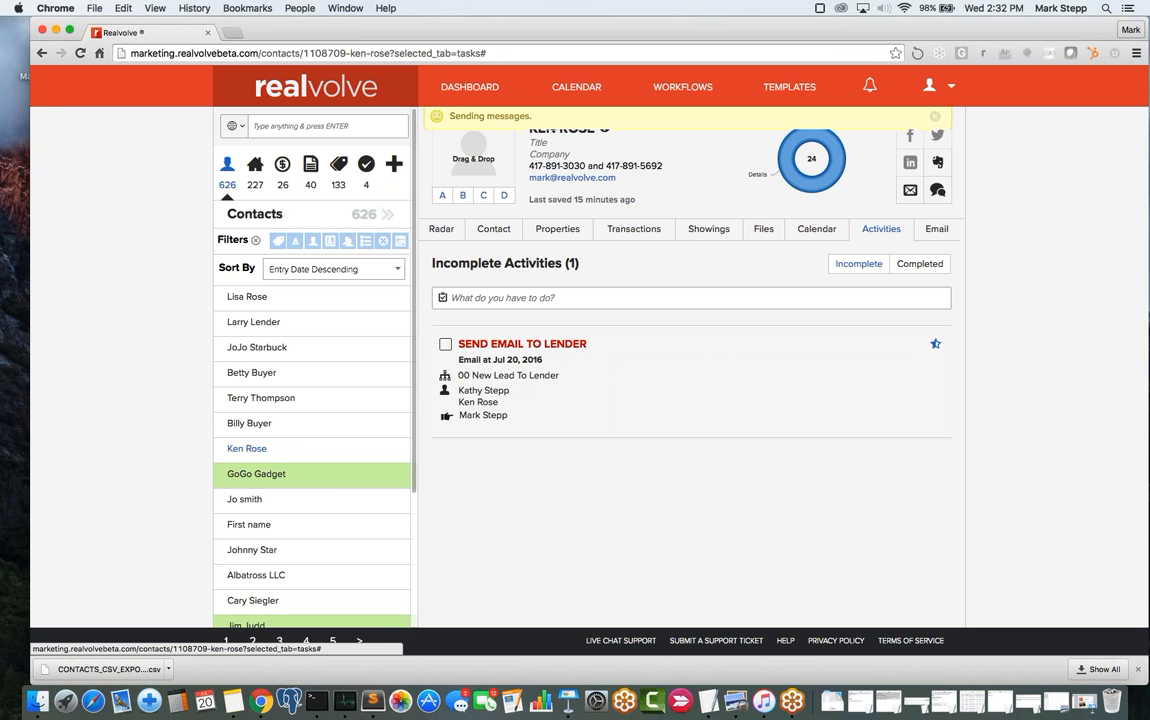
{"action": "mouse_move", "coordinate": [552, 367]}
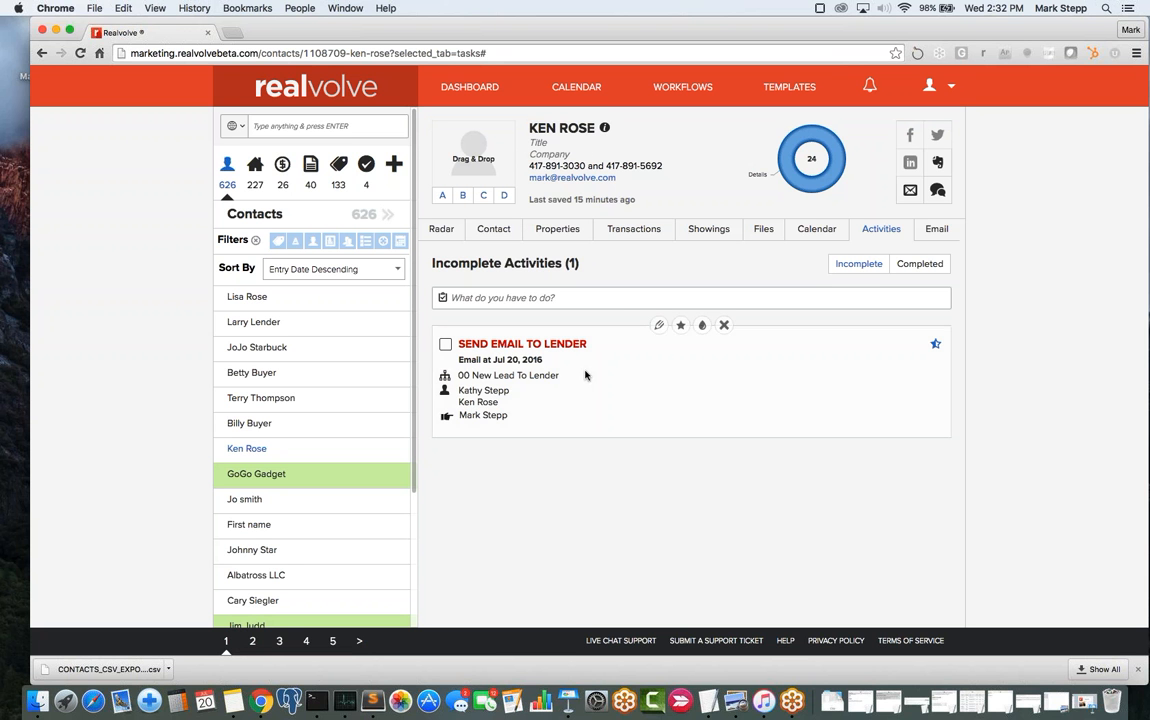
- Mark Send Email to Lender complete with its send-email action checked, and run it
{"action": "left_click", "coordinate": [446, 345]}
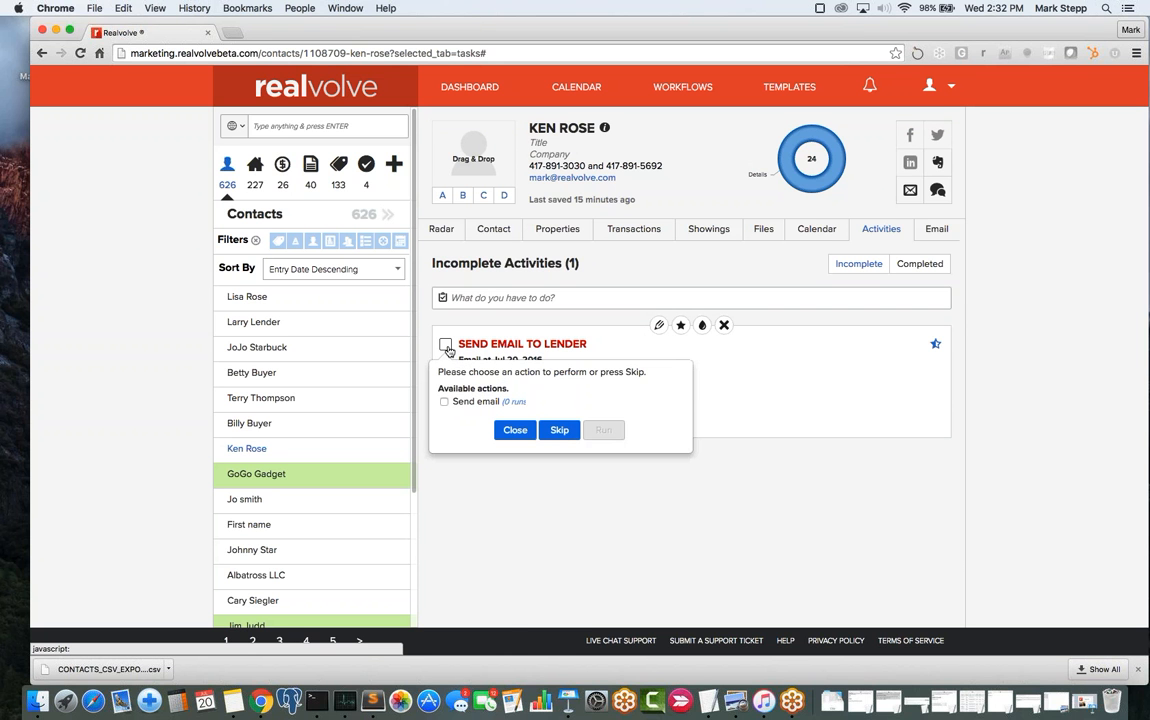
{"action": "left_click", "coordinate": [445, 401]}
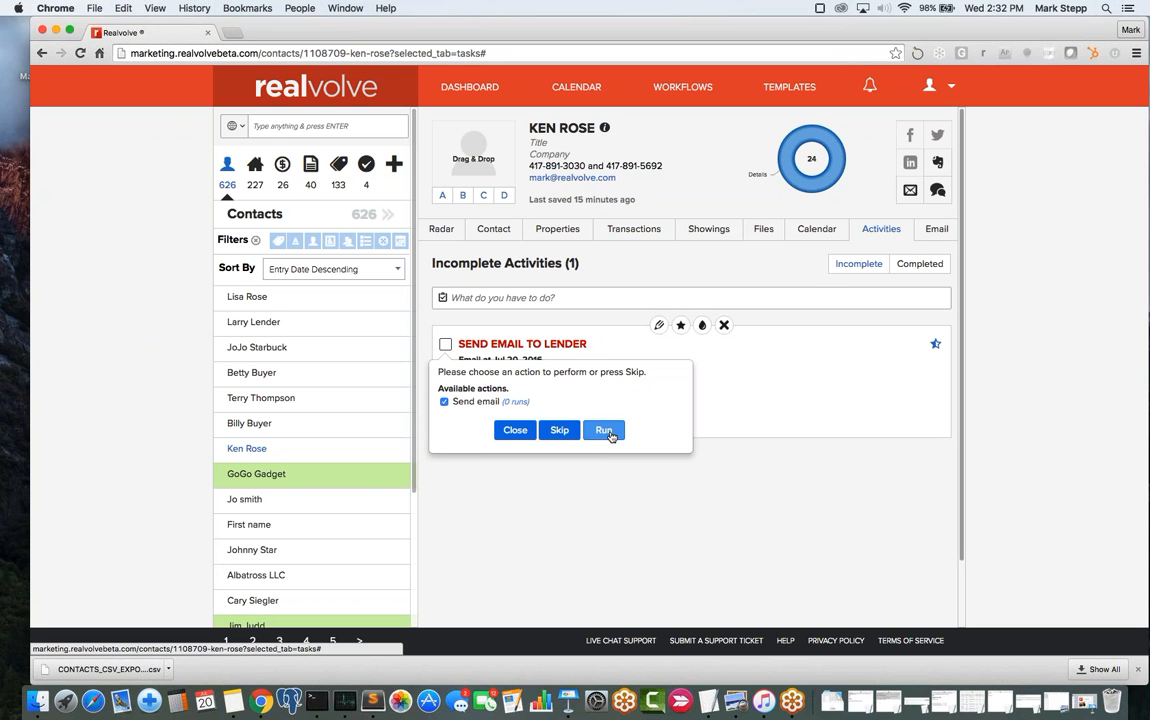
{"action": "left_click", "coordinate": [607, 432]}
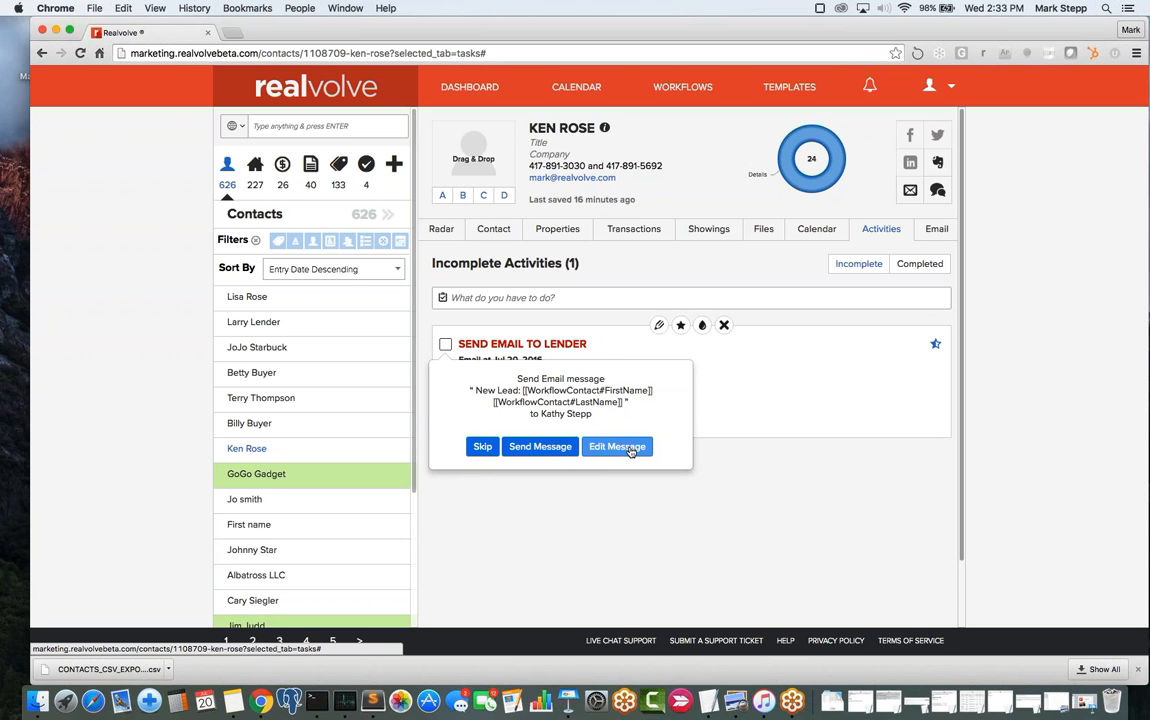
- Open the lender email and preview it, checking the greeting, lead's name and contact details
{"action": "left_click", "coordinate": [631, 452]}
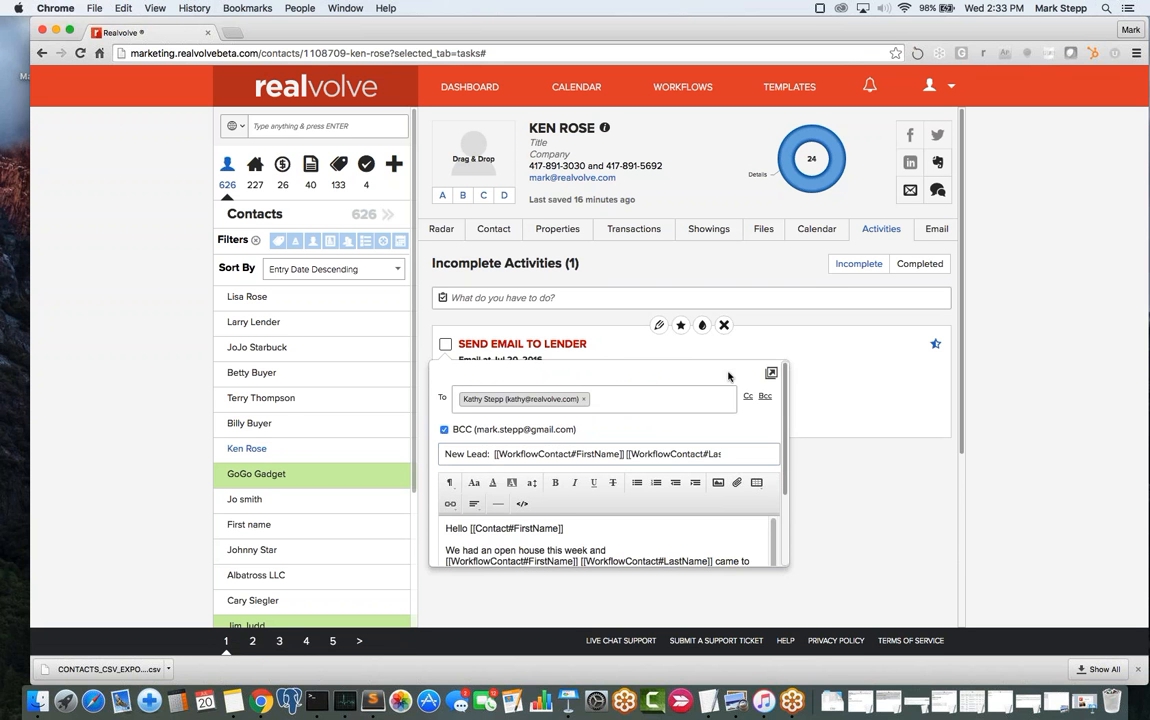
{"action": "left_click_drag", "start_coordinate": [787, 473], "coordinate": [788, 540]}
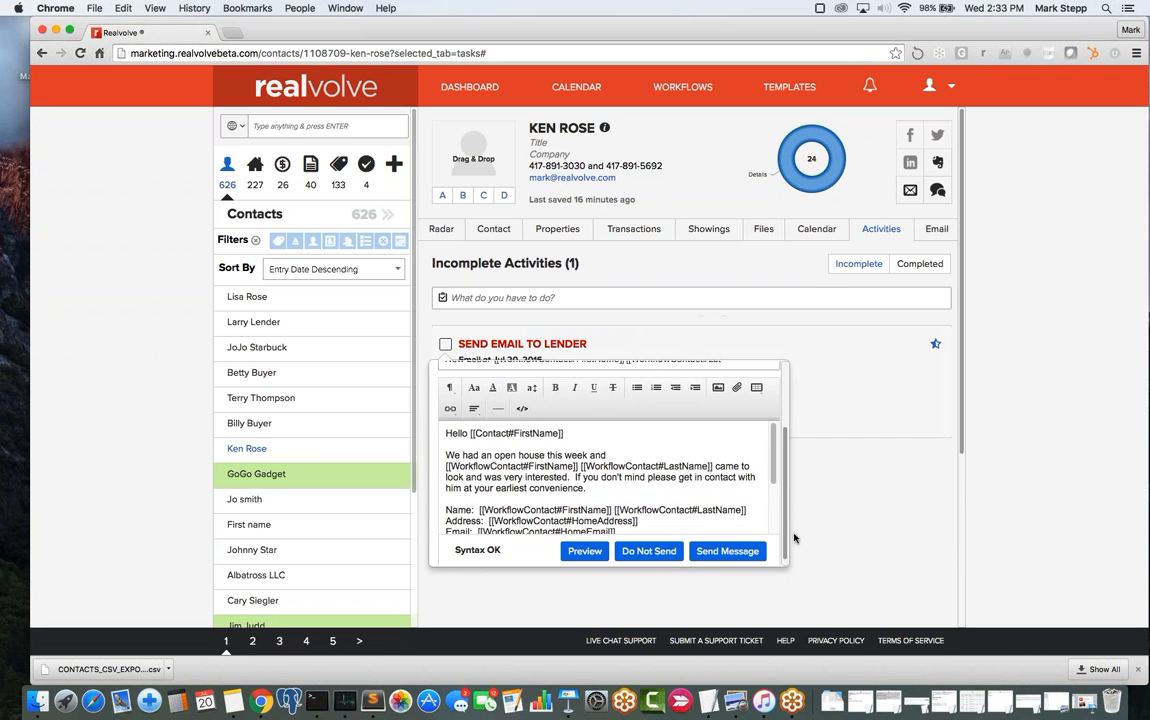
{"action": "left_click", "coordinate": [586, 550]}
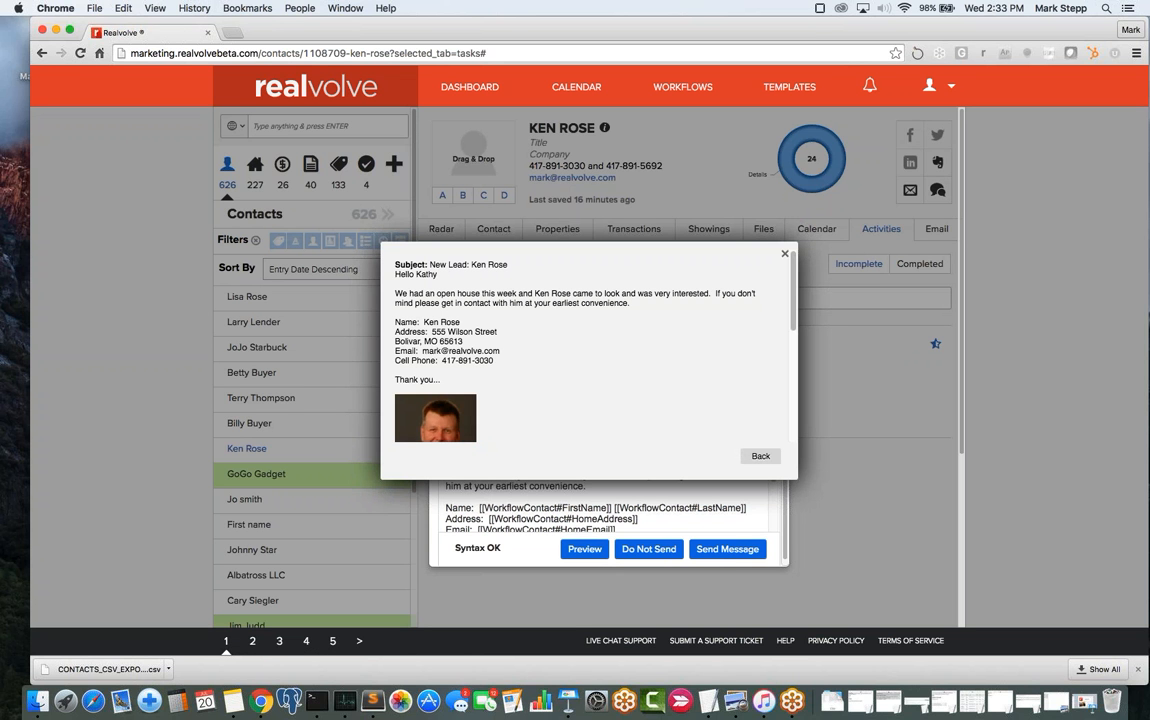
{"action": "left_click_drag", "start_coordinate": [395, 274], "coordinate": [457, 275]}
{"action": "left_click", "coordinate": [457, 275]}
{"action": "left_click_drag", "start_coordinate": [416, 274], "coordinate": [447, 274]}
{"action": "left_click", "coordinate": [536, 295]}
{"action": "left_click_drag", "start_coordinate": [536, 295], "coordinate": [574, 297]}
{"action": "left_click", "coordinate": [423, 322]}
{"action": "left_click_drag", "start_coordinate": [394, 322], "coordinate": [522, 360]}
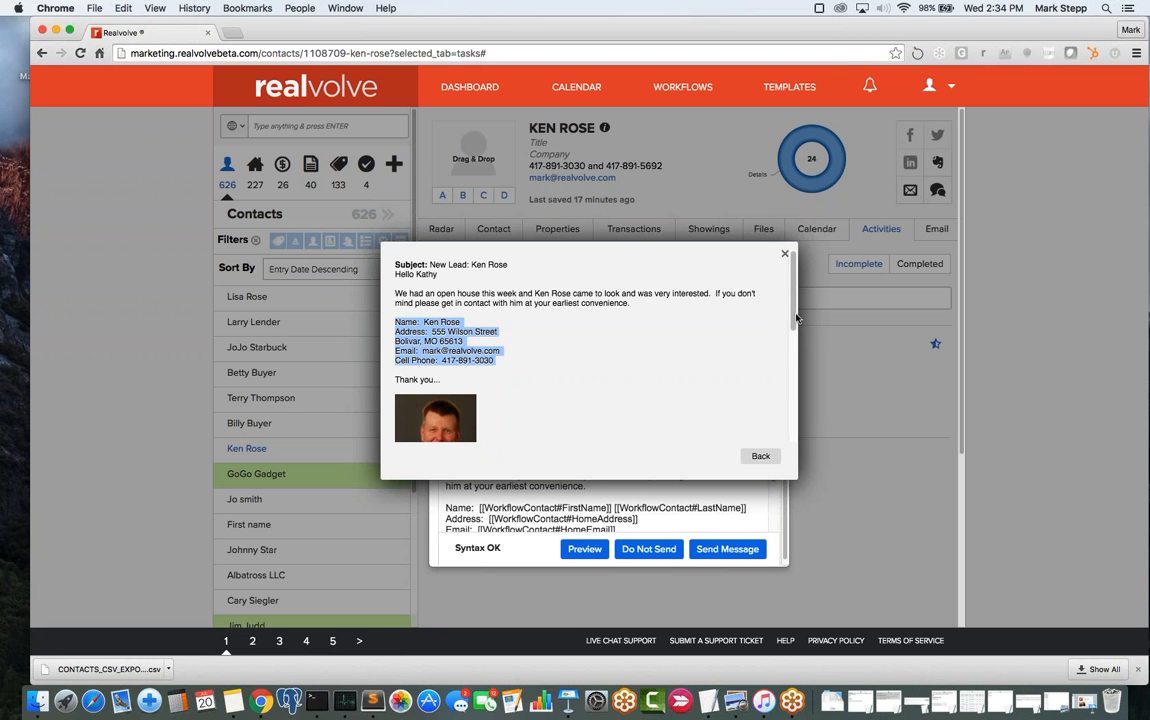
{"action": "scroll", "coordinate": [795, 316], "scroll_direction": "down", "scroll_amount": 10}
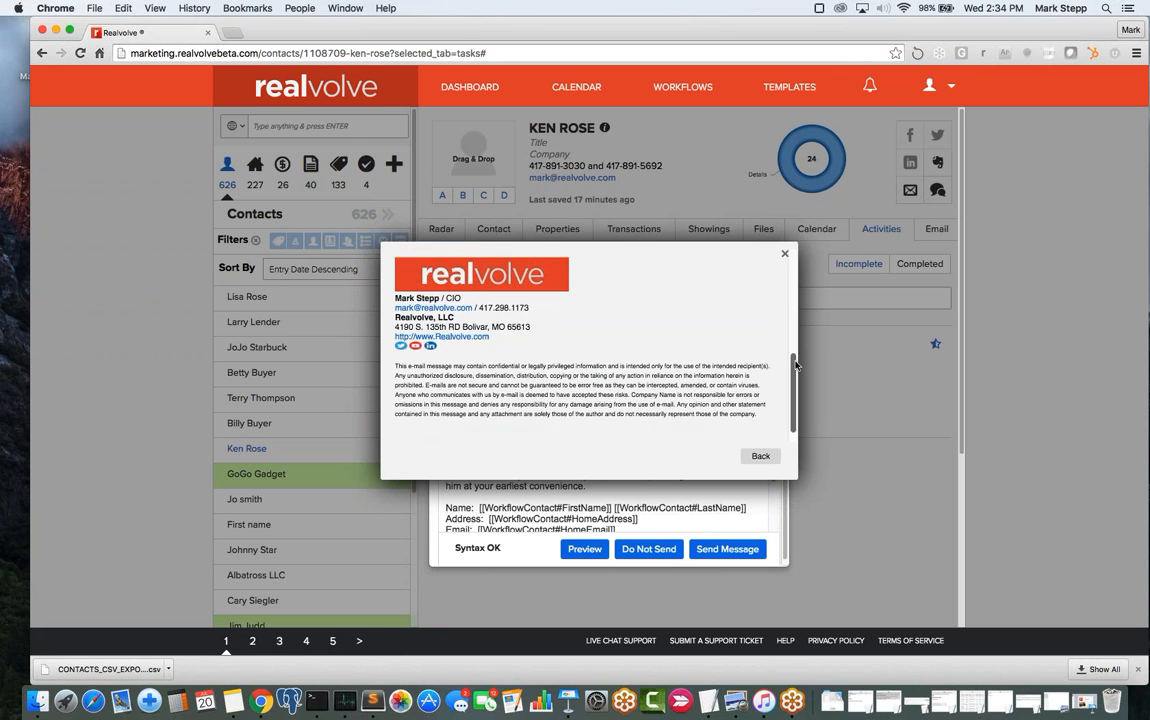
{"action": "scroll", "coordinate": [796, 314], "scroll_direction": "up", "scroll_amount": 10}
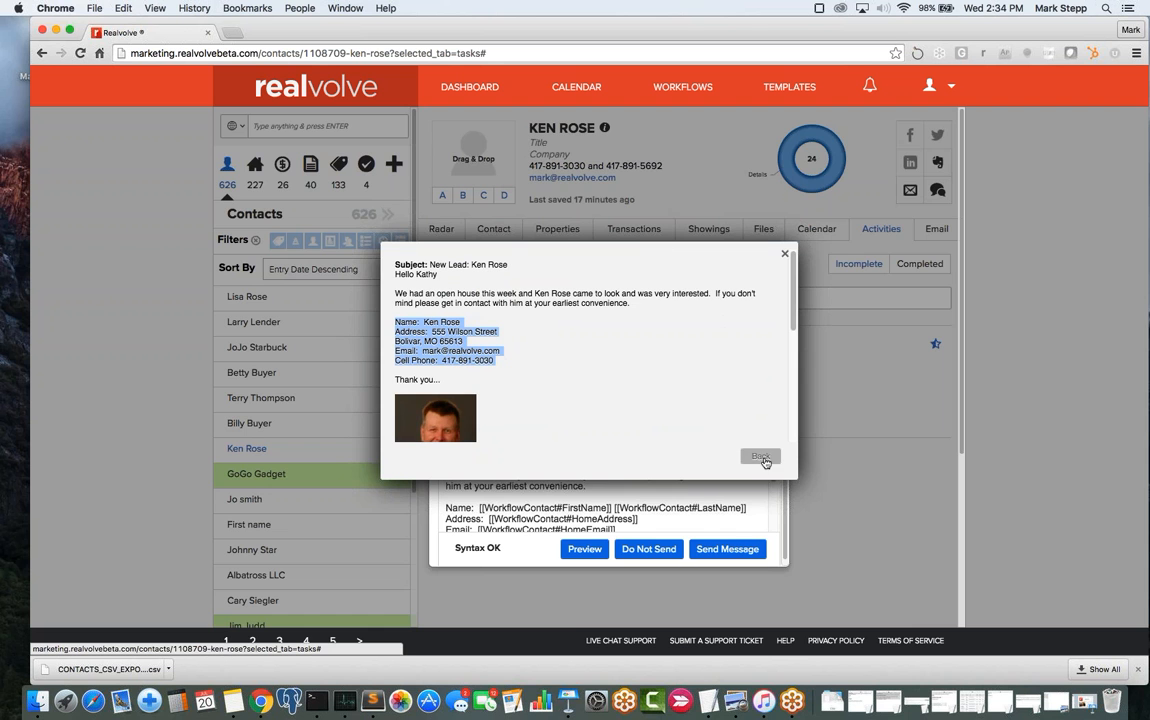
- Leave the preview and send the lead email to the lender
{"action": "left_click", "coordinate": [760, 456]}
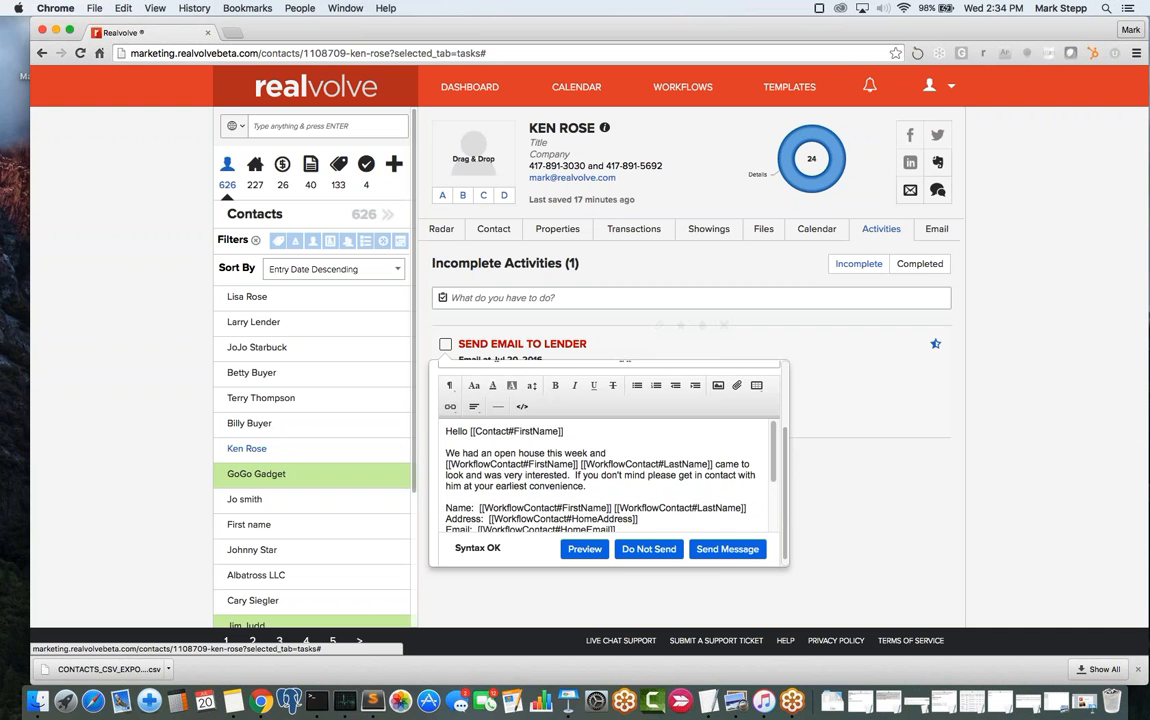
{"action": "left_click", "coordinate": [727, 549]}
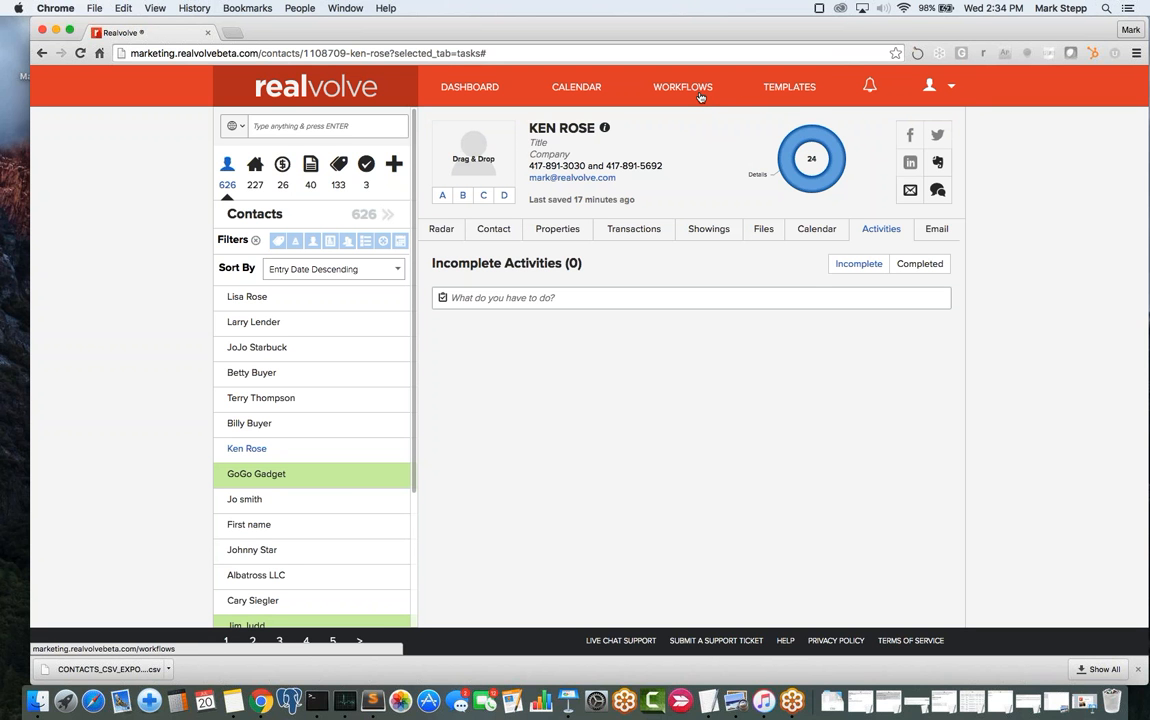
{"action": "left_click", "coordinate": [700, 94]}
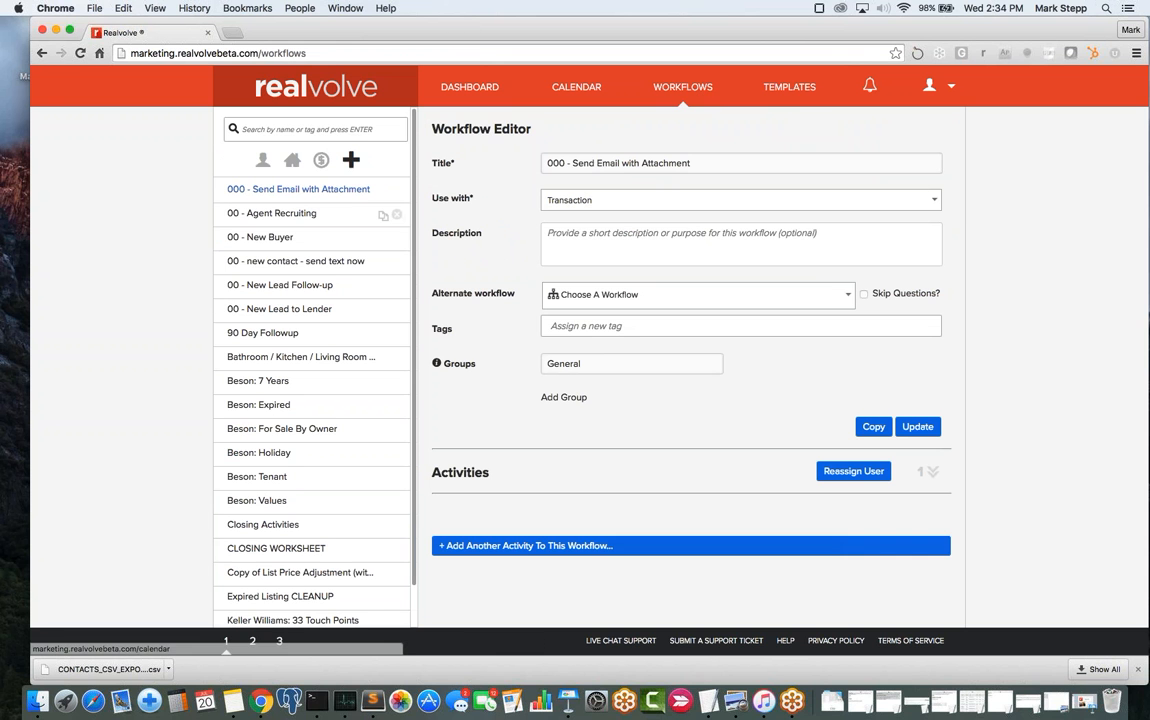
- Open the 00 - New Lead to Lender workflow, expand its activities, and edit Send Thank You To Contact
{"action": "left_click", "coordinate": [275, 312]}
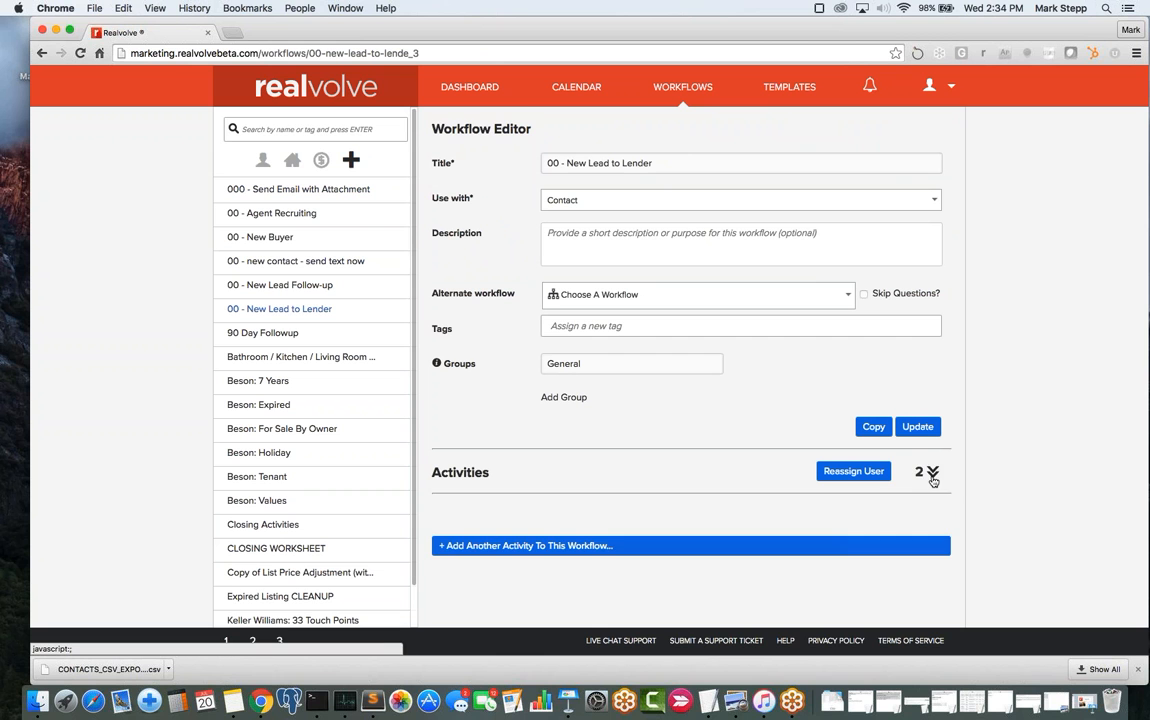
{"action": "left_click", "coordinate": [931, 473]}
{"action": "scroll", "coordinate": [750, 547], "scroll_direction": "down", "scroll_amount": 2}
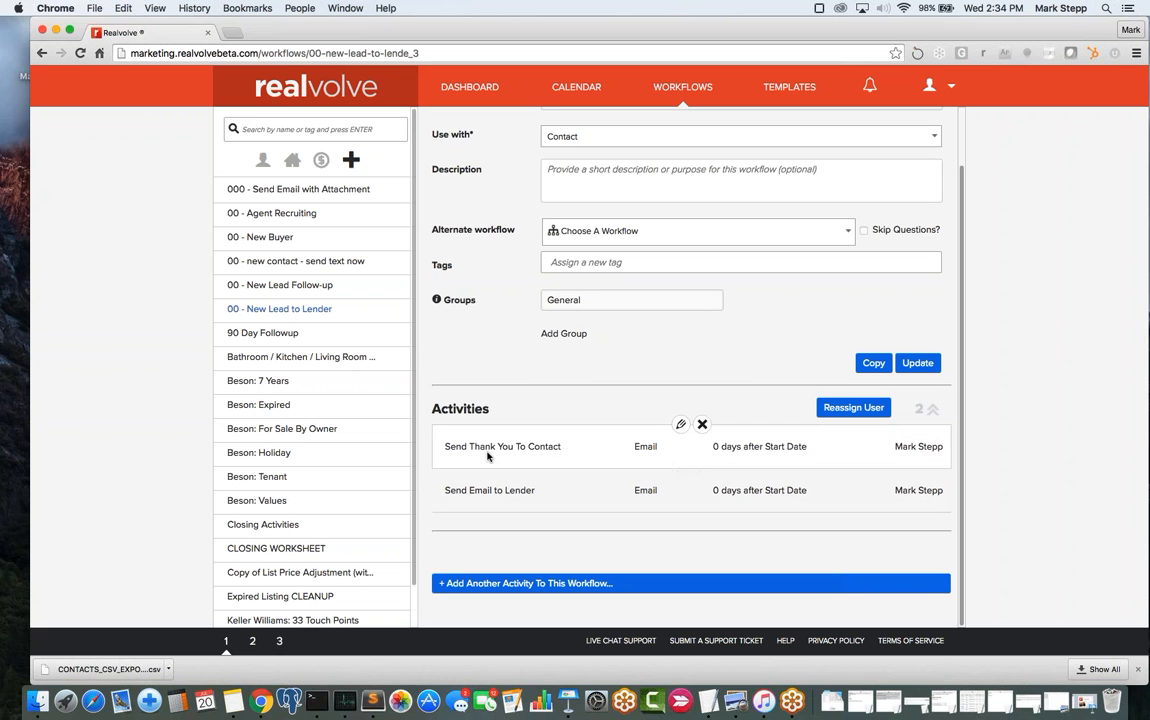
{"action": "left_click", "coordinate": [681, 425]}
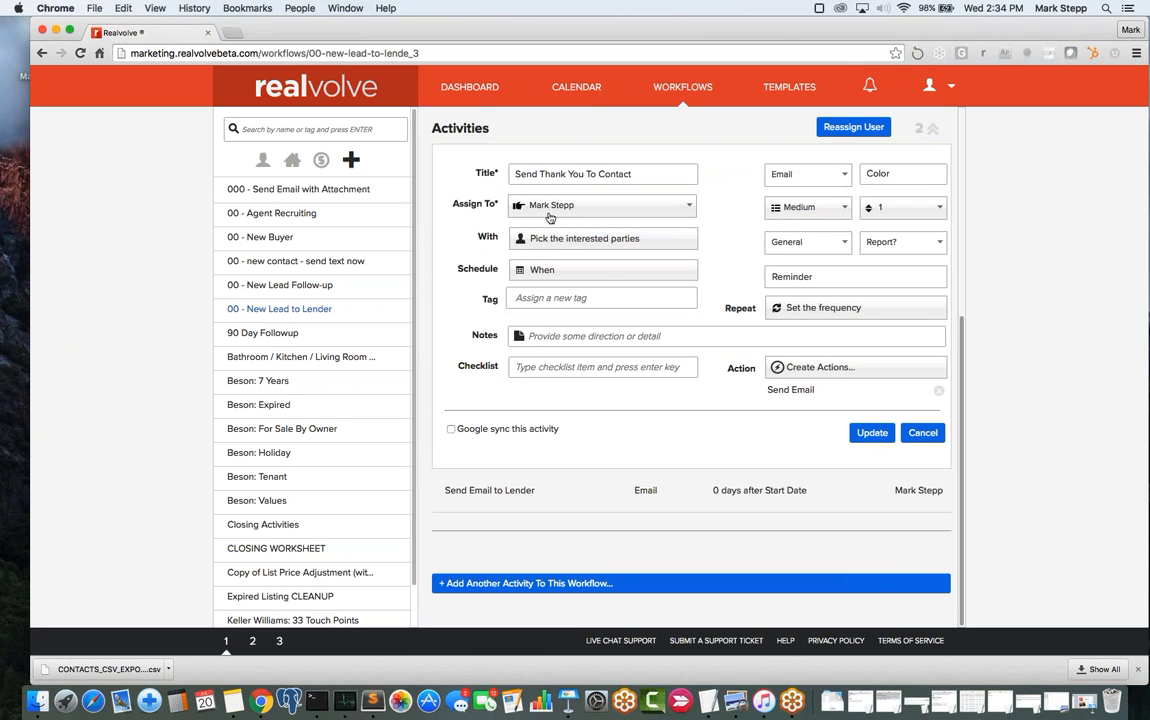
- Review the thank-you activity's interested-party and schedule options
{"action": "left_click", "coordinate": [564, 245]}
{"action": "scroll", "coordinate": [564, 248], "scroll_direction": "down", "scroll_amount": 1}
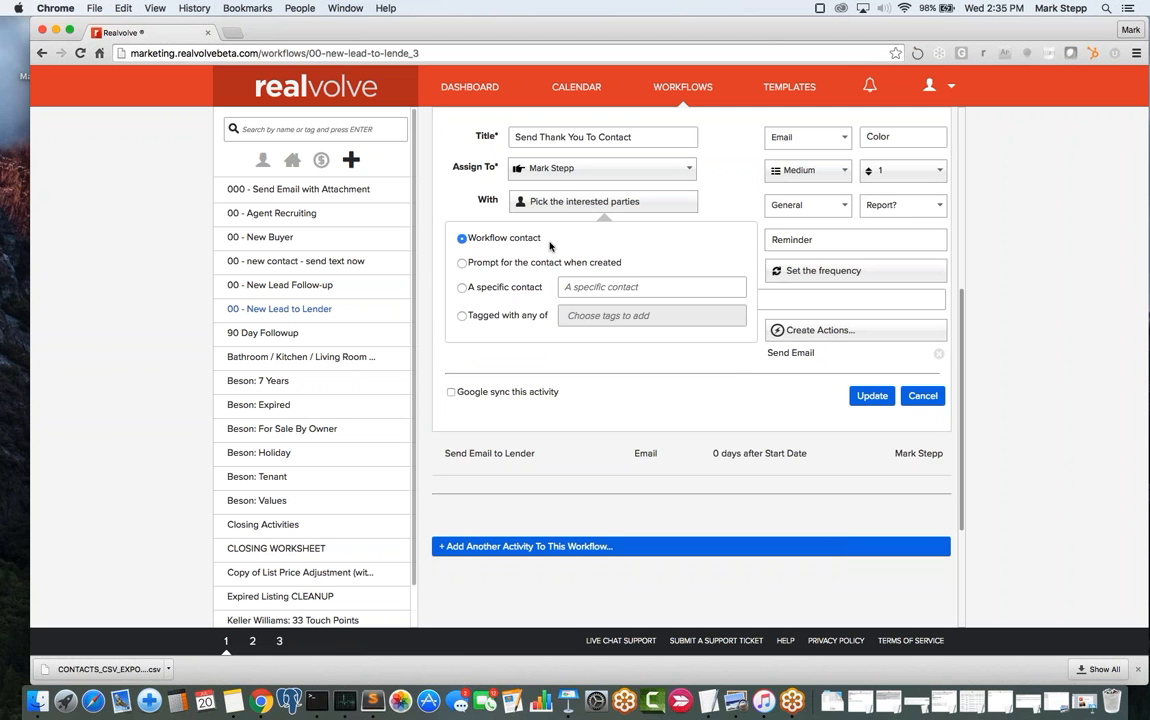
{"action": "left_click", "coordinate": [720, 209]}
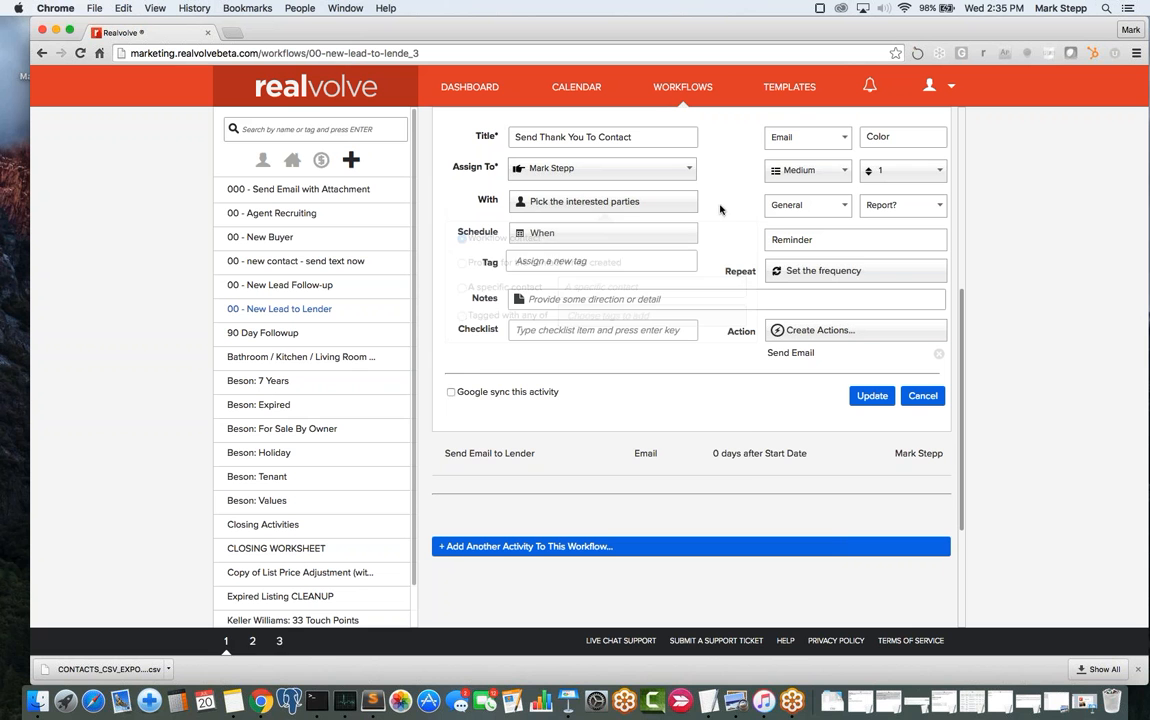
{"action": "left_click", "coordinate": [597, 237]}
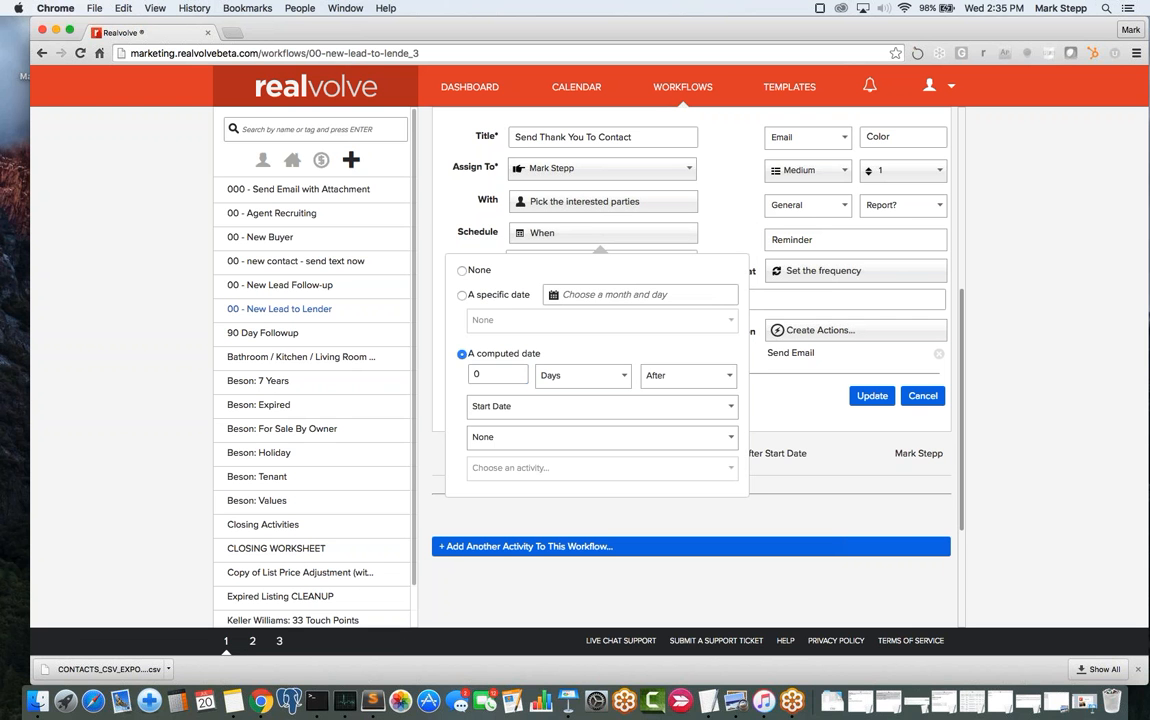
{"action": "left_click", "coordinate": [716, 230]}
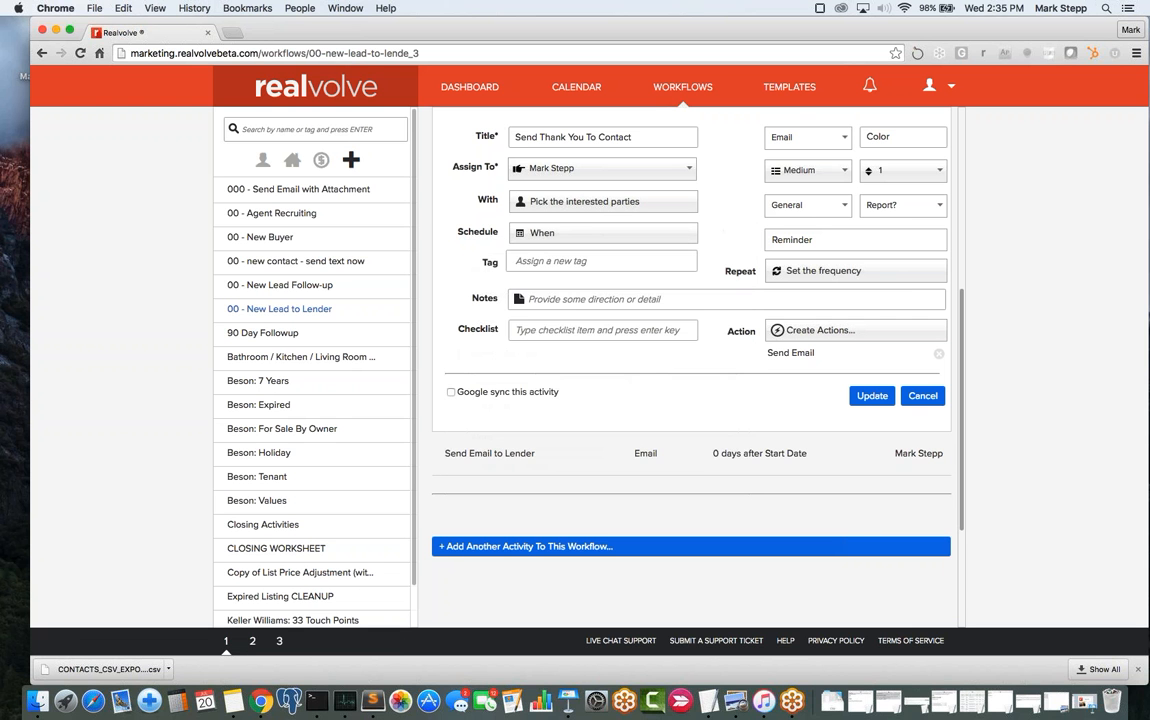
- Inspect the Send Email action's Thank you for Registering message settings and save the action
{"action": "left_click", "coordinate": [788, 354]}
{"action": "scroll", "coordinate": [740, 300], "scroll_direction": "down", "scroll_amount": 4}
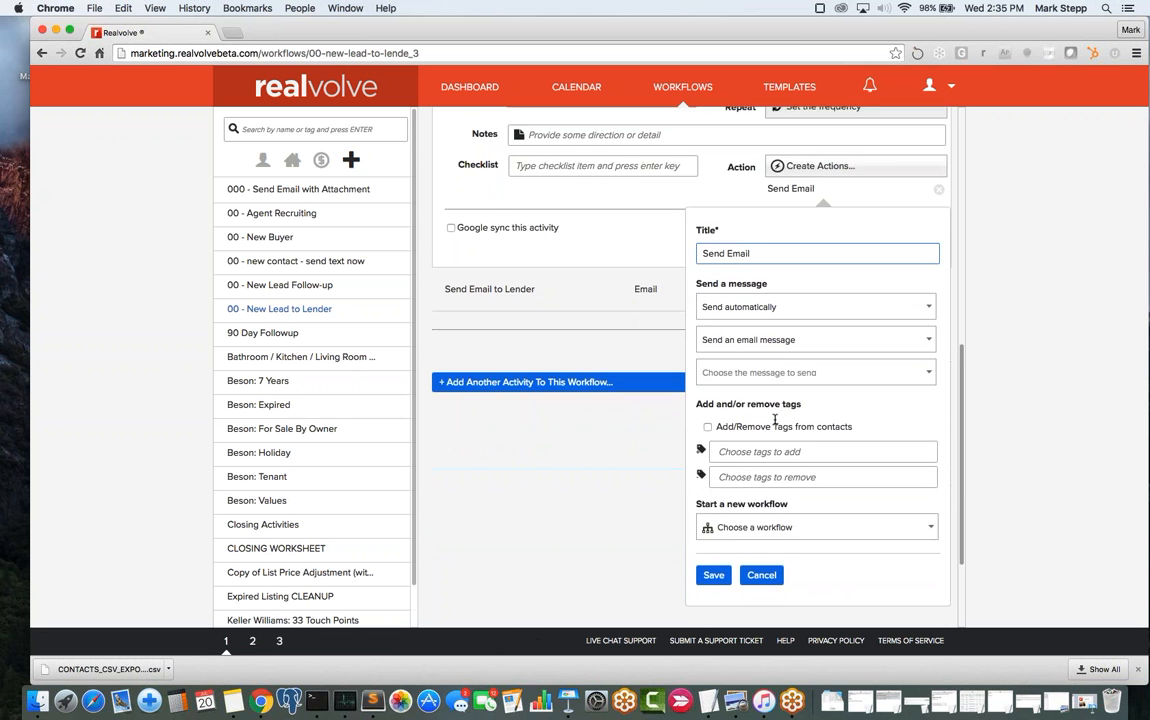
{"action": "left_click", "coordinate": [713, 245]}
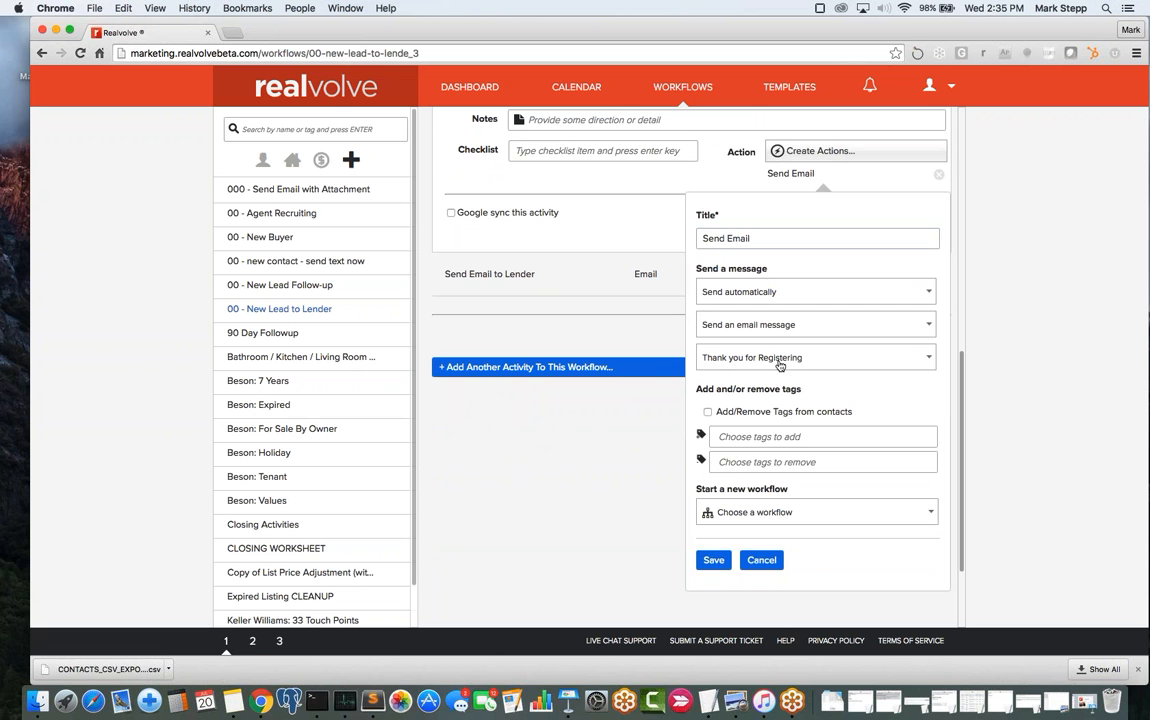
{"action": "left_click", "coordinate": [713, 560]}
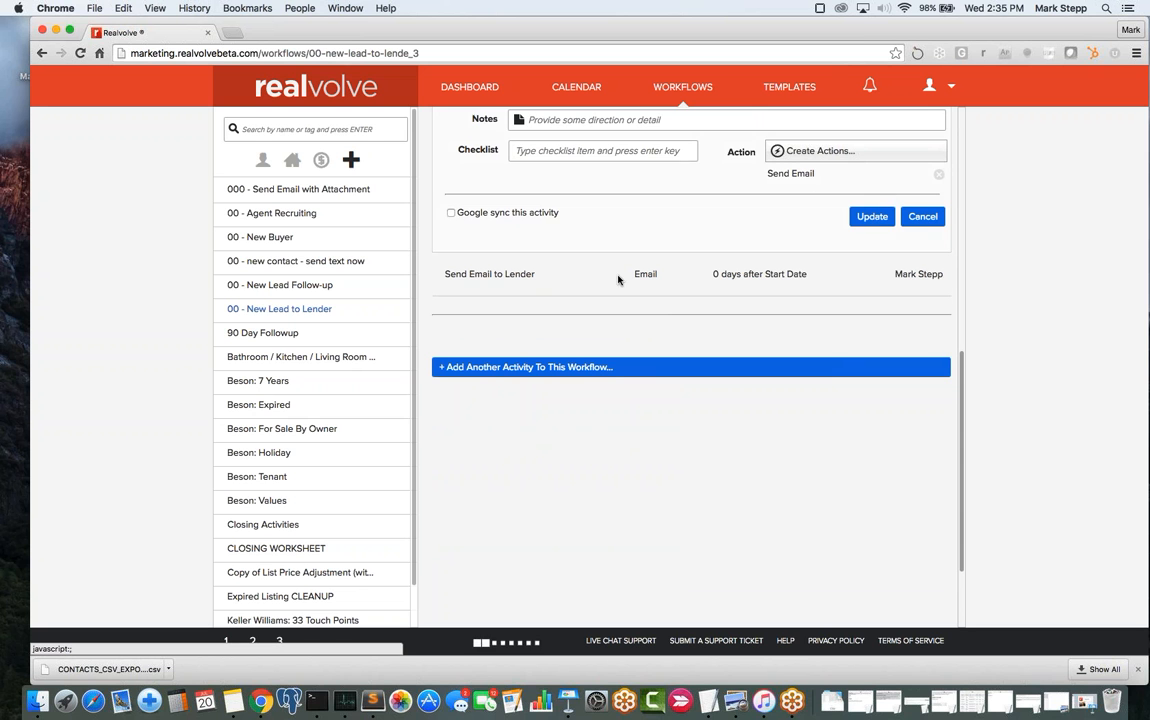
{"action": "scroll", "coordinate": [713, 450], "scroll_direction": "up", "scroll_amount": 3}
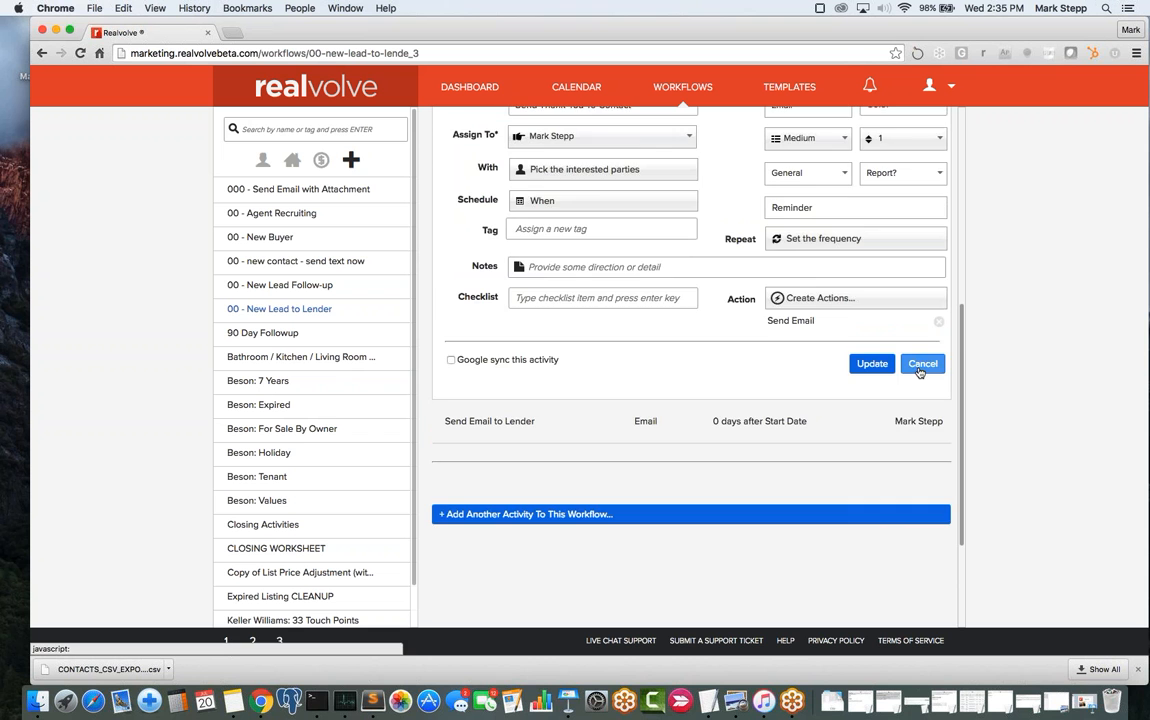
- Cancel the thank-you activity, edit Send Email to Lender, and show its interested parties
{"action": "left_click", "coordinate": [921, 364]}
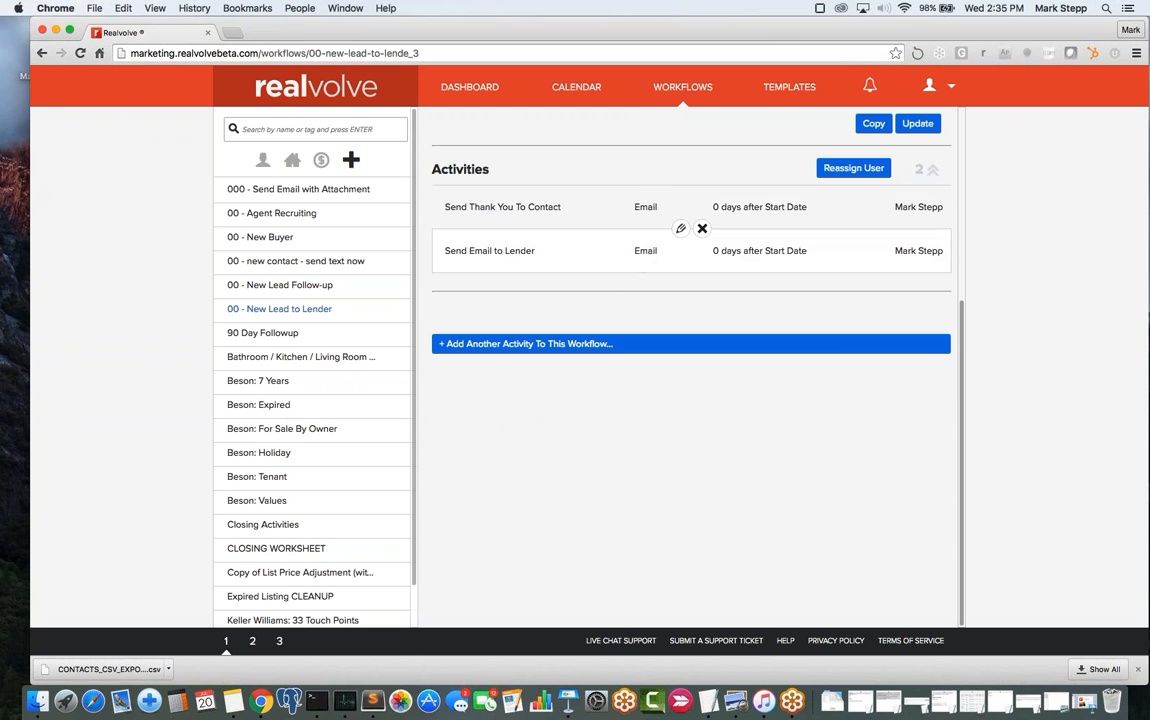
{"action": "left_click", "coordinate": [683, 230]}
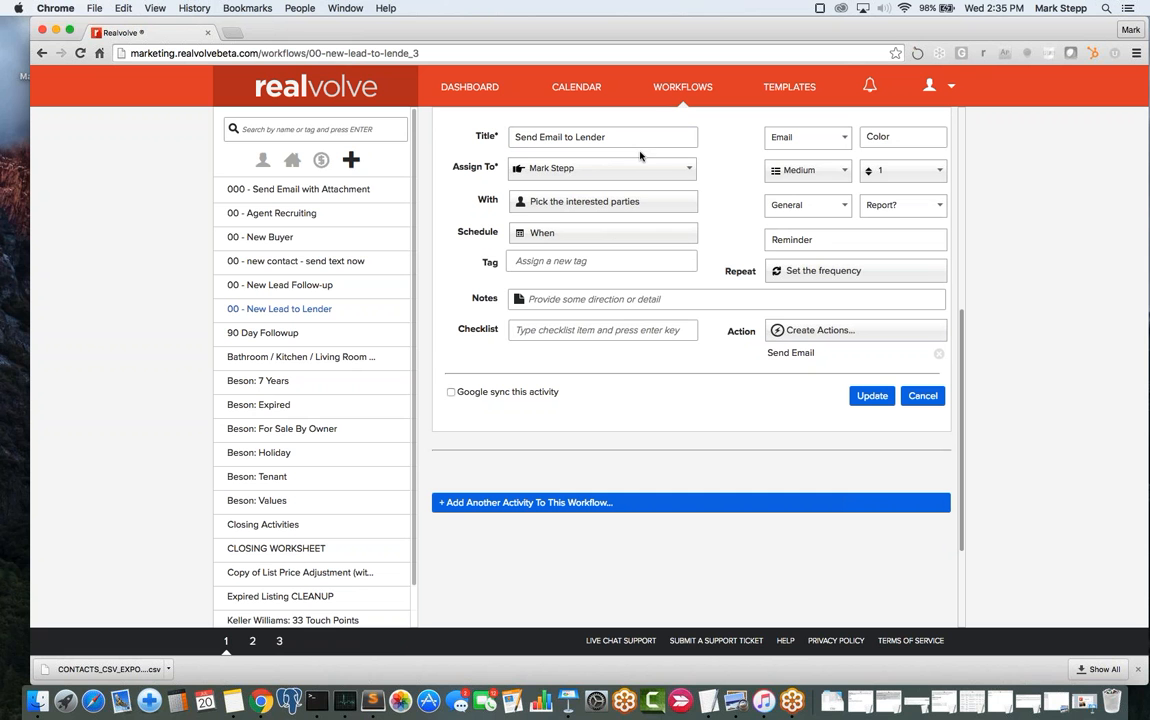
{"action": "left_click", "coordinate": [559, 206]}
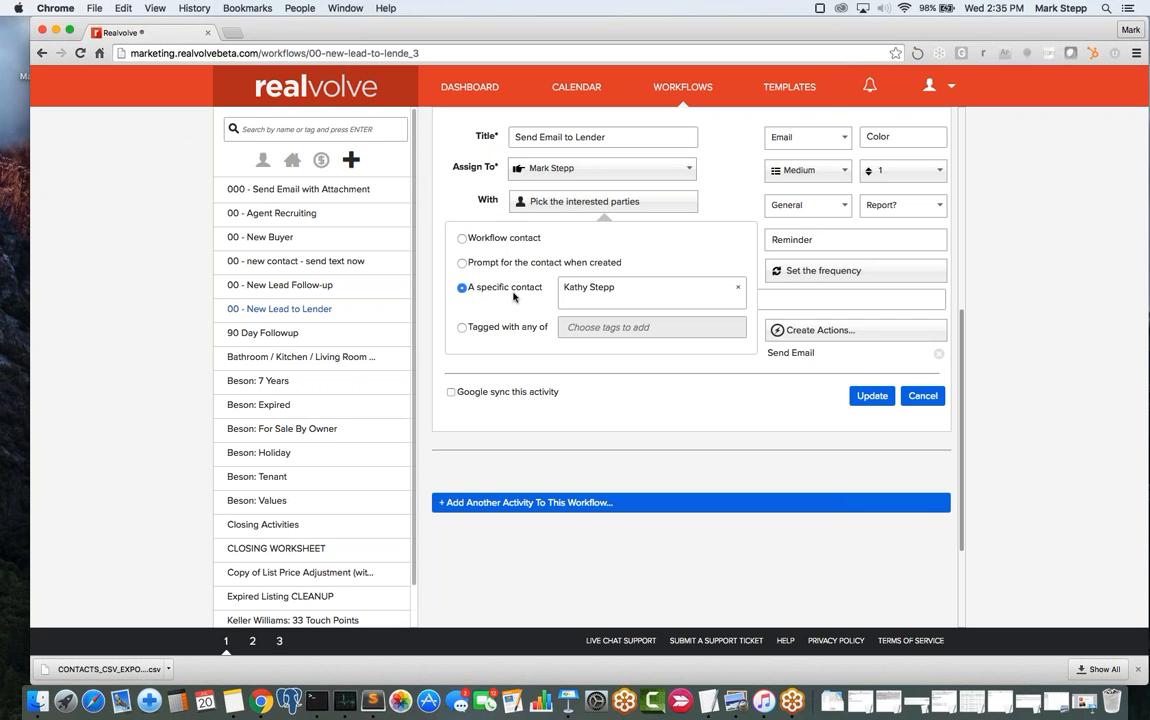
- Search 'len' in the specific contact box and add the lender as a second interested party
{"action": "left_click", "coordinate": [633, 292]}
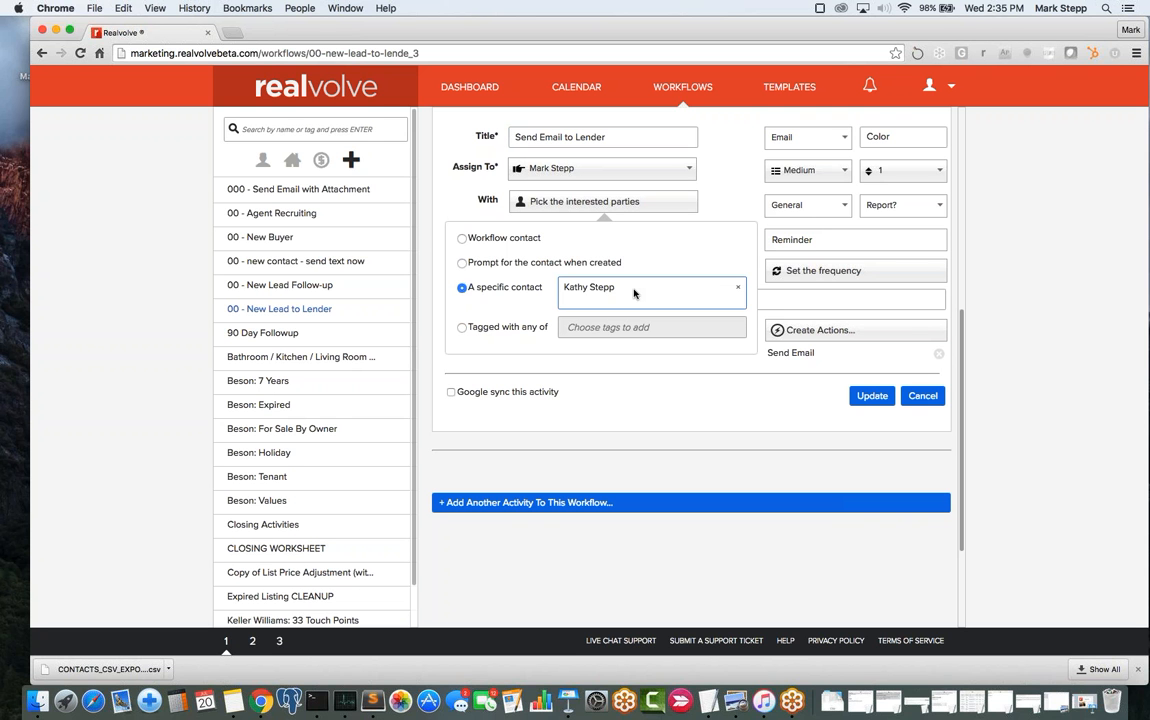
{"action": "left_click", "coordinate": [630, 293]}
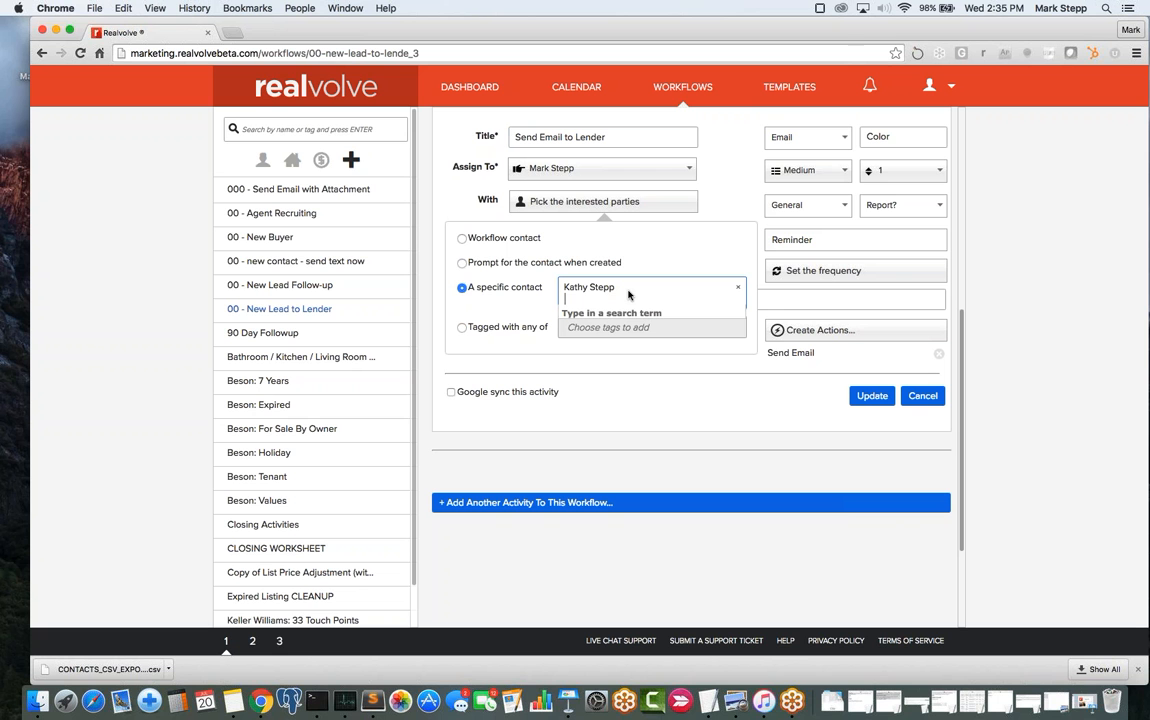
{"action": "type", "text": "len"}
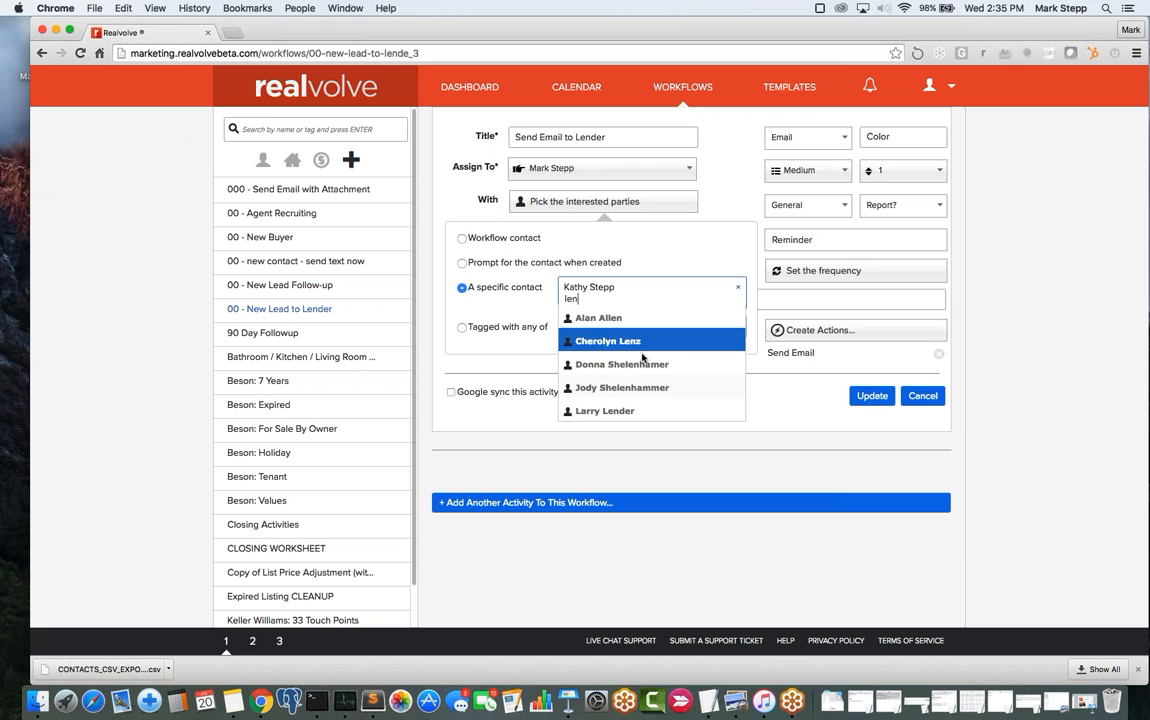
{"action": "left_click", "coordinate": [622, 410]}
{"action": "left_click", "coordinate": [676, 305]}
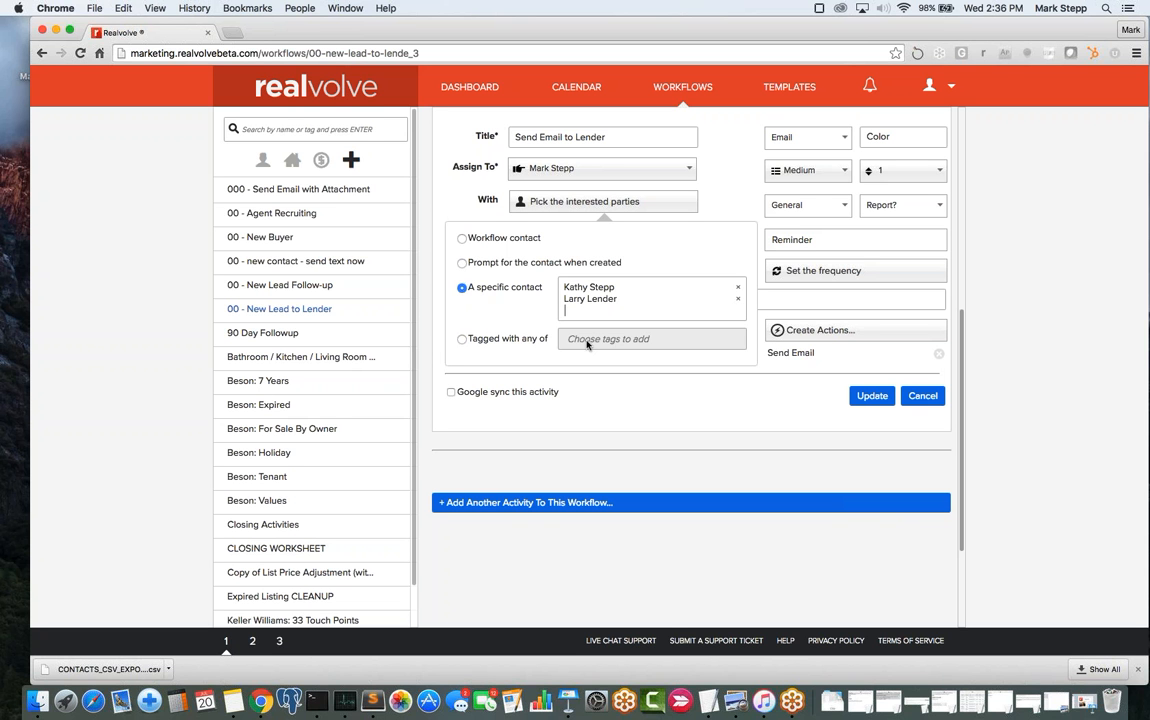
{"action": "left_click", "coordinate": [600, 310]}
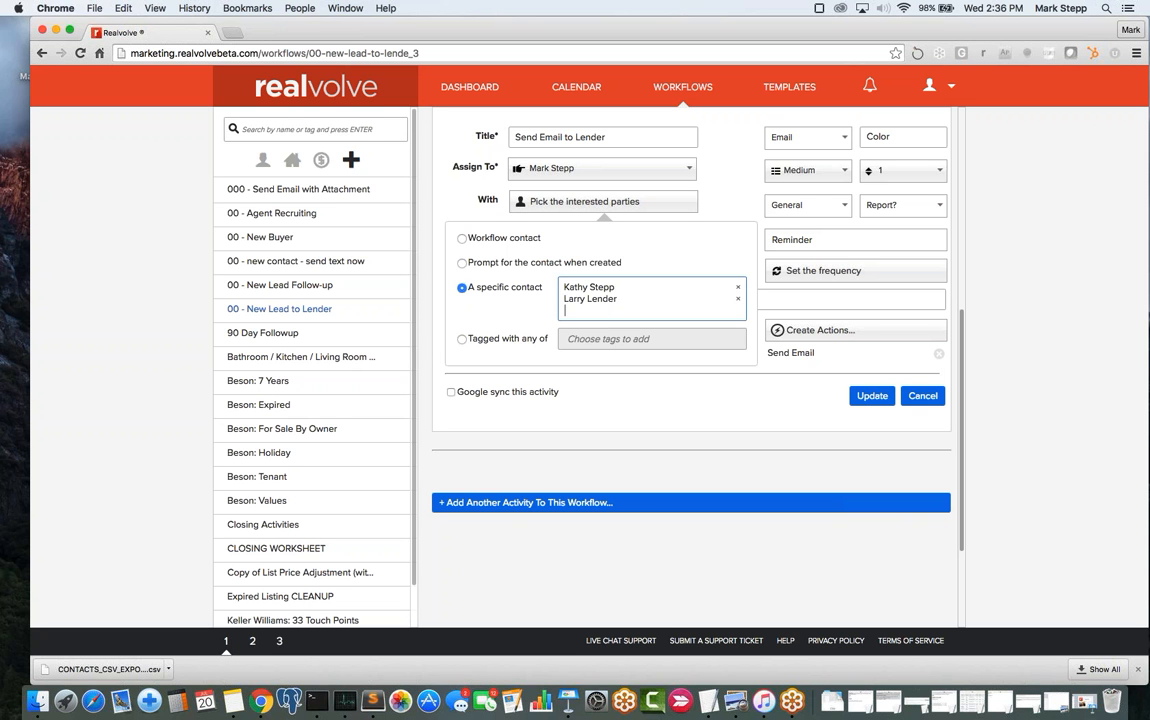
{"action": "left_click", "coordinate": [704, 228]}
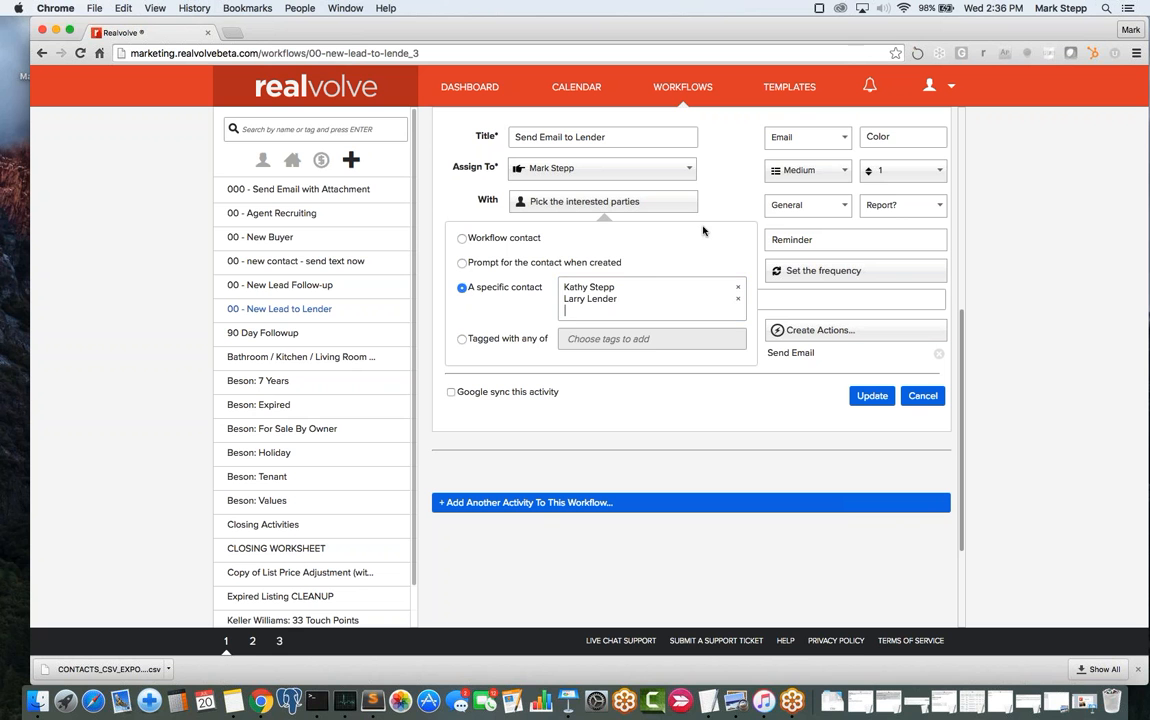
- Expand the lender activity's Send Email action for '00 - Introduce Lead to Lender' with the 'Referred Lender' tag
{"action": "left_click", "coordinate": [720, 216]}
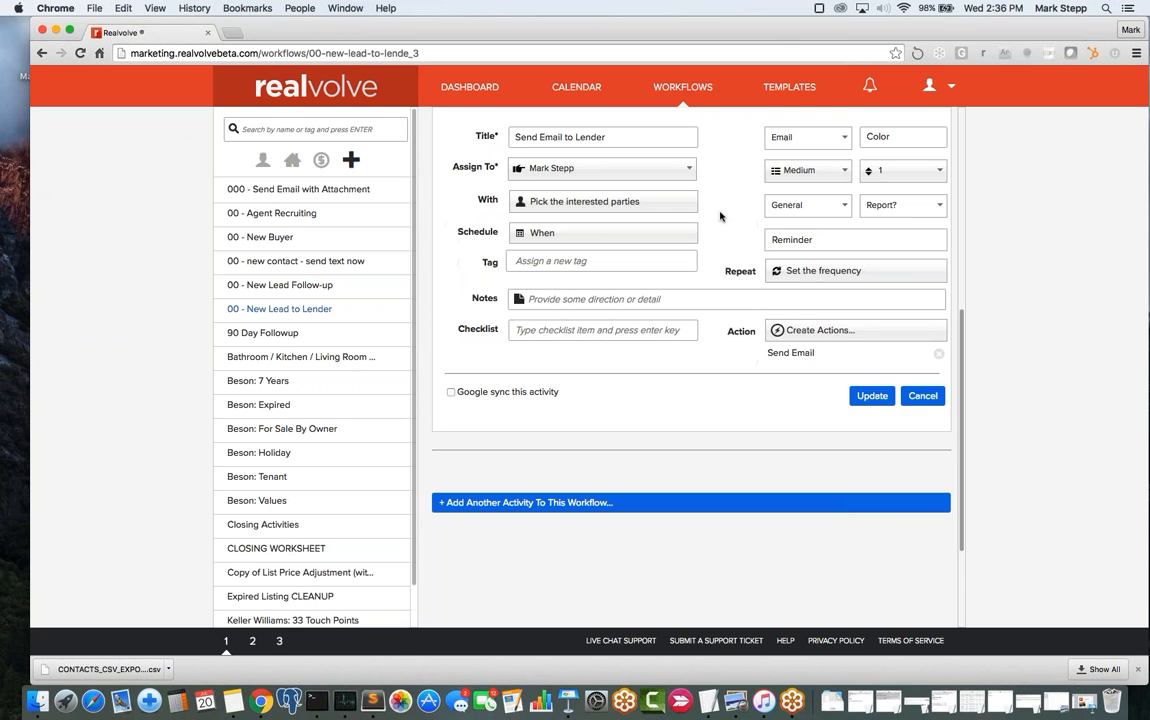
{"action": "left_click", "coordinate": [793, 355]}
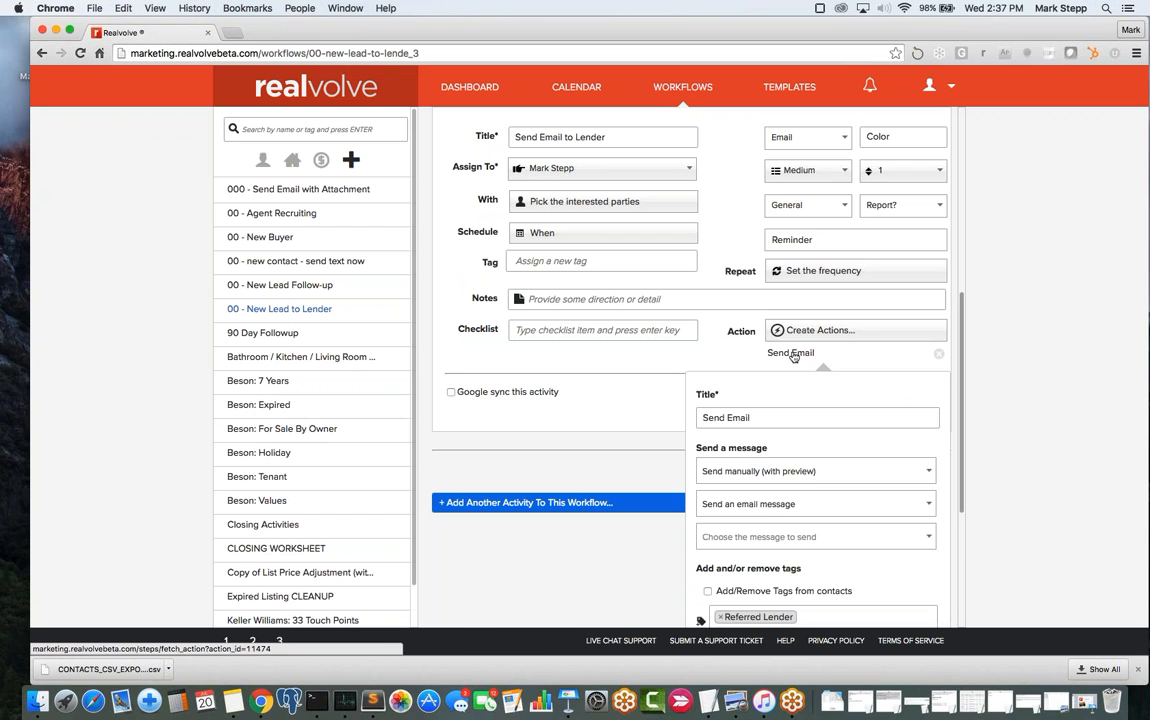
{"action": "scroll", "coordinate": [780, 506], "scroll_direction": "down", "scroll_amount": 2}
{"action": "scroll", "coordinate": [778, 507], "scroll_direction": "down", "scroll_amount": 3}
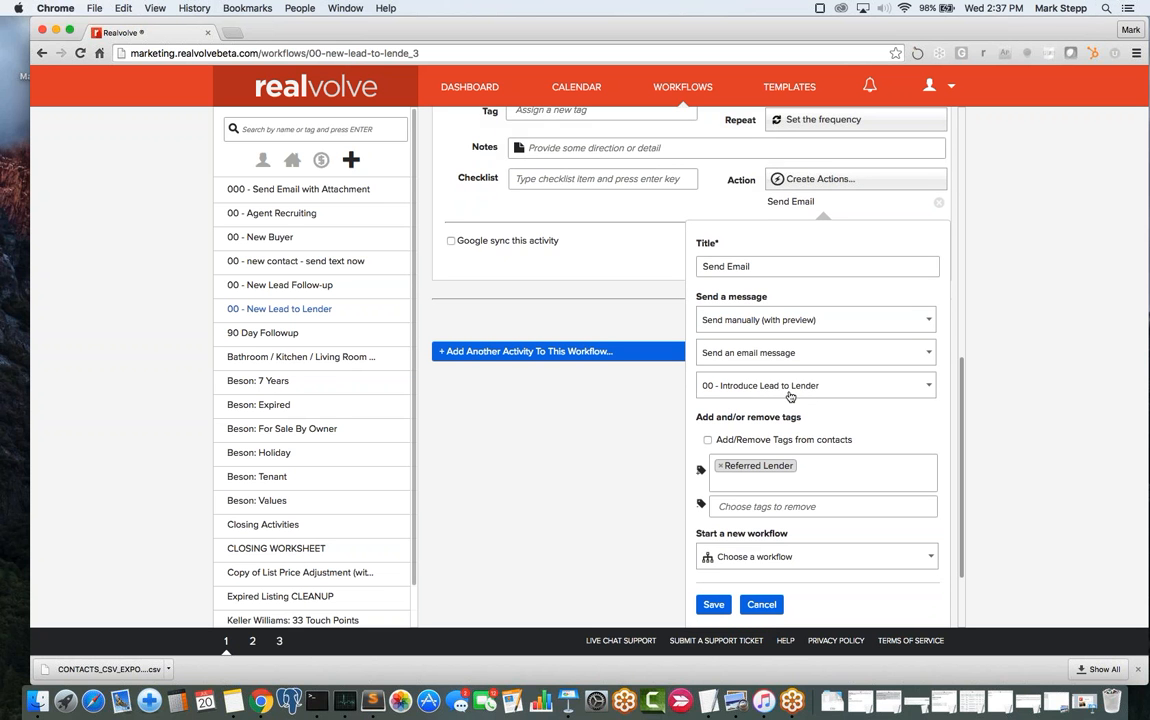
{"action": "scroll", "coordinate": [578, 390], "scroll_direction": "up", "scroll_amount": 10}
{"action": "scroll", "coordinate": [580, 390], "scroll_direction": "down", "scroll_amount": 4}
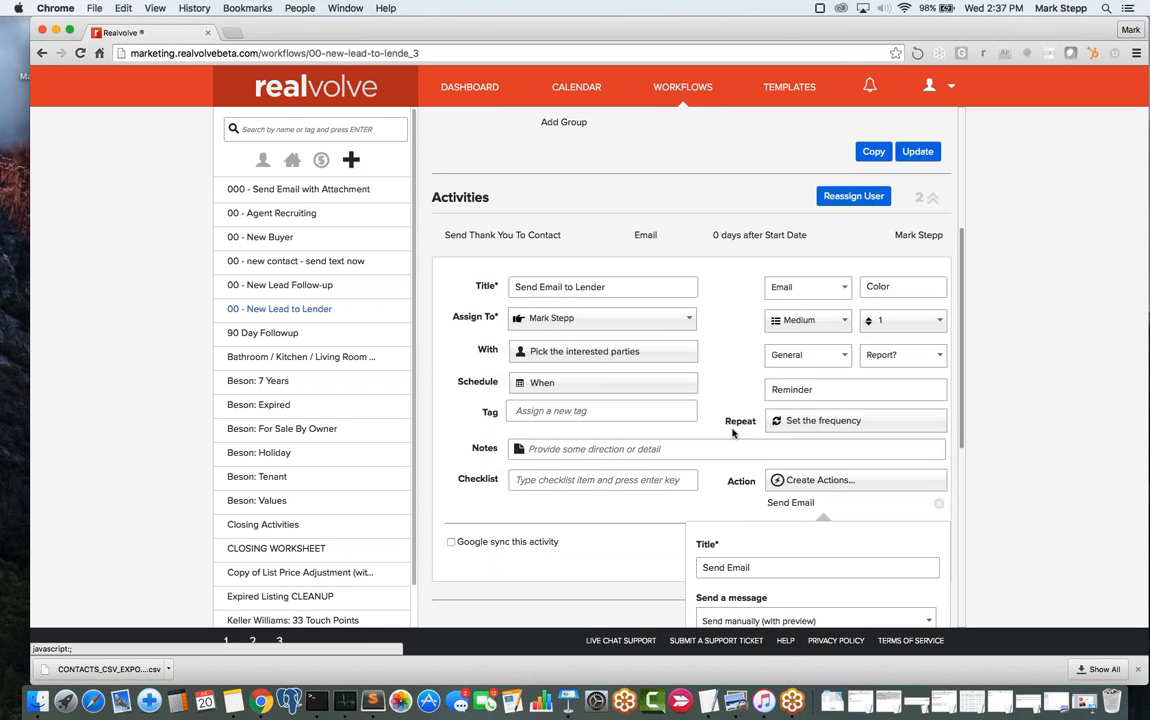
- Open the '00 - Introduce Lead To Lender' template and select its [[Contact#FirstName]] greeting tag
{"action": "left_click", "coordinate": [798, 91]}
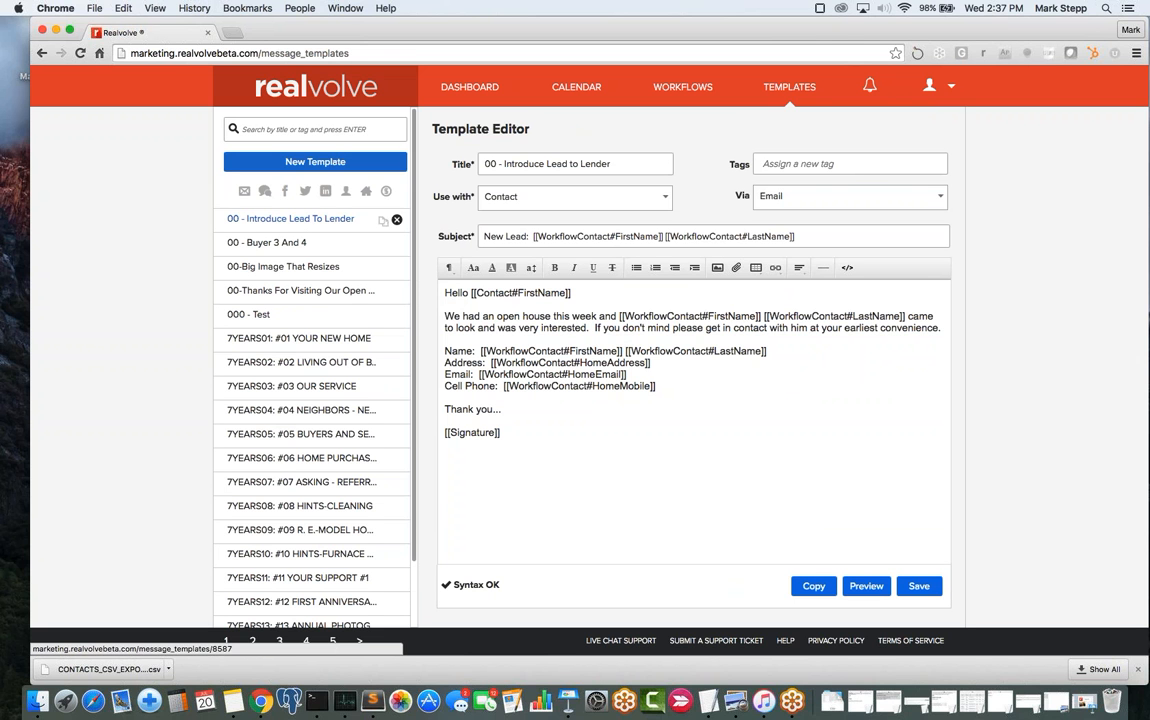
{"action": "left_click", "coordinate": [690, 395]}
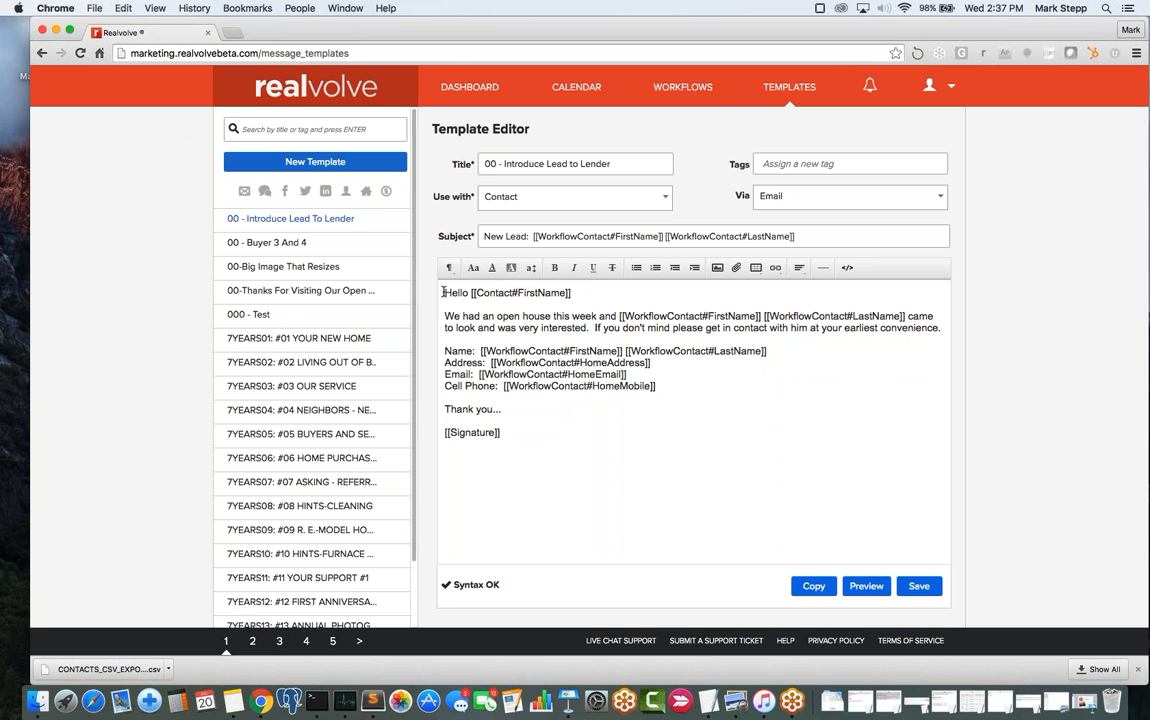
{"action": "left_click", "coordinate": [585, 292]}
{"action": "left_click_drag", "start_coordinate": [585, 292], "coordinate": [472, 294]}
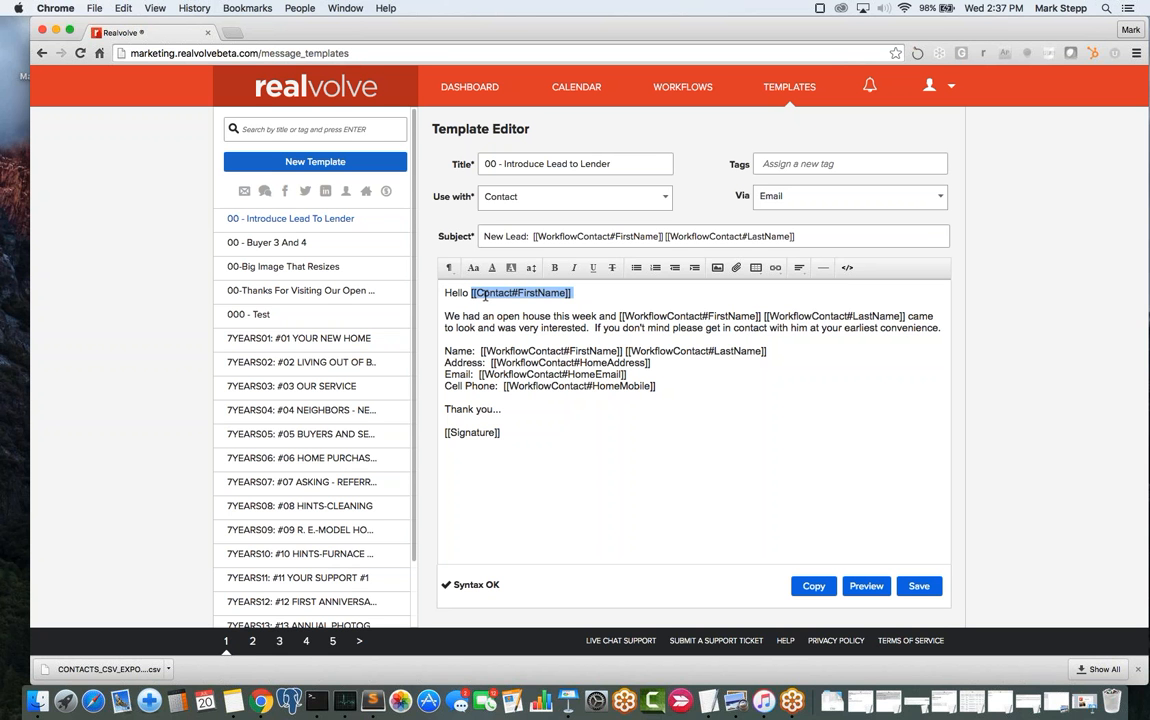
{"action": "double_click", "coordinate": [485, 295]}
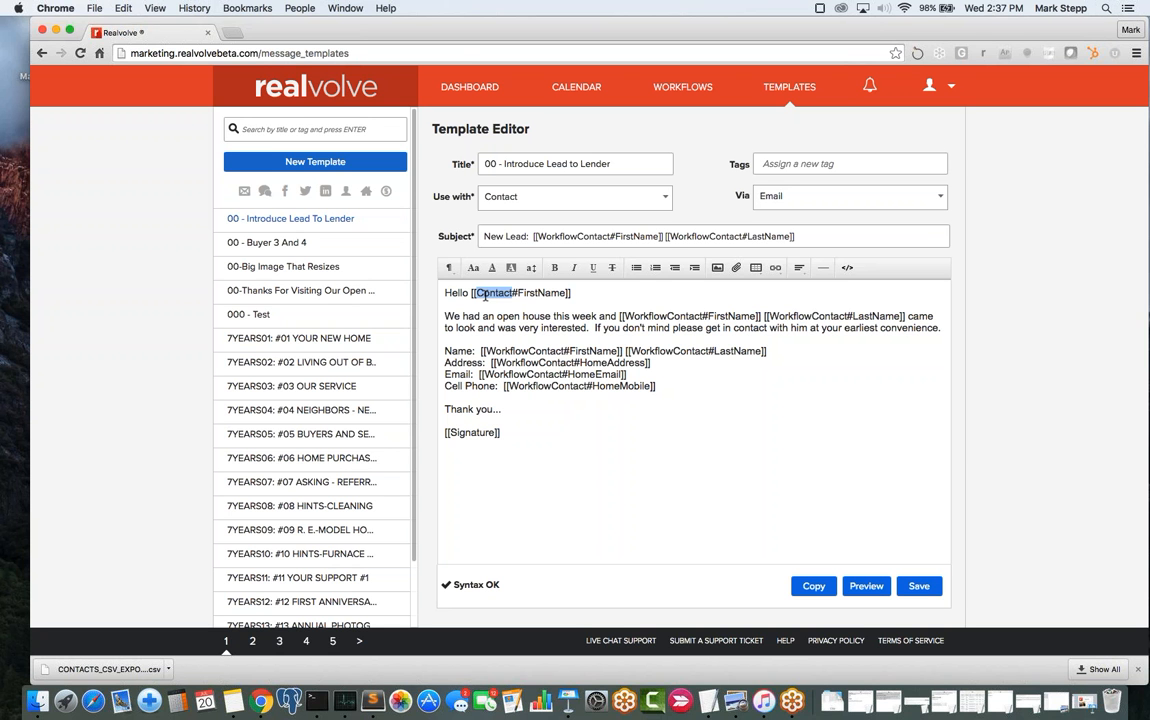
{"action": "left_click_drag", "start_coordinate": [471, 293], "coordinate": [581, 293]}
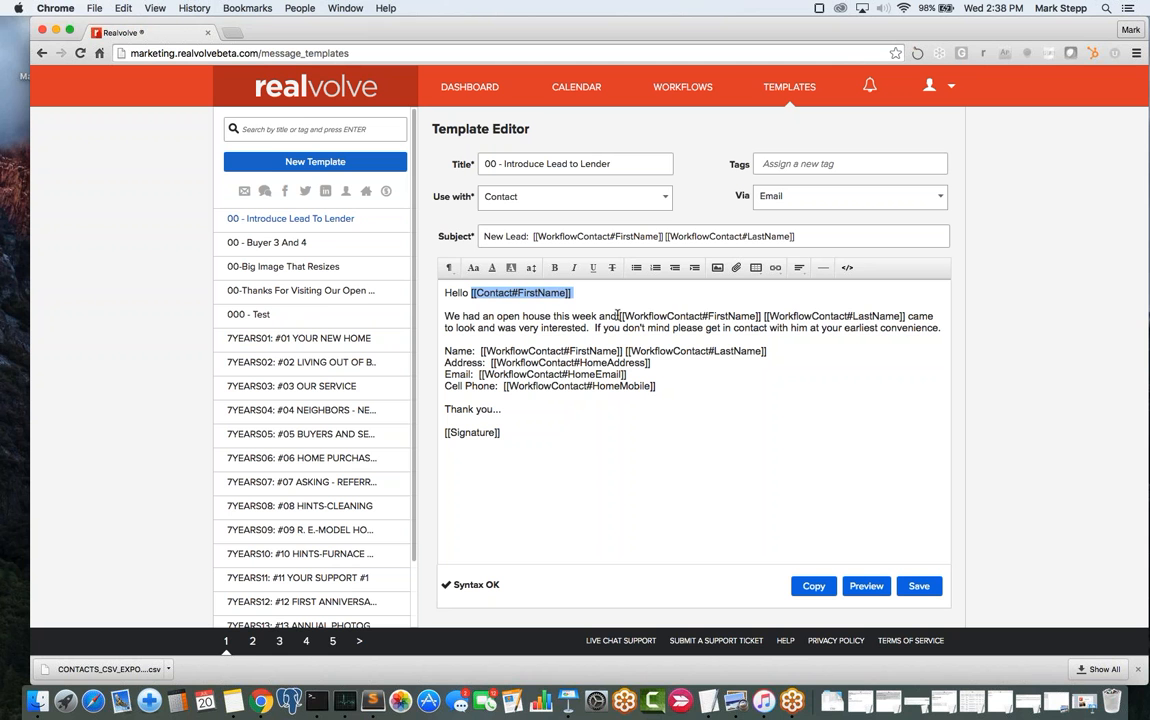
- Select the WorkflowContact name tags, Name-line tags and HomeAddress tag to examine them
{"action": "left_click_drag", "start_coordinate": [620, 316], "coordinate": [906, 316]}
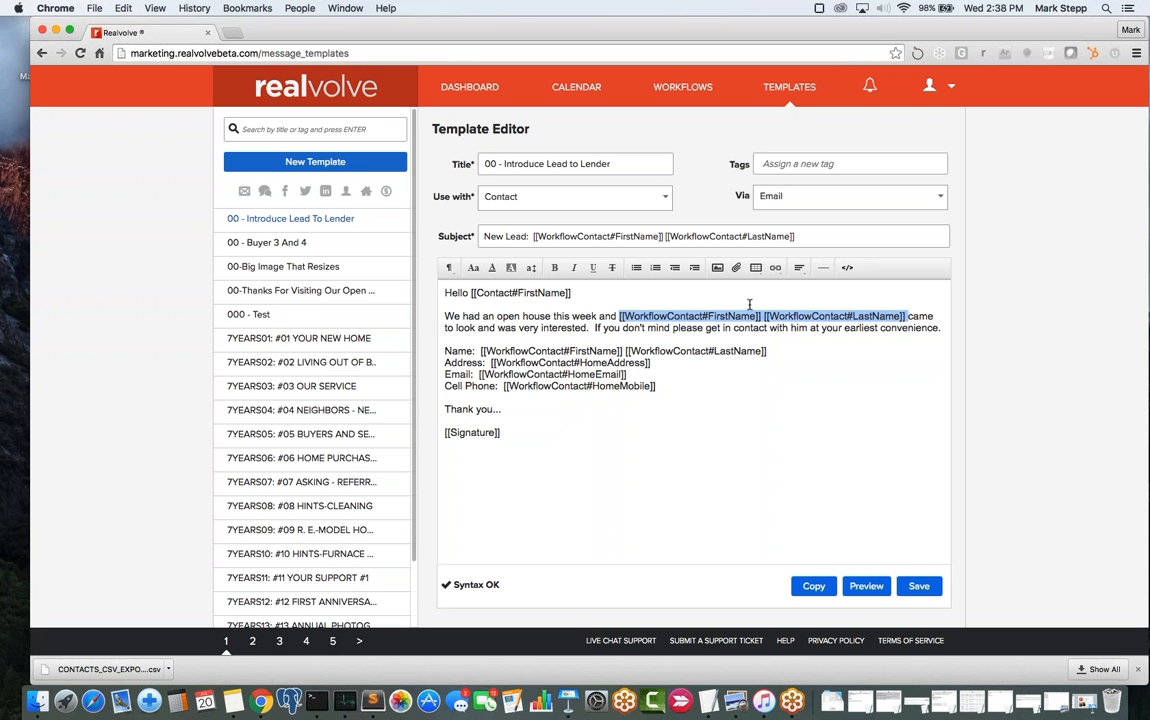
{"action": "double_click", "coordinate": [654, 316]}
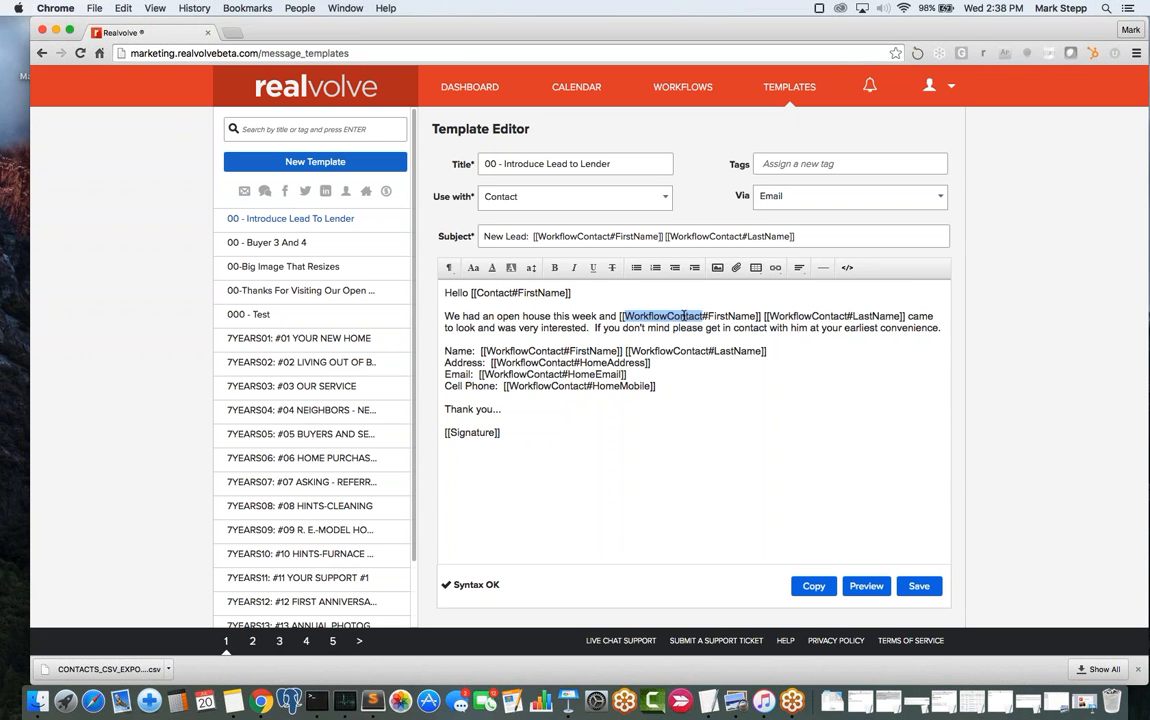
{"action": "left_click_drag", "start_coordinate": [684, 316], "coordinate": [709, 315]}
{"action": "left_click_drag", "start_coordinate": [481, 351], "coordinate": [783, 352]}
{"action": "left_click_drag", "start_coordinate": [491, 363], "coordinate": [655, 367]}
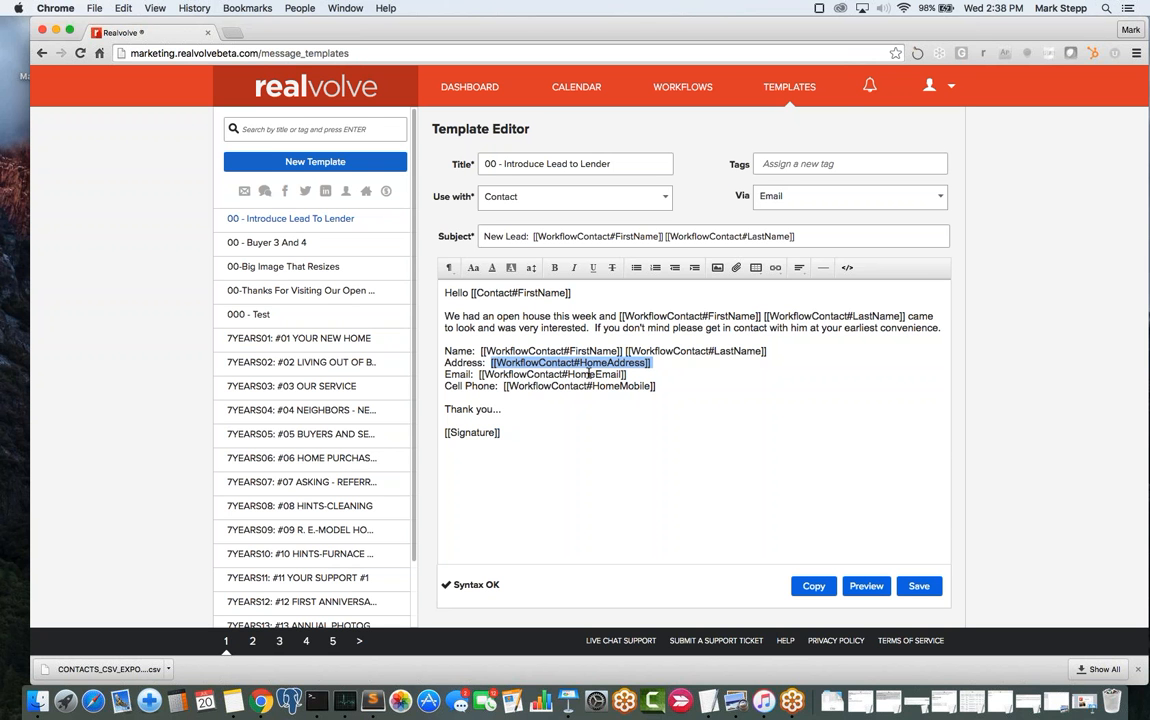
- Insert [[WorkflowContact#Greeting]] on a new line below the Cell Phone line
{"action": "left_click", "coordinate": [673, 387]}
{"action": "key", "text": "Return"}
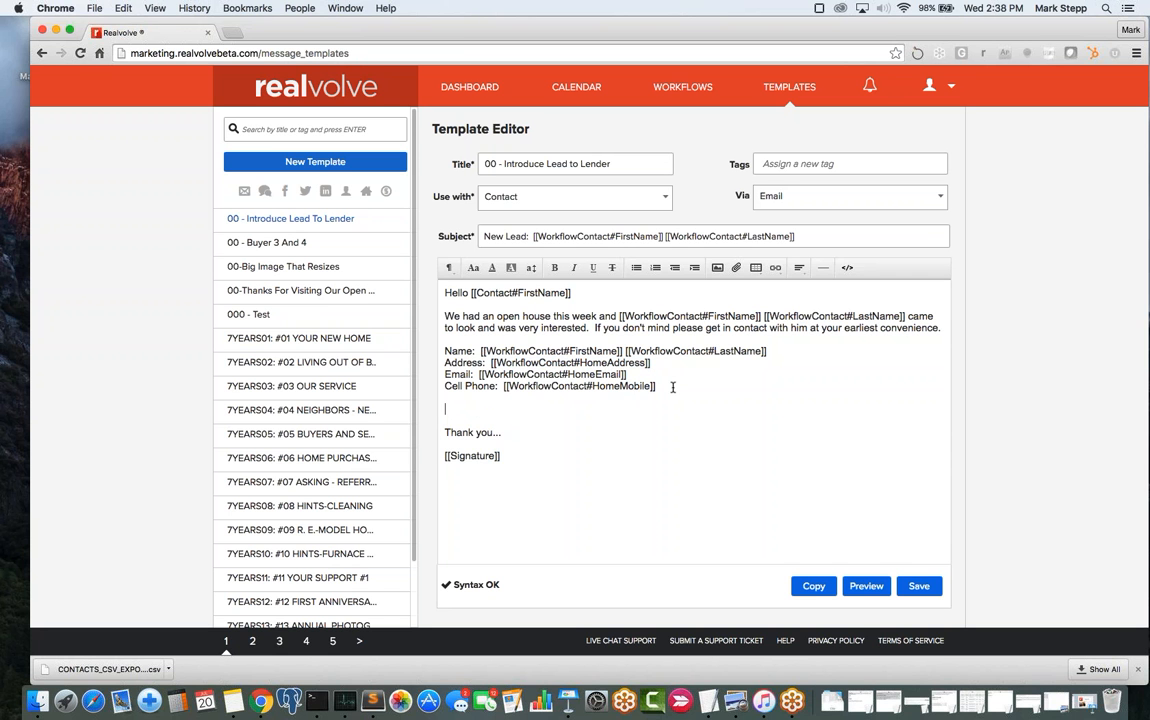
{"action": "type", "text": "[["}
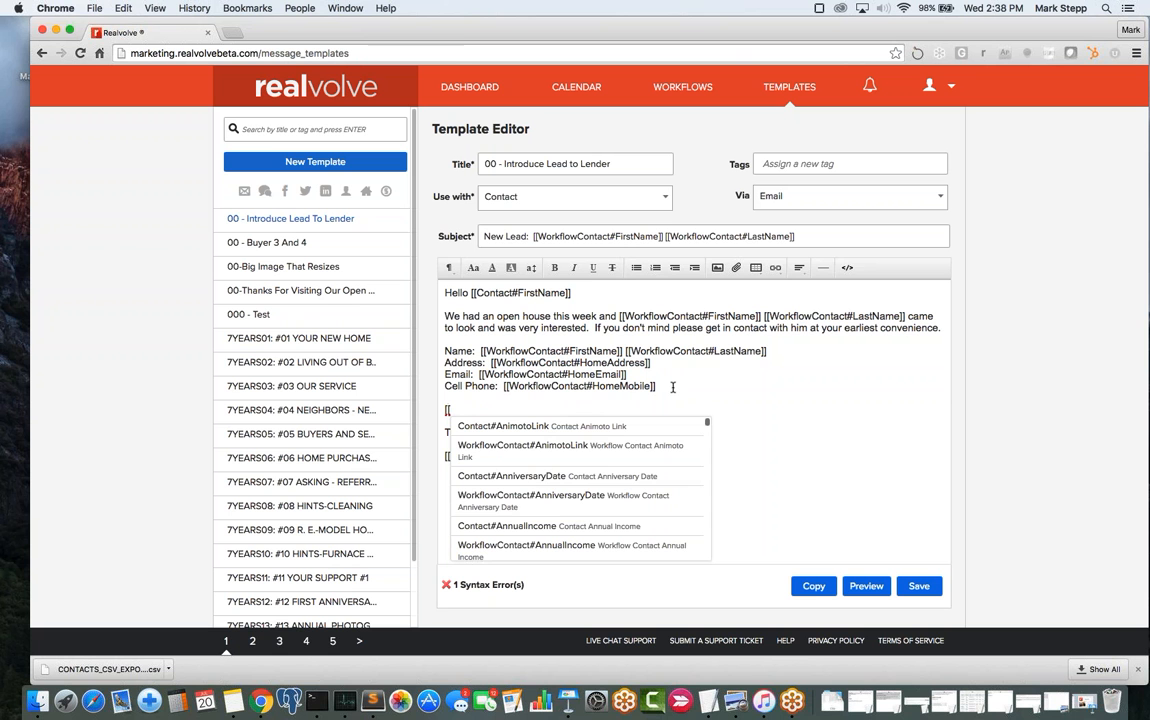
{"action": "type", "text": "workflow"}
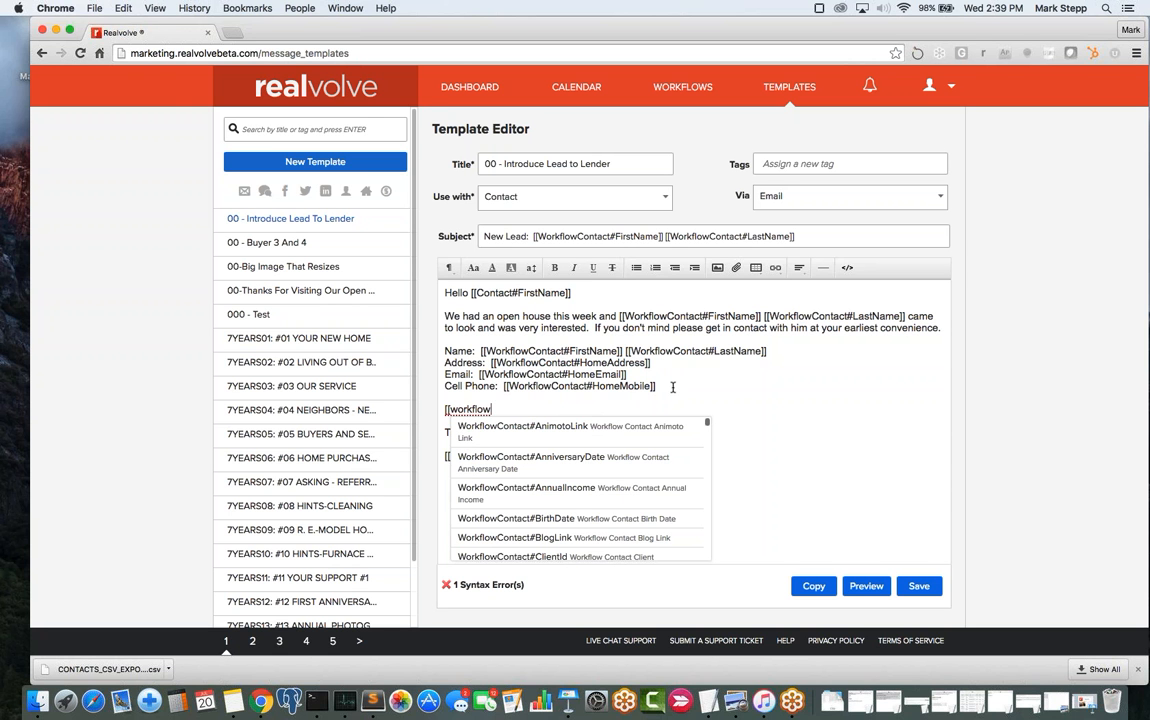
{"action": "mouse_move", "coordinate": [707, 426]}
{"action": "left_mouse_down"}
{"action": "mouse_move", "coordinate": [707, 461]}
{"action": "mouse_move", "coordinate": [707, 443]}
{"action": "left_mouse_up"}
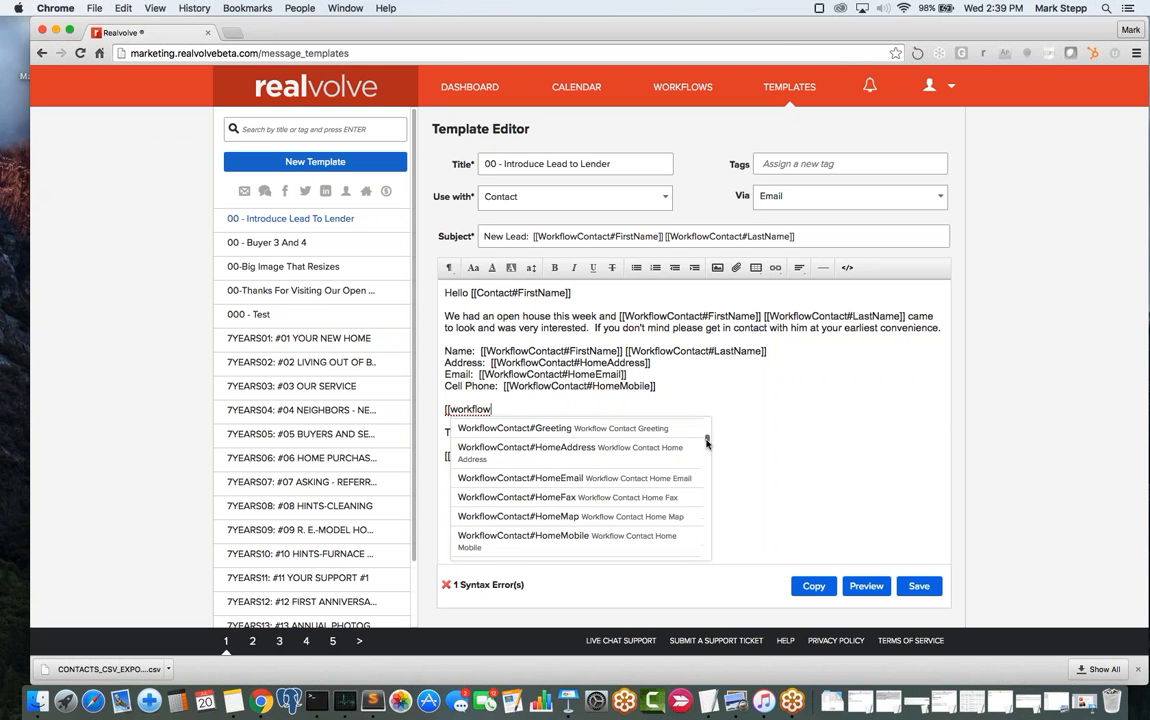
{"action": "left_click", "coordinate": [622, 436]}
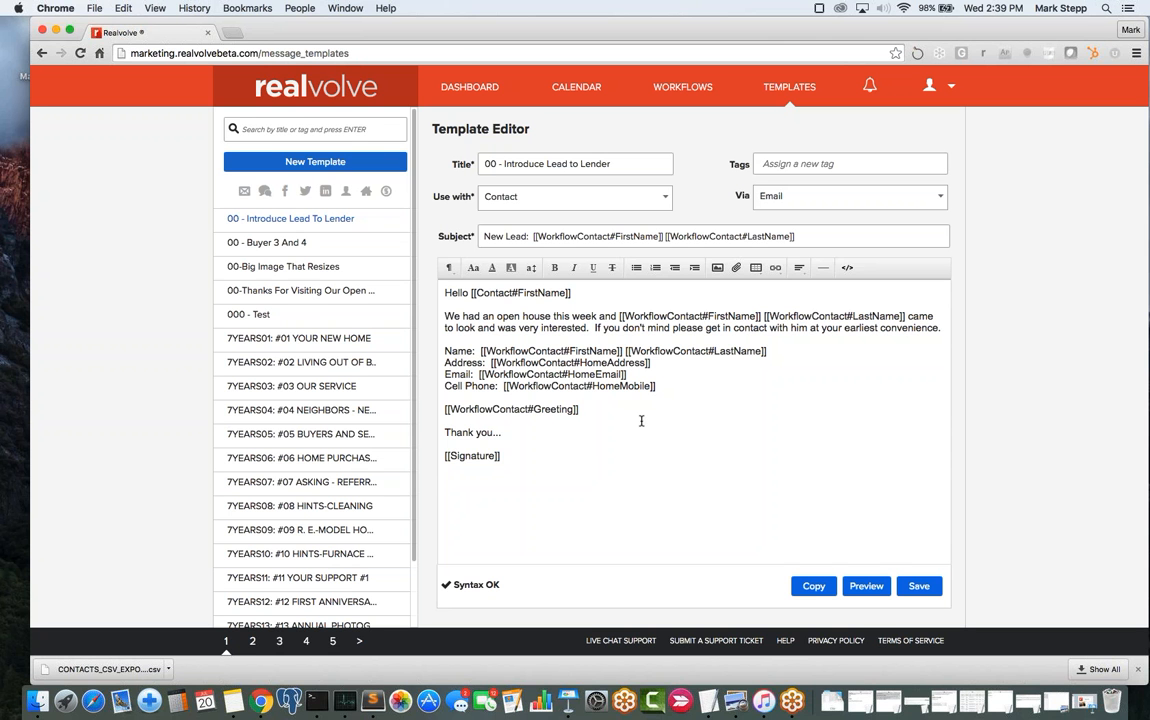
{"action": "key", "text": "Return"}
- Insert a [[WorkflowContact#MailingName]] tag on the line below the Greeting tag
{"action": "type", "text": "[["}
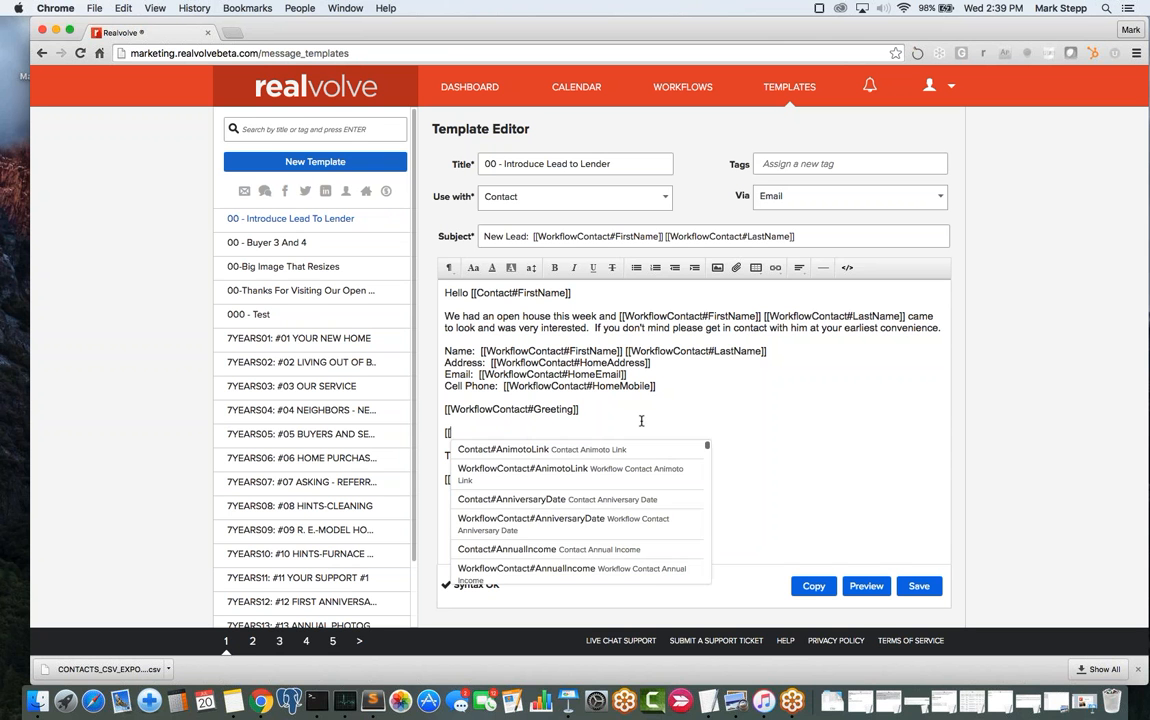
{"action": "type", "text": "WorkflowC"}
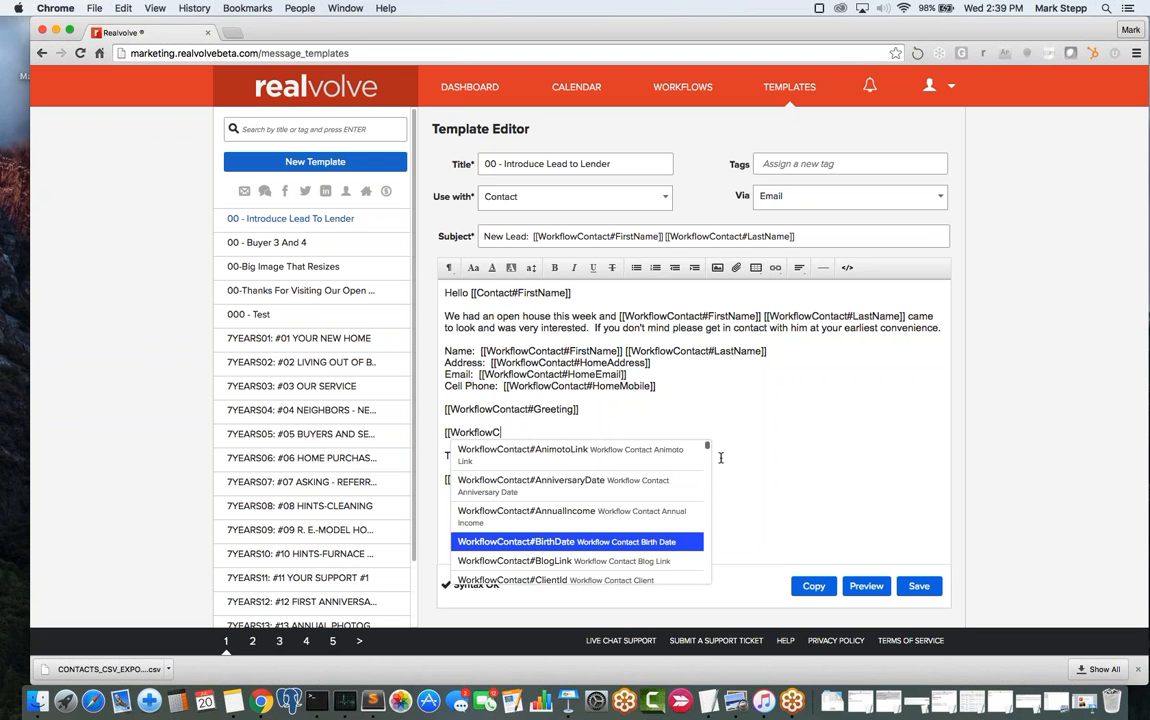
{"action": "left_click_drag", "start_coordinate": [707, 450], "coordinate": [708, 466]}
{"action": "scroll", "coordinate": [707, 466], "scroll_direction": "down", "scroll_amount": 3}
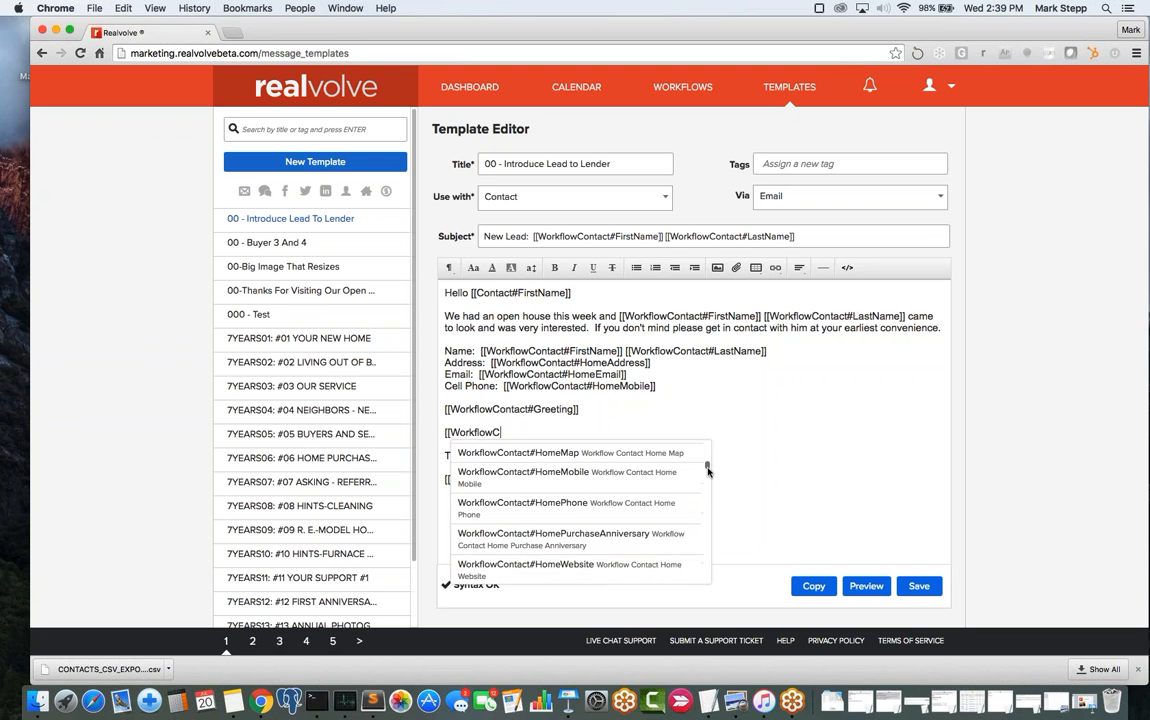
{"action": "scroll", "coordinate": [707, 466], "scroll_direction": "up", "scroll_amount": 2}
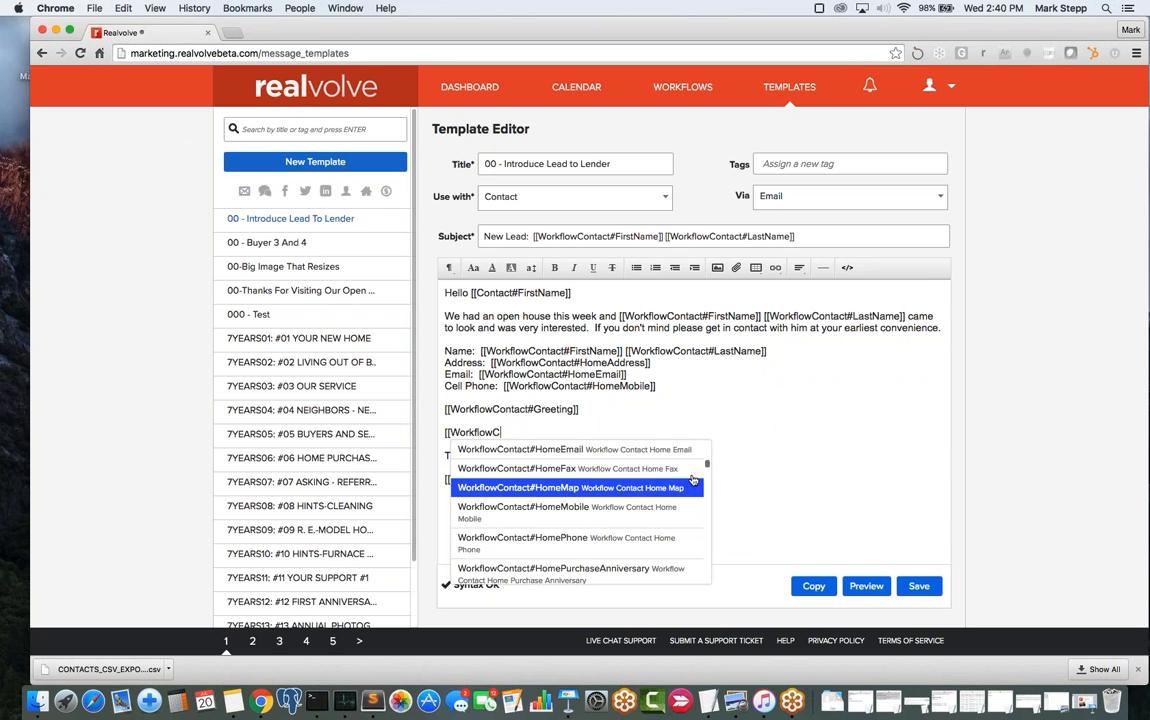
{"action": "scroll", "coordinate": [707, 468], "scroll_direction": "down", "scroll_amount": 5}
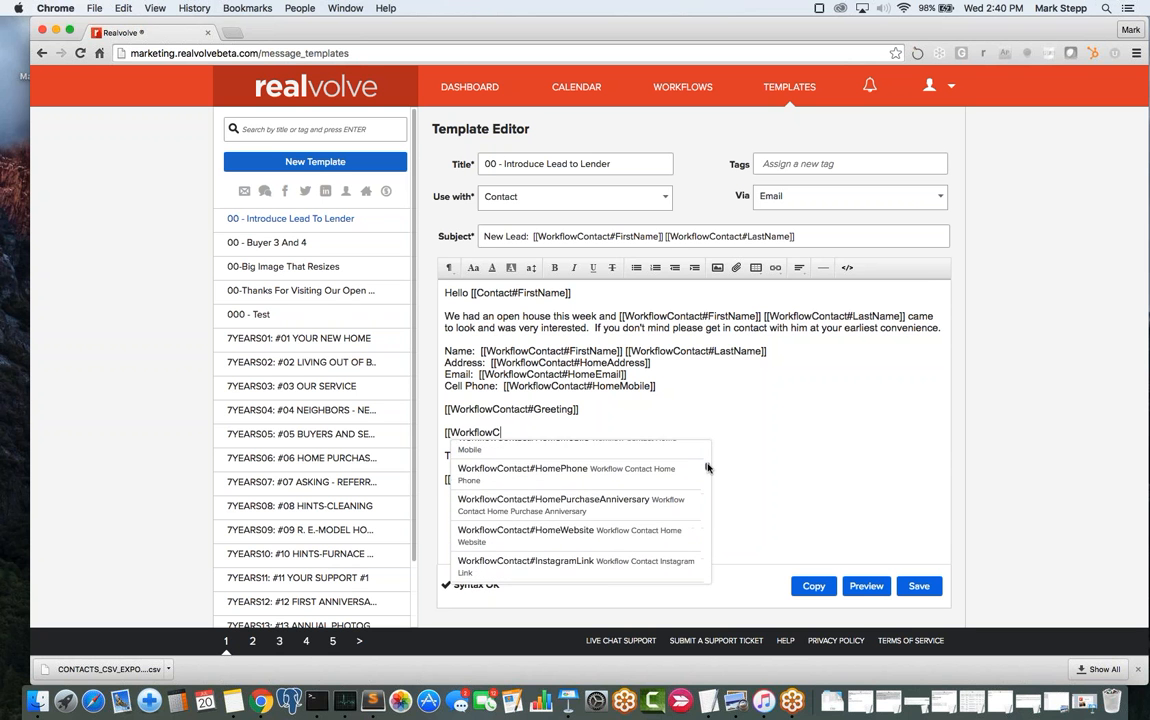
{"action": "scroll", "coordinate": [707, 472], "scroll_direction": "down", "scroll_amount": 3}
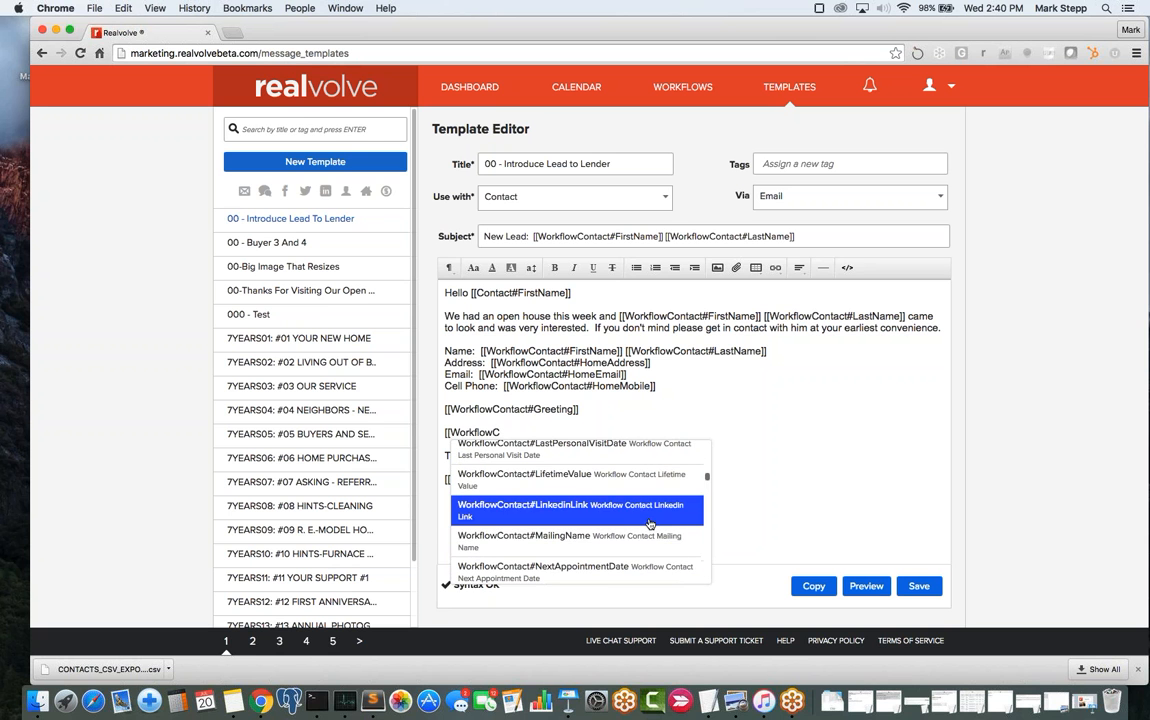
{"action": "left_click", "coordinate": [560, 540]}
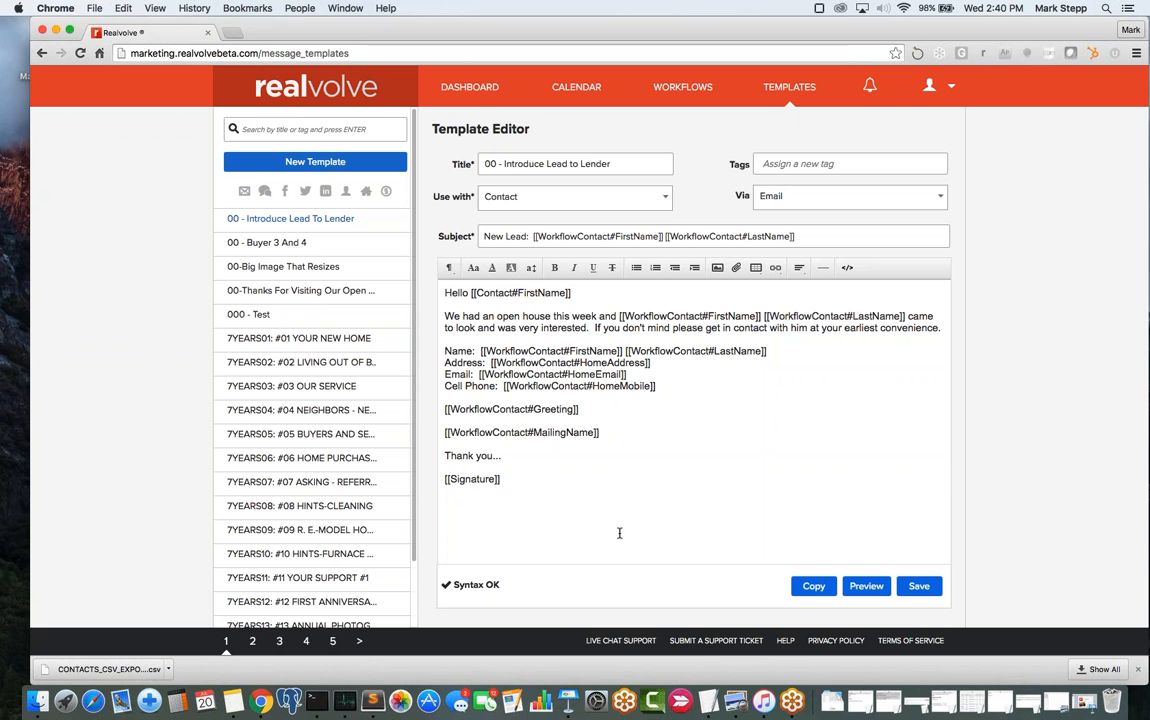
- Add sample text 'Joe & Mary' and 'Joe & Mary Smith', then delete both demo tag lines
{"action": "left_click", "coordinate": [600, 412]}
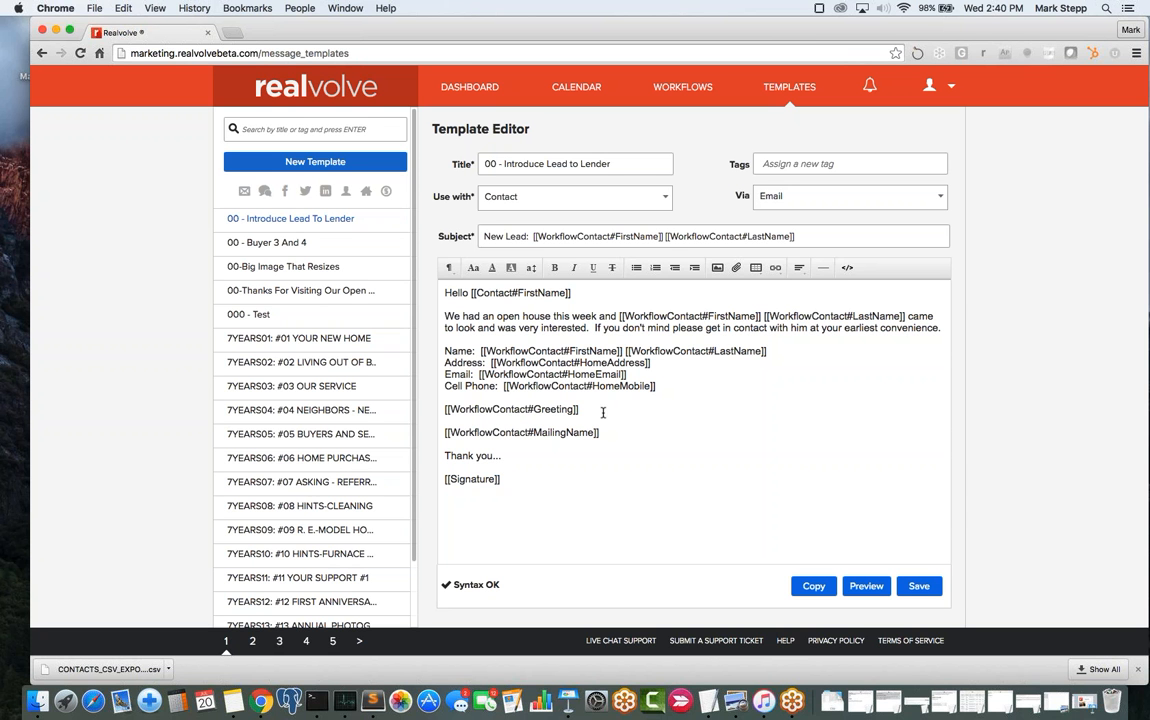
{"action": "type", "text": "Joe & Mary"}
{"action": "left_click", "coordinate": [630, 432]}
{"action": "type", "text": "Joe & Mary Smith"}
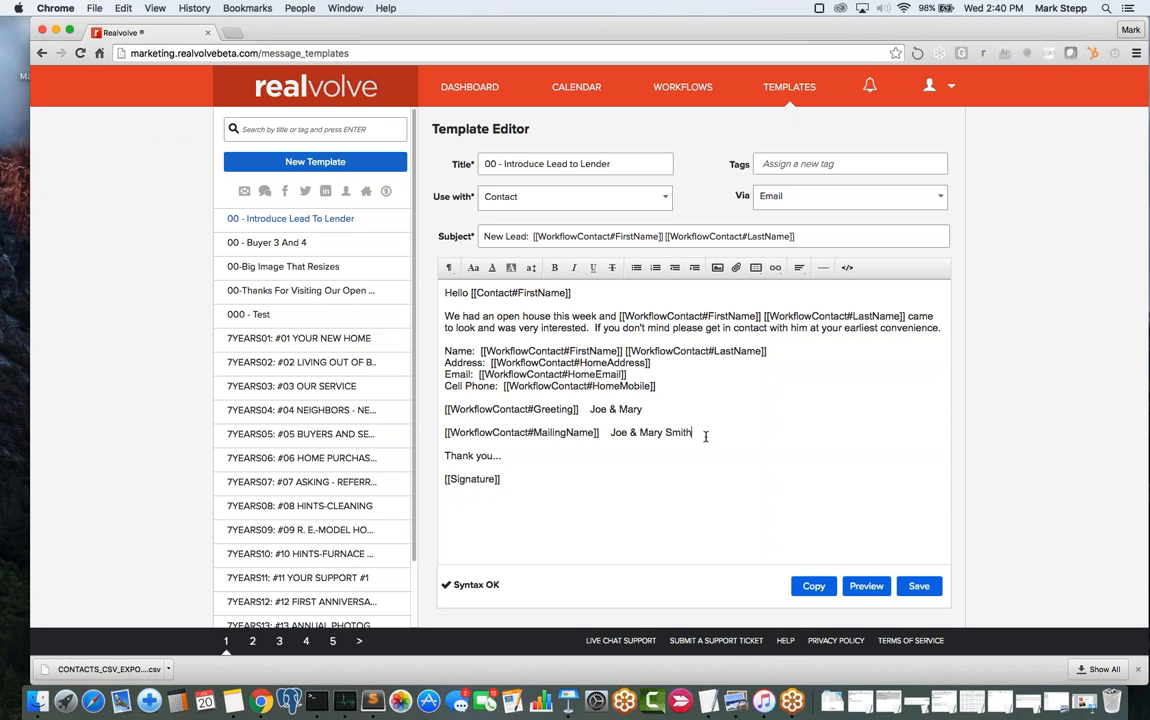
{"action": "key", "text": "BackSpace"}
{"action": "key", "text": "BackSpace"}
{"action": "key", "text": "BackSpace"}
{"action": "key", "text": "BackSpace"}
{"action": "key", "text": "BackSpace"}
{"action": "key", "text": "BackSpace"}
{"action": "key", "text": "BackSpace"}
{"action": "key", "text": "BackSpace"}
{"action": "key", "text": "BackSpace"}
{"action": "key", "text": "BackSpace"}
{"action": "key", "text": "BackSpace"}
{"action": "key", "text": "BackSpace"}
{"action": "key", "text": "BackSpace"}
{"action": "key", "text": "BackSpace"}
{"action": "key", "text": "BackSpace"}
{"action": "key", "text": "BackSpace"}
{"action": "key", "text": "BackSpace"}
{"action": "key", "text": "BackSpace"}
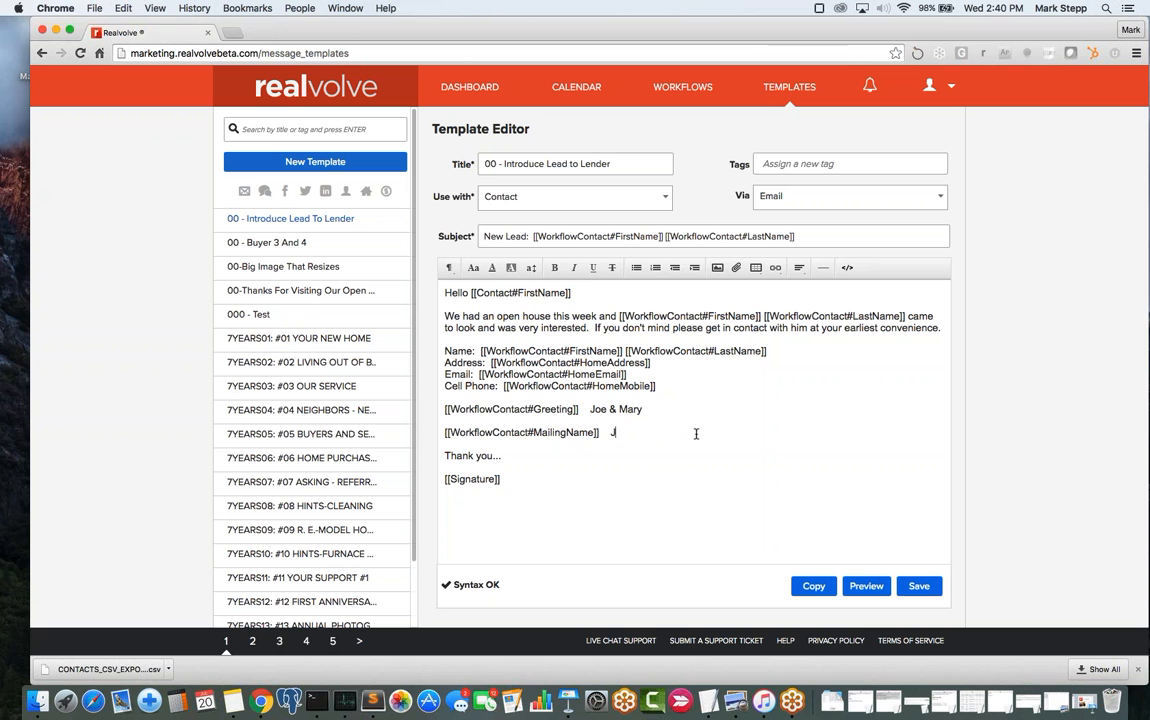
{"action": "left_click_drag", "start_coordinate": [631, 433], "coordinate": [425, 403]}
{"action": "key", "text": "BackSpace"}
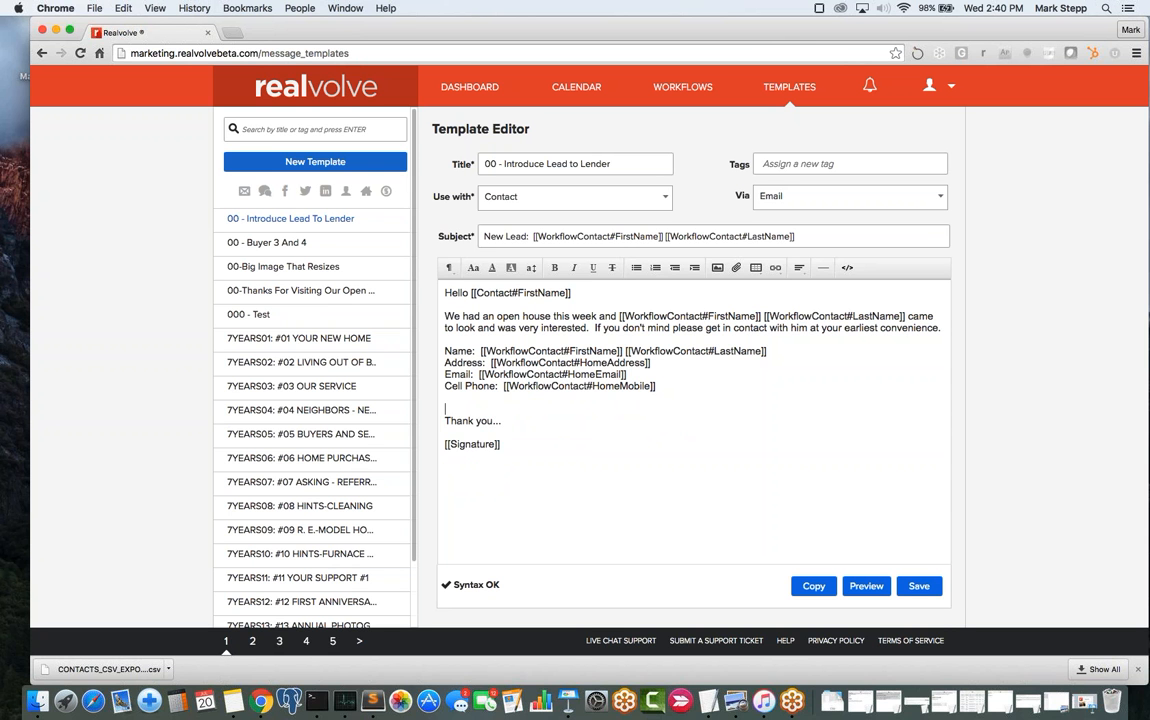
{"action": "key", "text": "BackSpace"}
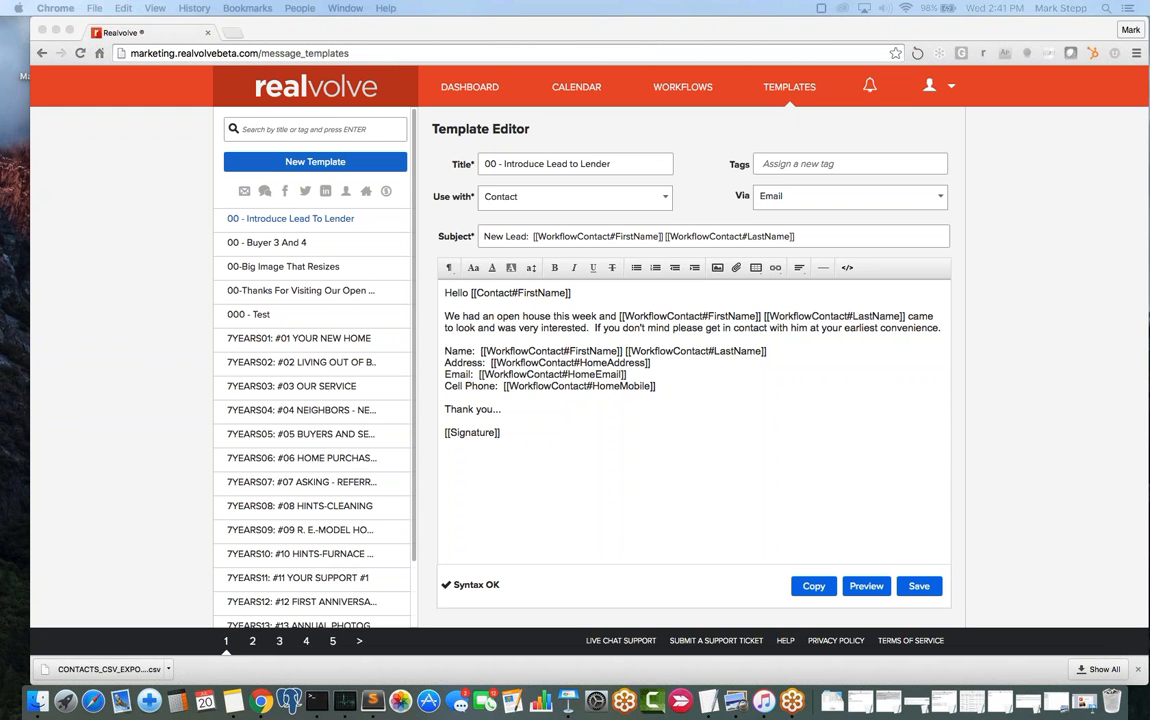
- Return to the Realvolve dashboard
{"action": "left_click", "coordinate": [476, 89]}
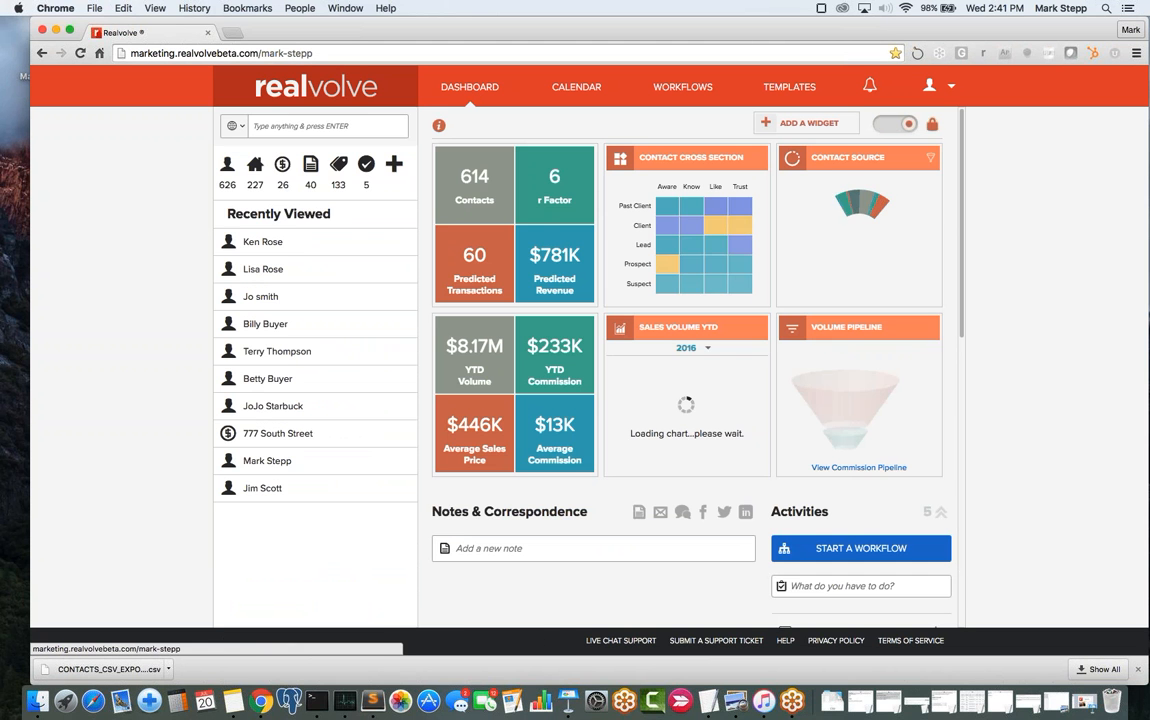
- Open a contact's record from the dashboard's Recently Viewed list
{"action": "left_click", "coordinate": [265, 243]}
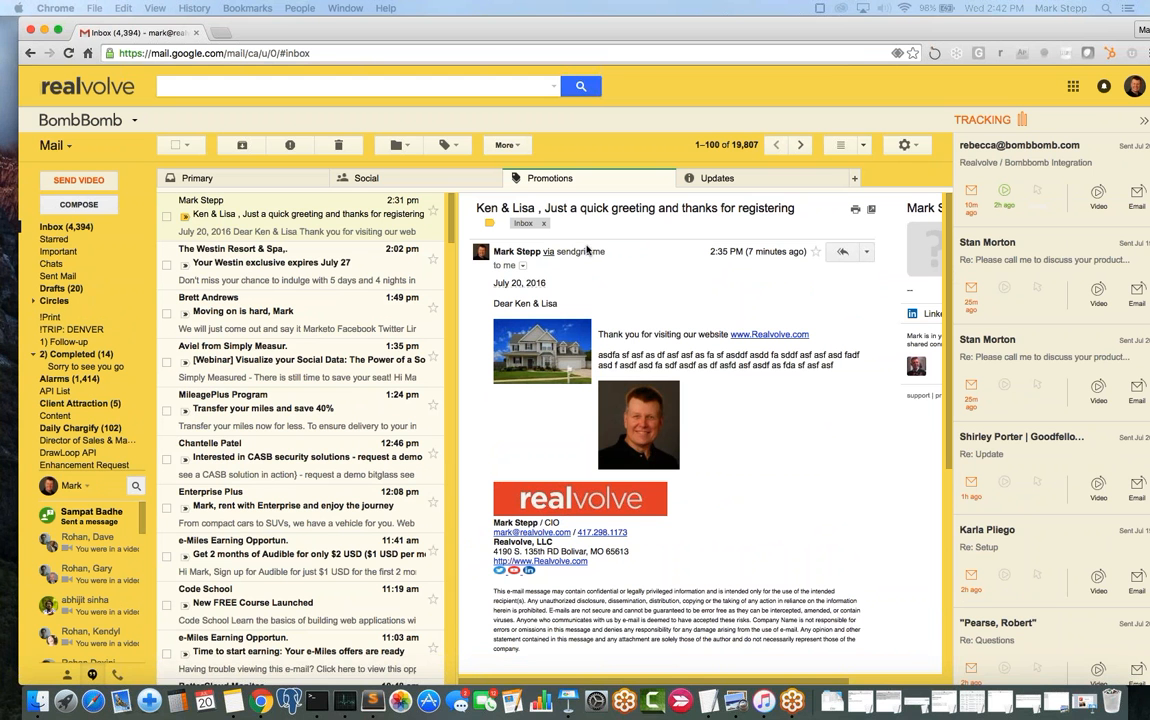
{"action": "left_click_drag", "start_coordinate": [493, 251], "coordinate": [539, 250]}
{"action": "left_click_drag", "start_coordinate": [606, 252], "coordinate": [545, 254]}
{"action": "mouse_move", "coordinate": [517, 251]}
{"action": "left_click", "coordinate": [637, 253]}
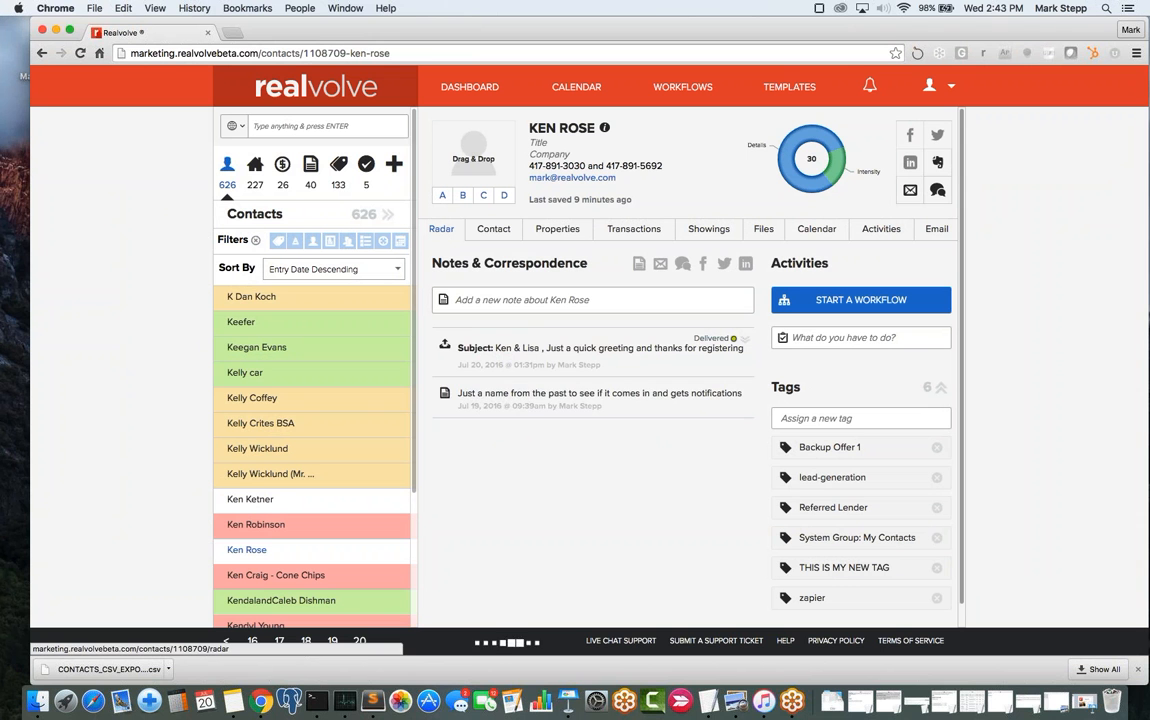
- Expand the logged greeting email and view its Processed (2), Delivered (2) and Open (1) recipients
{"action": "left_click", "coordinate": [441, 229]}
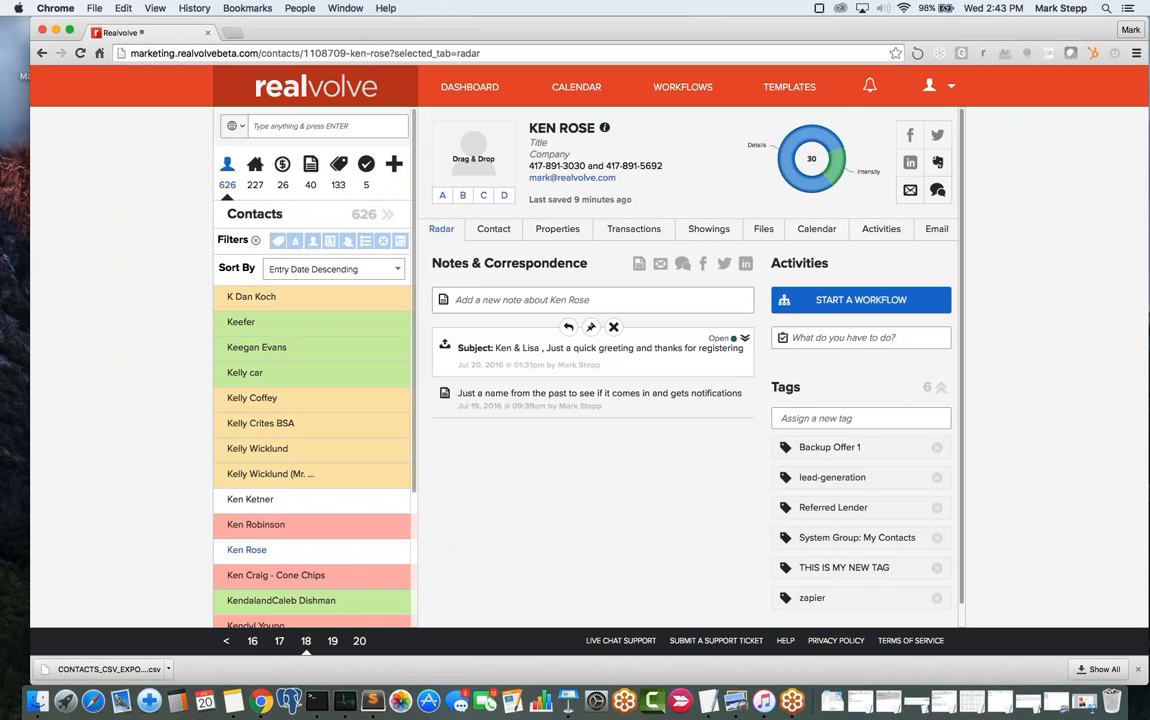
{"action": "left_click", "coordinate": [745, 340]}
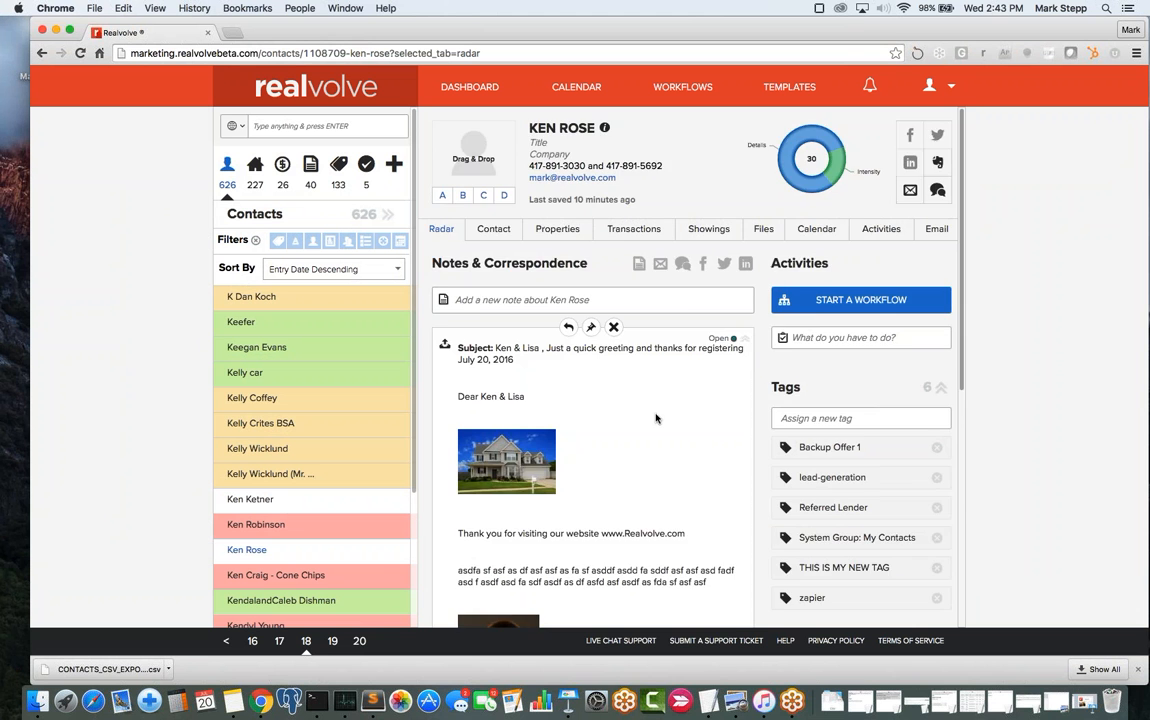
{"action": "scroll", "coordinate": [656, 418], "scroll_direction": "down", "scroll_amount": 5}
{"action": "scroll", "coordinate": [656, 418], "scroll_direction": "down", "scroll_amount": 4}
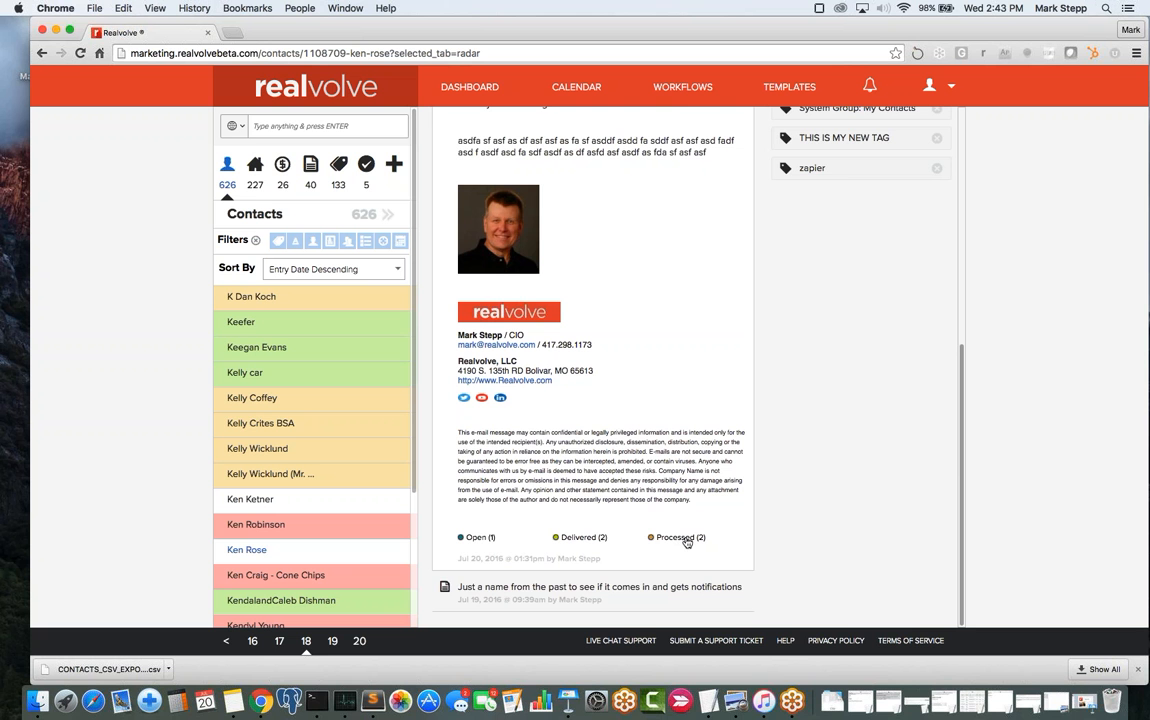
{"action": "left_click", "coordinate": [686, 540]}
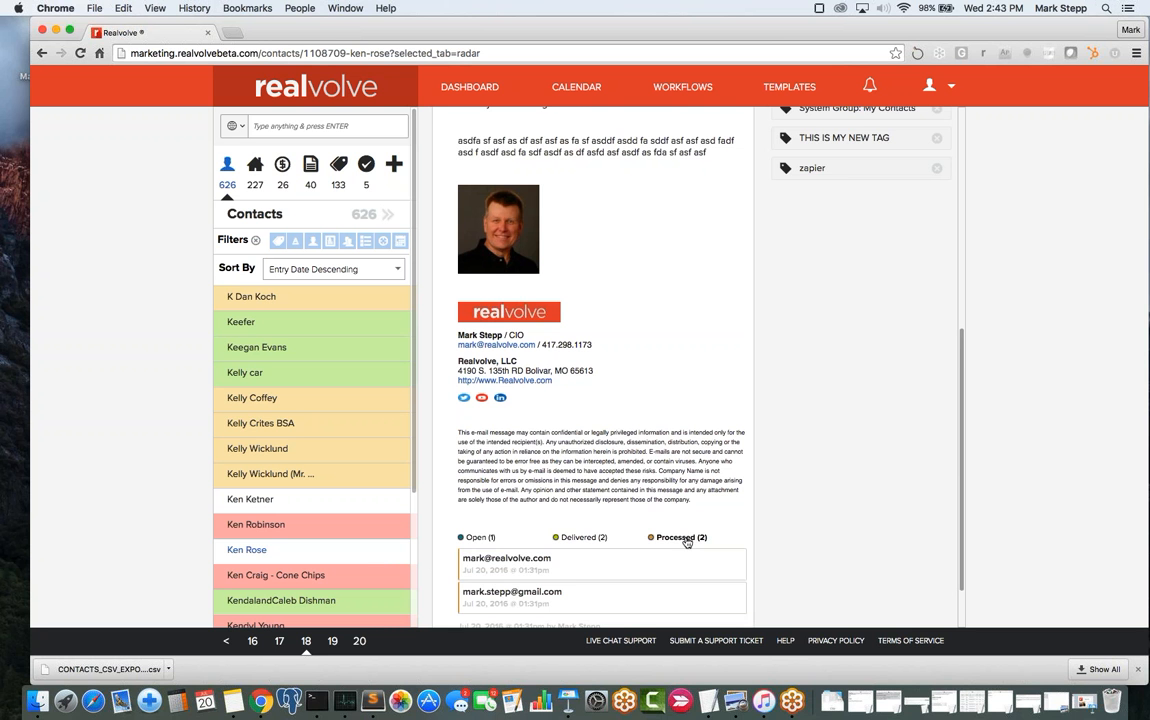
{"action": "scroll", "coordinate": [686, 542], "scroll_direction": "down", "scroll_amount": 3}
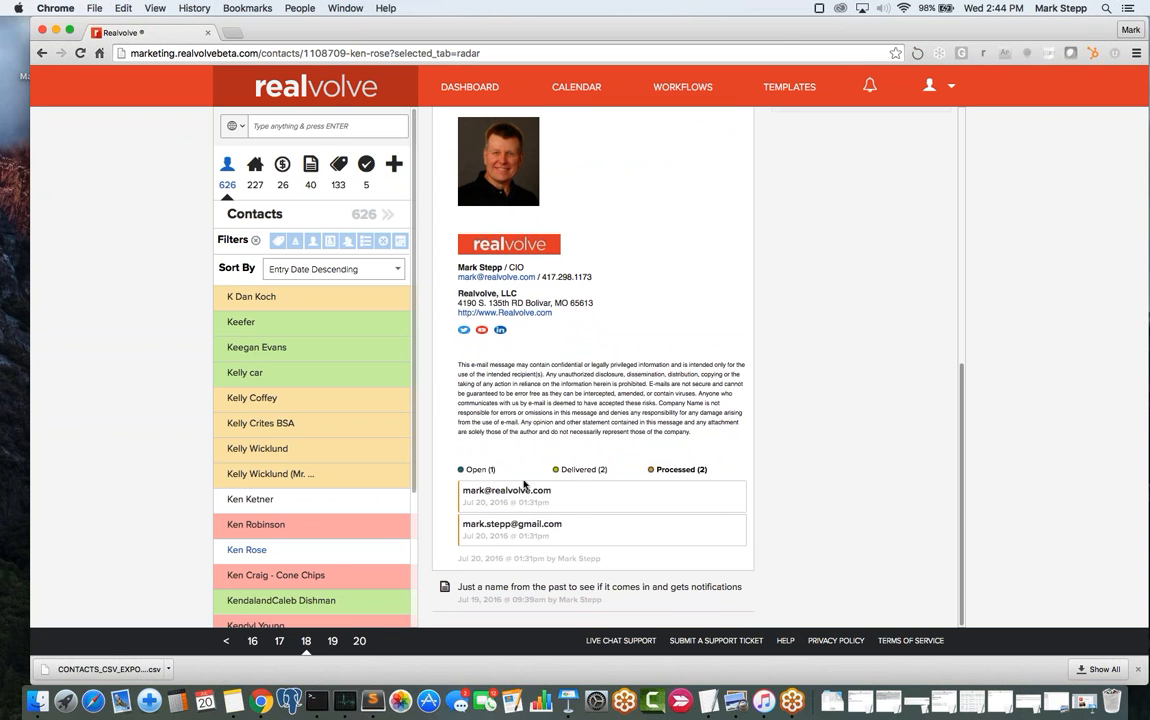
{"action": "left_click", "coordinate": [577, 470]}
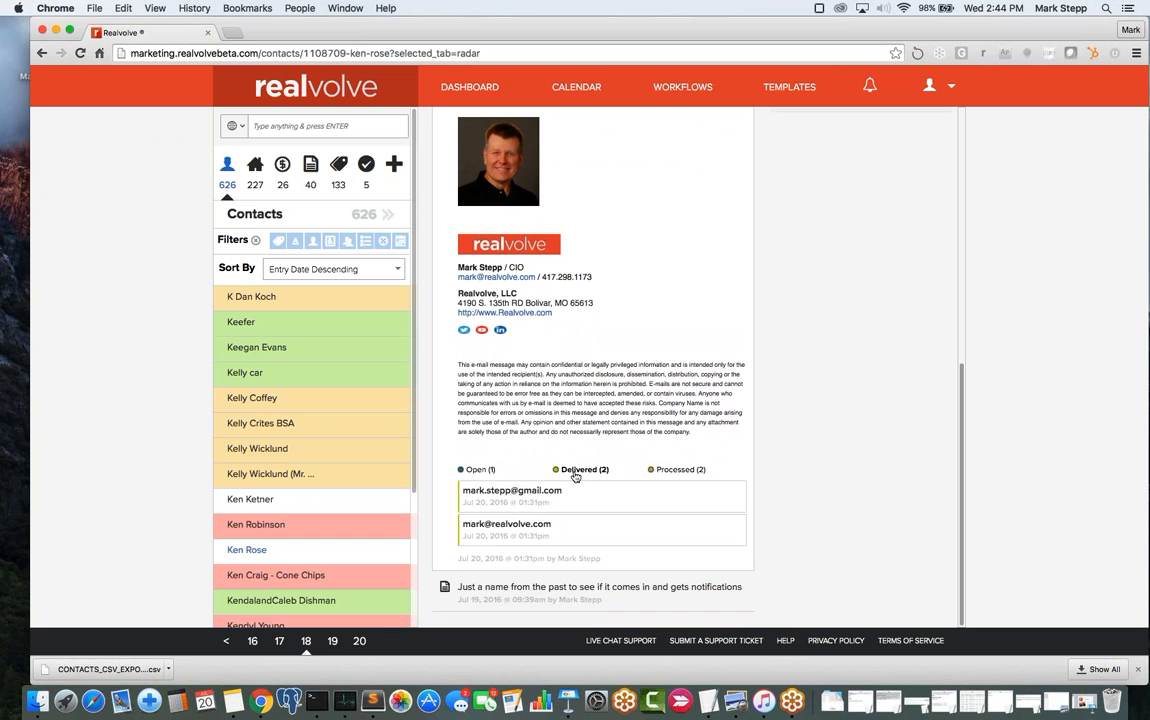
{"action": "left_click", "coordinate": [477, 469]}
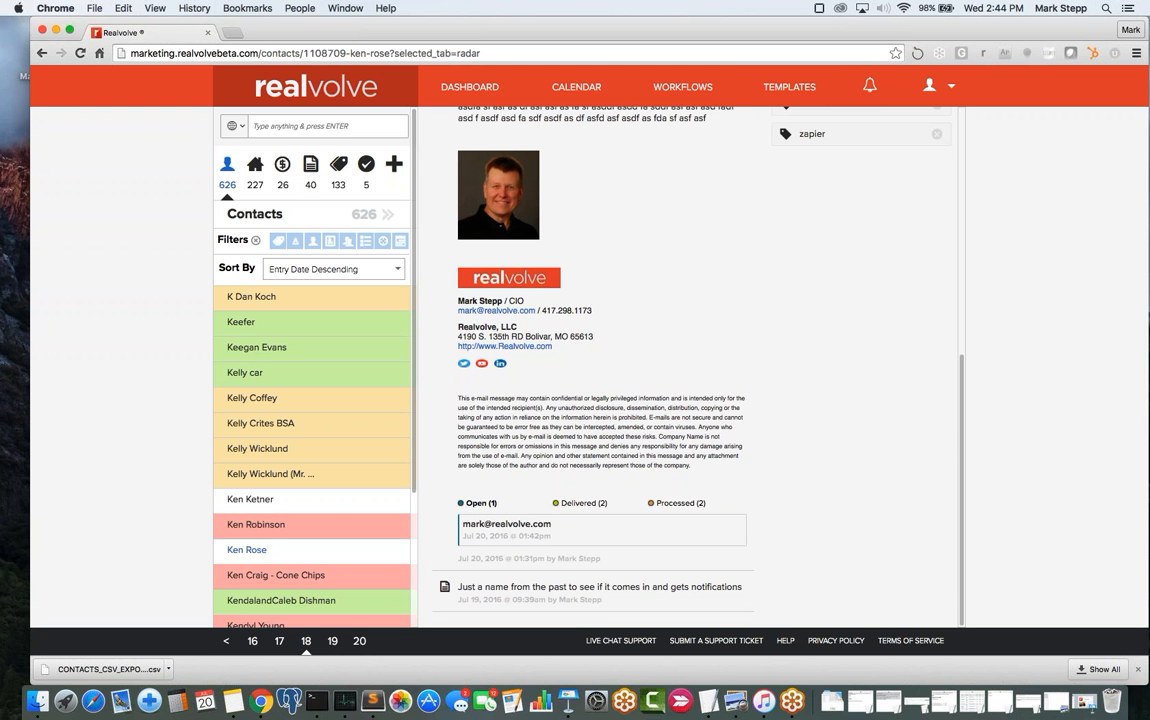
- Reply all with a 'thanks for the info' message plus a name sign-off, and send it
{"action": "left_click_drag", "start_coordinate": [700, 1], "coordinate": [811, 47]}
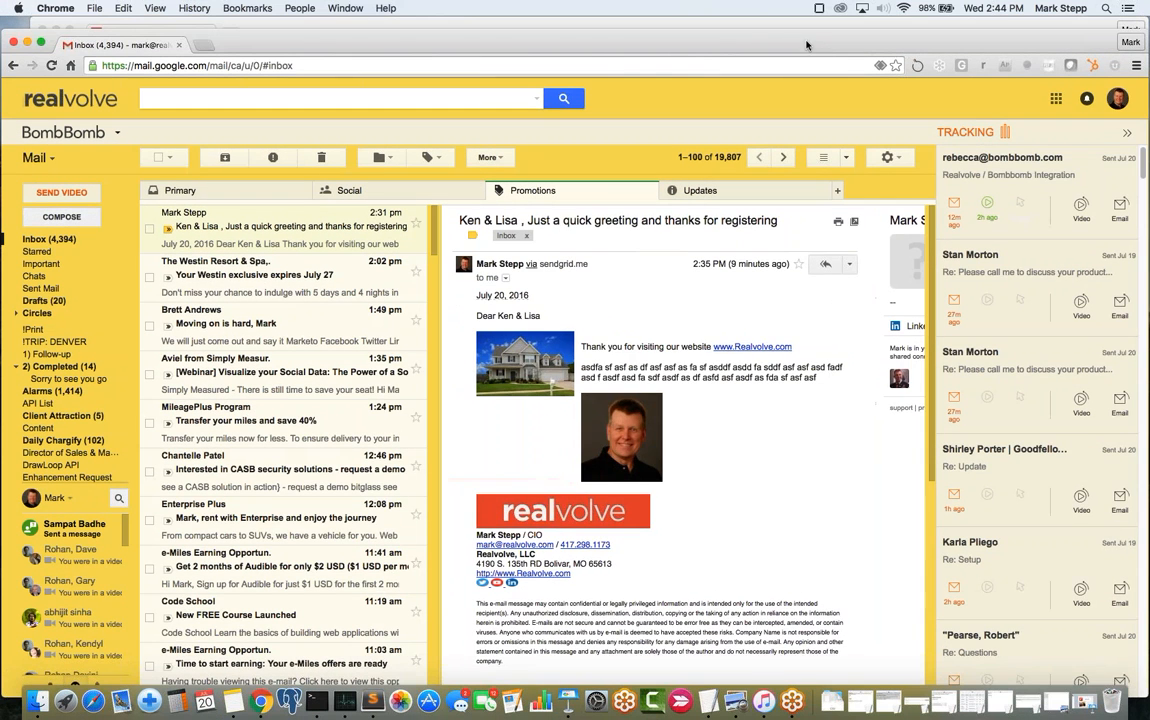
{"action": "left_click", "coordinate": [825, 266]}
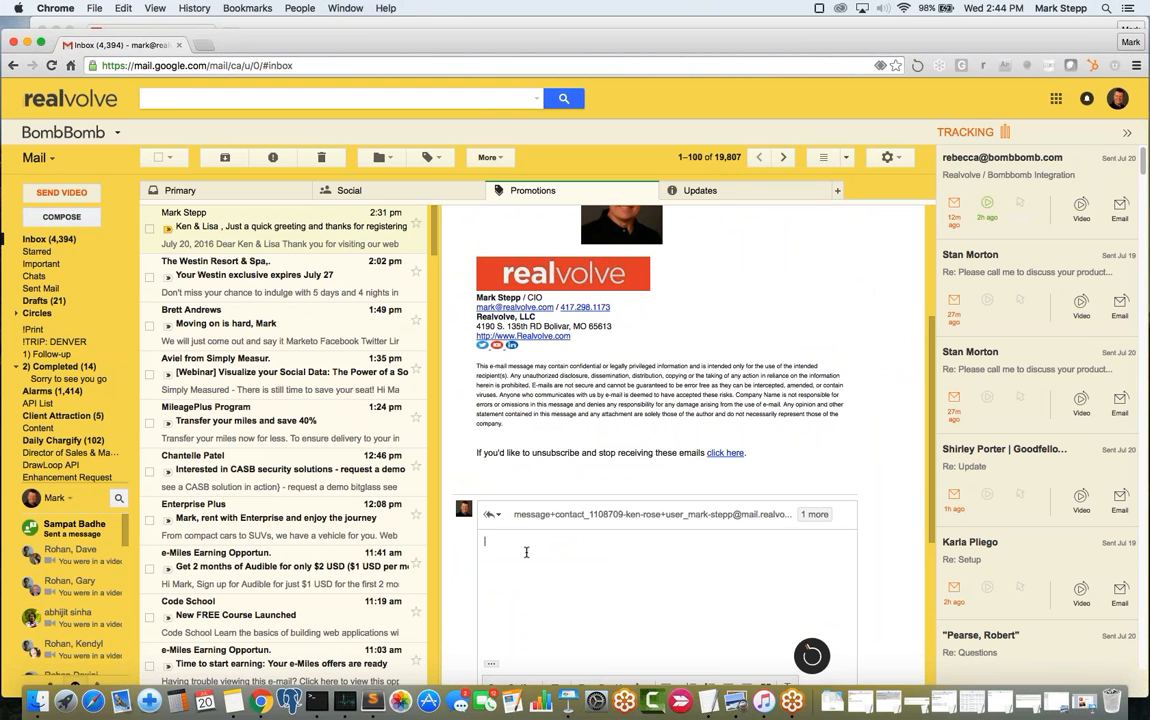
{"action": "type", "text": "He"}
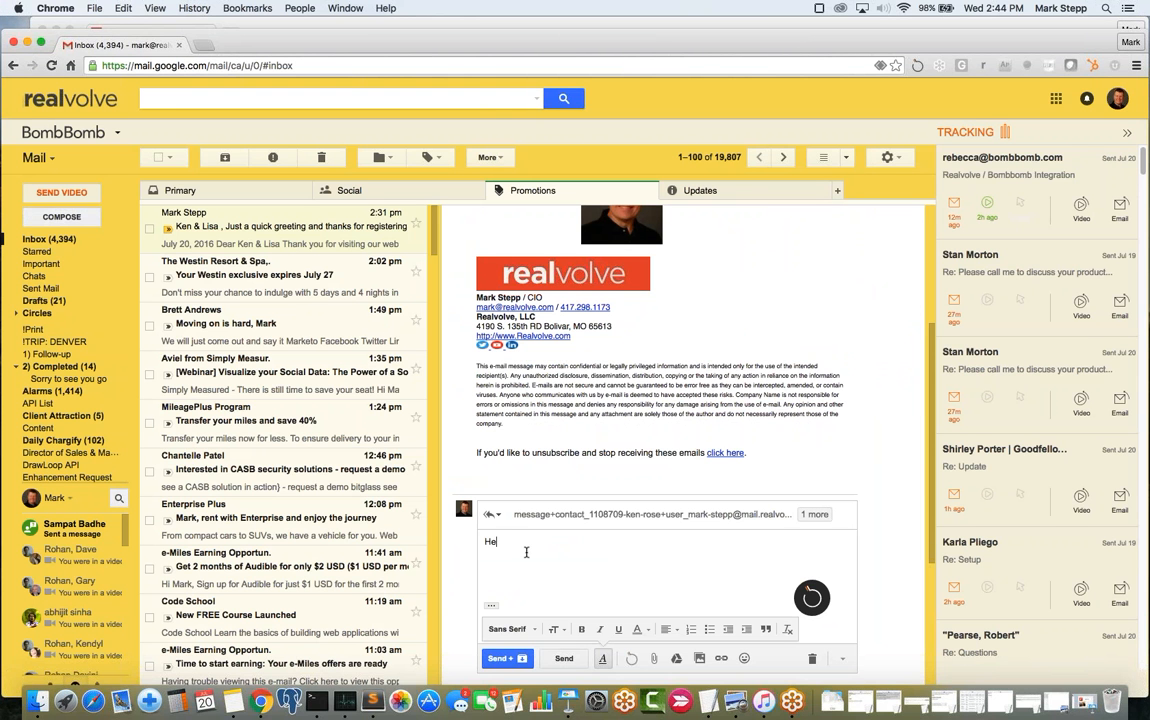
{"action": "type", "text": "r the info"}
{"action": "key", "text": "Return"}
{"action": "left_click", "coordinate": [572, 660]}
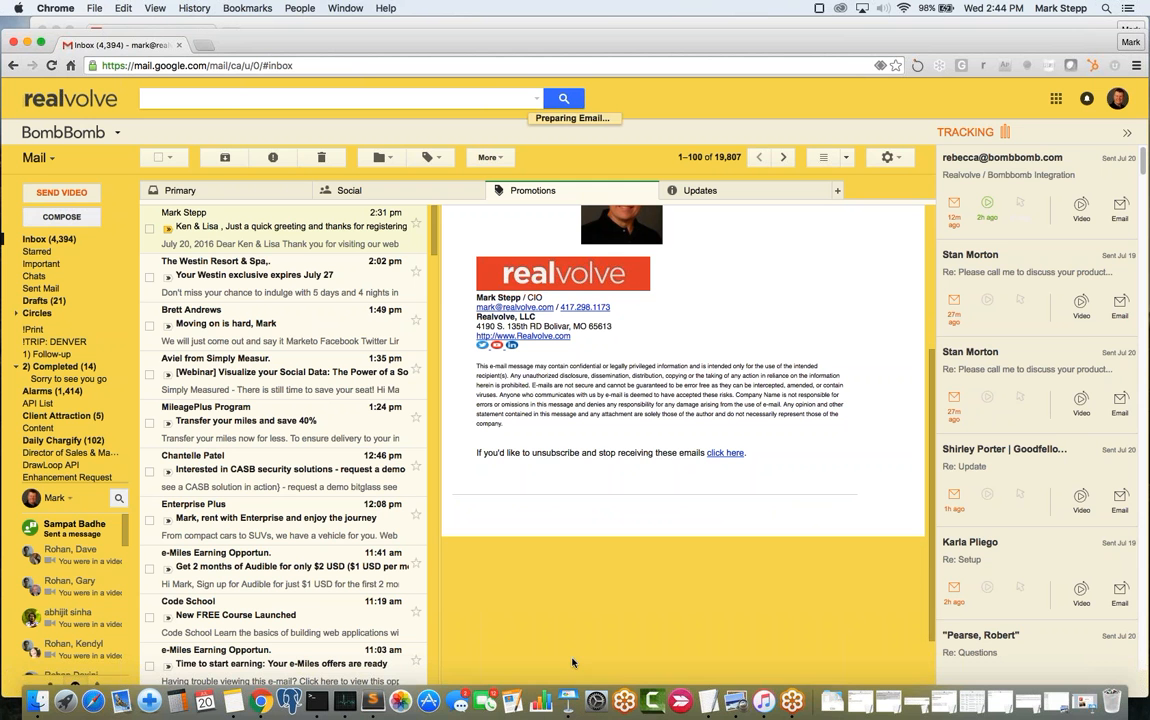
- Reload the contact's Radar feed in Realvolve and expand the newly logged 'Re:' reply
{"action": "left_click", "coordinate": [692, 23]}
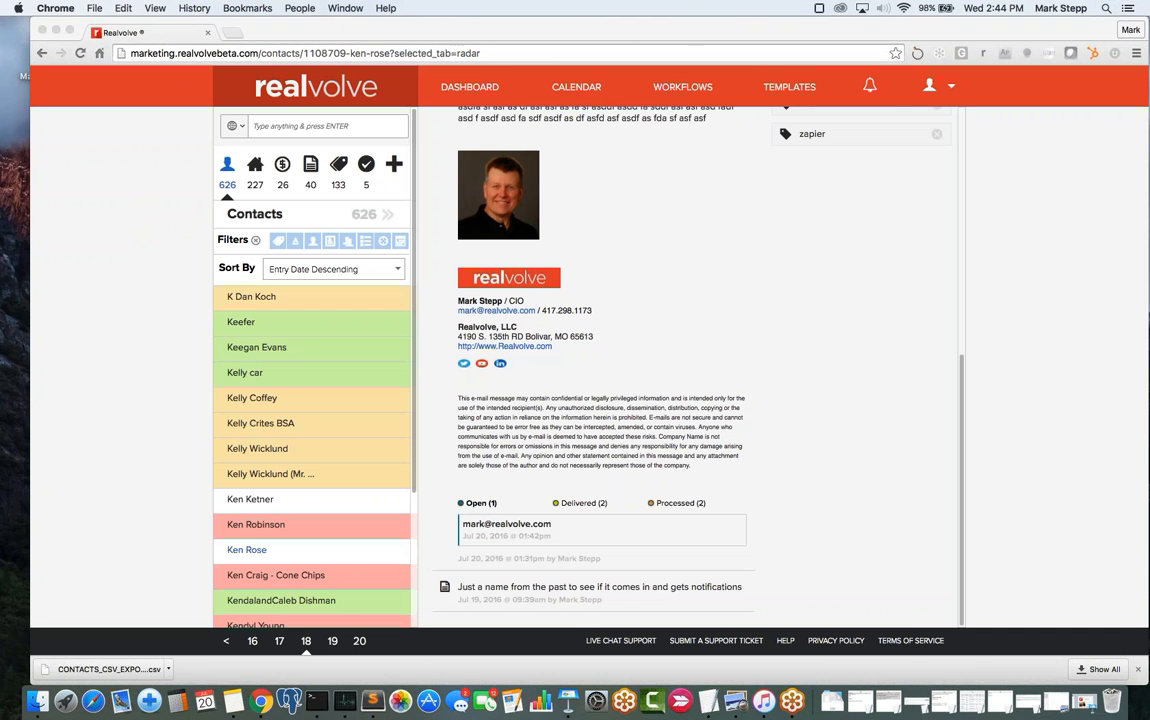
{"action": "scroll", "coordinate": [616, 275], "scroll_direction": "up", "scroll_amount": 10}
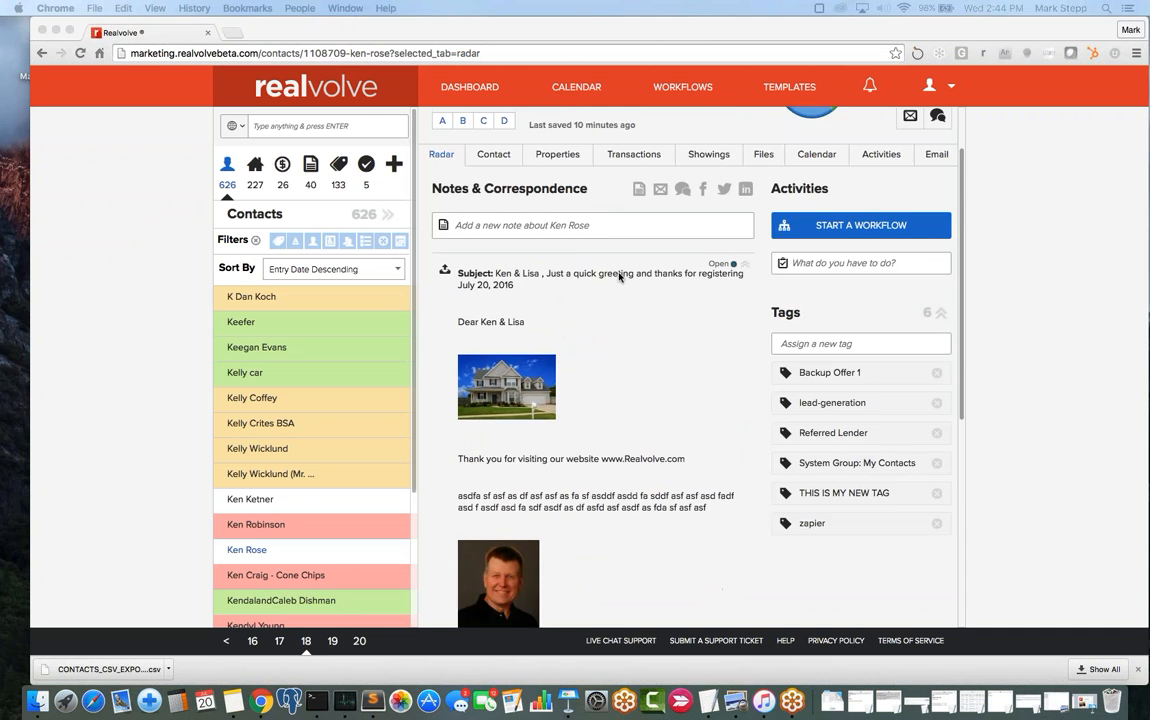
{"action": "left_click", "coordinate": [441, 229]}
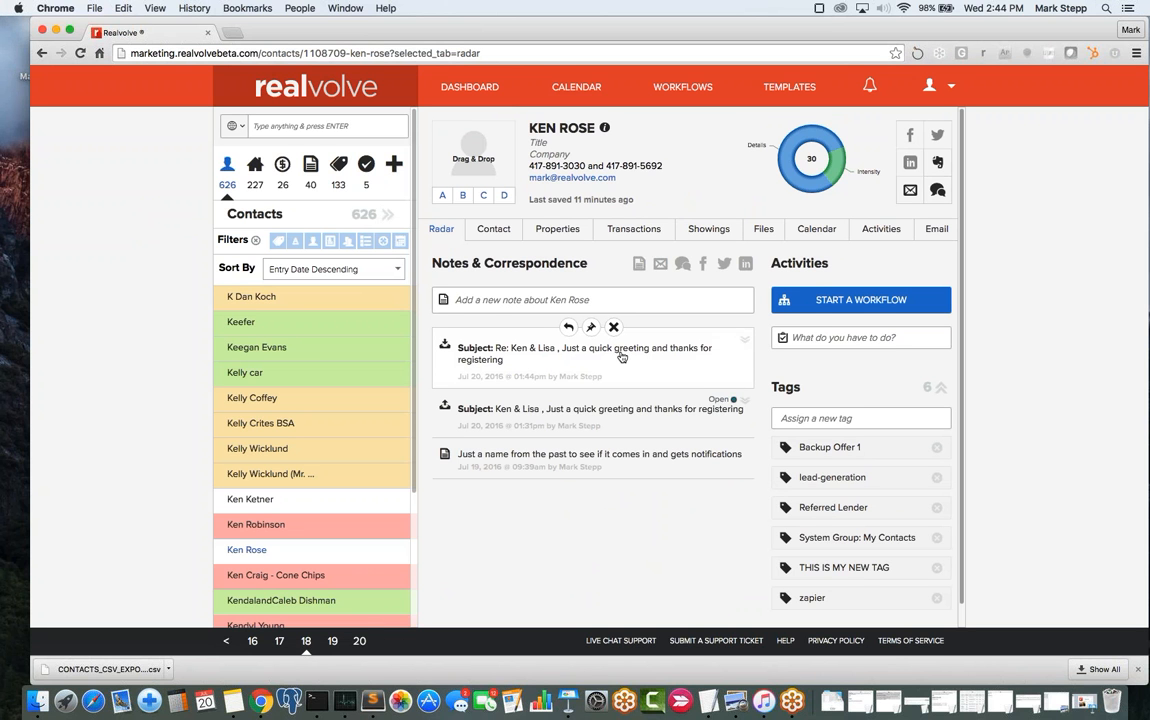
{"action": "left_click", "coordinate": [745, 340]}
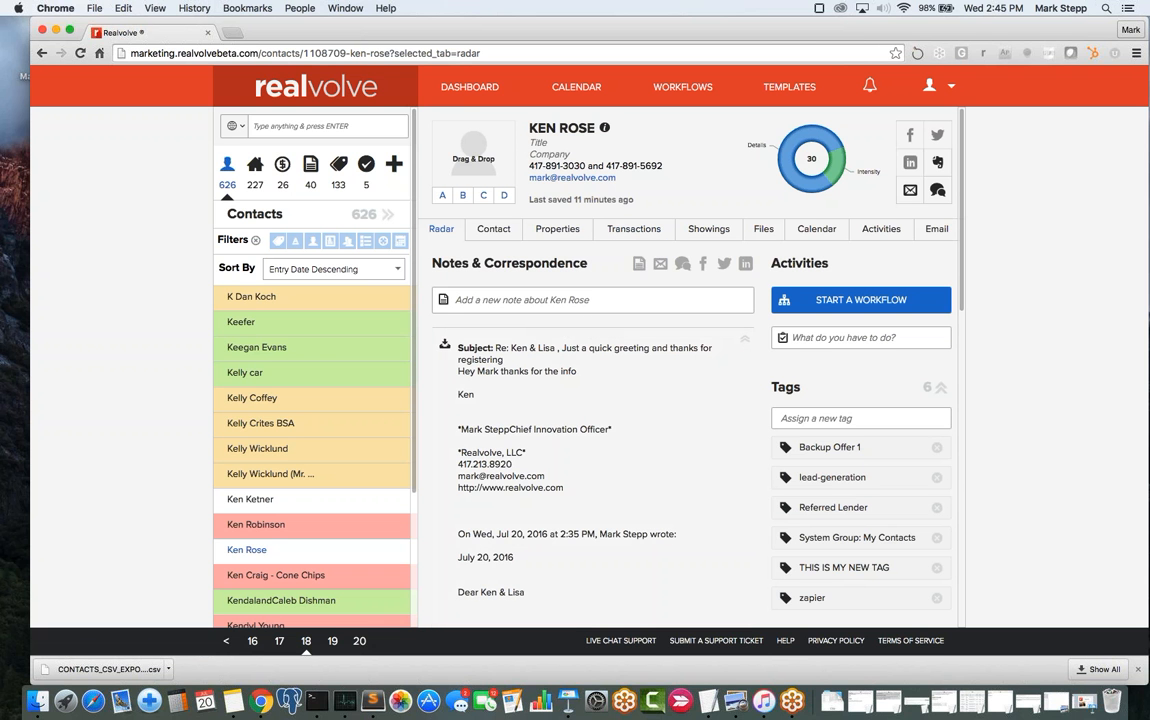
{"action": "scroll", "coordinate": [559, 409], "scroll_direction": "down", "scroll_amount": 8}
{"action": "scroll", "coordinate": [559, 409], "scroll_direction": "up", "scroll_amount": 7}
{"action": "scroll", "coordinate": [559, 409], "scroll_direction": "up", "scroll_amount": 1}
{"action": "mouse_move", "coordinate": [605, 130]}
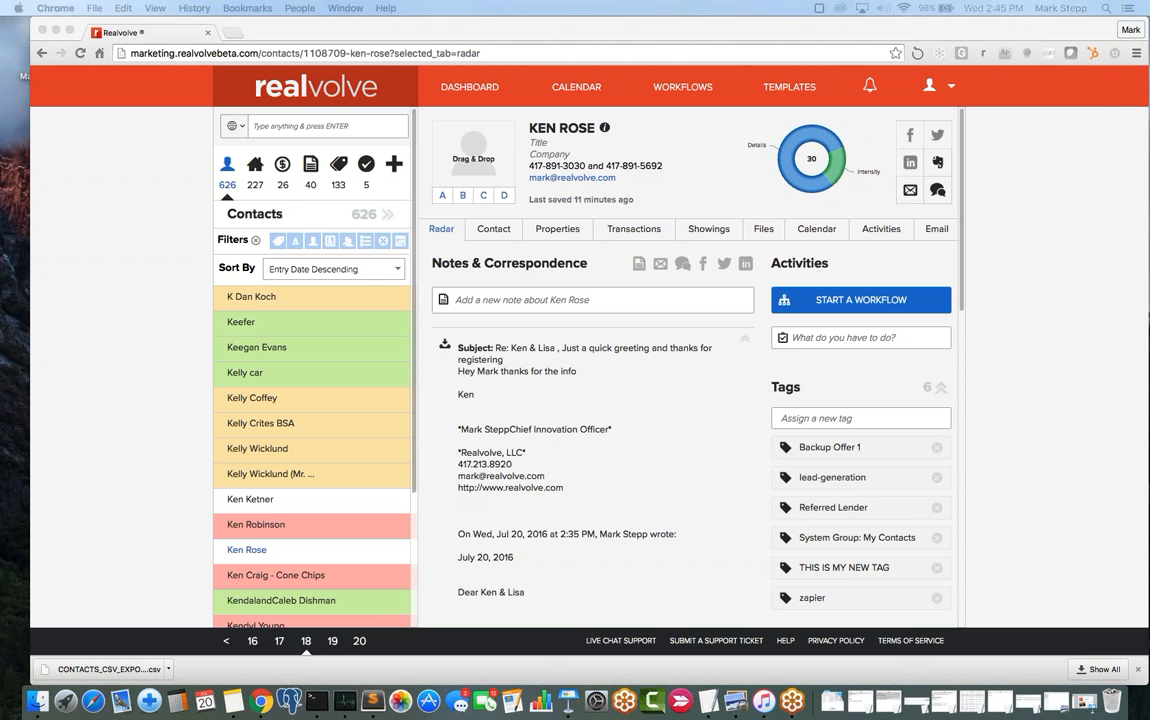
{"action": "left_click_drag", "start_coordinate": [600, 0], "coordinate": [600, 32]}
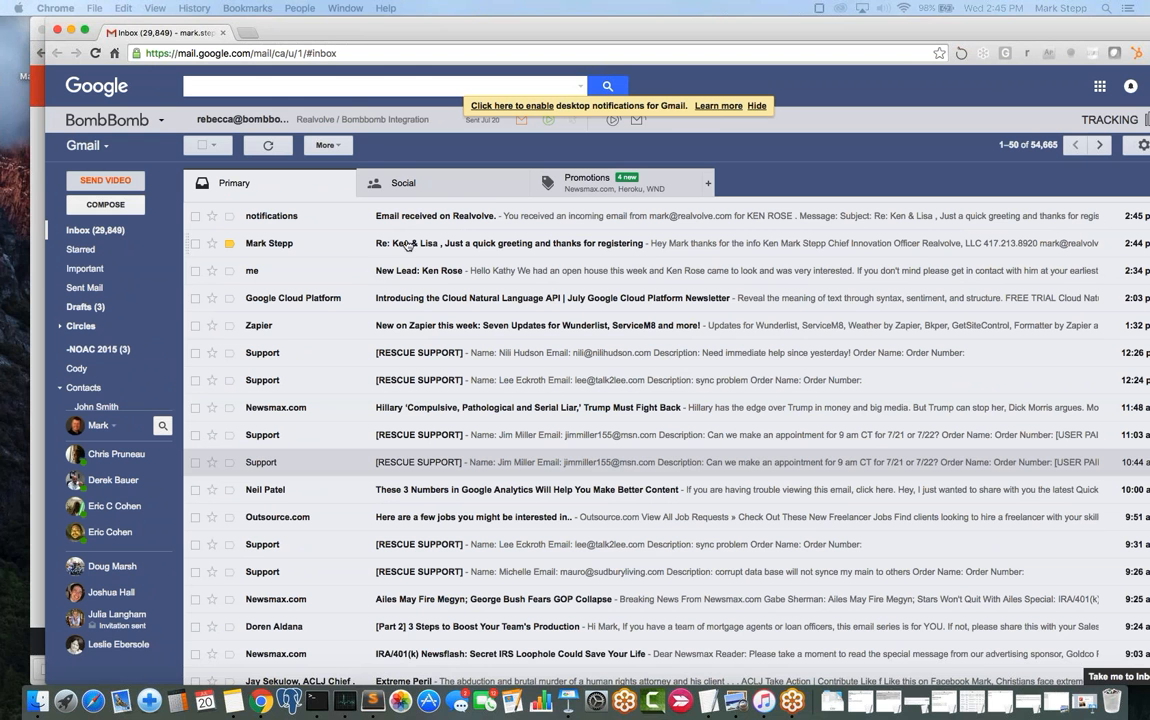
- Open the 'Re:' email's details and highlight its recipient addresses, including the Realvolve mail-in address
{"action": "left_click_drag", "start_coordinate": [556, 31], "coordinate": [494, 31]}
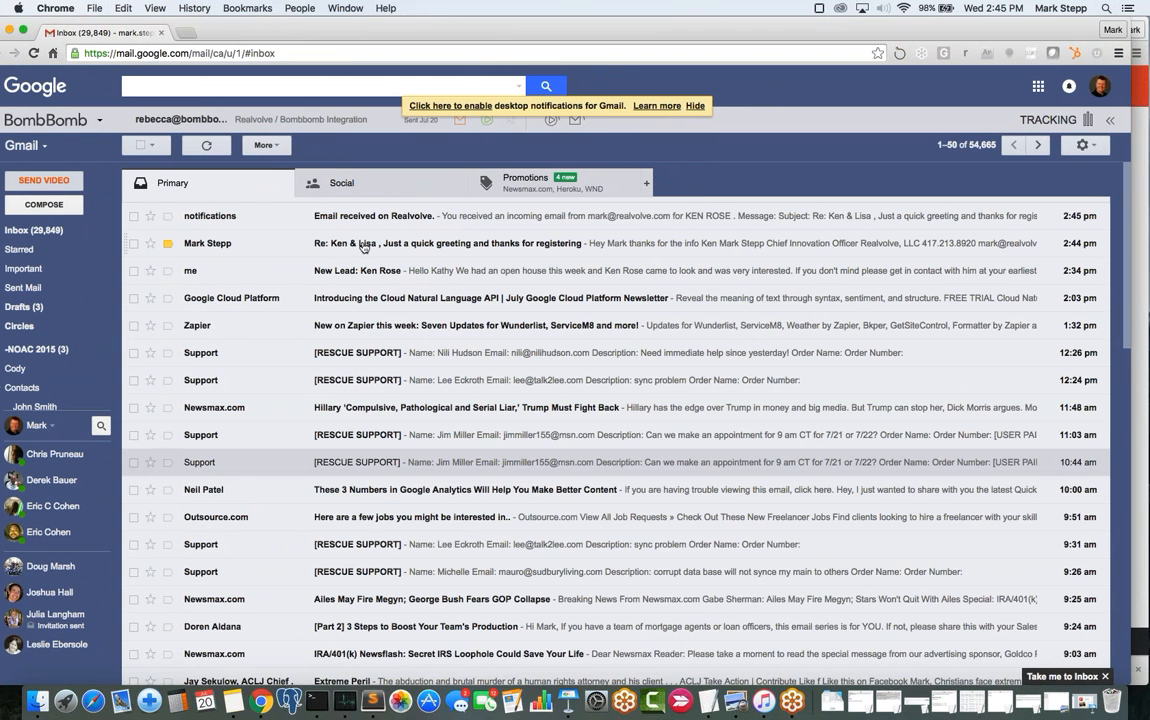
{"action": "left_click", "coordinate": [200, 243]}
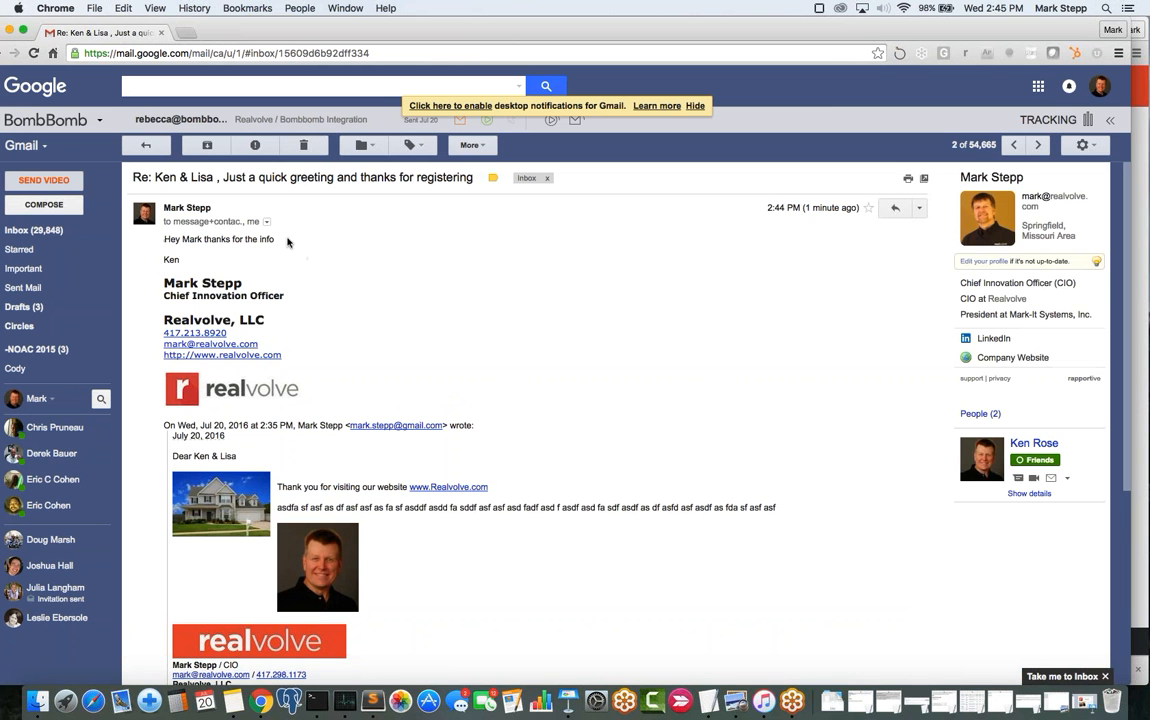
{"action": "left_click", "coordinate": [266, 221]}
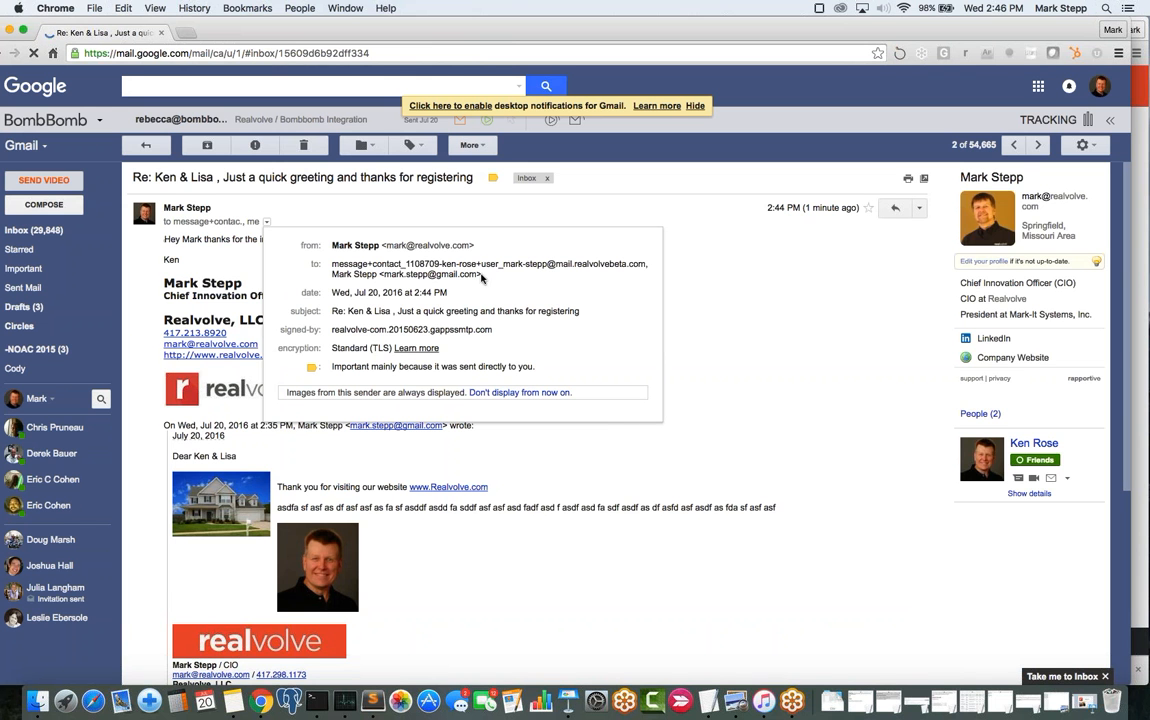
{"action": "mouse_move", "coordinate": [481, 273]}
{"action": "left_click_drag", "start_coordinate": [481, 273], "coordinate": [386, 275]}
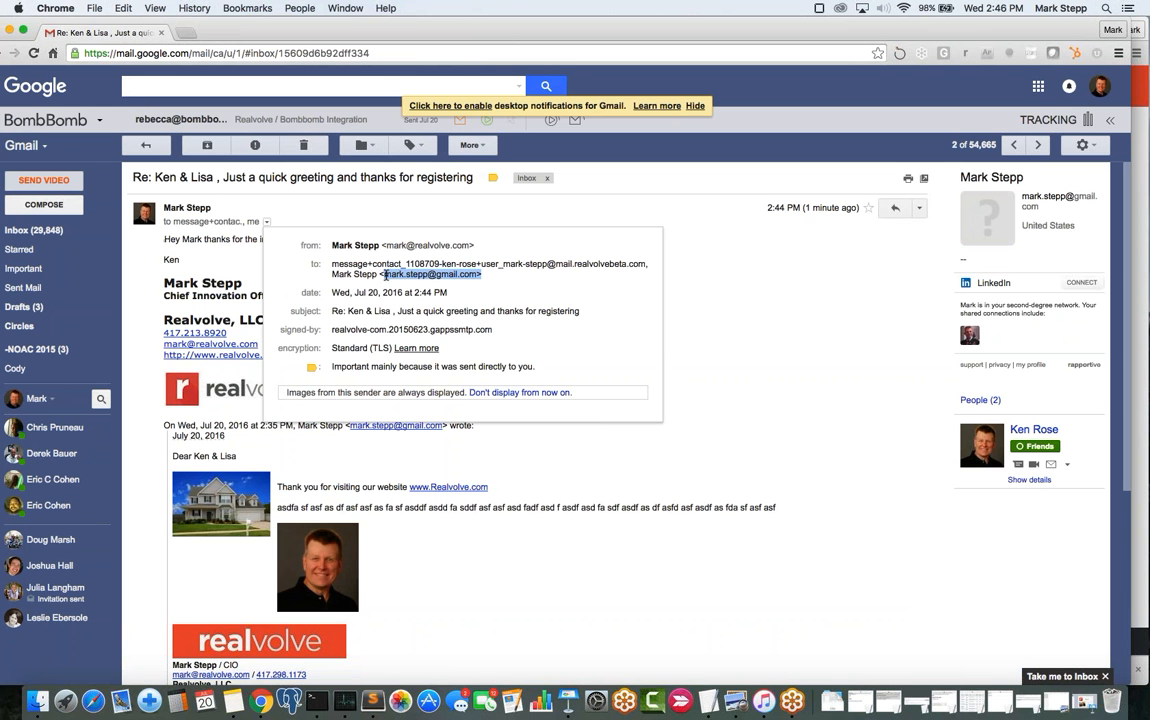
{"action": "left_click", "coordinate": [477, 274]}
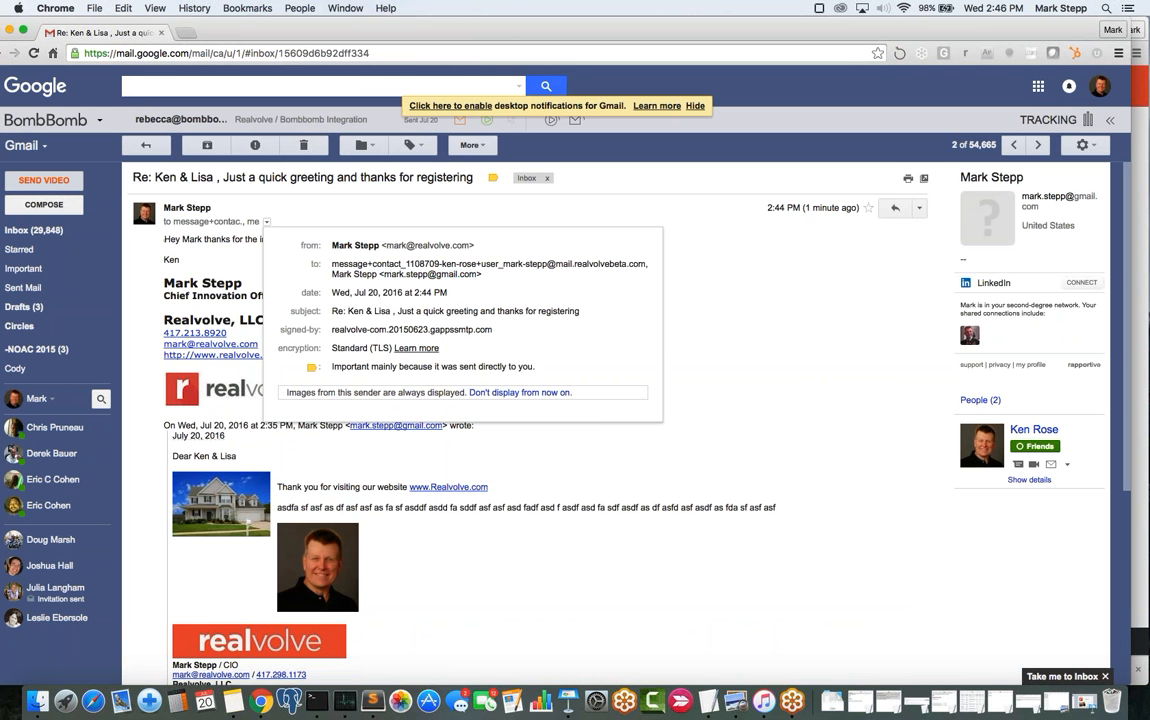
{"action": "left_click_drag", "start_coordinate": [477, 274], "coordinate": [647, 264]}
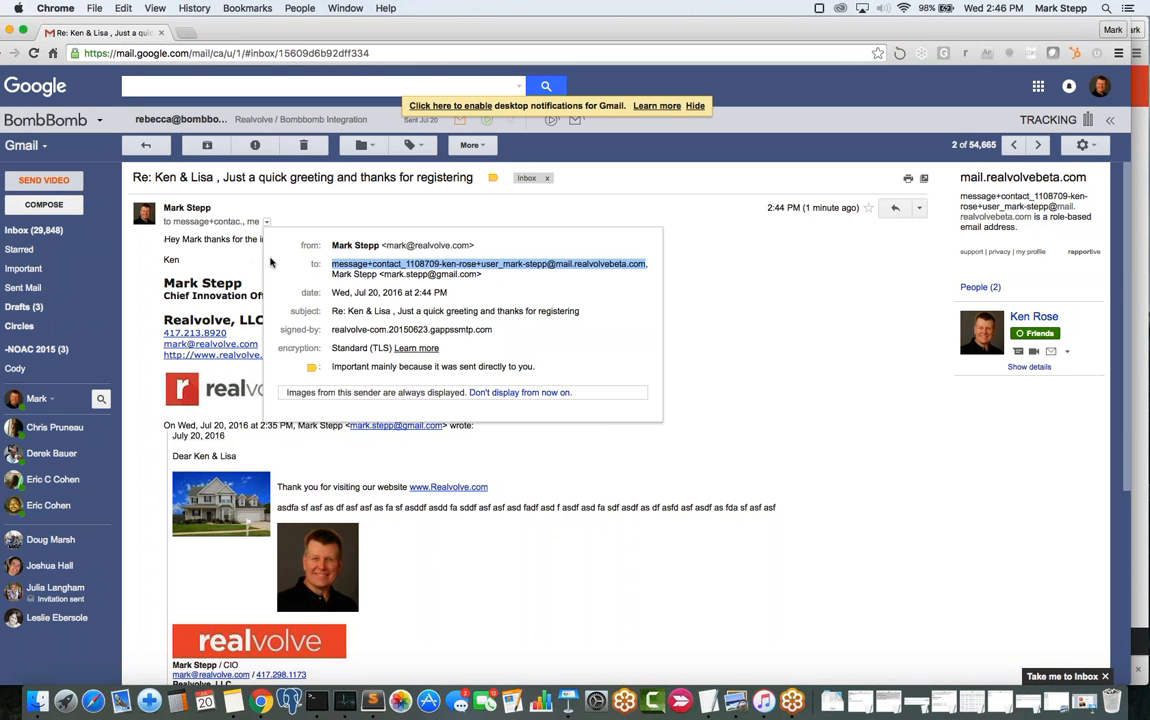
{"action": "left_click", "coordinate": [245, 237]}
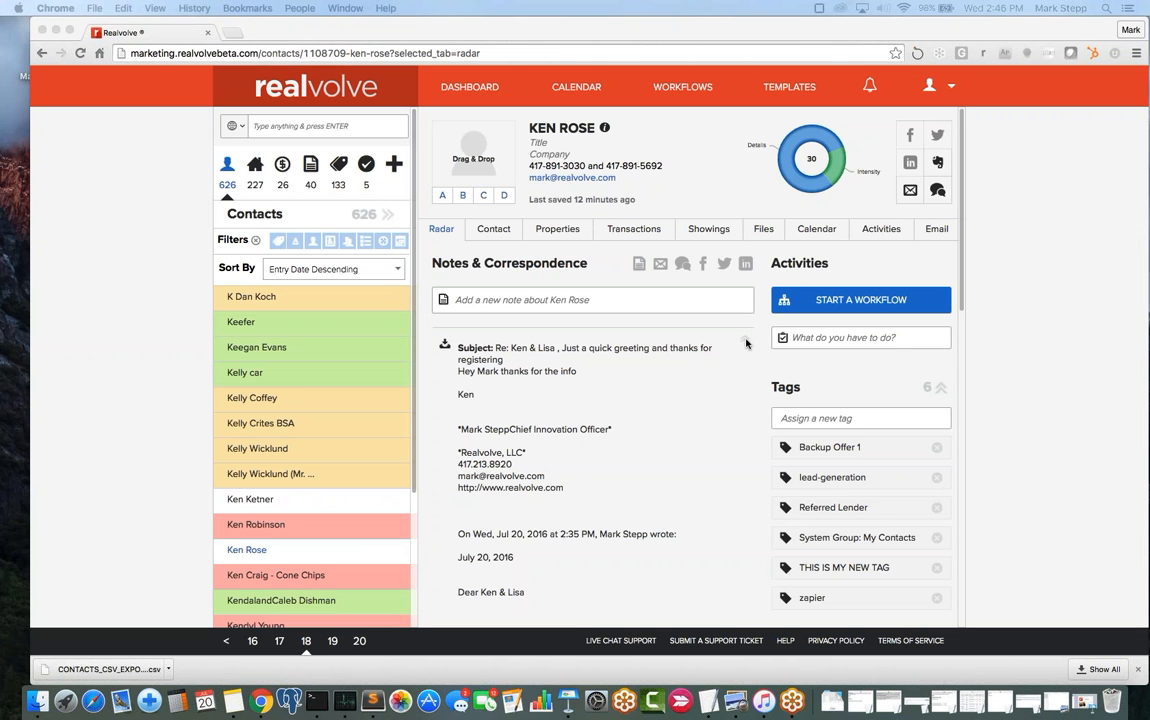
{"action": "mouse_move", "coordinate": [590, 330]}
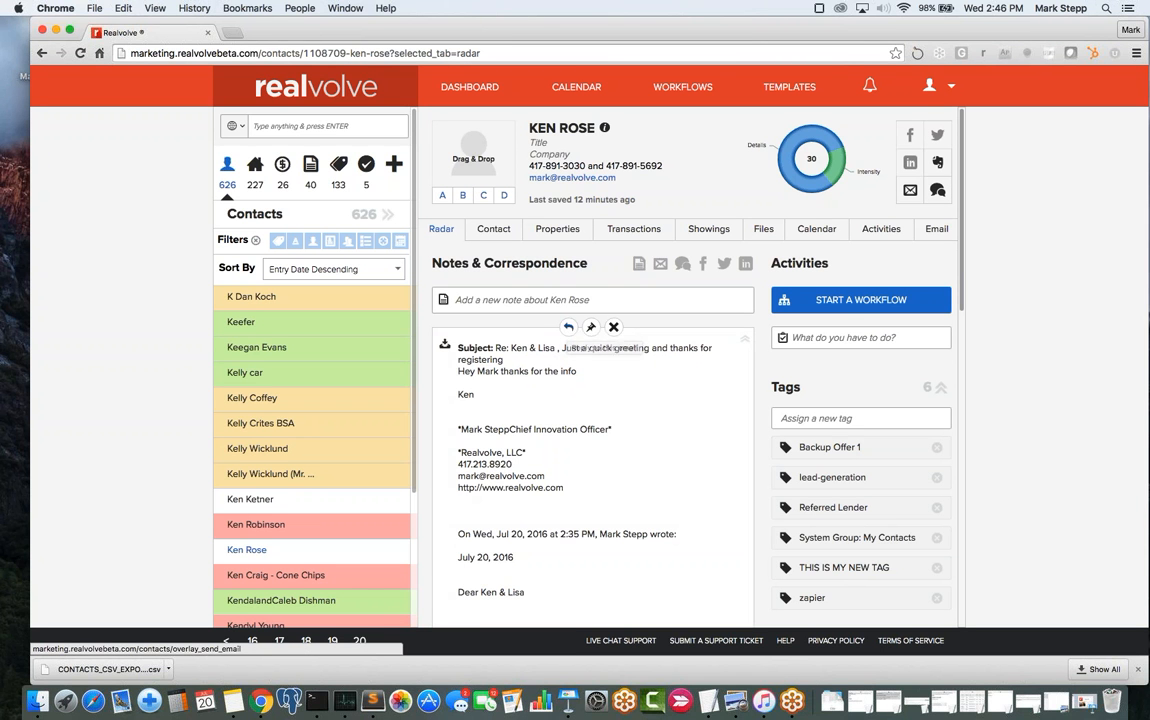
{"action": "left_click", "coordinate": [569, 329]}
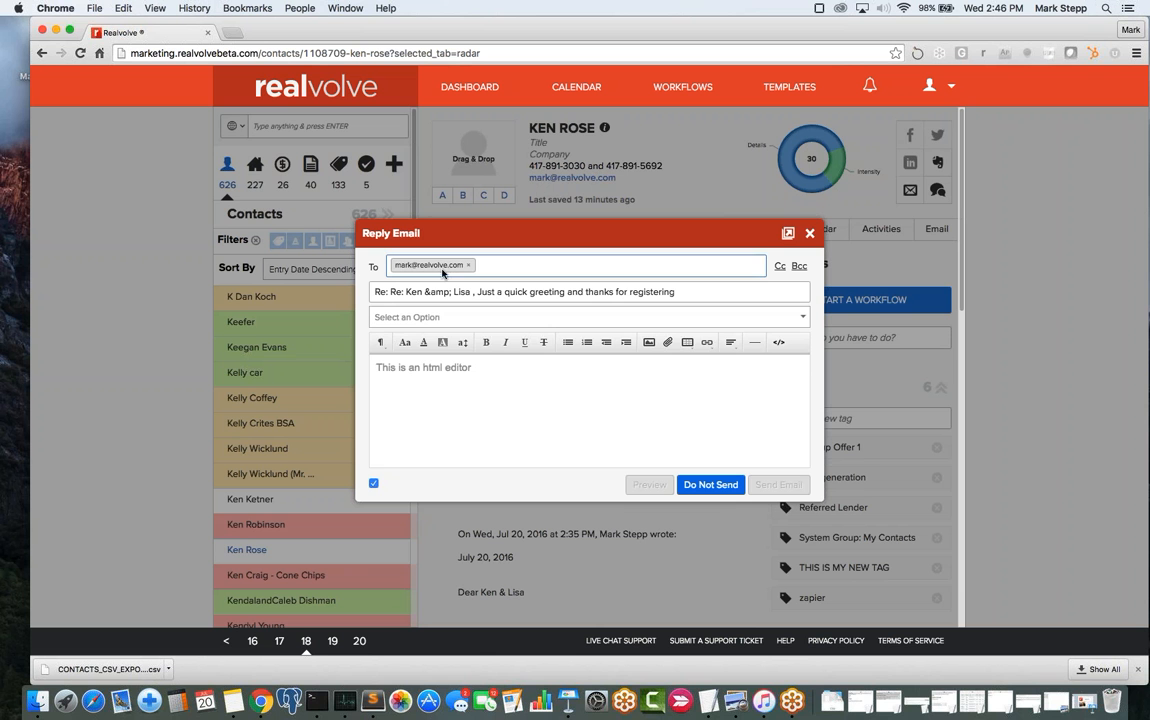
{"action": "left_click", "coordinate": [408, 318]}
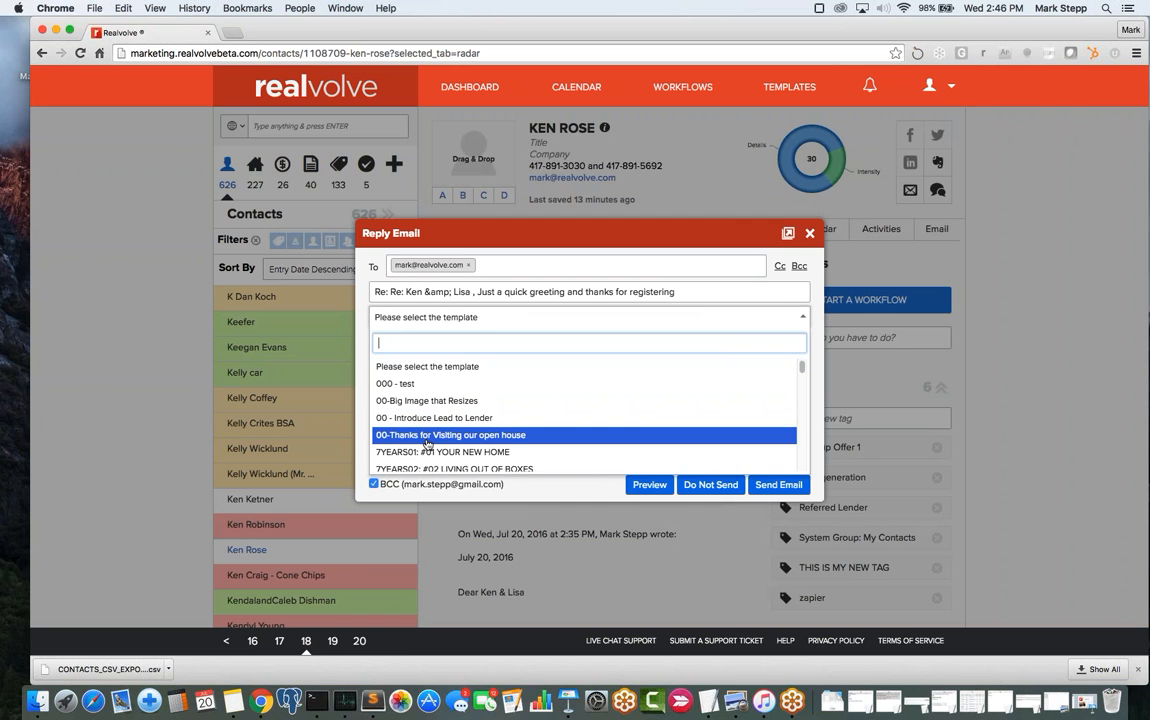
{"action": "left_click", "coordinate": [430, 452]}
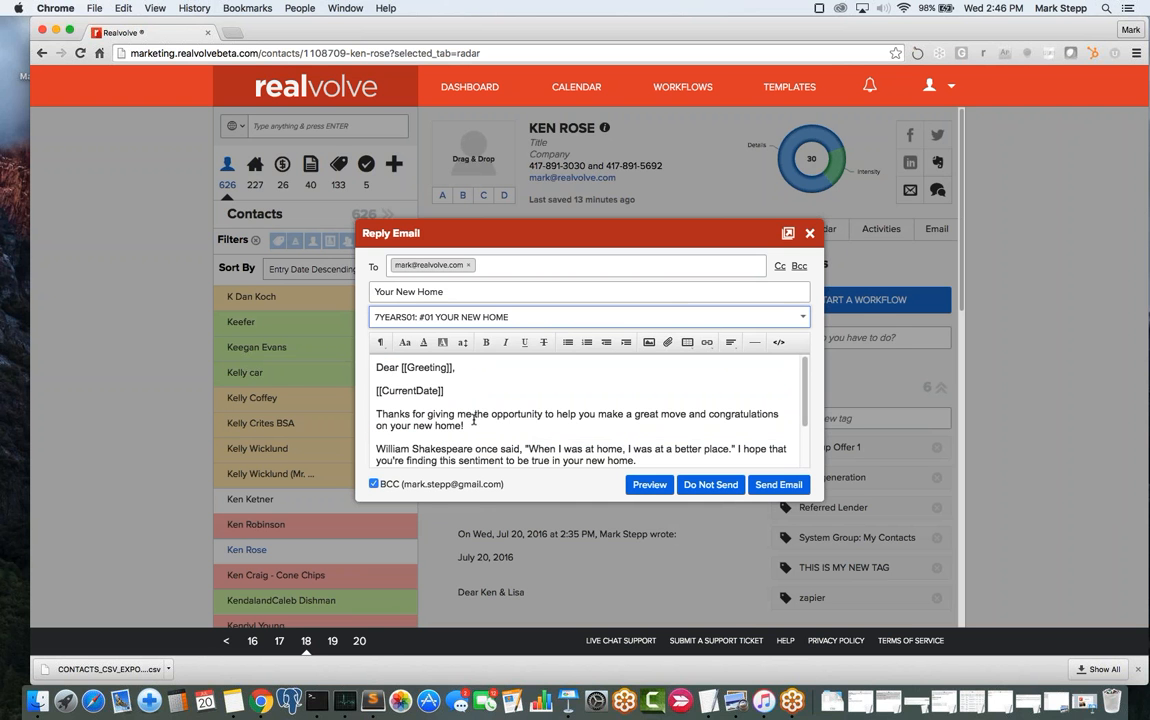
{"action": "left_click", "coordinate": [650, 485]}
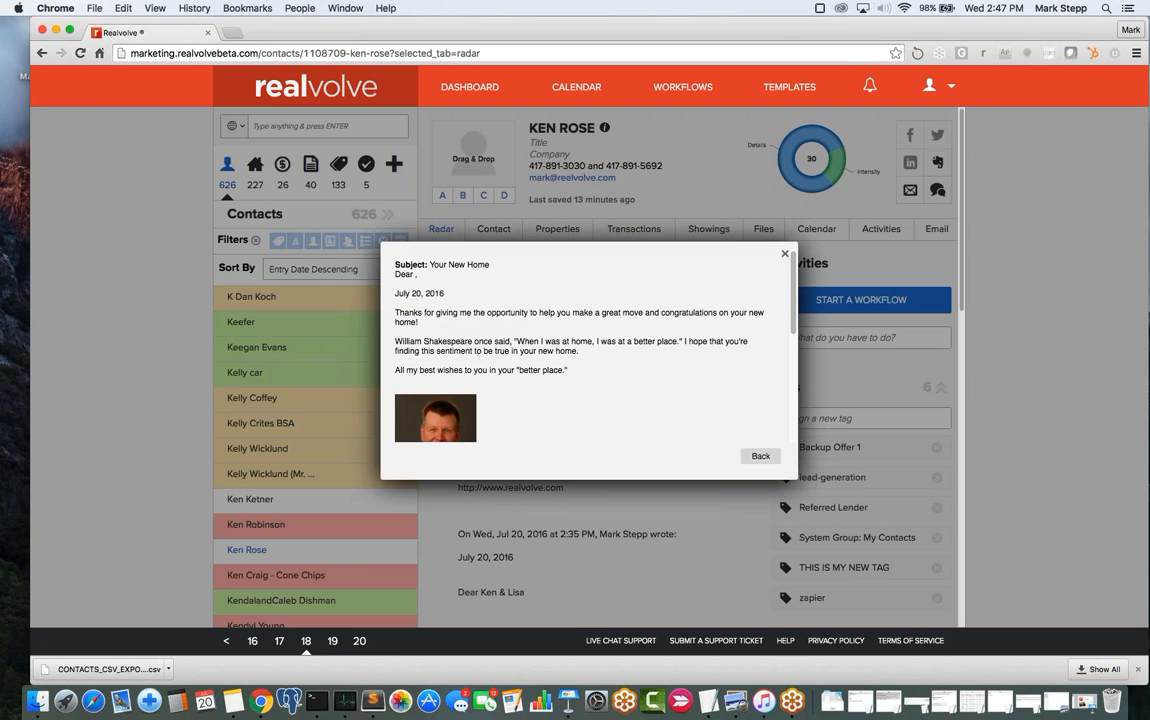
{"action": "left_click", "coordinate": [783, 256]}
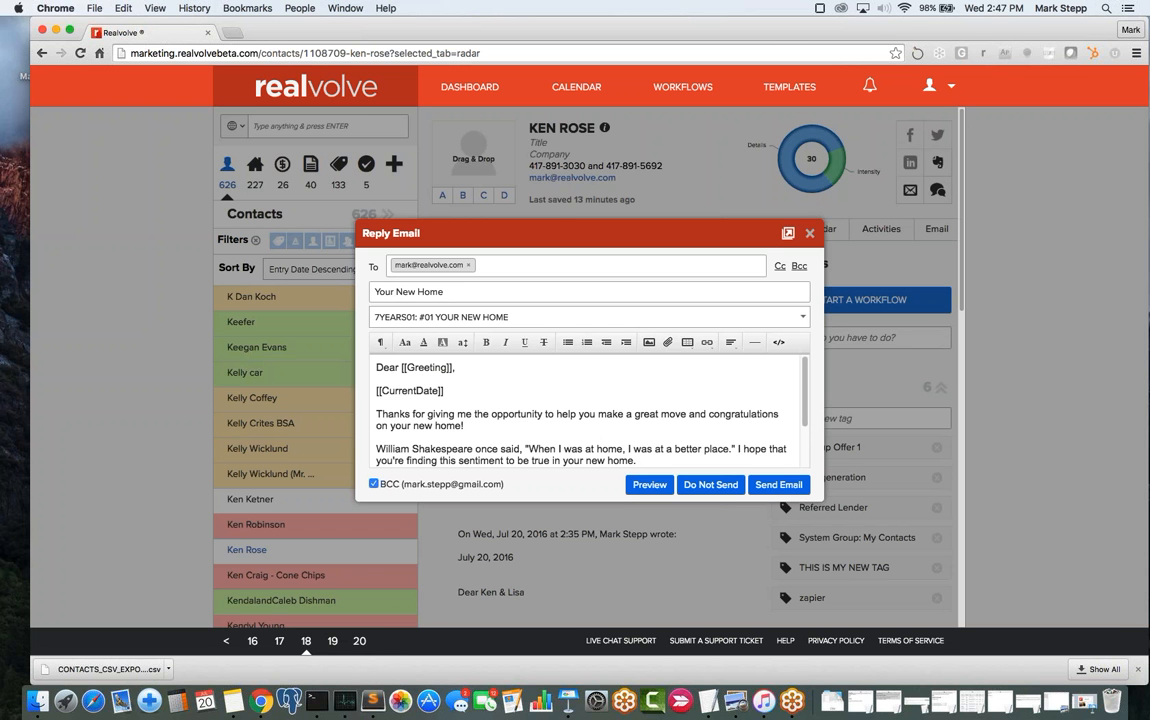
{"action": "left_click", "coordinate": [810, 233]}
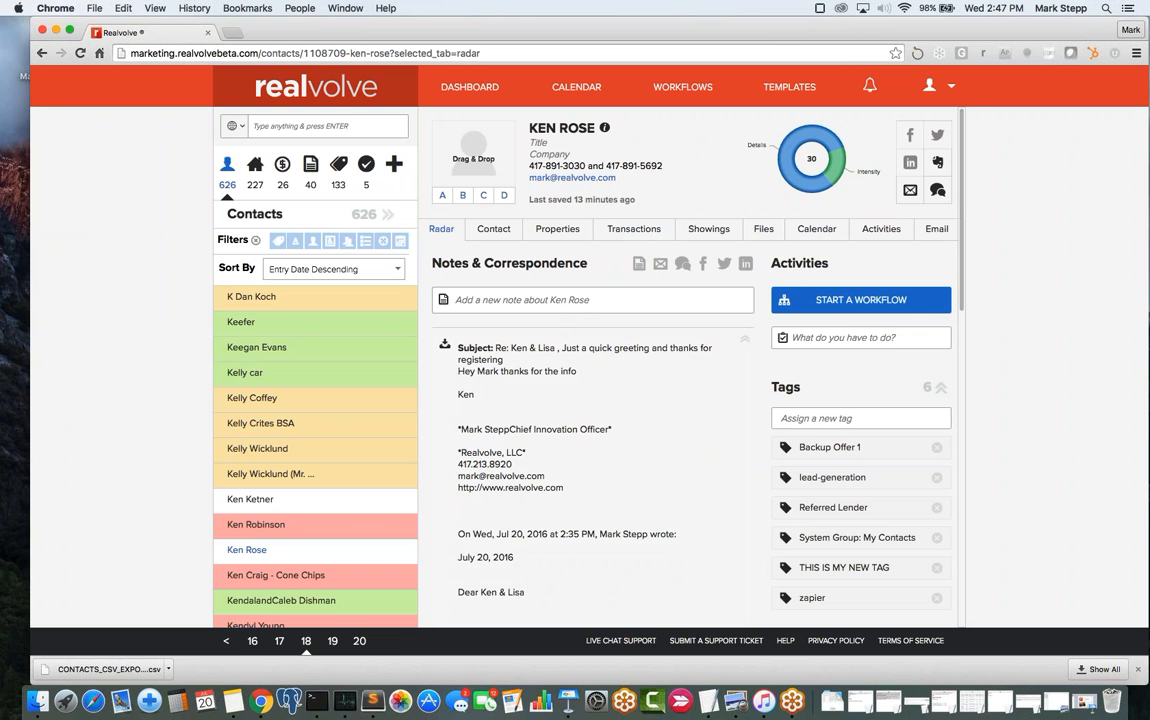
{"action": "left_click_drag", "start_coordinate": [378, 0], "coordinate": [490, 92]}
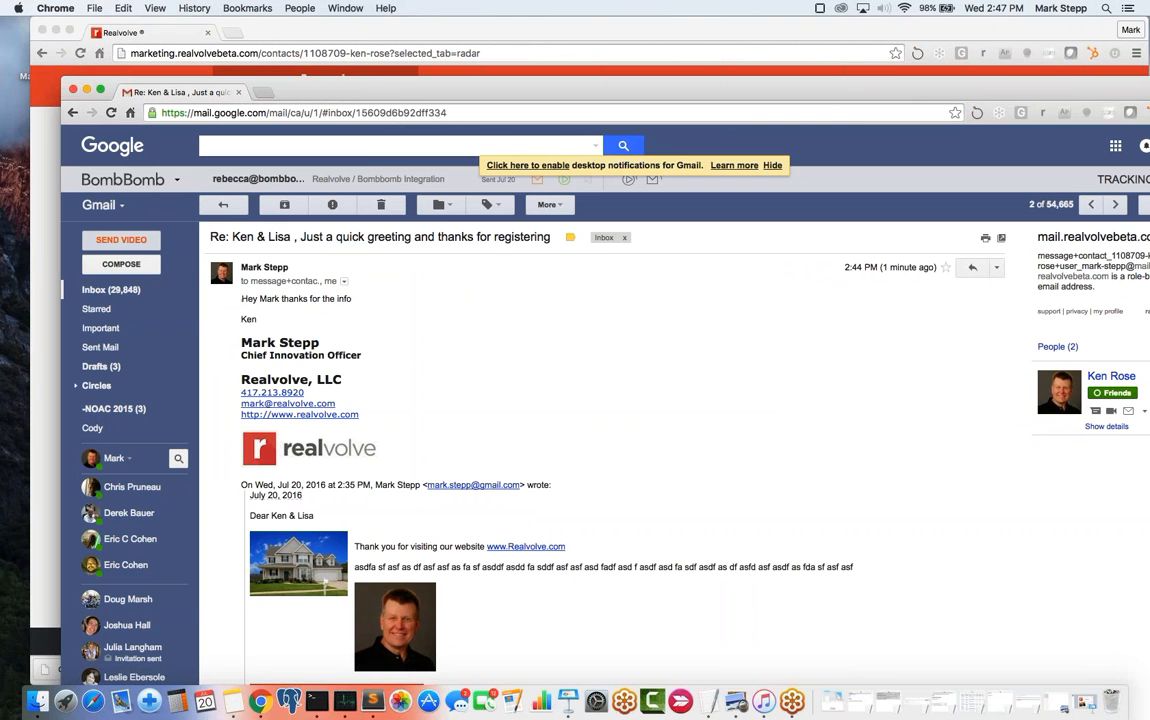
{"action": "left_click_drag", "start_coordinate": [333, 97], "coordinate": [0, 95]}
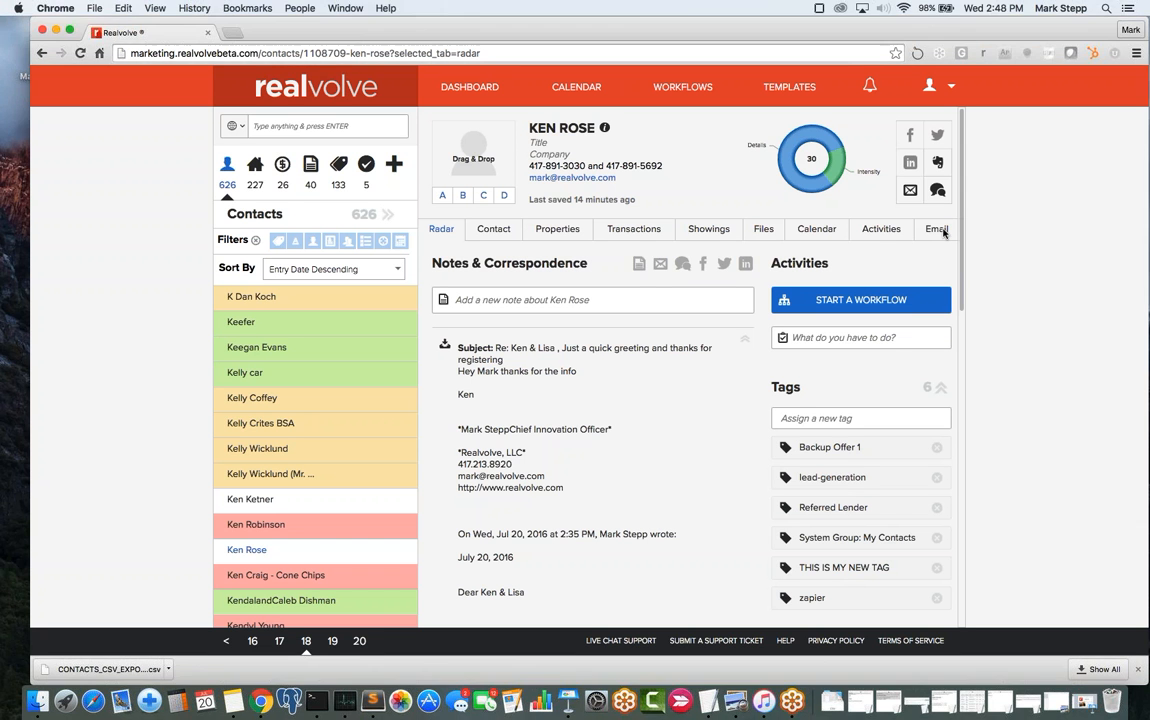
{"action": "left_click", "coordinate": [931, 231]}
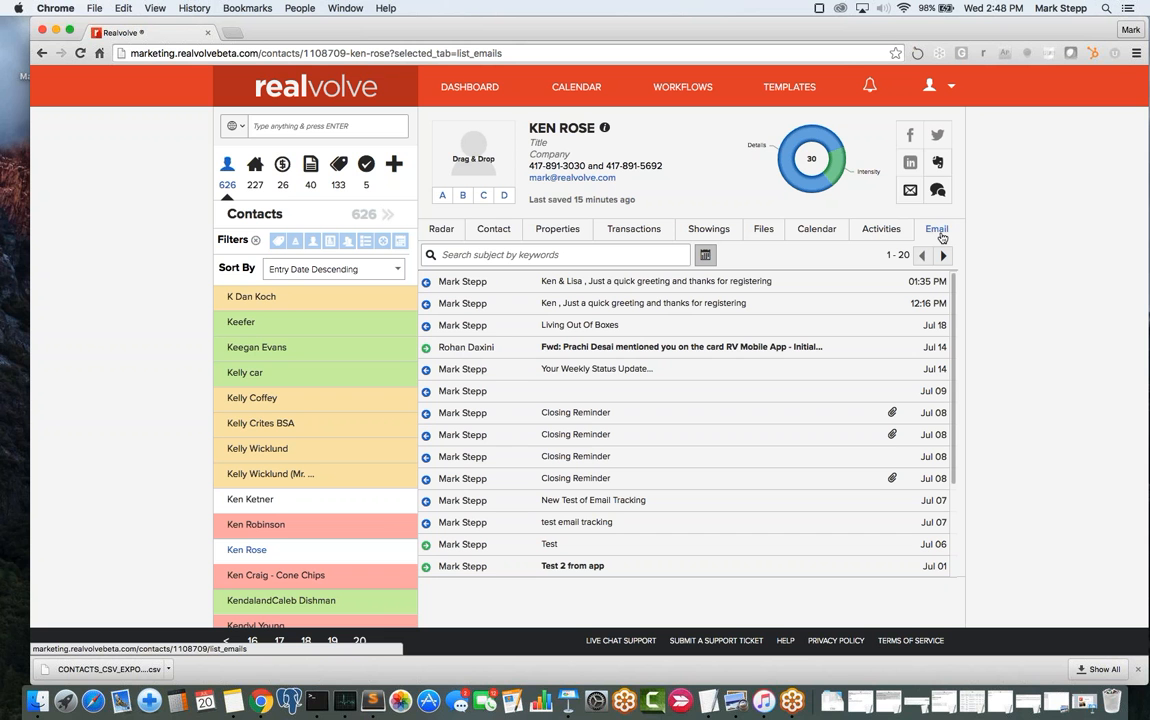
{"action": "left_click", "coordinate": [948, 88]}
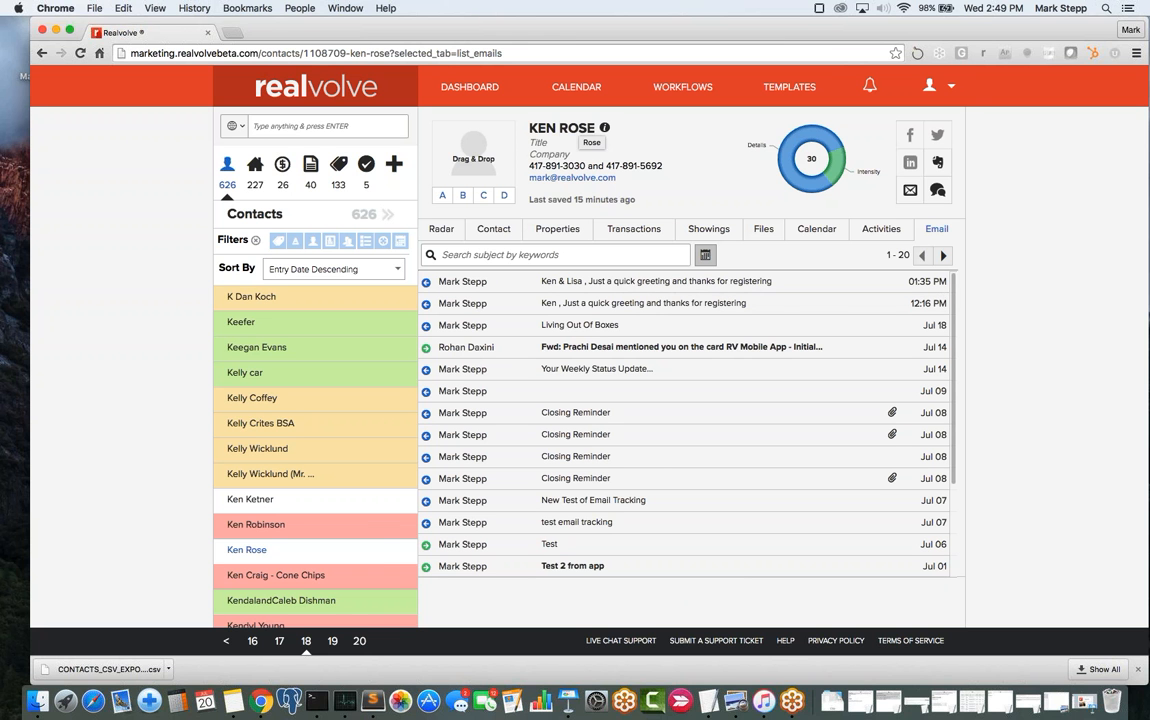
{"action": "left_click_drag", "start_coordinate": [643, 179], "coordinate": [531, 185]}
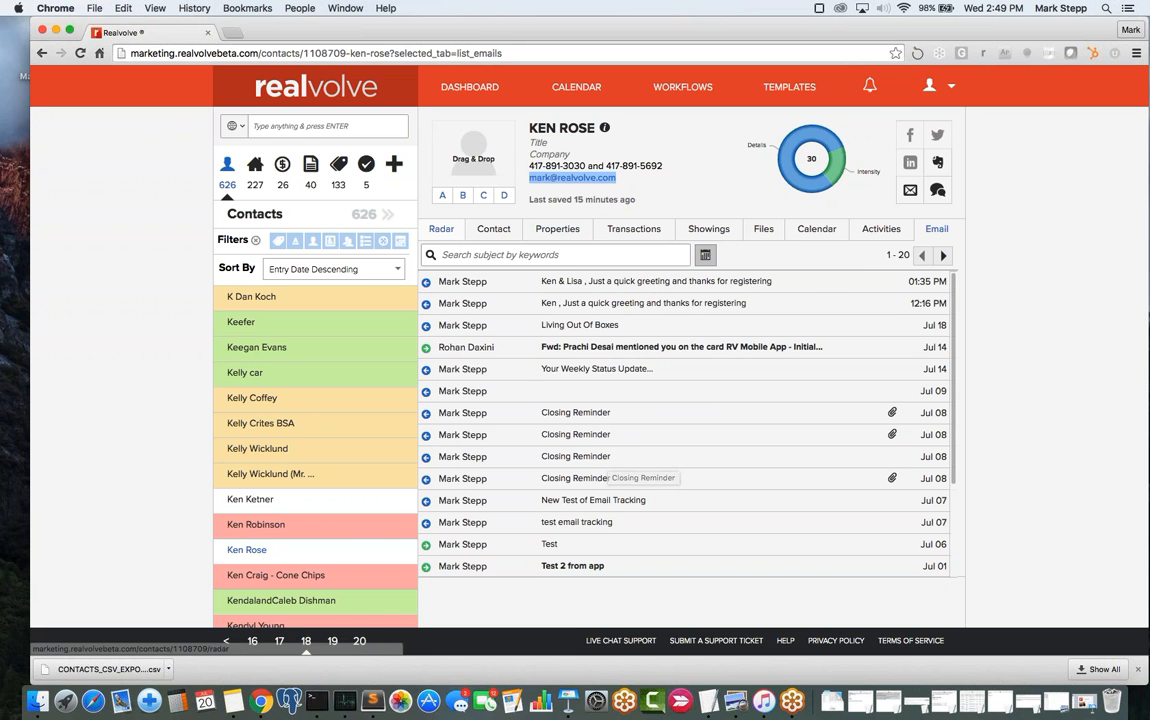
{"action": "left_click", "coordinate": [449, 230]}
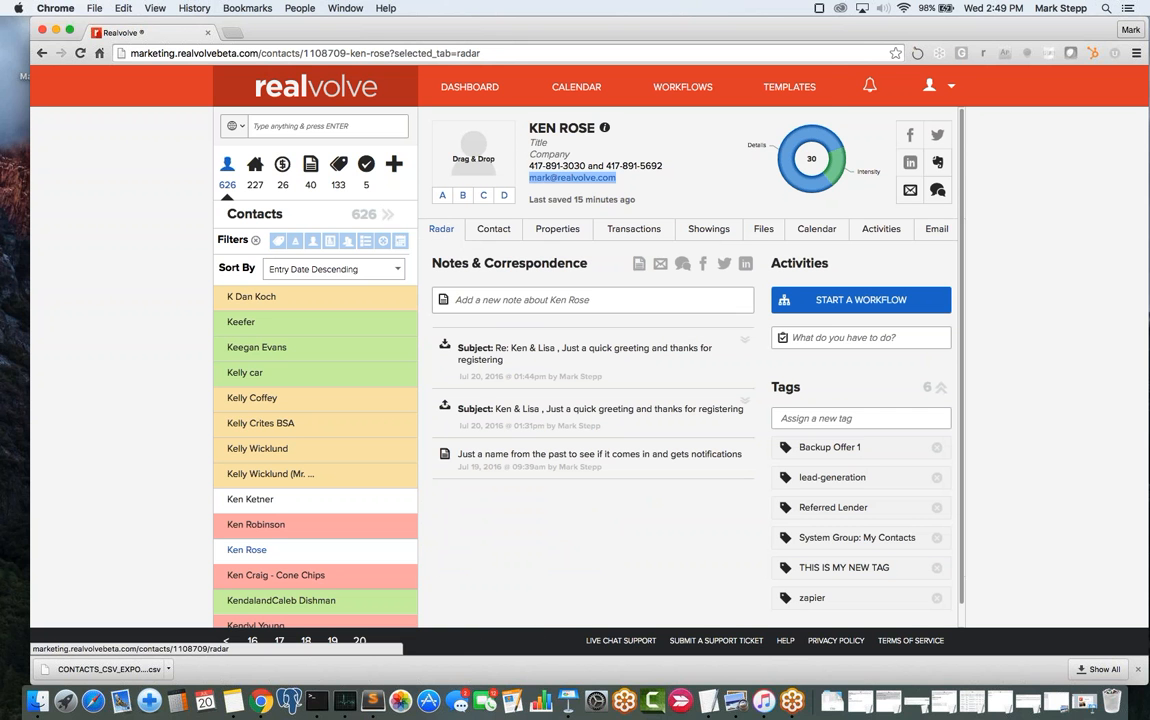
{"action": "mouse_move", "coordinate": [604, 128]}
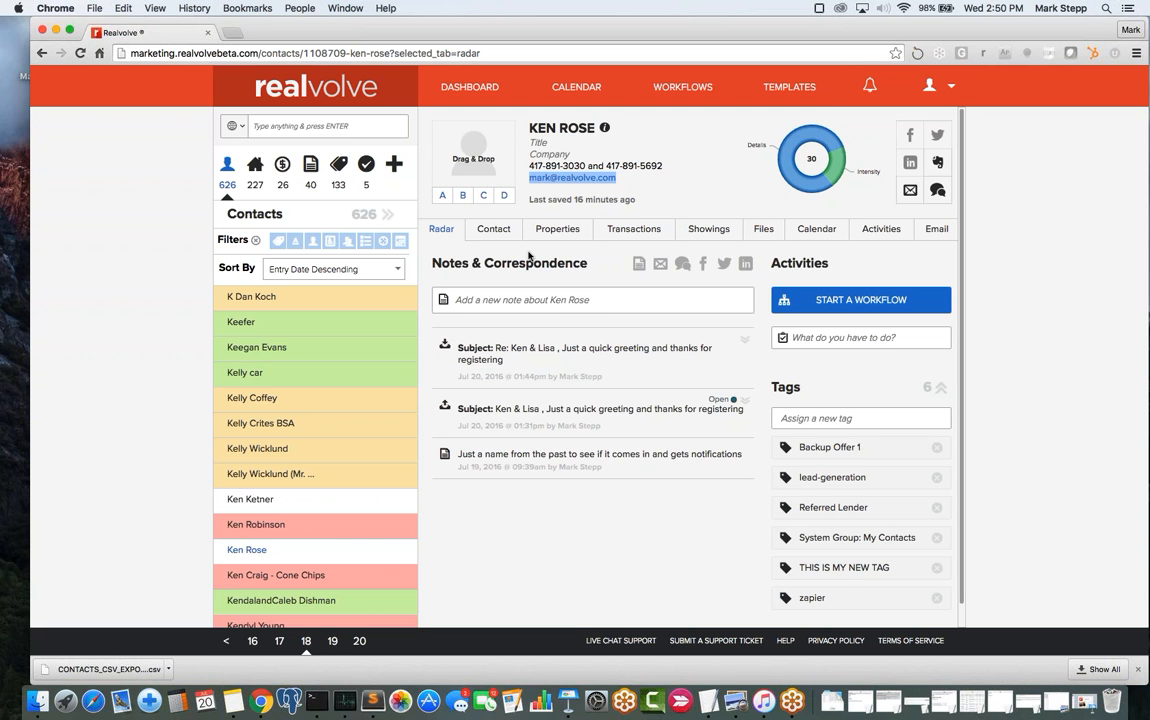
{"action": "mouse_move", "coordinate": [604, 128]}
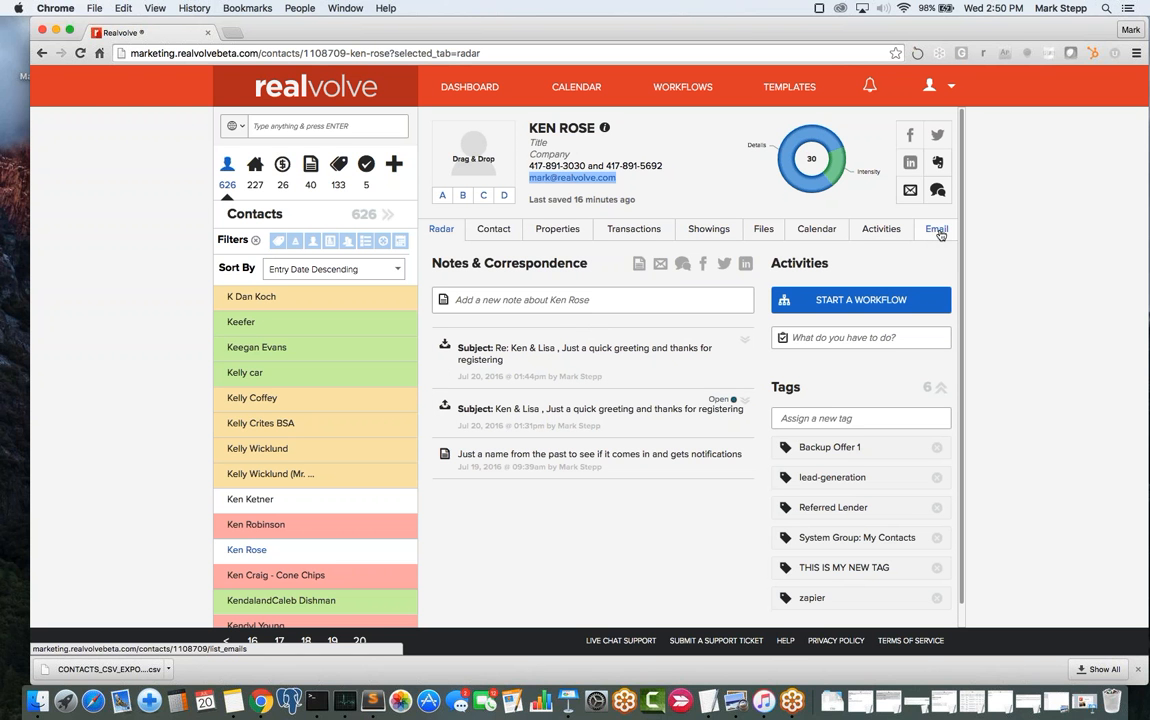
{"action": "left_click", "coordinate": [938, 230]}
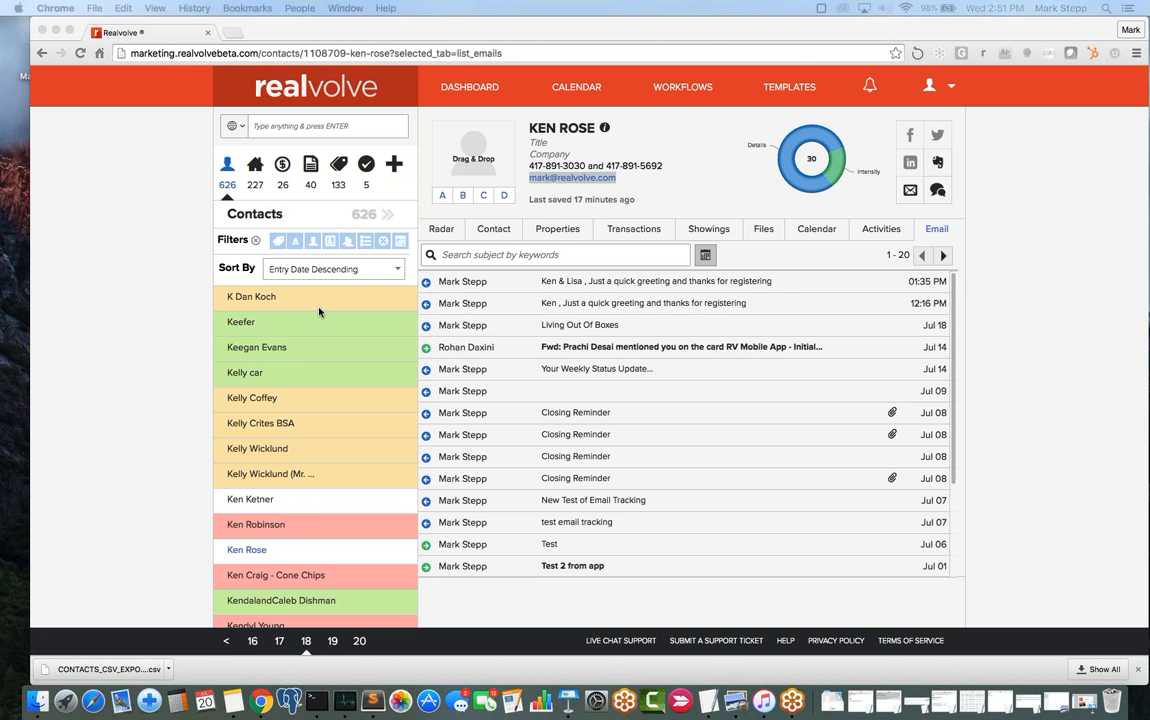
{"action": "left_click", "coordinate": [369, 304]}
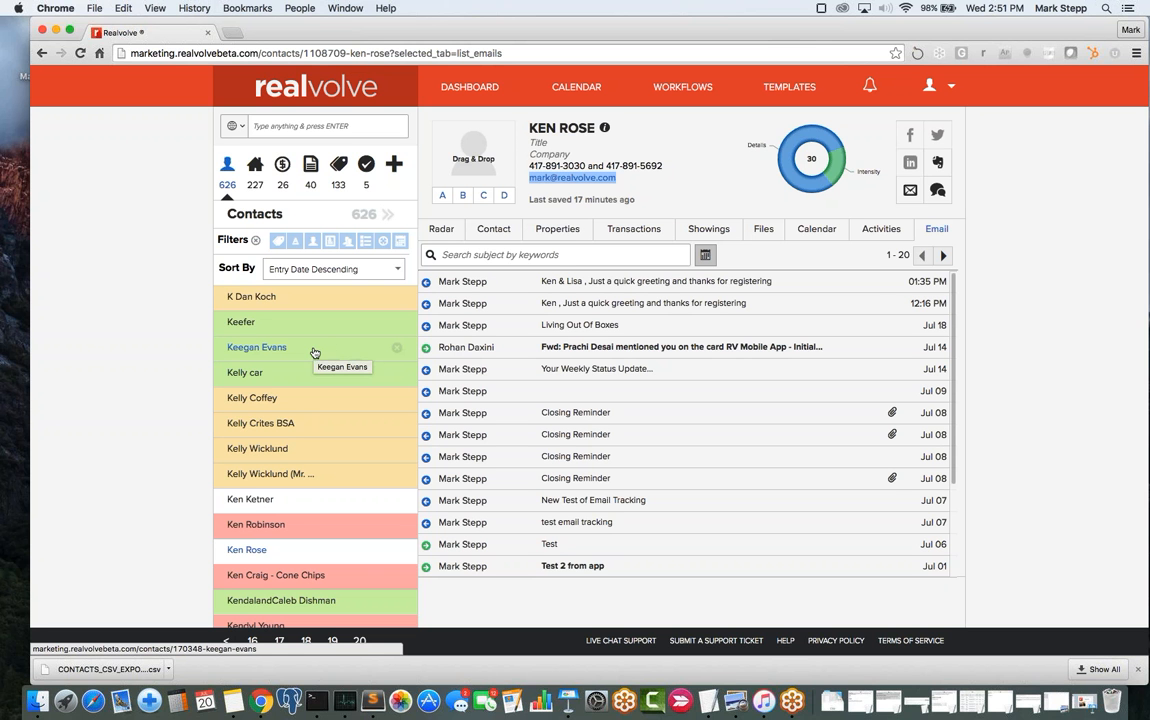
{"action": "left_click", "coordinate": [397, 349]}
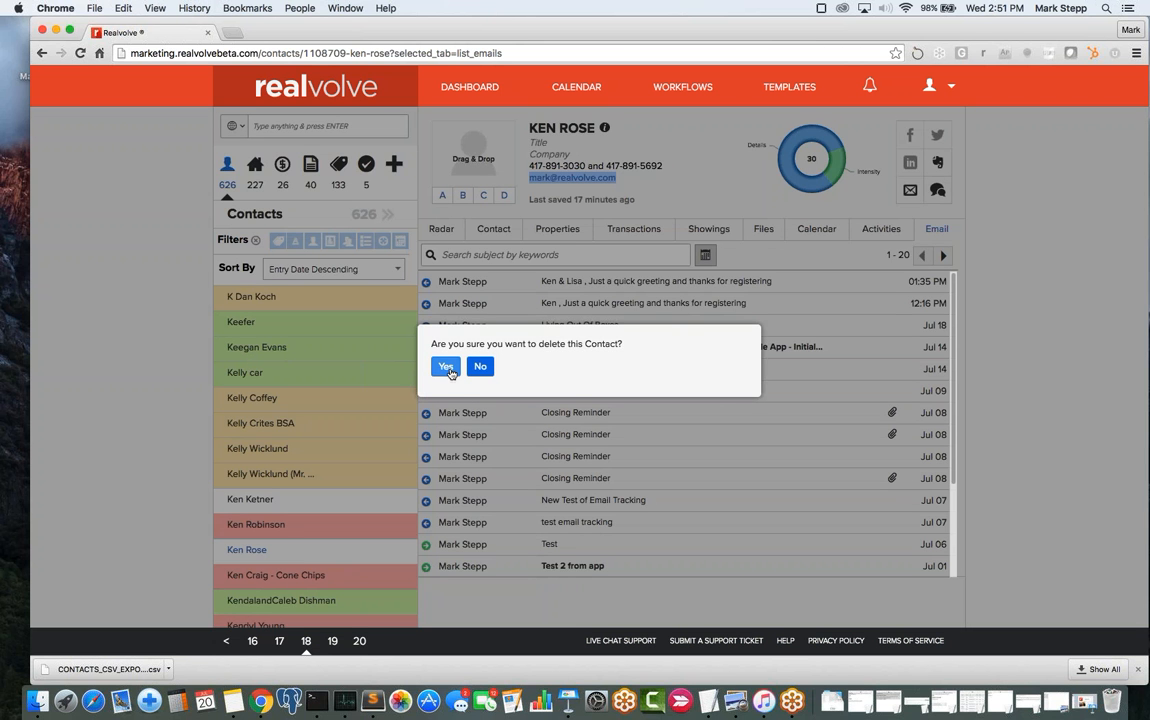
{"action": "left_click", "coordinate": [447, 367]}
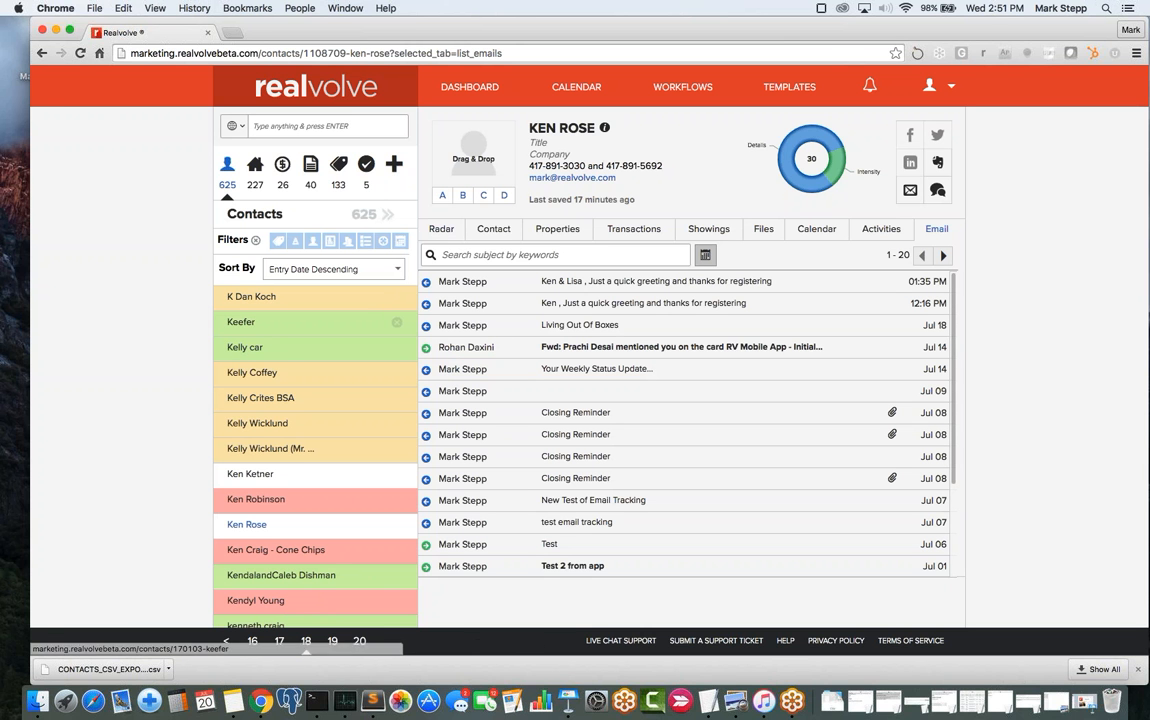
{"action": "left_click", "coordinate": [397, 323]}
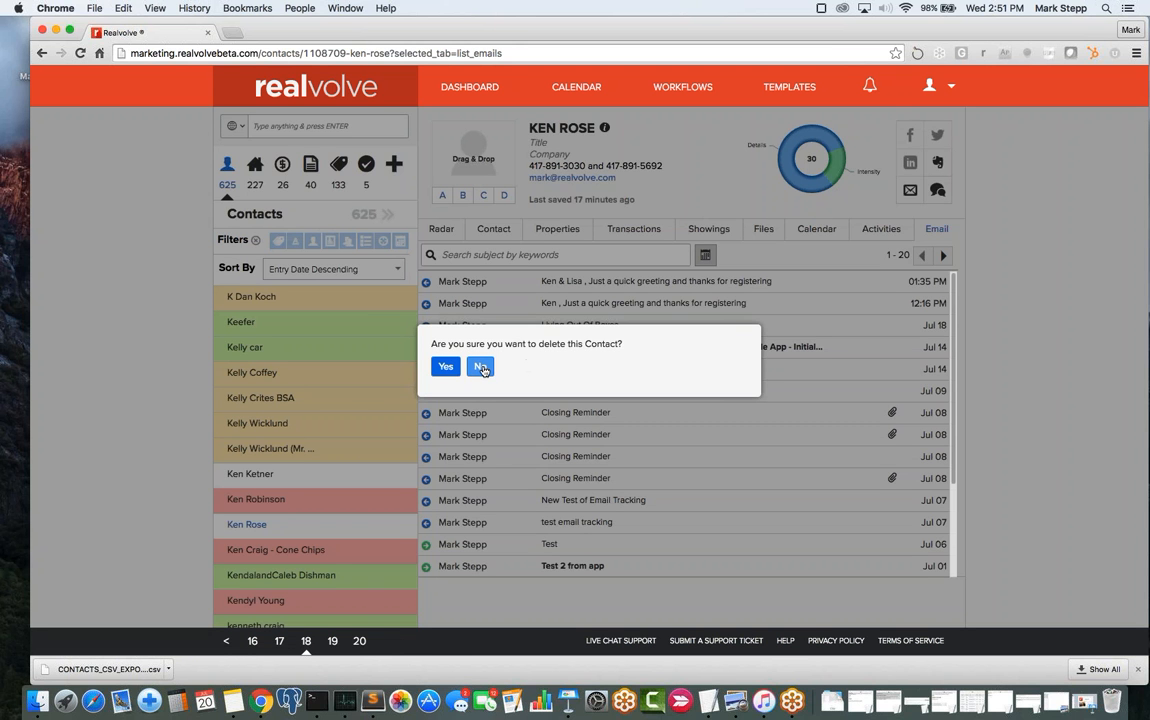
{"action": "left_click", "coordinate": [481, 368]}
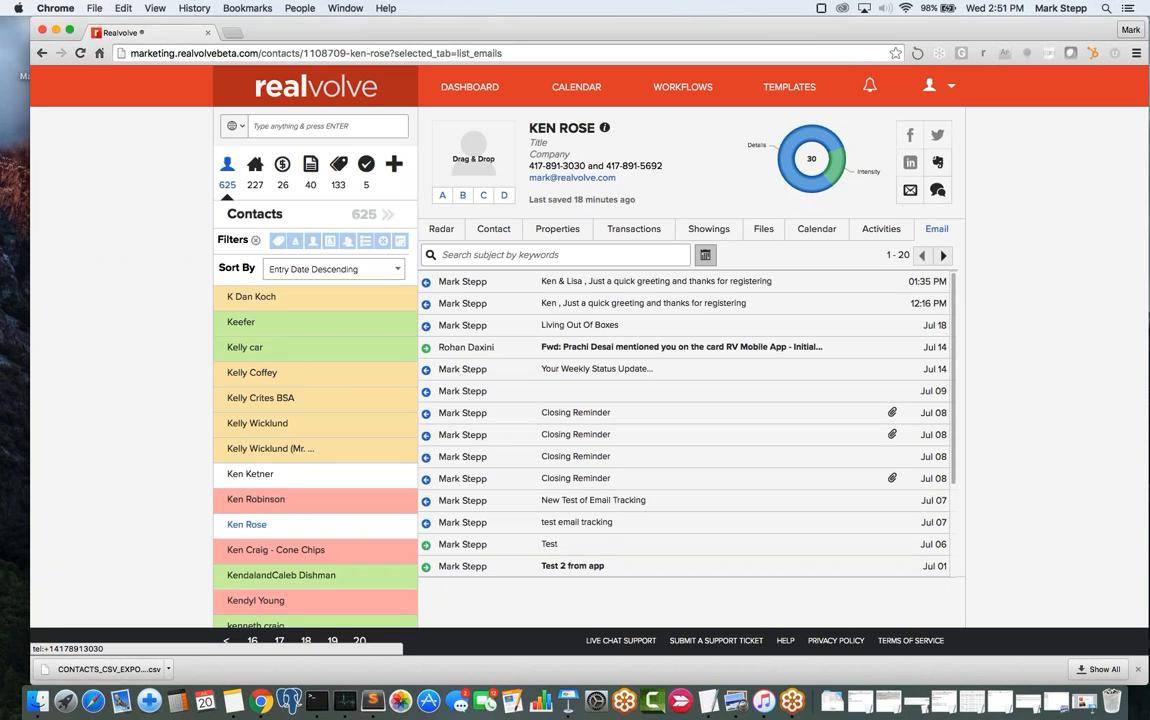
{"action": "left_click", "coordinate": [935, 86]}
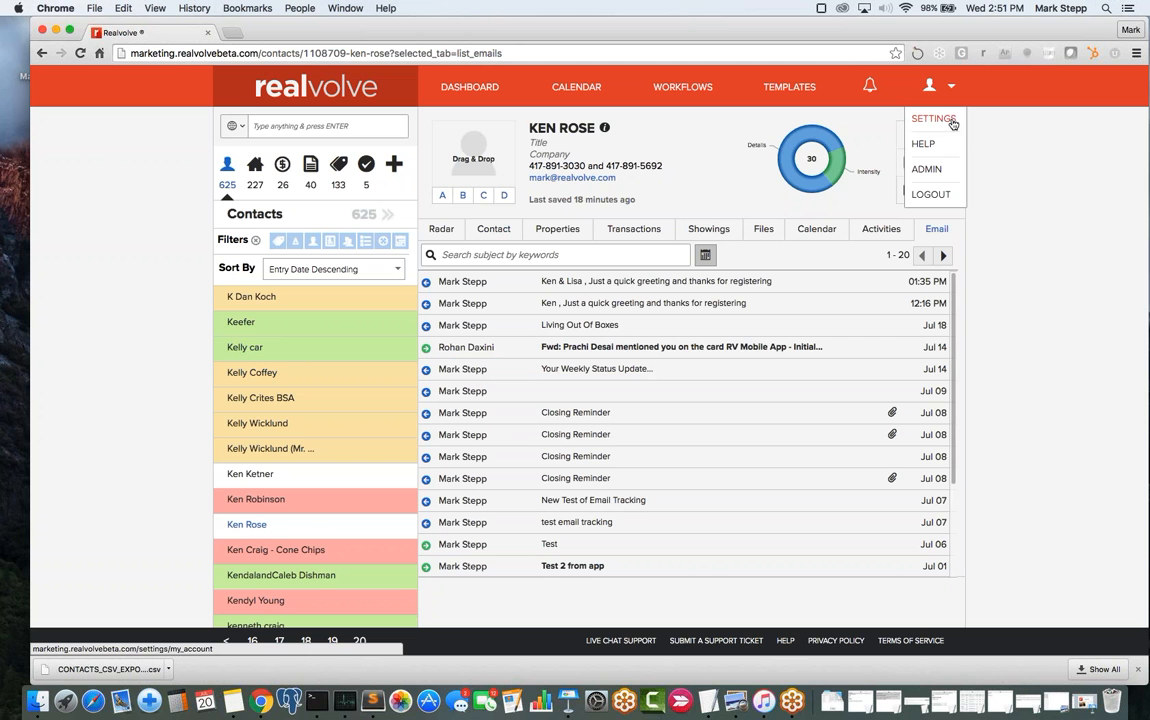
- Go to account settings and open the Trash page of deleted items
{"action": "left_click", "coordinate": [936, 119]}
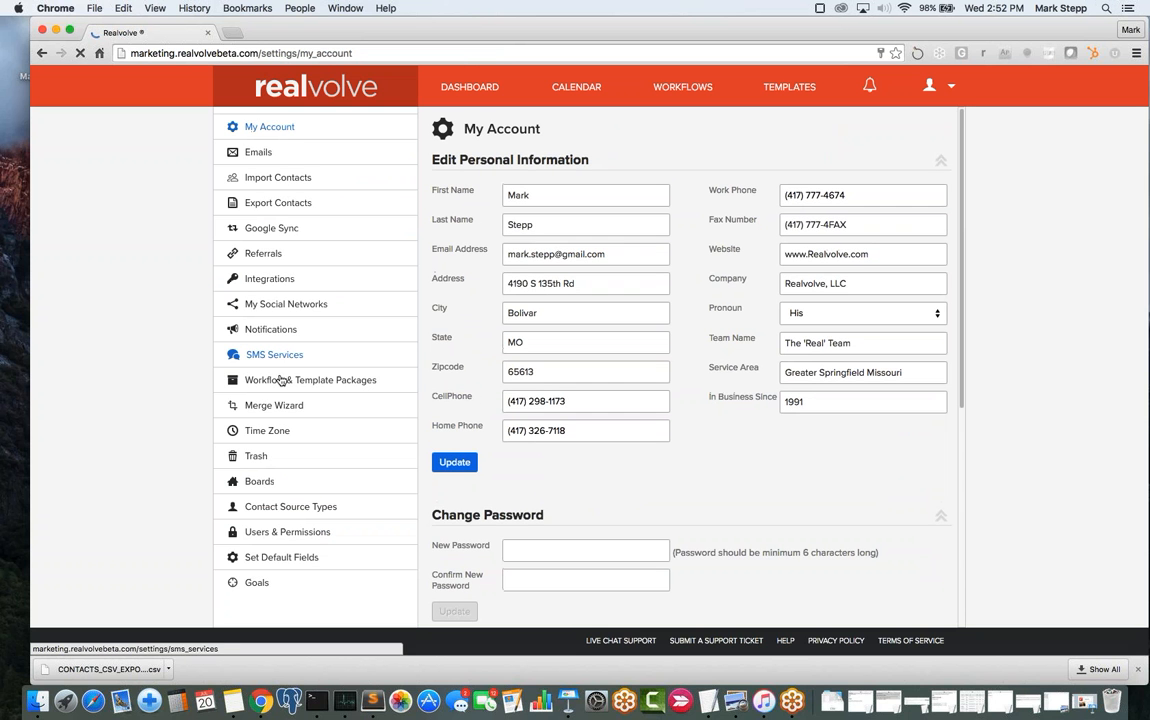
{"action": "left_click", "coordinate": [259, 458]}
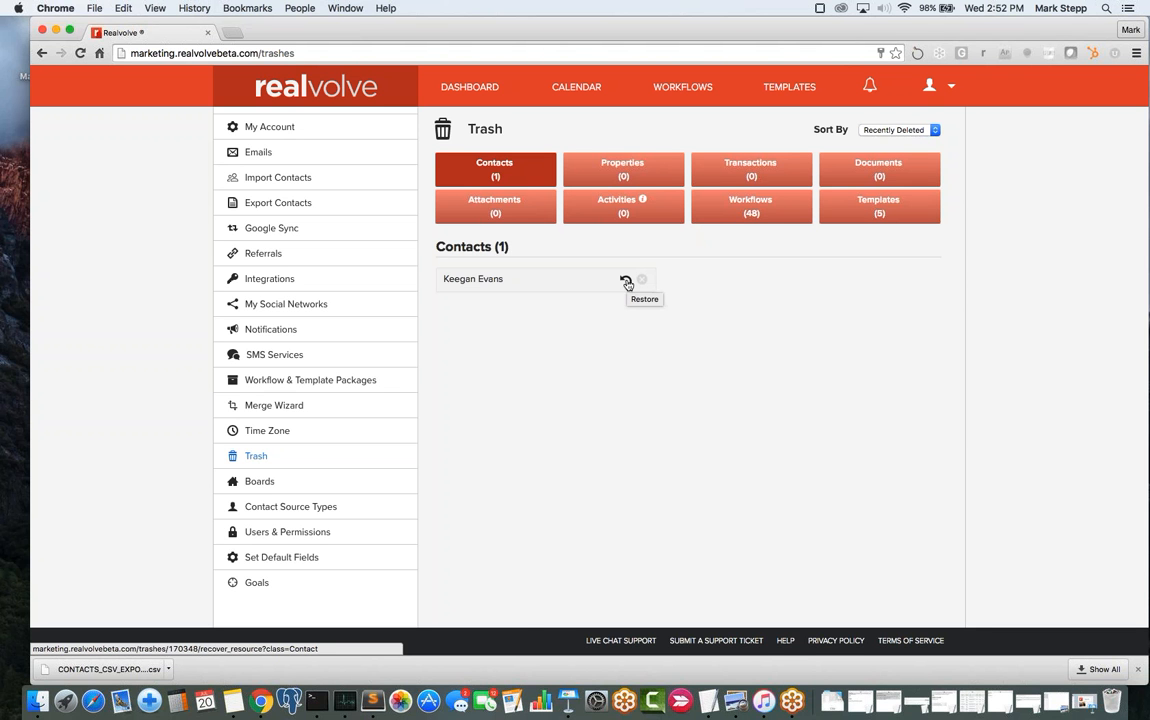
{"action": "left_click", "coordinate": [626, 282]}
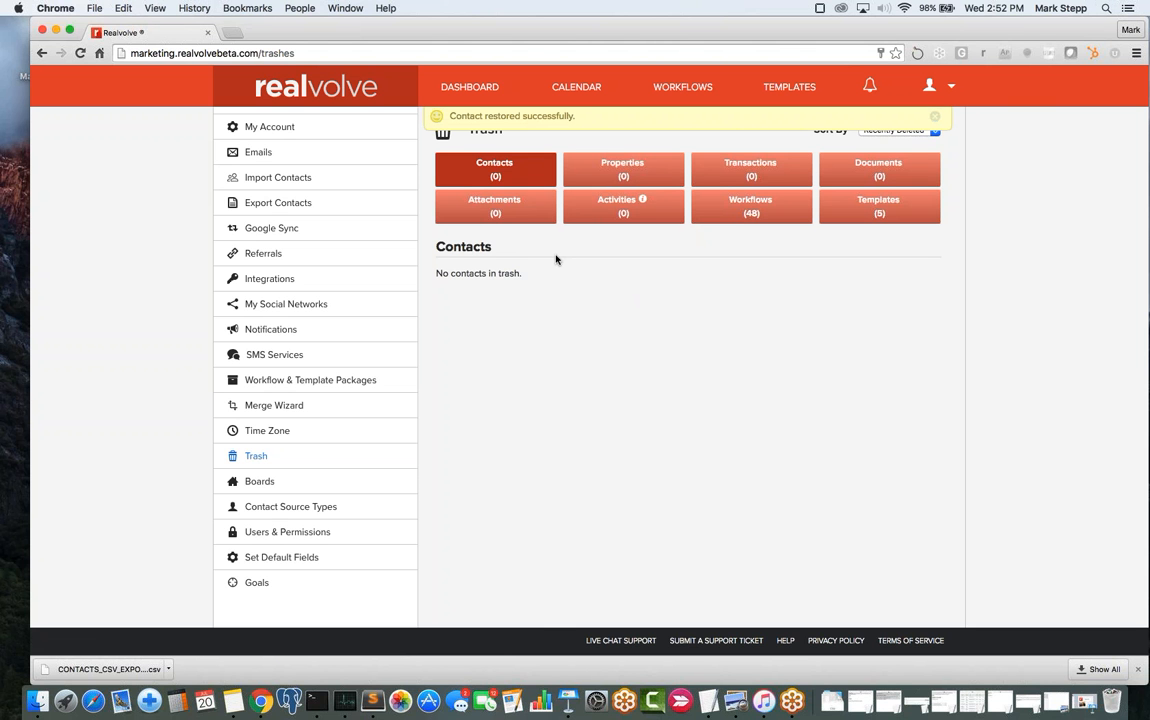
{"action": "left_click", "coordinate": [475, 89]}
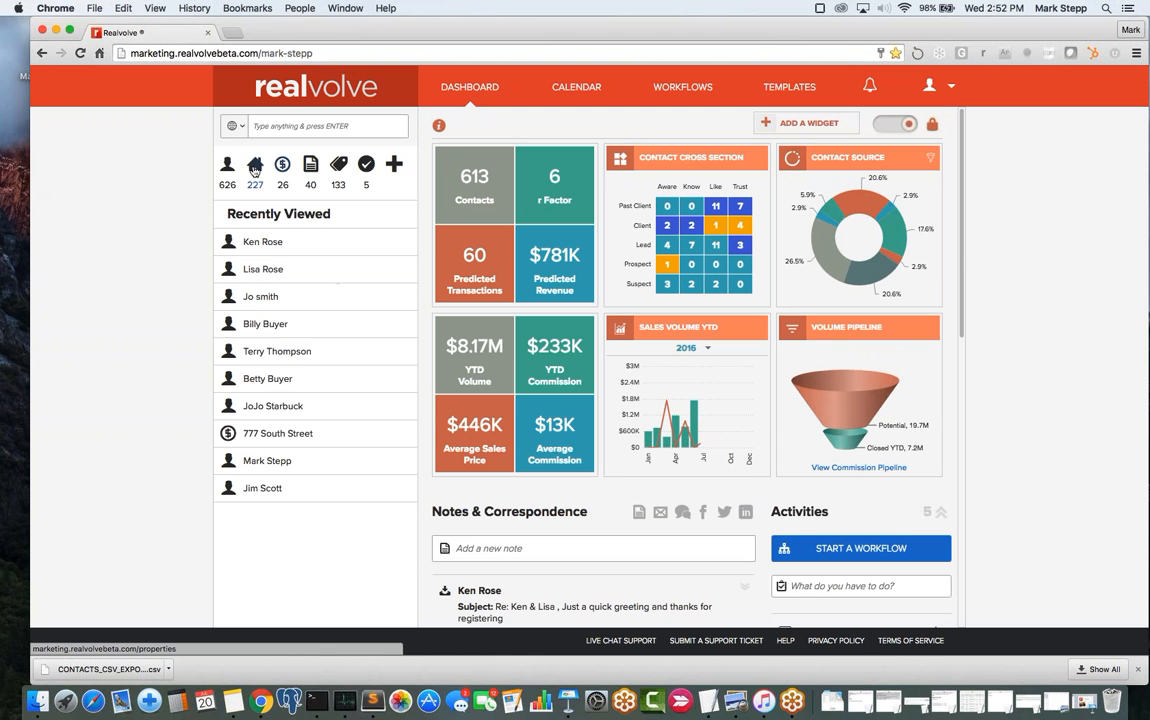
- Search contacts for 'evans' and open the matching contact's record
{"action": "left_click", "coordinate": [283, 127]}
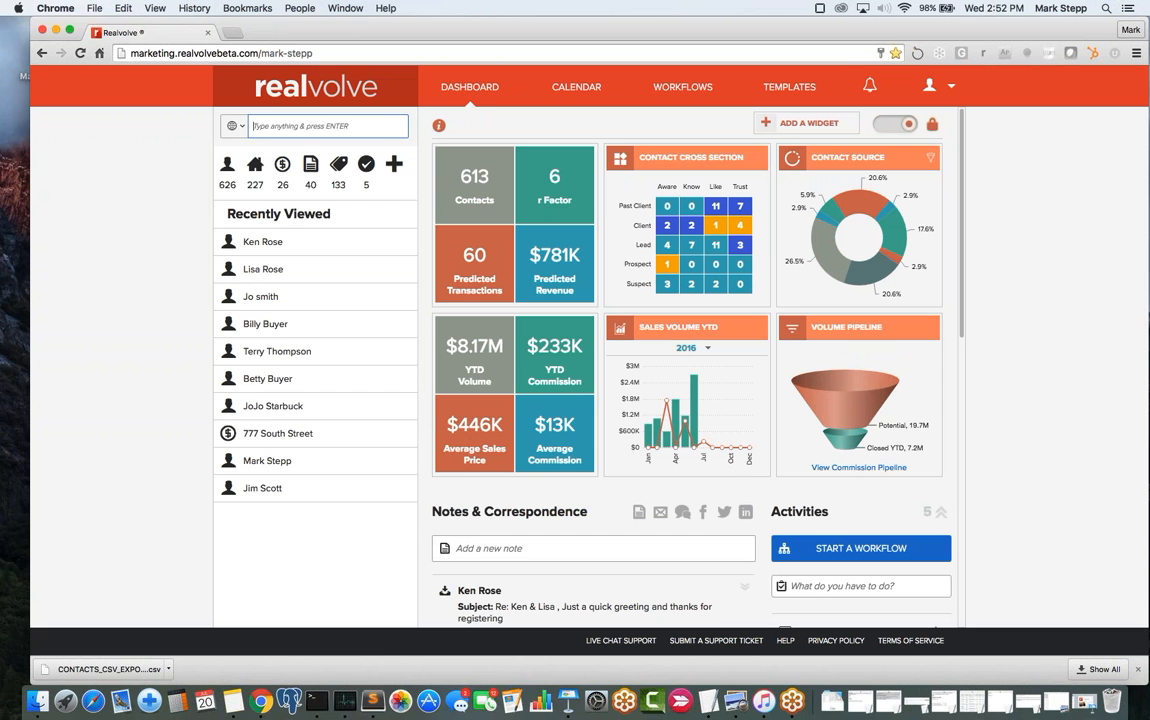
{"action": "type", "text": "evans"}
{"action": "key", "text": "Return"}
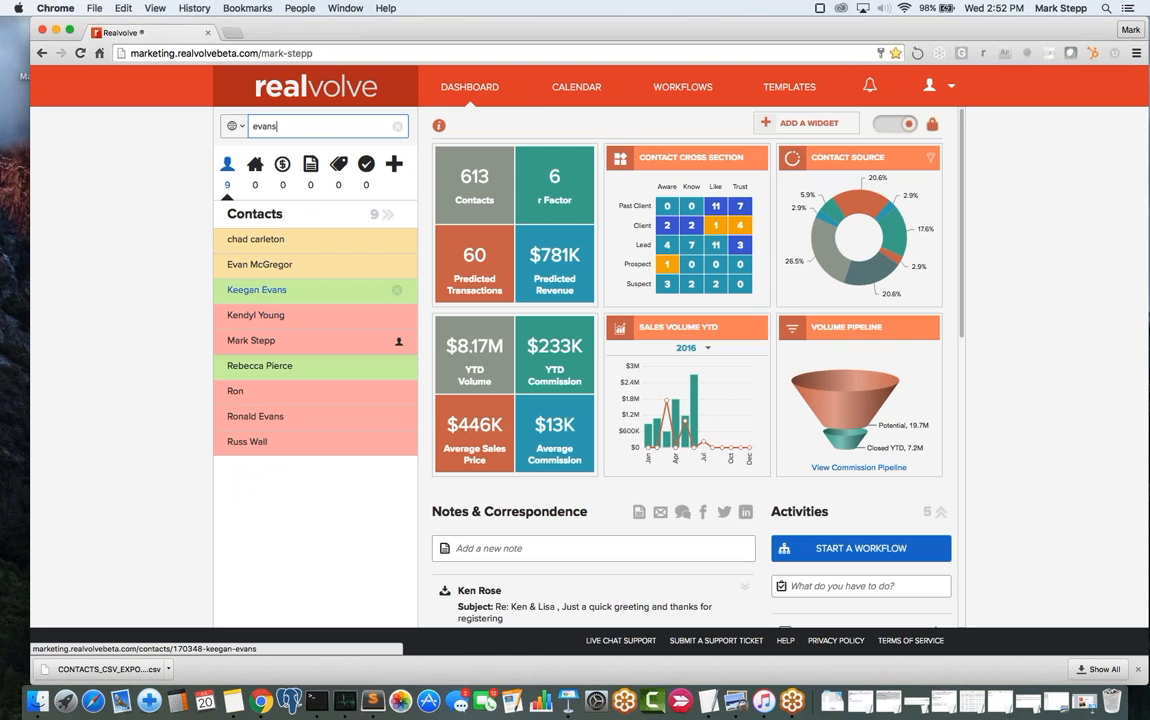
{"action": "left_click", "coordinate": [270, 292]}
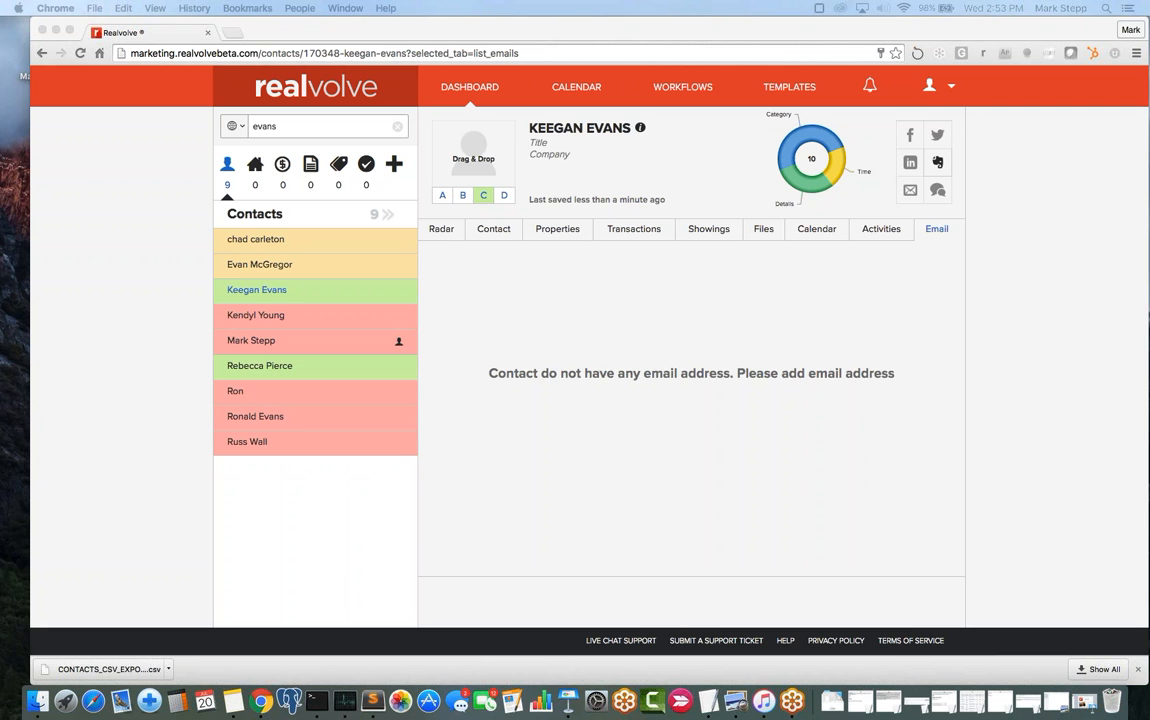
{"action": "left_click", "coordinate": [229, 33]}
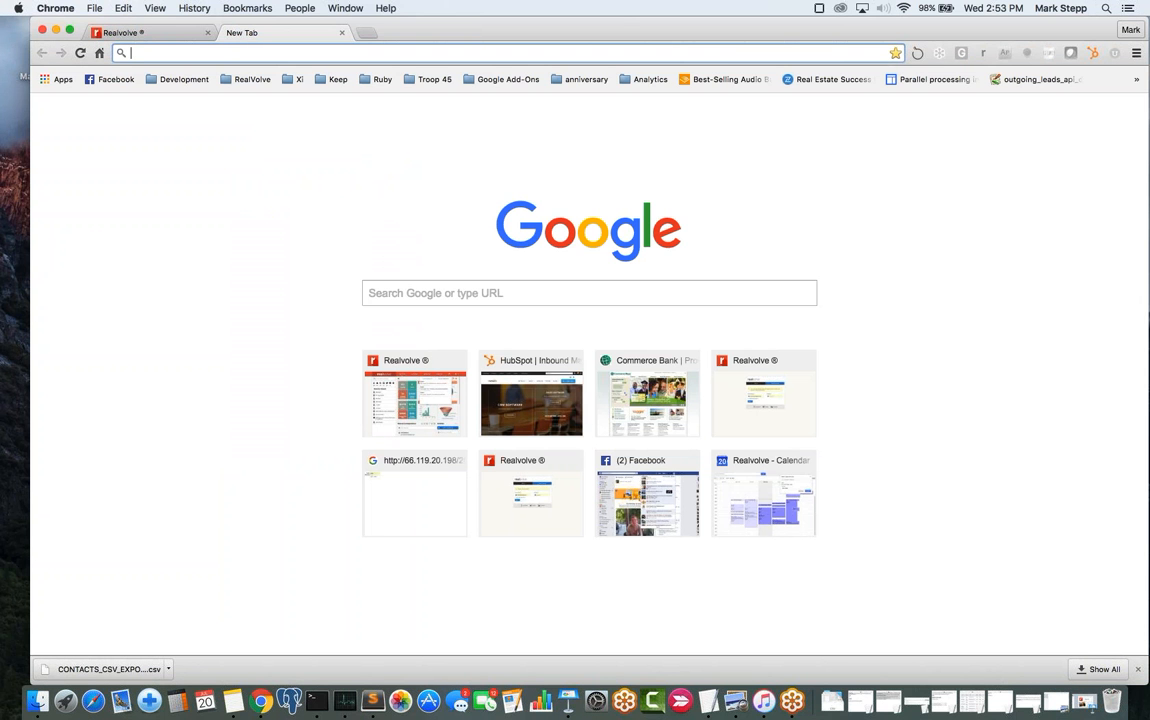
- Go to Zapier, open My Zaps, and dismiss the dashboard's error message
{"action": "type", "text": "zapier"}
{"action": "key", "text": "Return"}
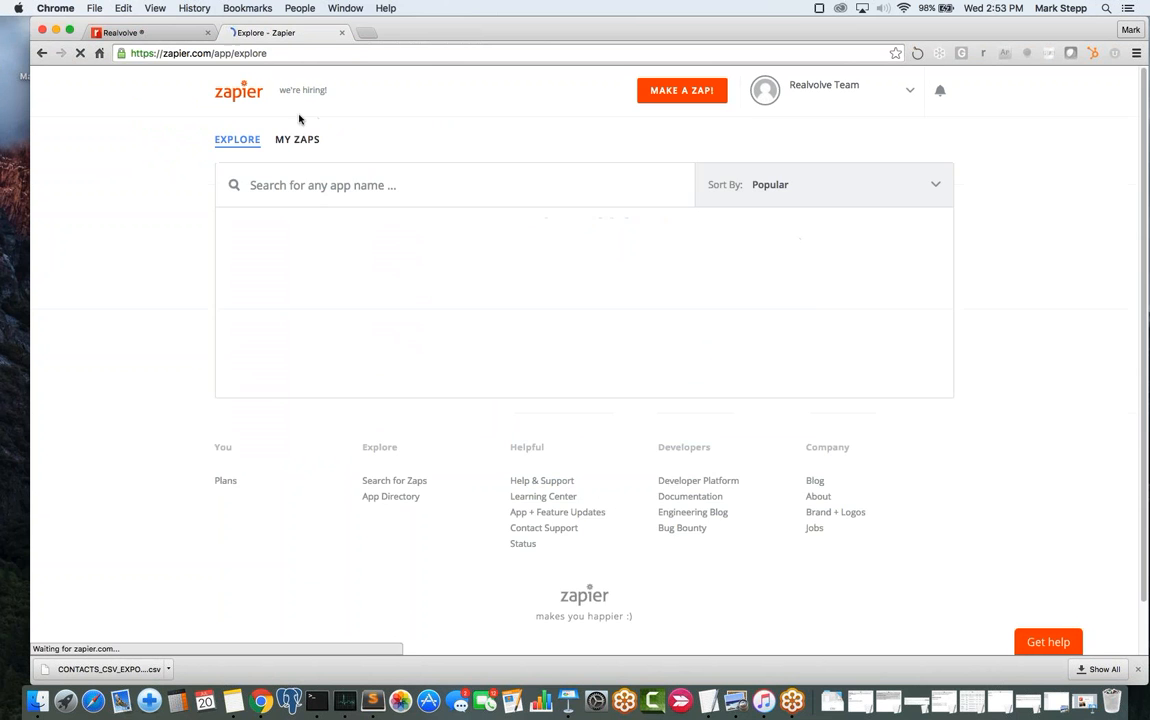
{"action": "left_click", "coordinate": [297, 139]}
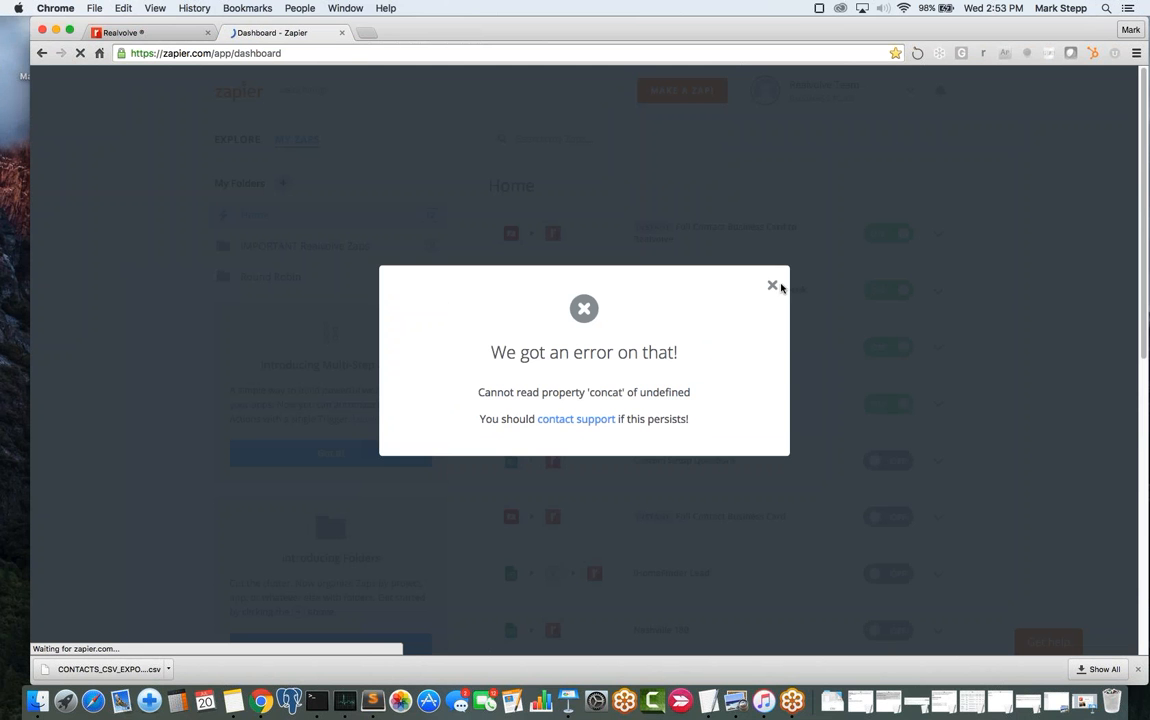
{"action": "left_click", "coordinate": [773, 286]}
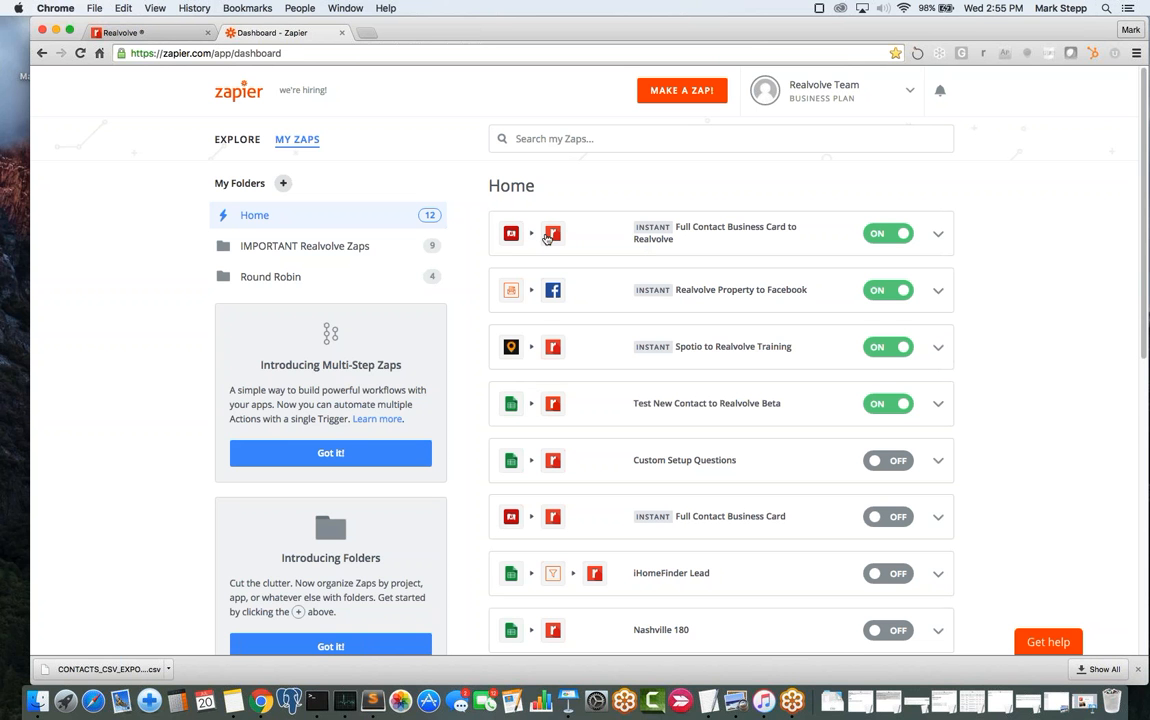
- Open the Full Contact Business Card to Realvolve zap and view its Create Contact field mapping
{"action": "left_click", "coordinate": [676, 229]}
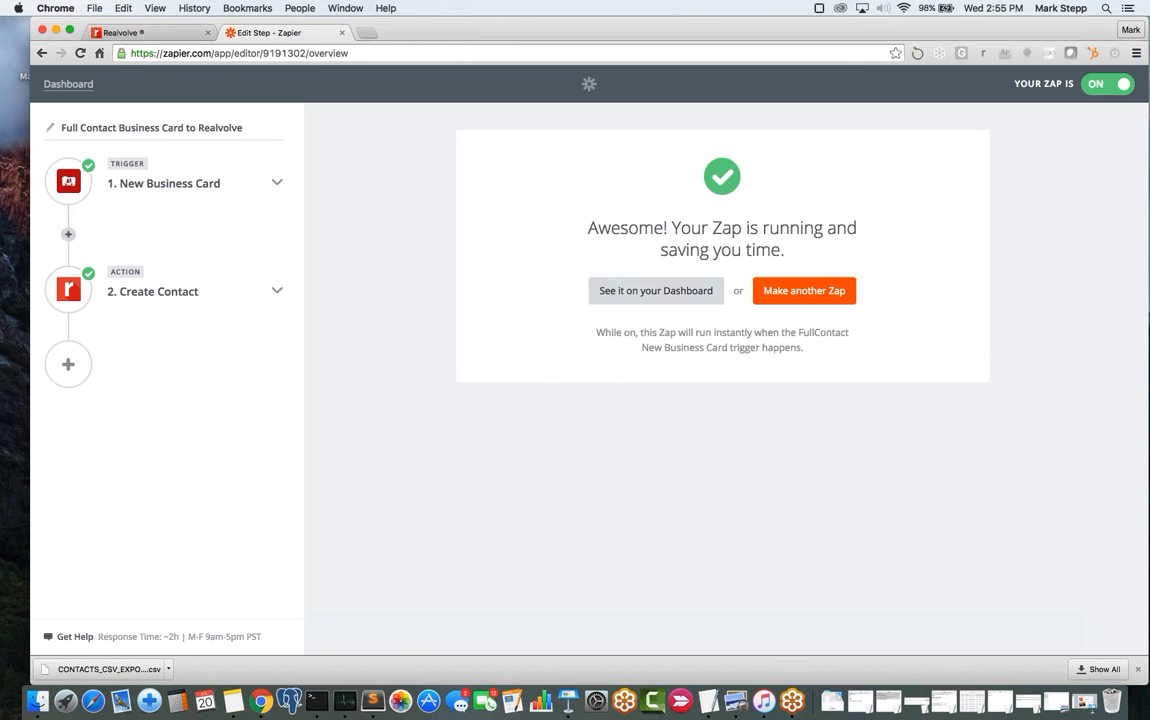
{"action": "left_click", "coordinate": [141, 186]}
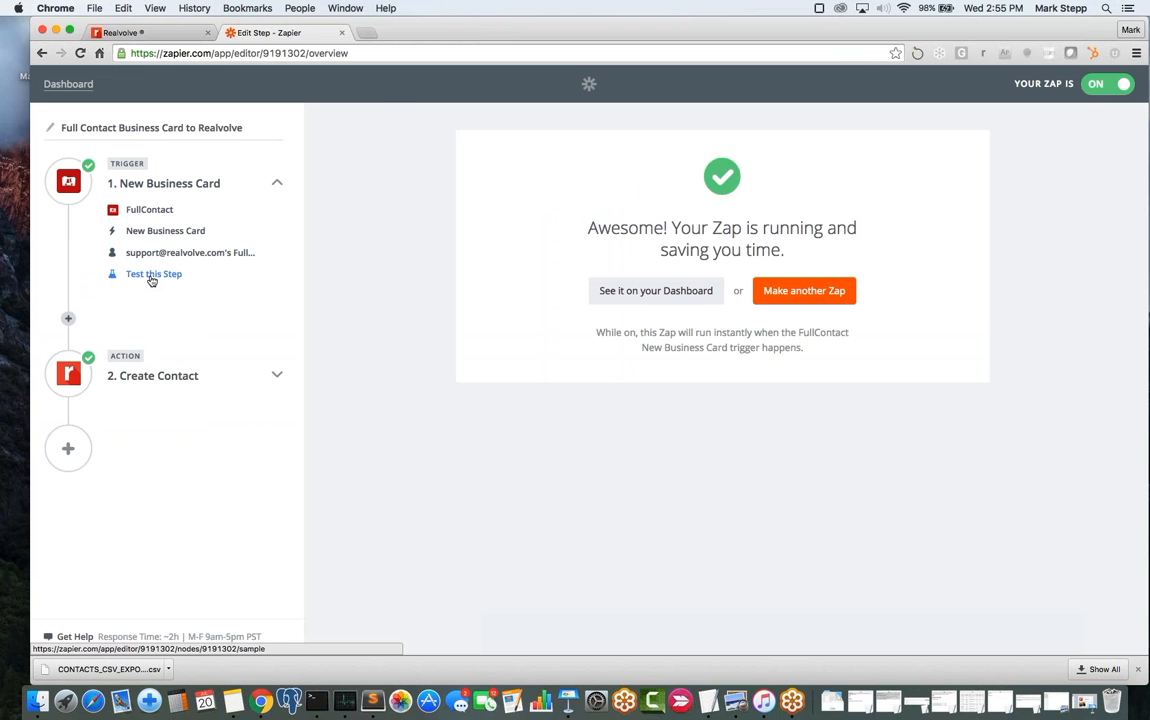
{"action": "left_click", "coordinate": [156, 378]}
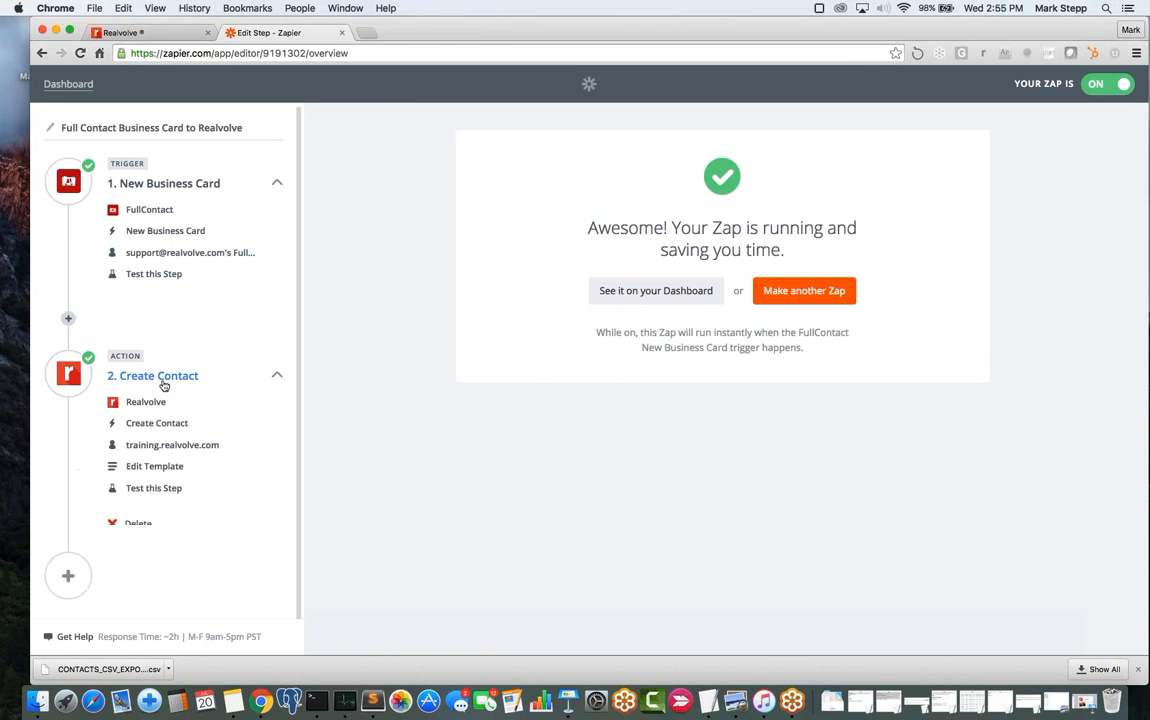
{"action": "left_click", "coordinate": [157, 467]}
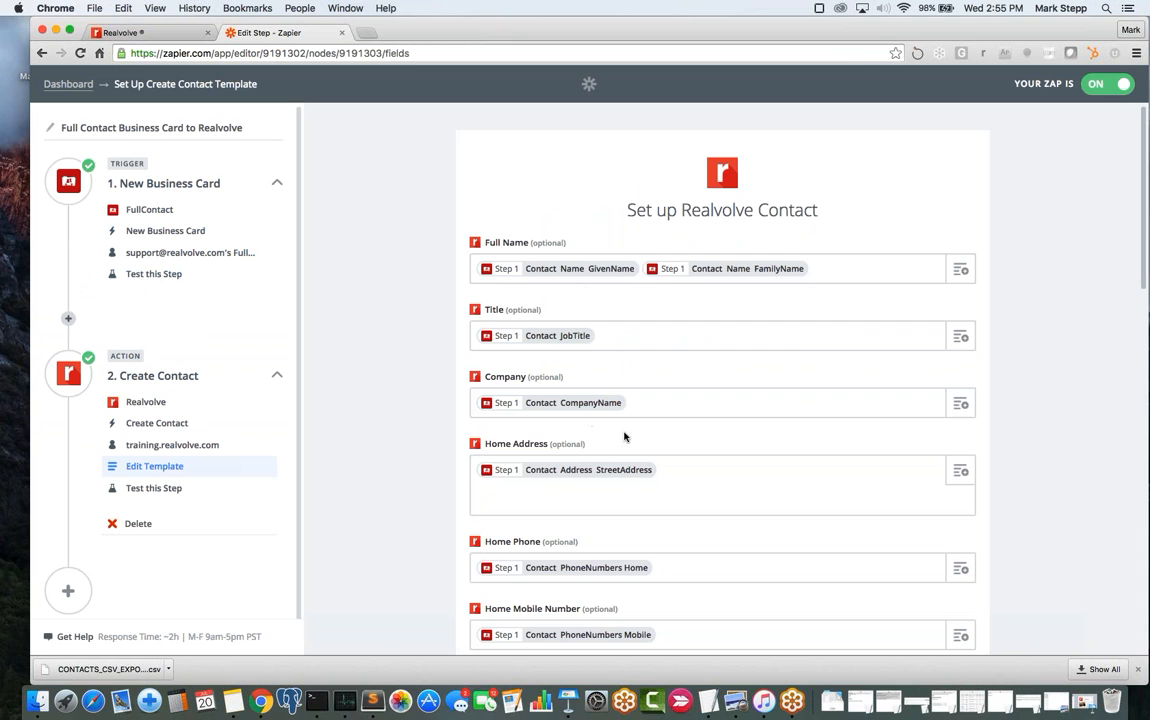
{"action": "scroll", "coordinate": [674, 490], "scroll_direction": "down", "scroll_amount": 1}
{"action": "scroll", "coordinate": [677, 492], "scroll_direction": "down", "scroll_amount": 3}
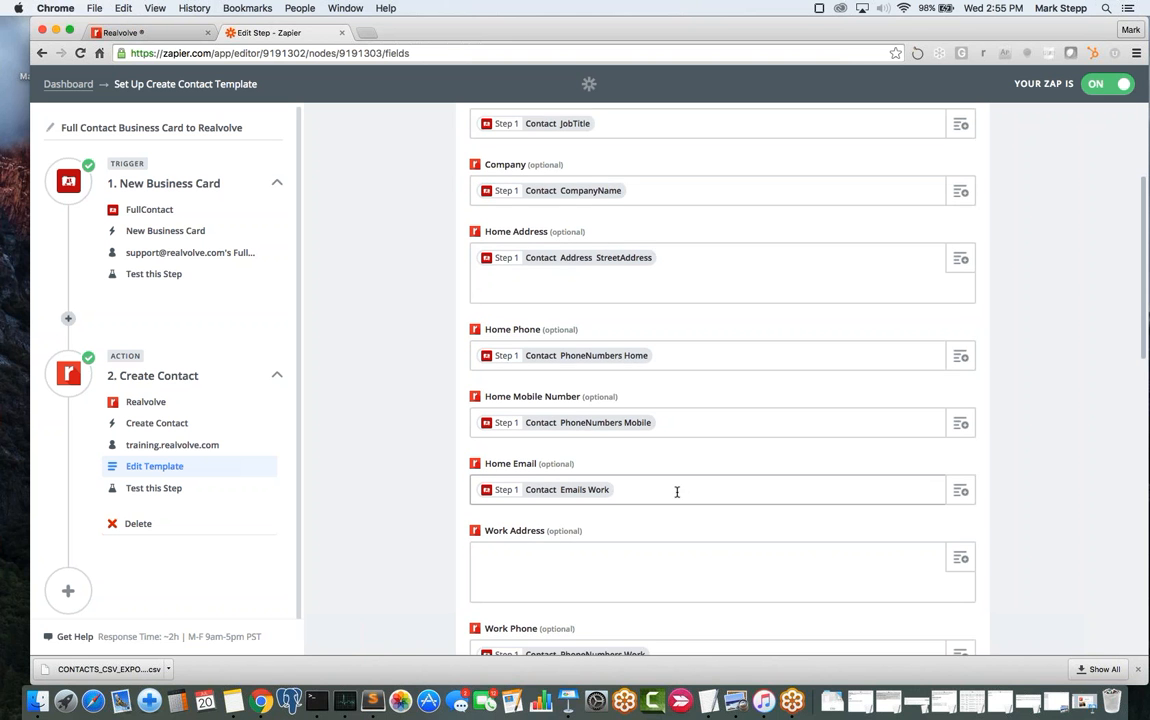
{"action": "scroll", "coordinate": [677, 492], "scroll_direction": "down", "scroll_amount": 1}
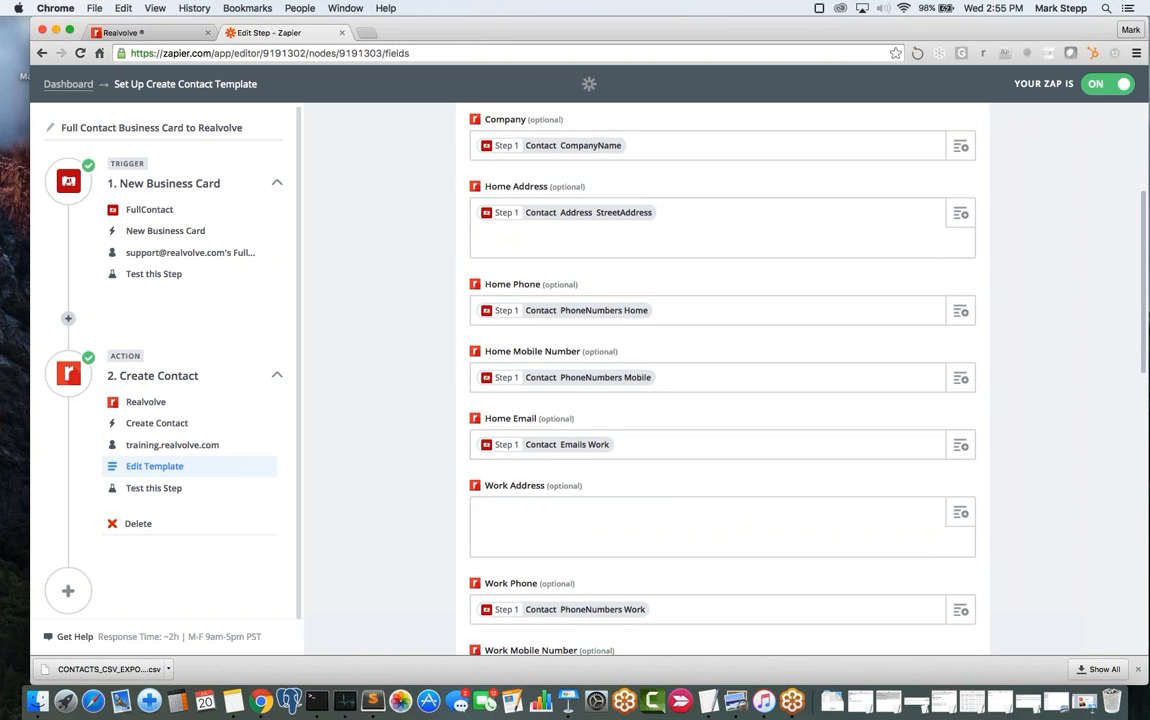
{"action": "scroll", "coordinate": [677, 492], "scroll_direction": "down", "scroll_amount": 1}
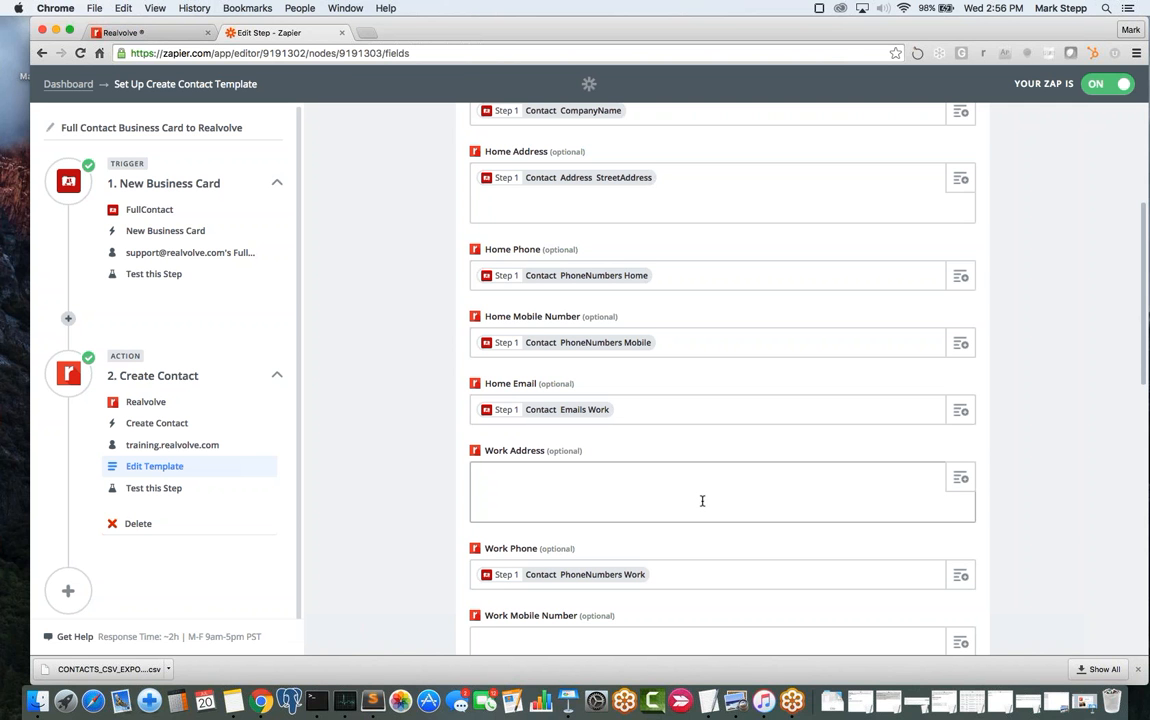
{"action": "scroll", "coordinate": [702, 501], "scroll_direction": "down", "scroll_amount": 2}
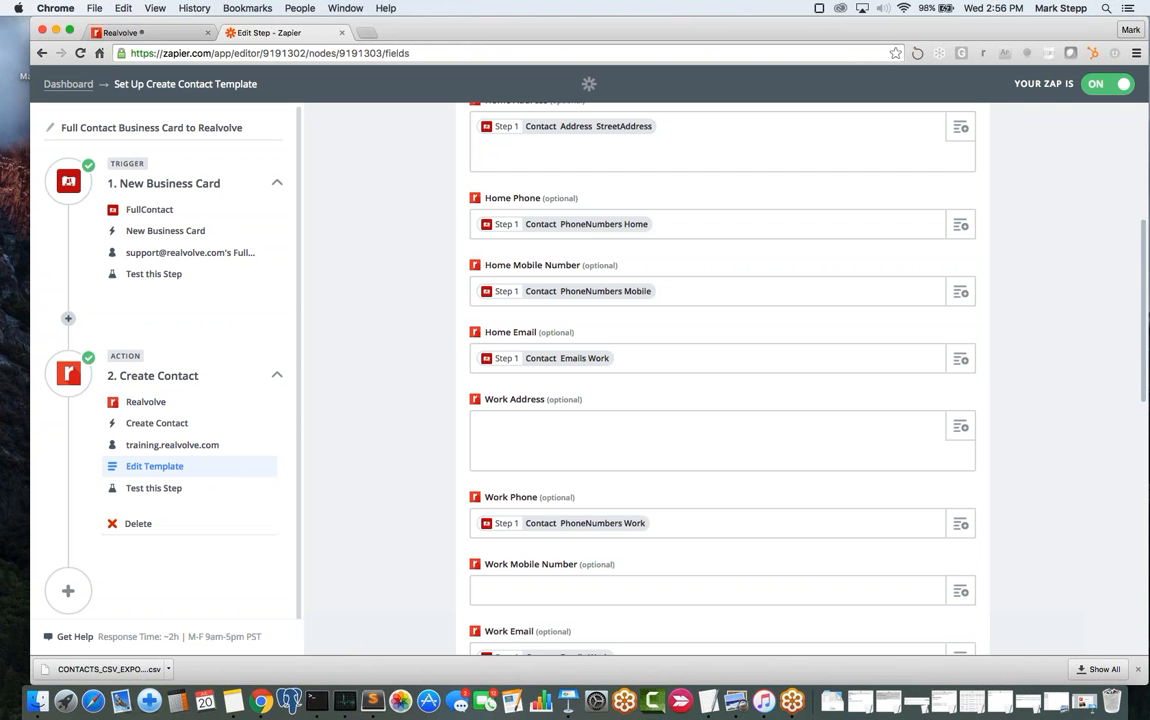
{"action": "scroll", "coordinate": [722, 380], "scroll_direction": "down", "scroll_amount": 5}
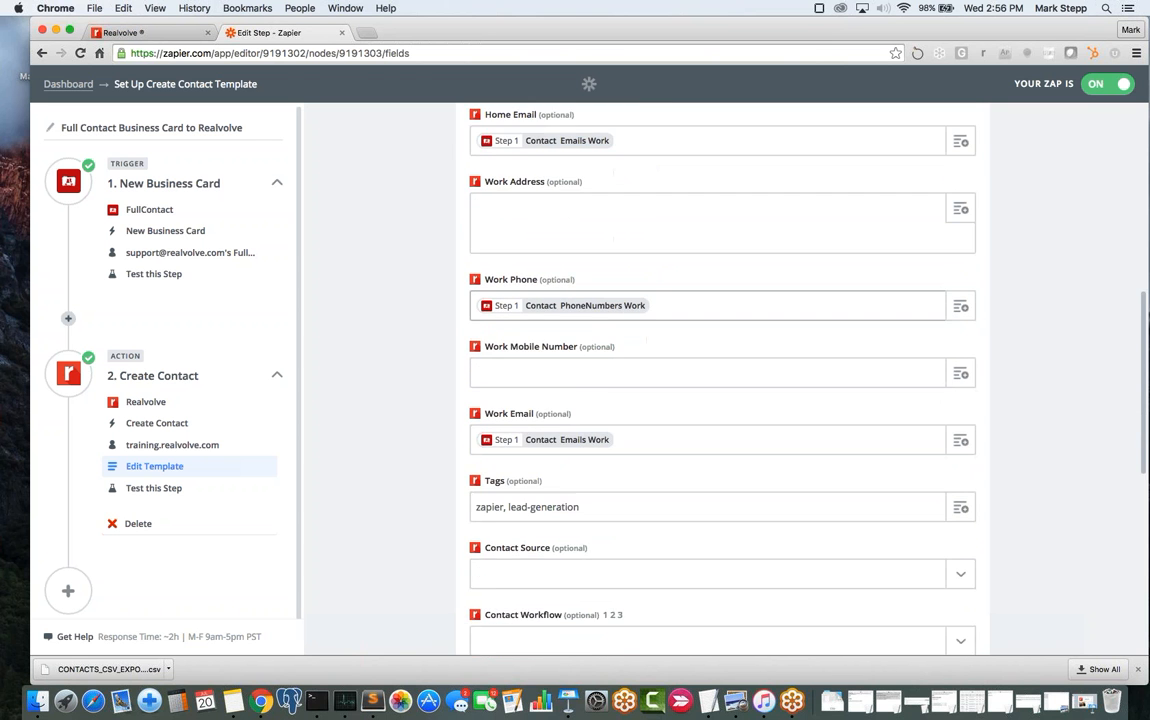
{"action": "scroll", "coordinate": [722, 380], "scroll_direction": "down", "scroll_amount": 4}
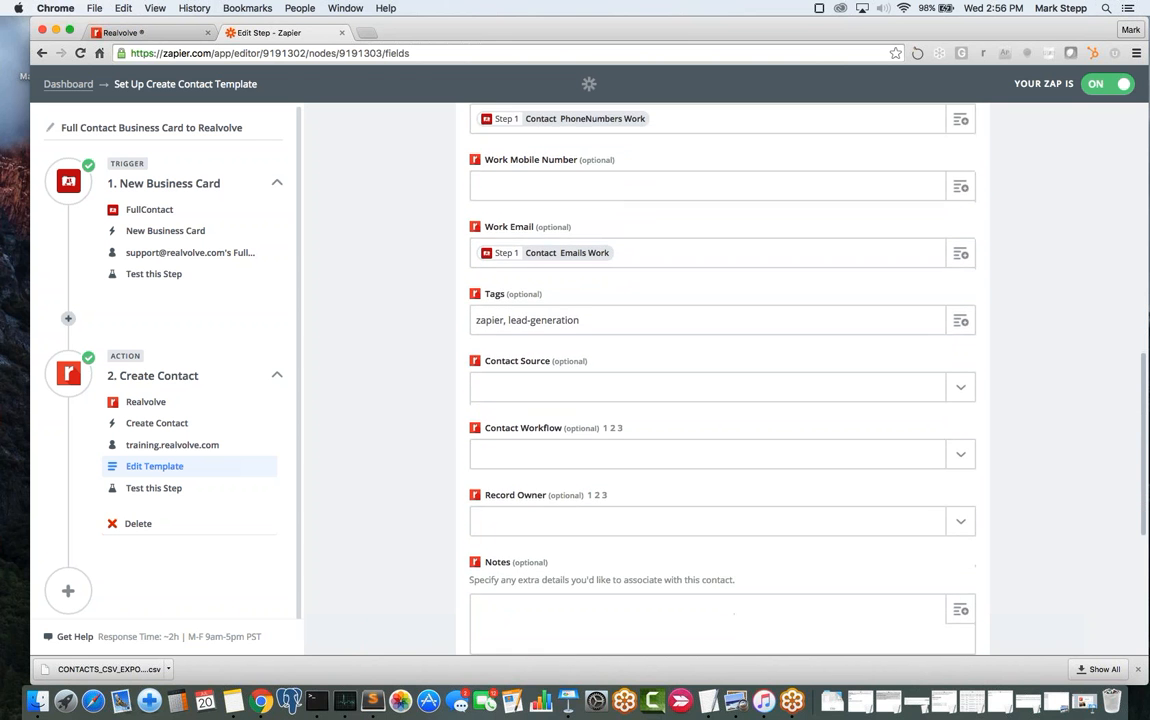
{"action": "scroll", "coordinate": [722, 380], "scroll_direction": "down", "scroll_amount": 1}
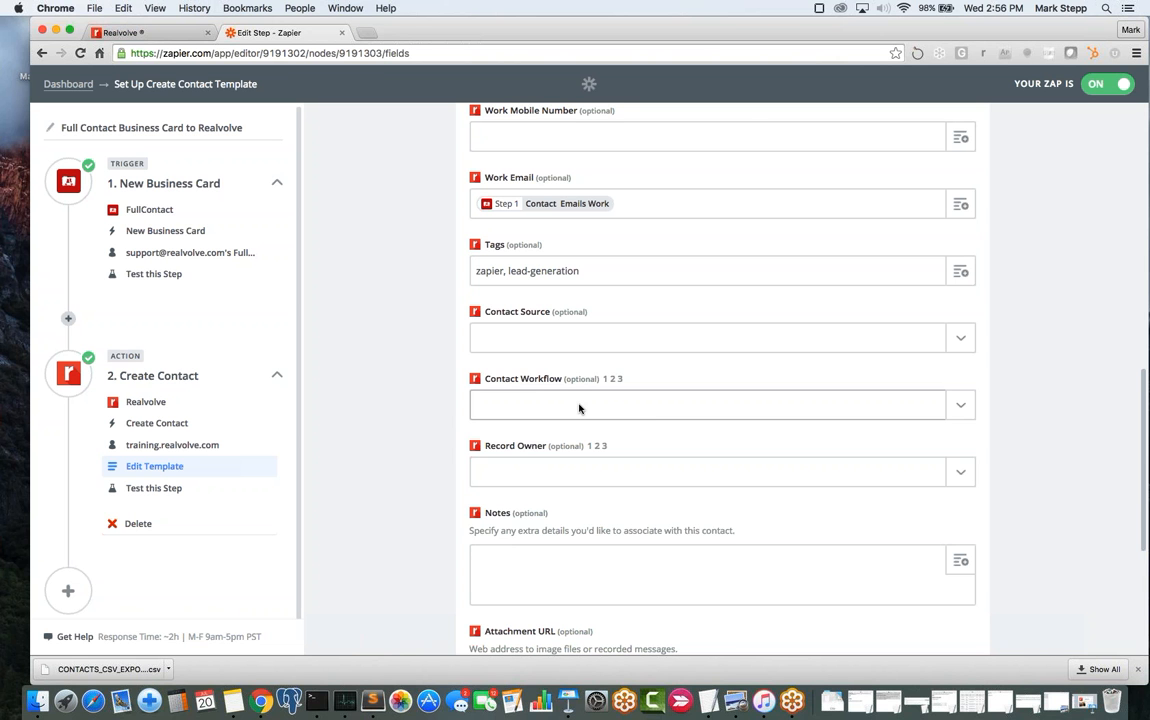
{"action": "left_click", "coordinate": [578, 408]}
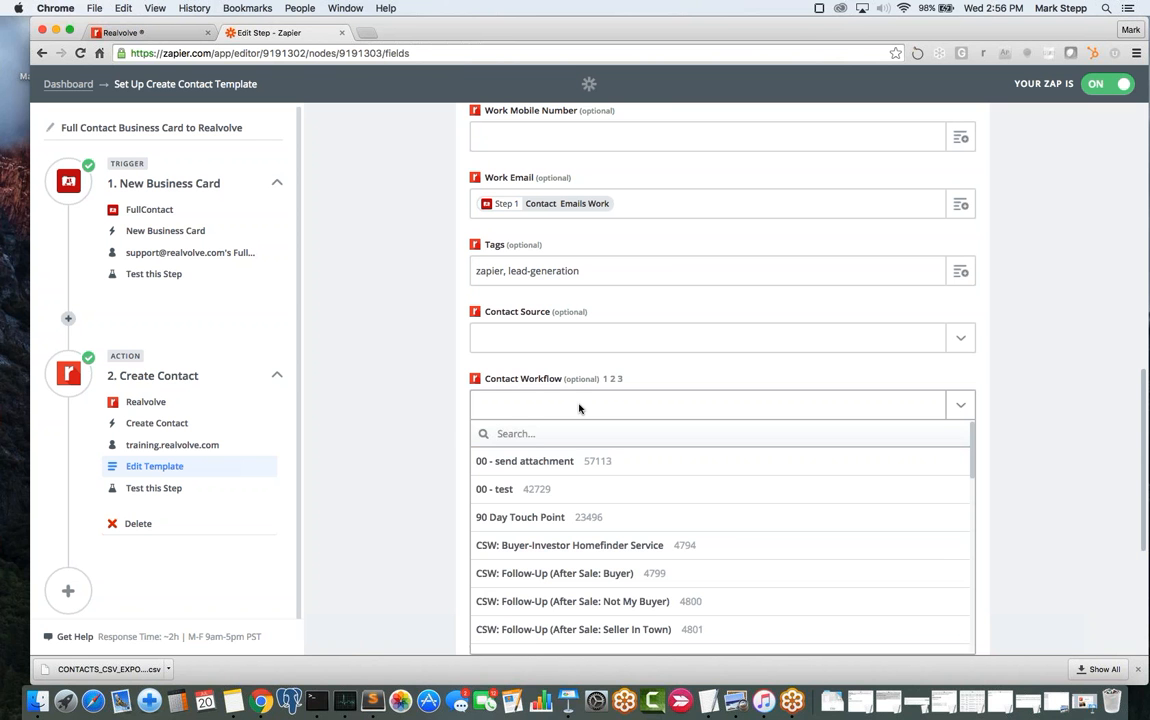
{"action": "left_click", "coordinate": [385, 405]}
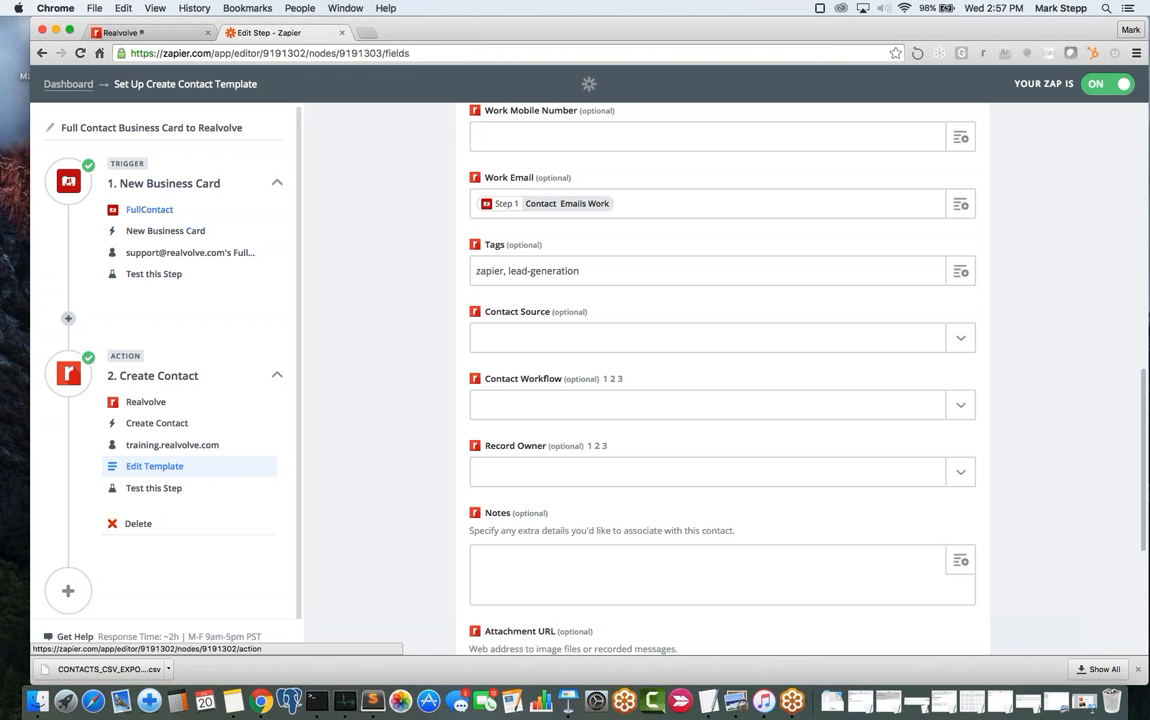
{"action": "scroll", "coordinate": [366, 292], "scroll_direction": "up", "scroll_amount": 8}
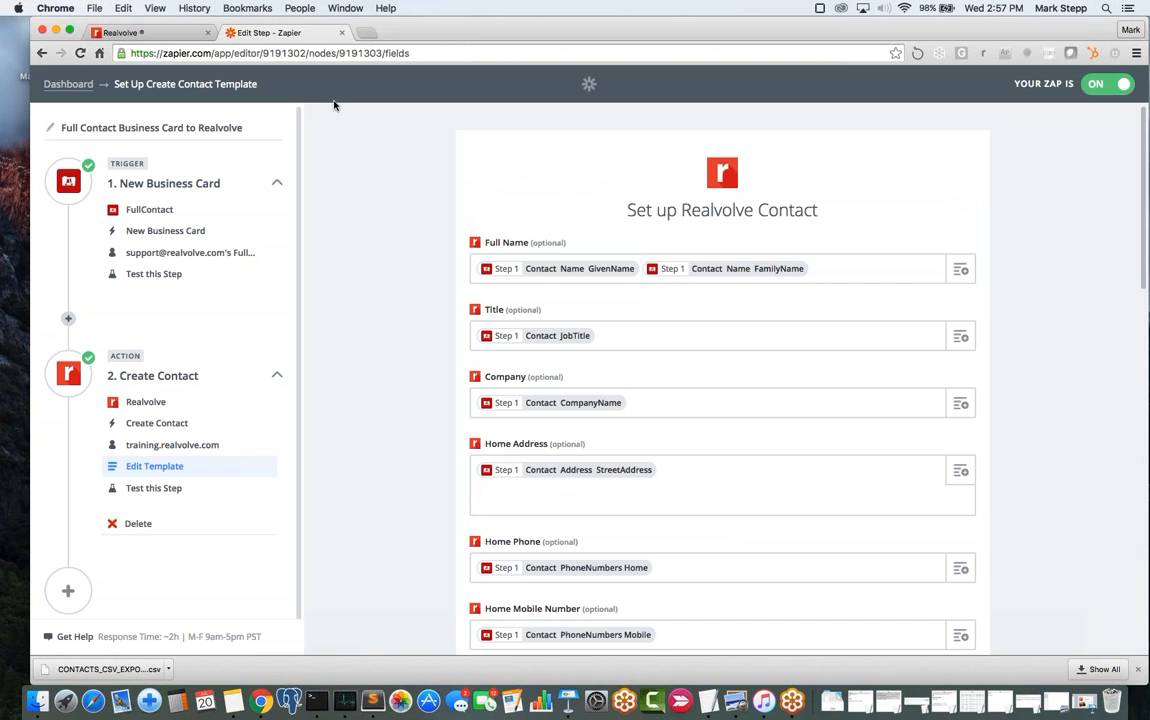
- Go to Zapier's Explore page, try searching 'business cards' then 'cards', and clear the search
{"action": "left_click", "coordinate": [66, 83]}
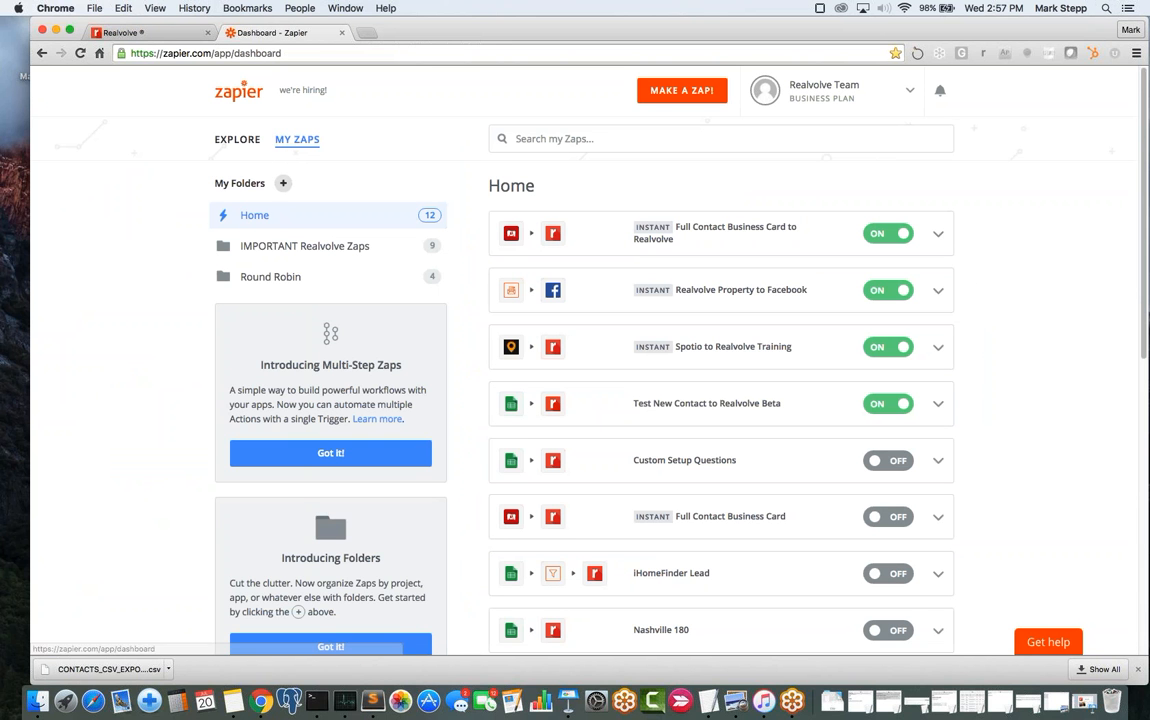
{"action": "left_click", "coordinate": [236, 140]}
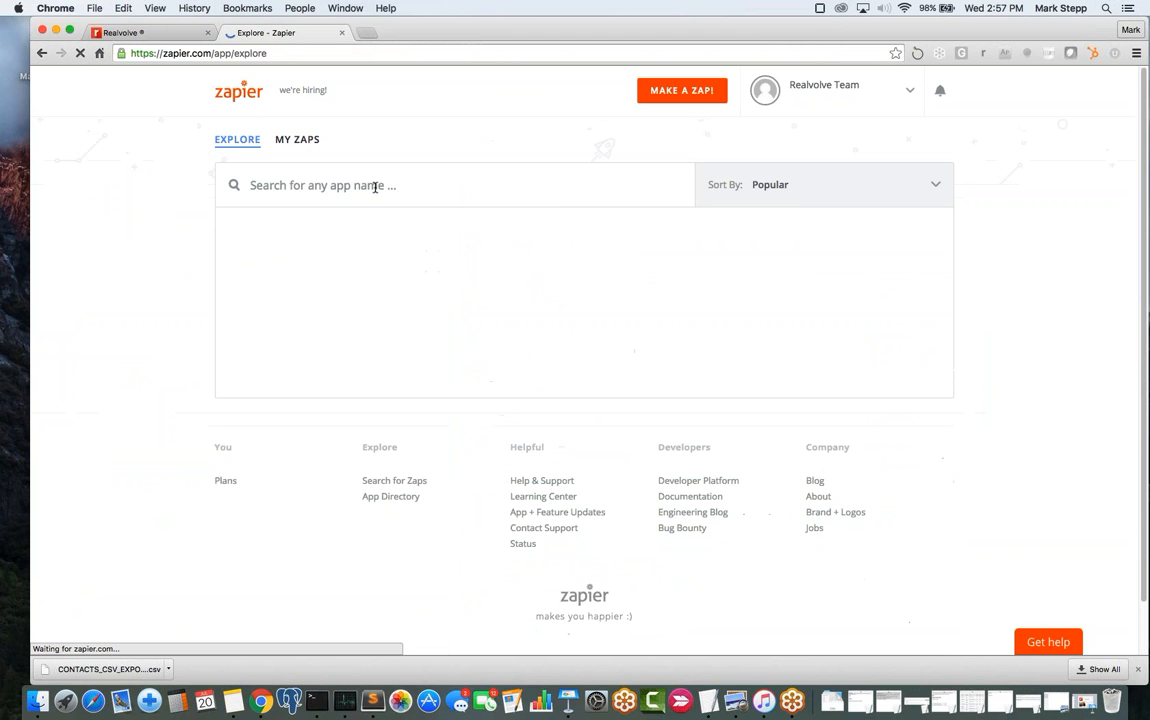
{"action": "type", "text": "busines"}
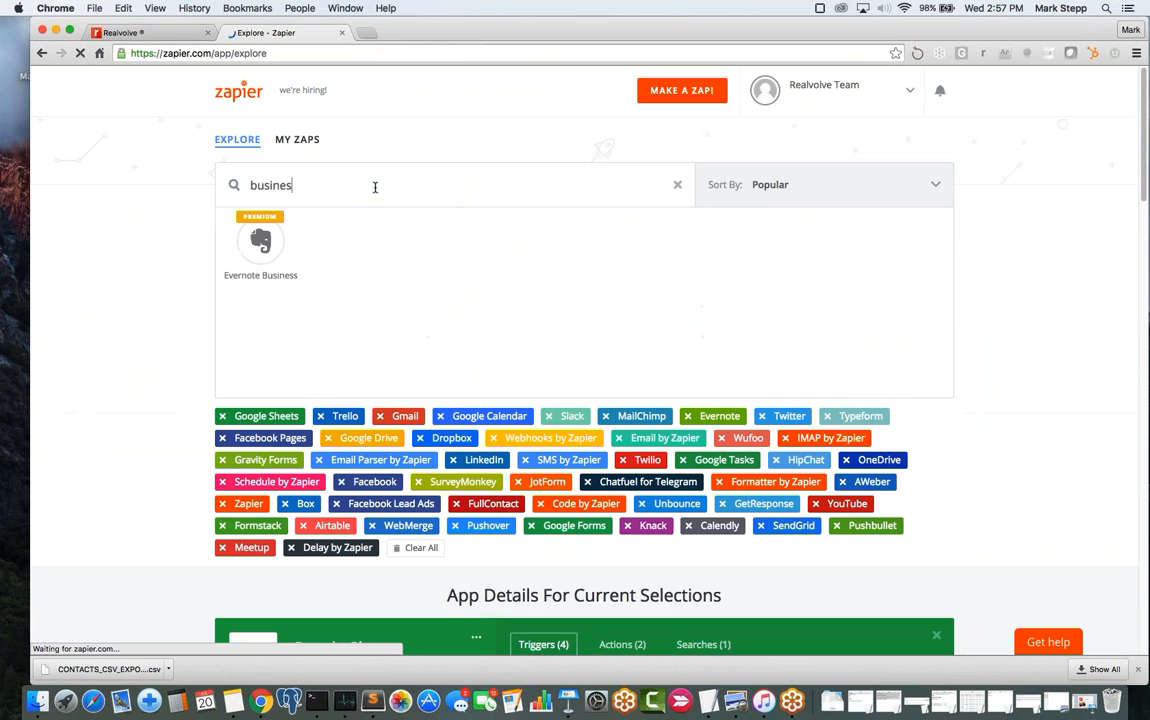
{"action": "type", "text": "s car"}
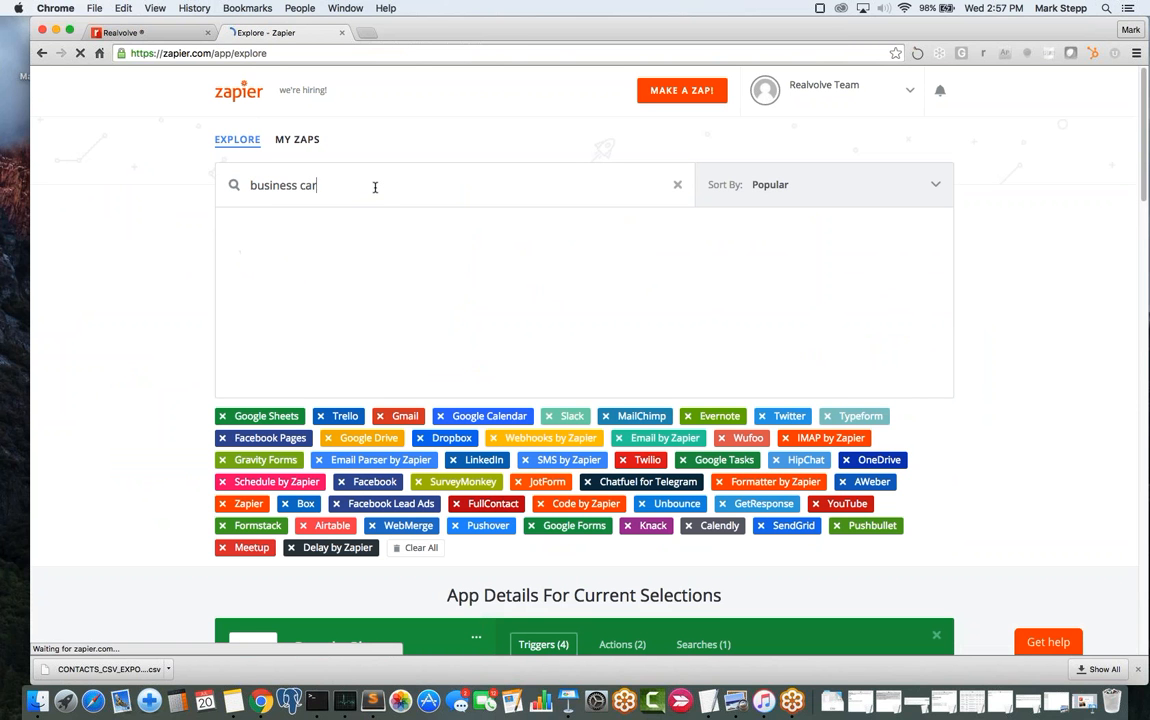
{"action": "type", "text": "ds"}
{"action": "double_click", "coordinate": [278, 186]}
{"action": "key", "text": "BackSpace"}
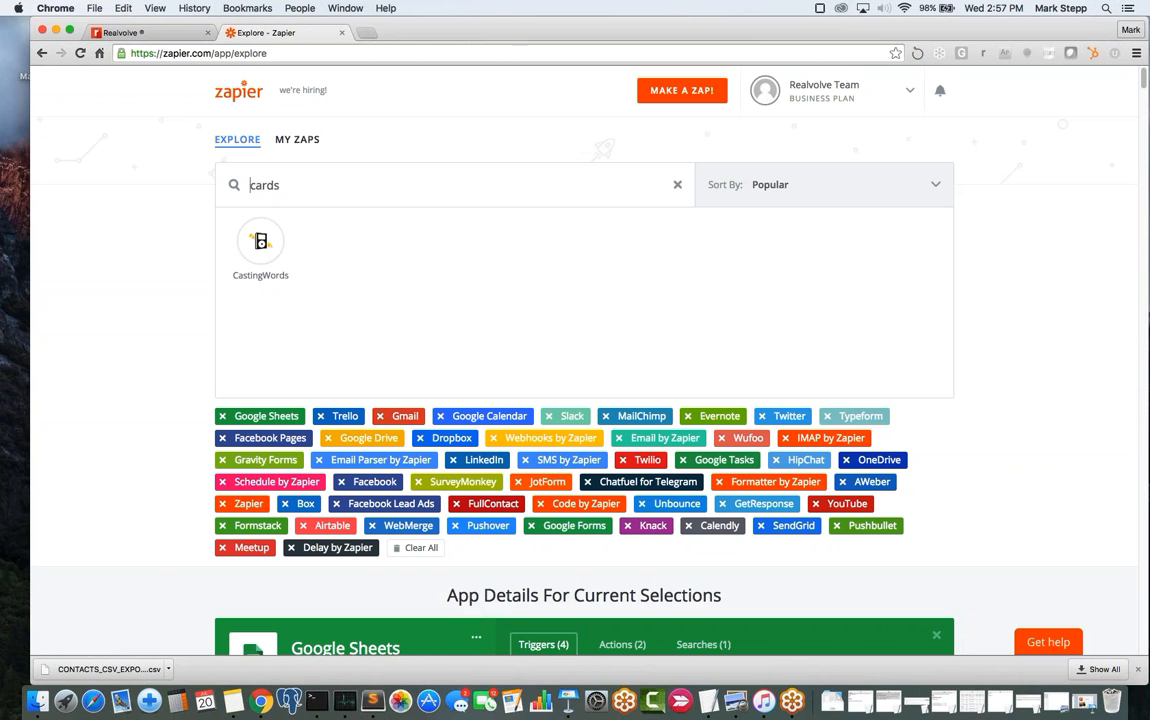
{"action": "left_click", "coordinate": [677, 185]}
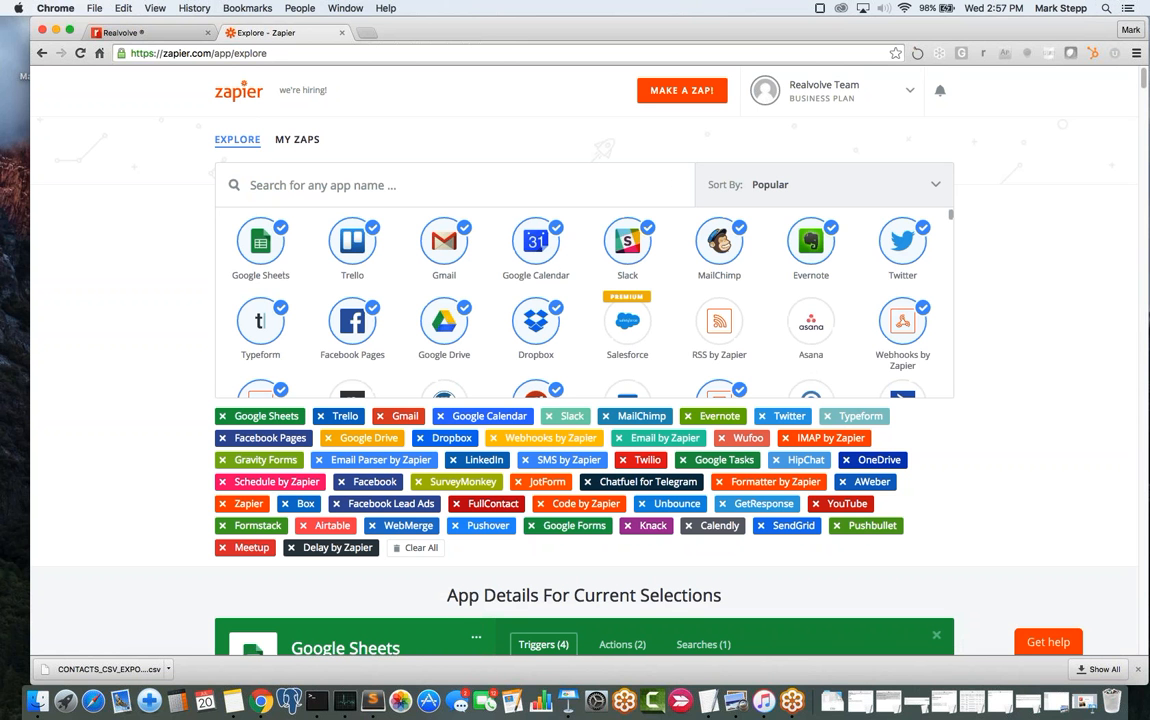